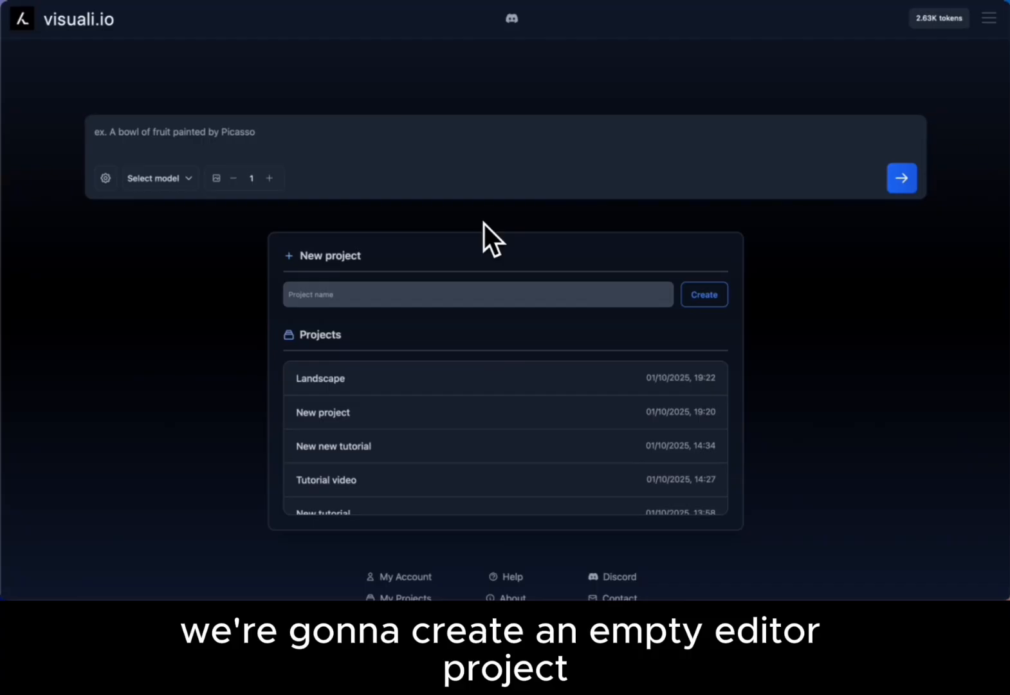
- Create a new empty editor project named "My new project"
click(332, 299)
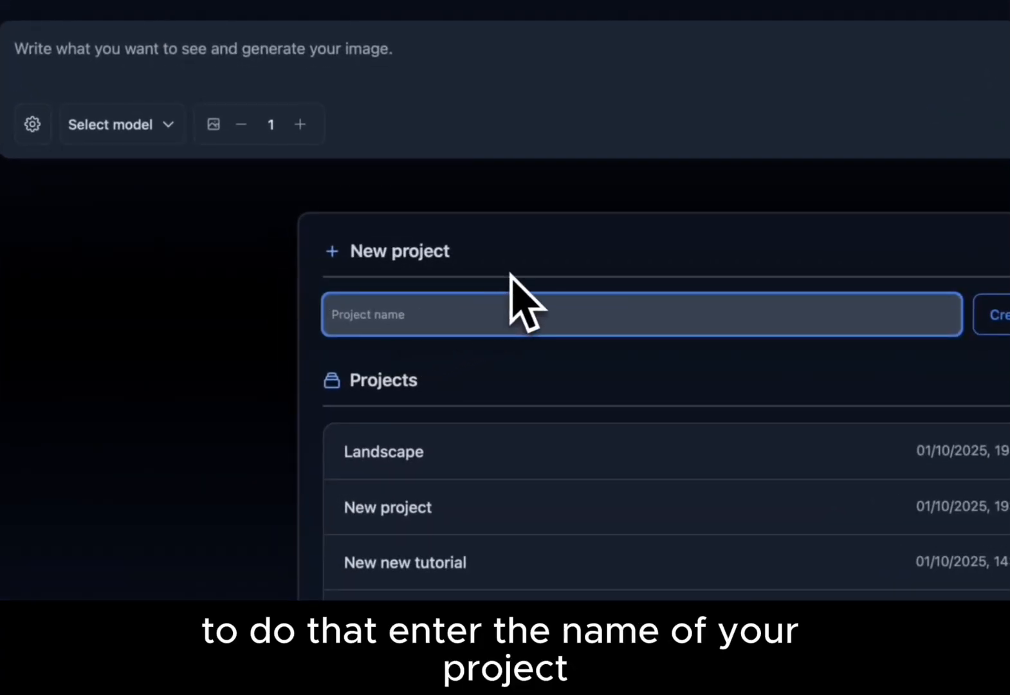
text(My new )
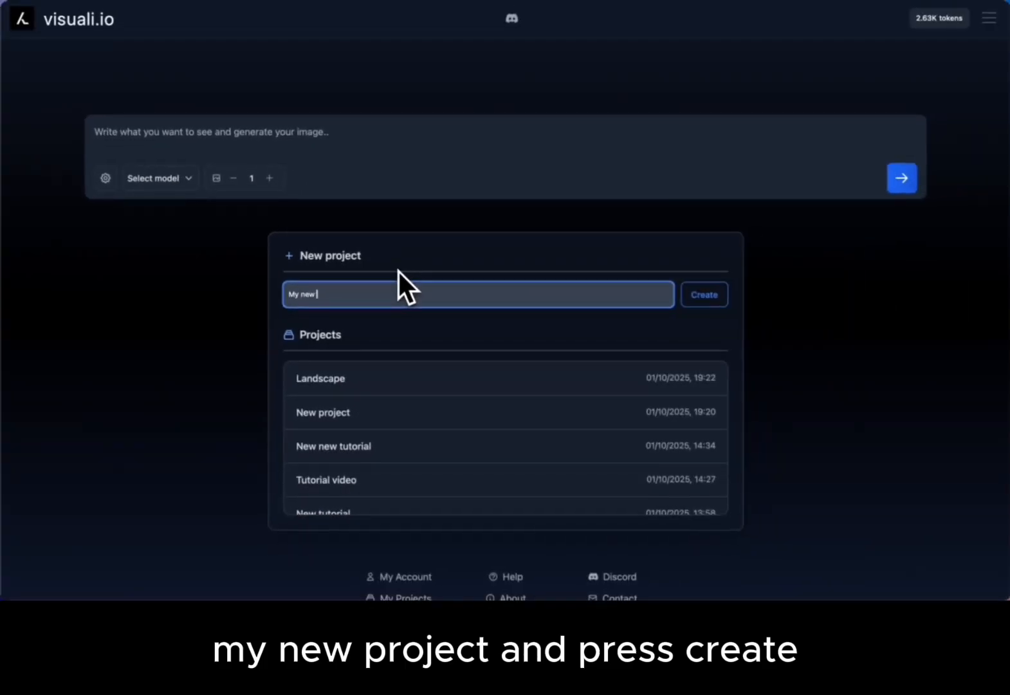
text(project)
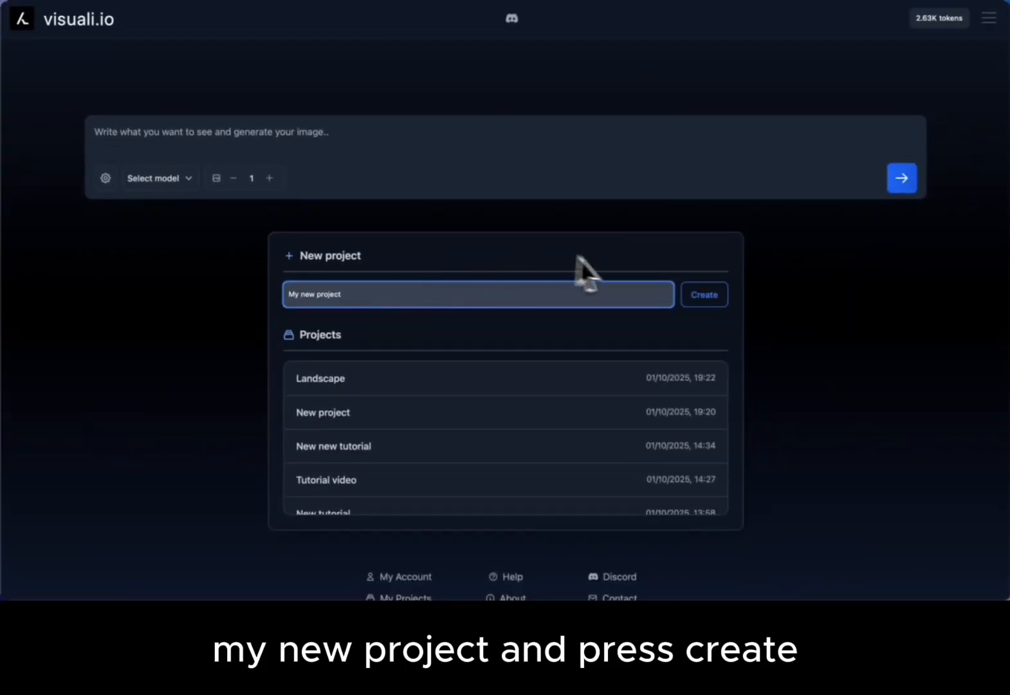
click(697, 301)
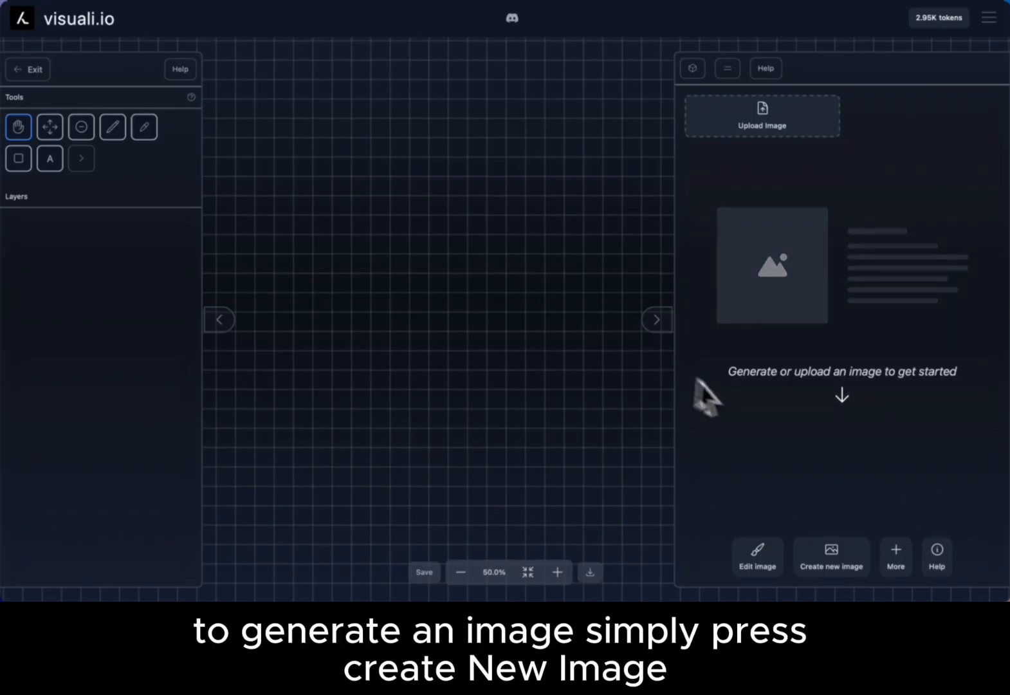
- Generate a new image from scratch with the prompt "A photo of the sunset on the beach" using Flux Schnell
click(828, 561)
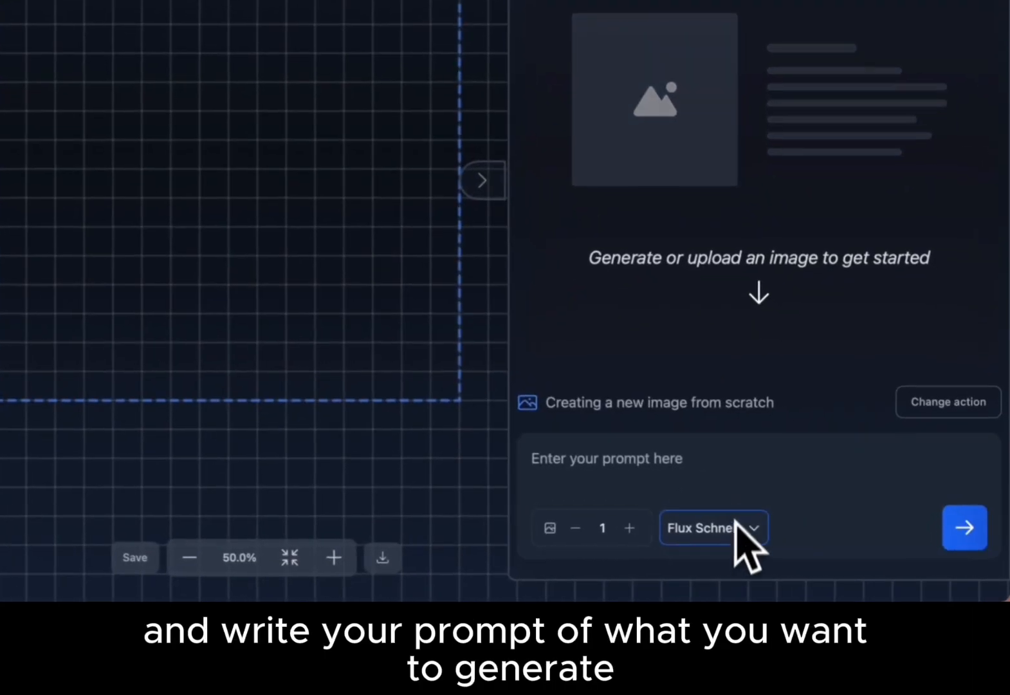
click(692, 469)
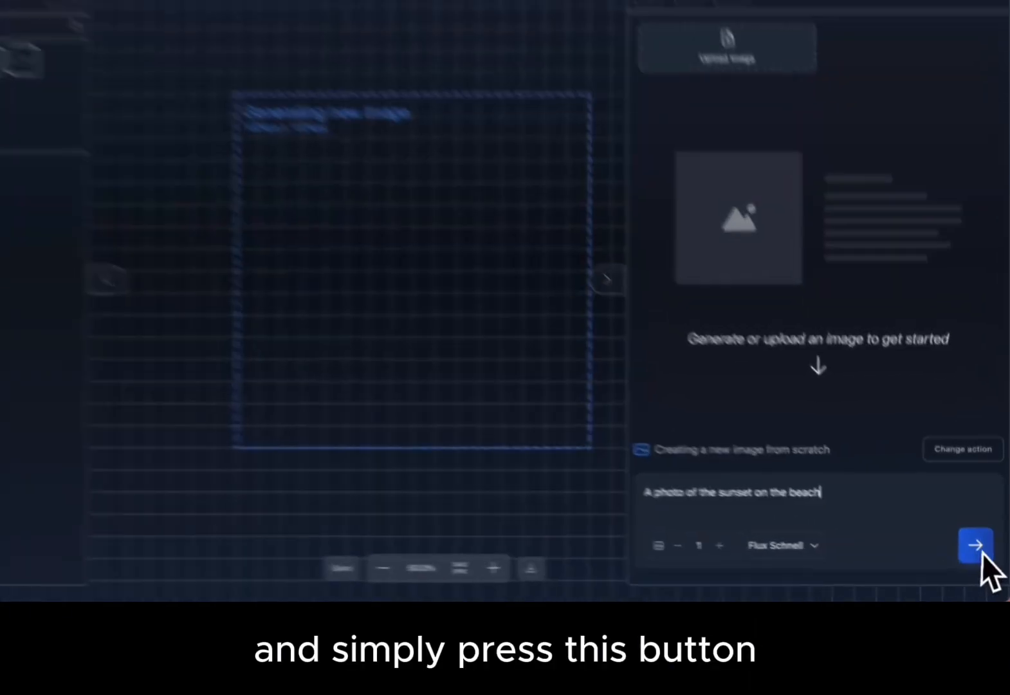
click(980, 552)
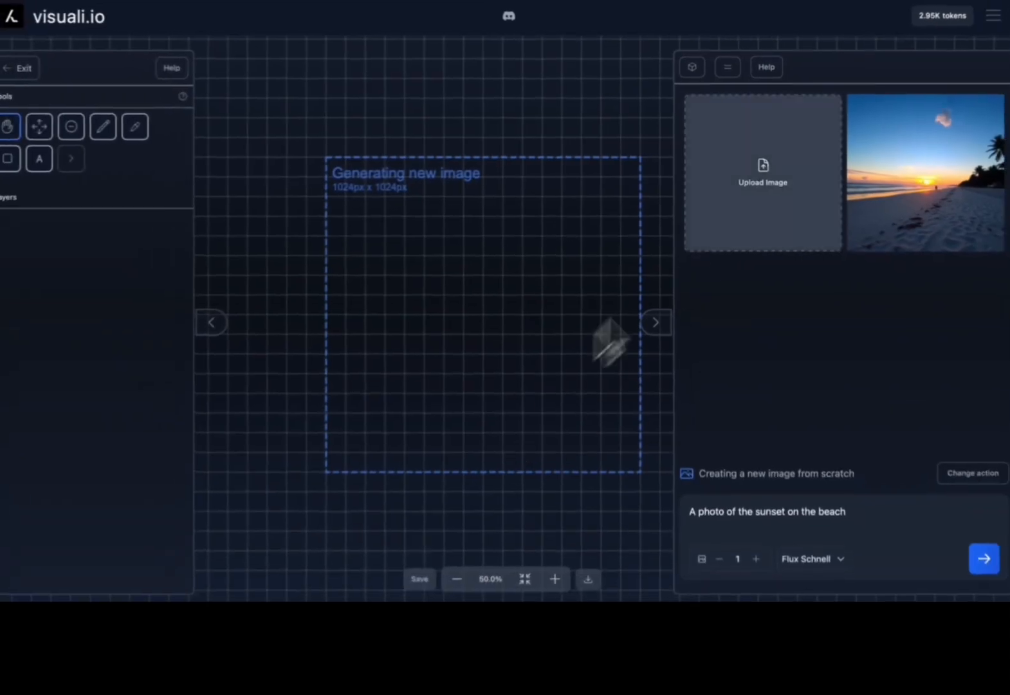
- Add the generated beach sunset image to the canvas and delete its layer again
click(910, 155)
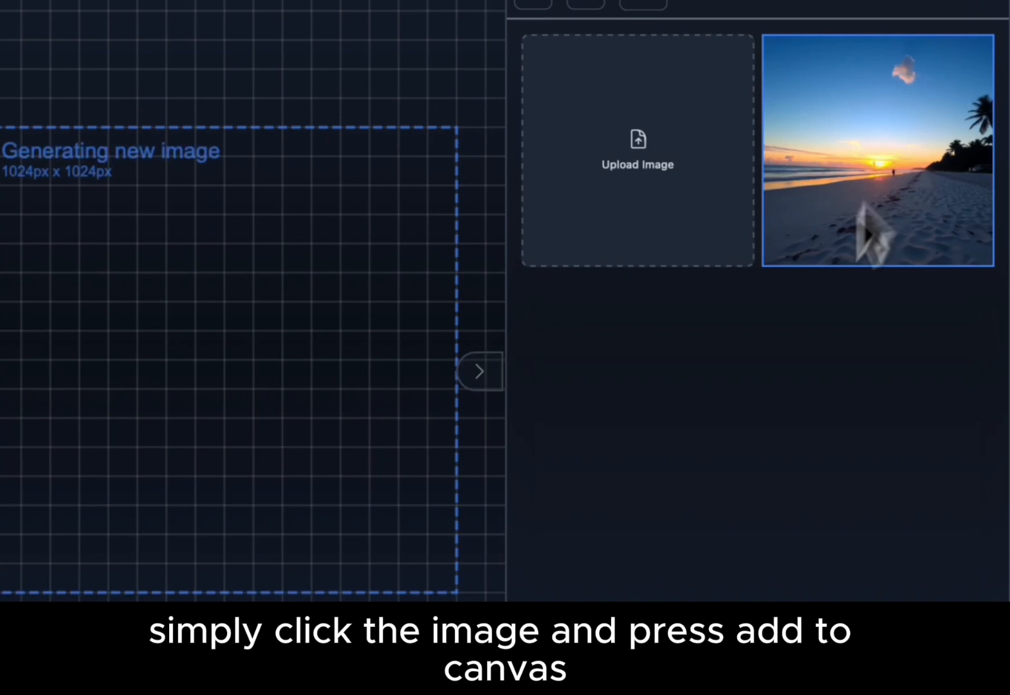
click(710, 567)
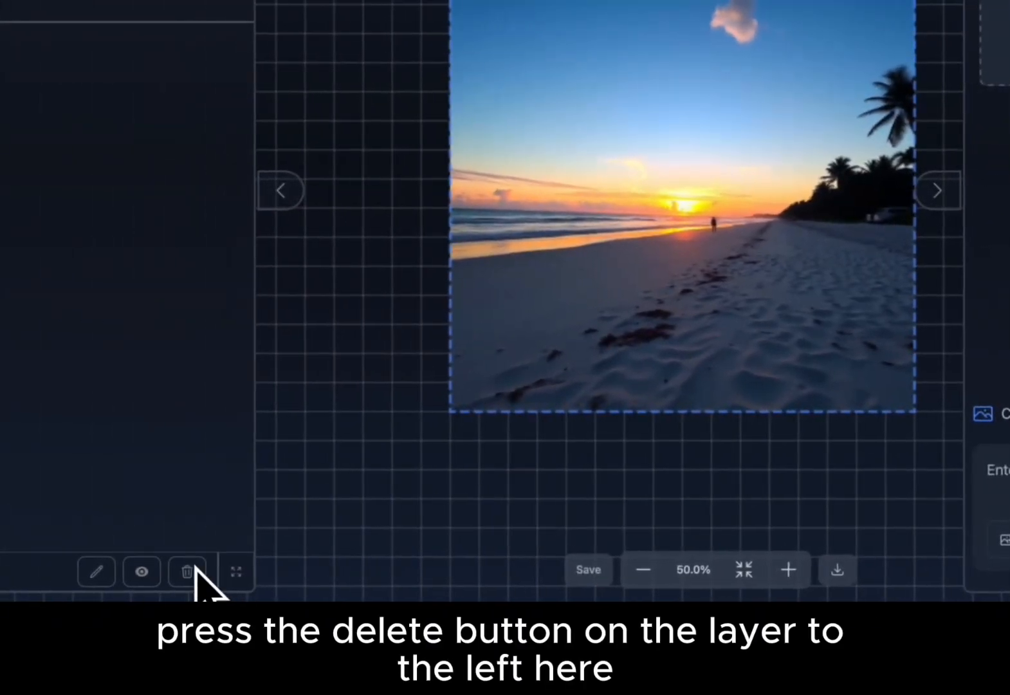
click(201, 528)
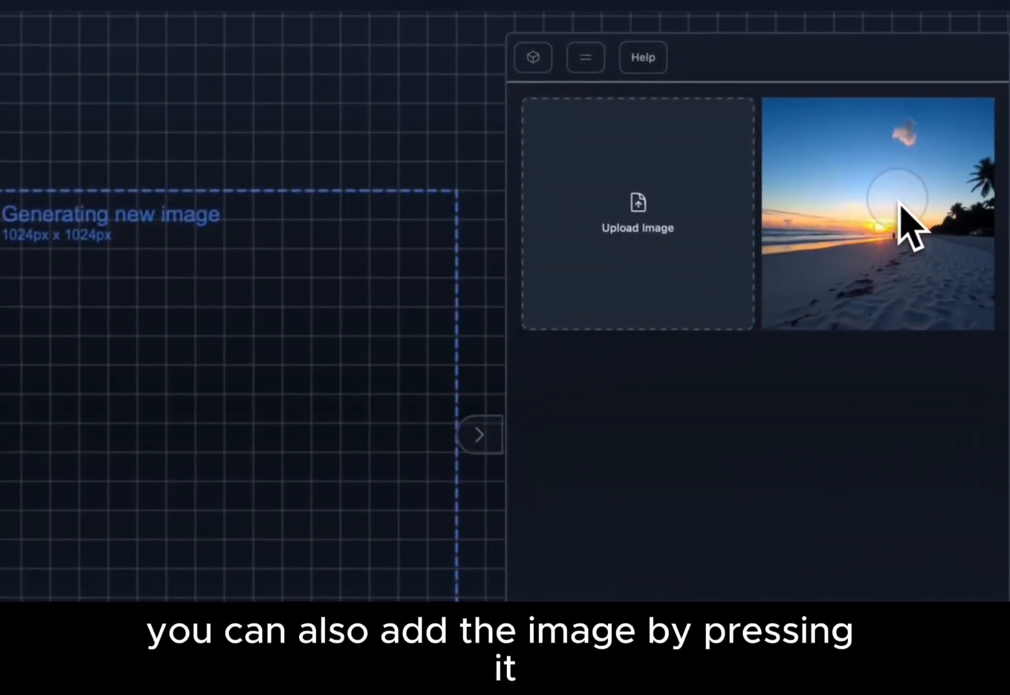
- Place the generated beach sunset image on the canvas and load its prompt back into the prompt field
drag(901, 205, 353, 314)
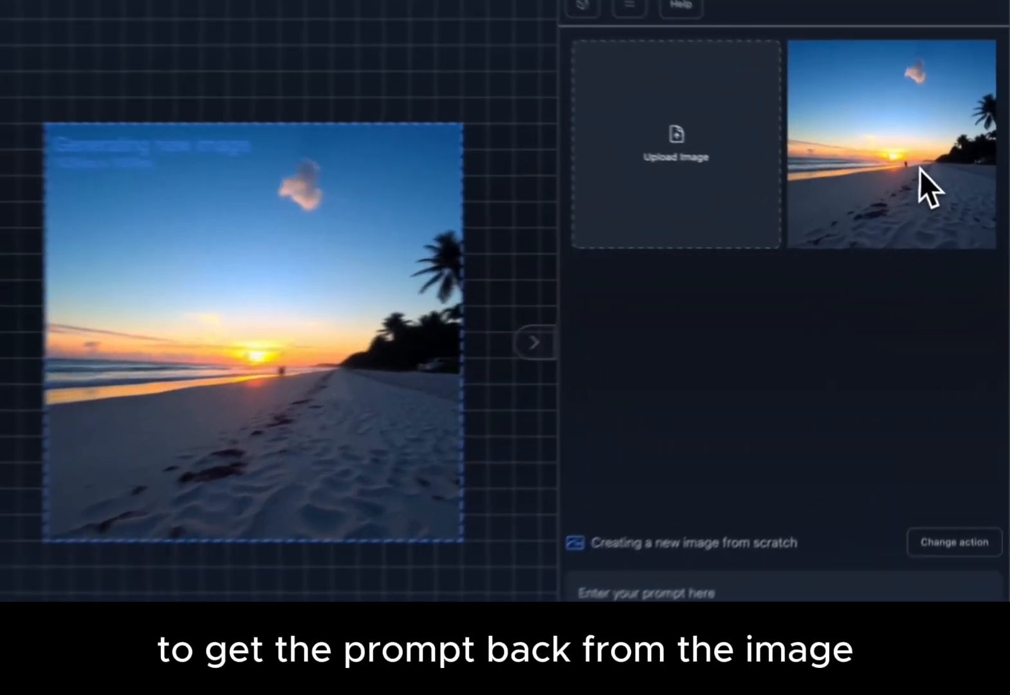
click(942, 216)
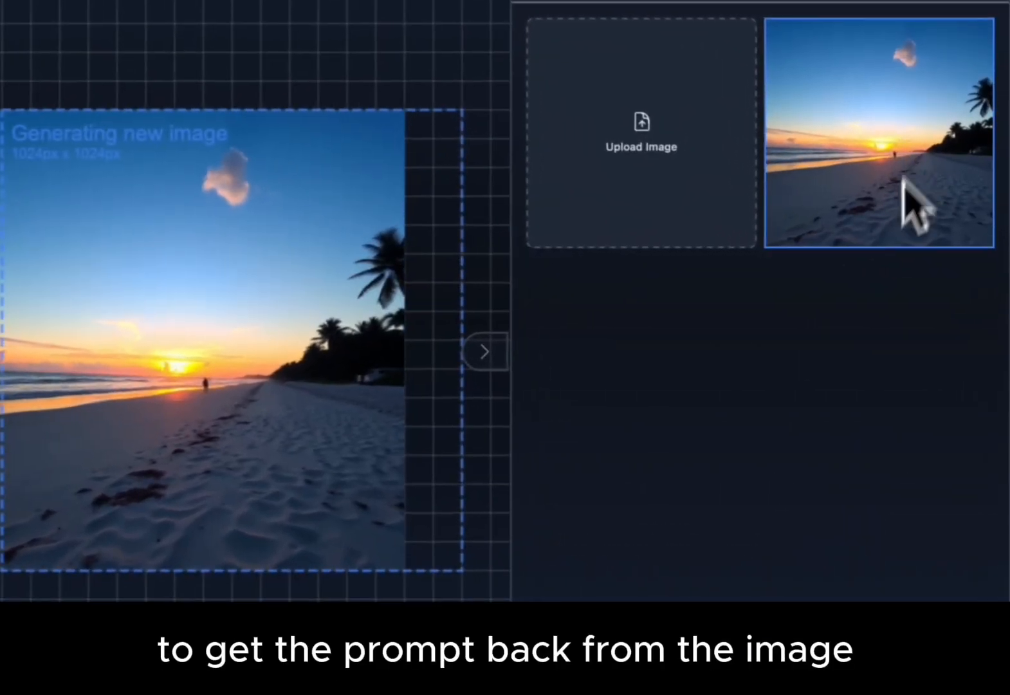
click(845, 557)
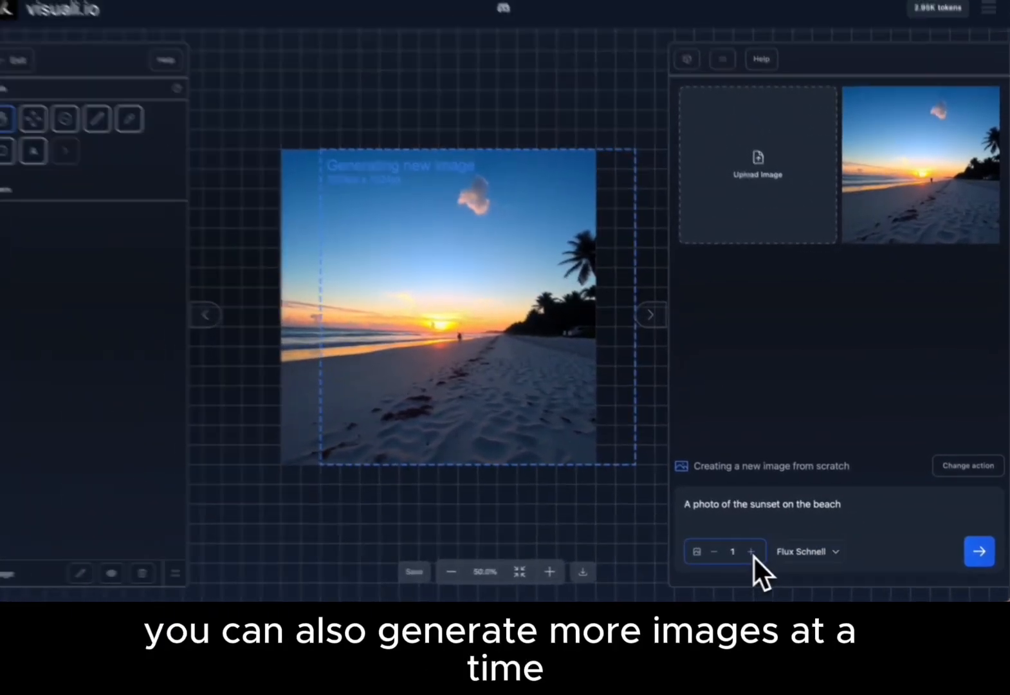
- Generate two images at a time from the sunset prompt, once with Flux Schnell and once with the Flux Dev model
click(751, 552)
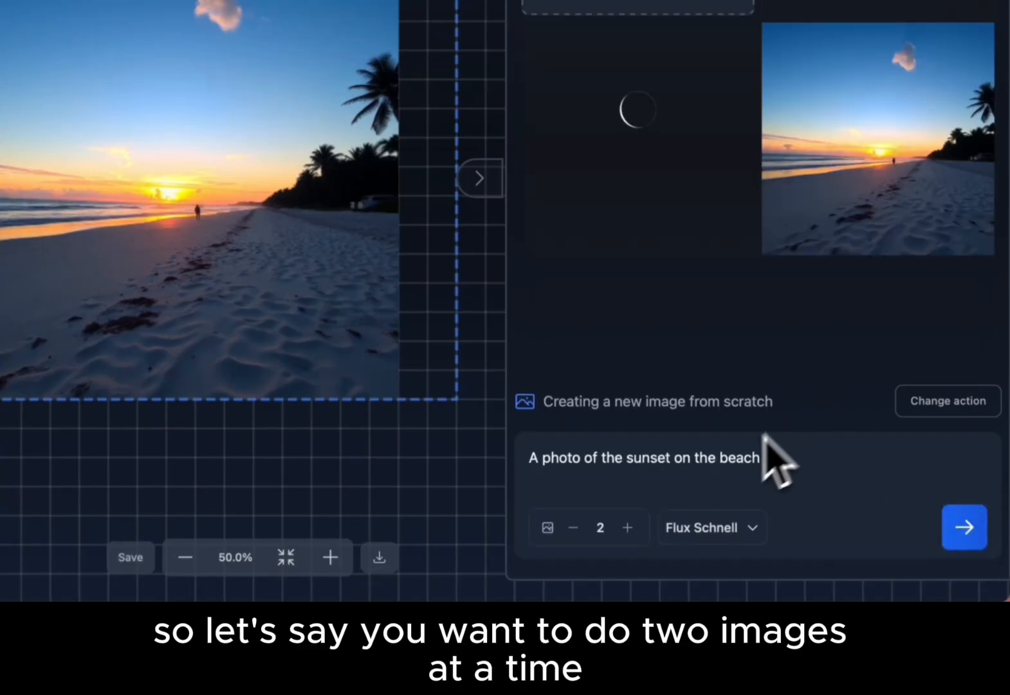
click(724, 524)
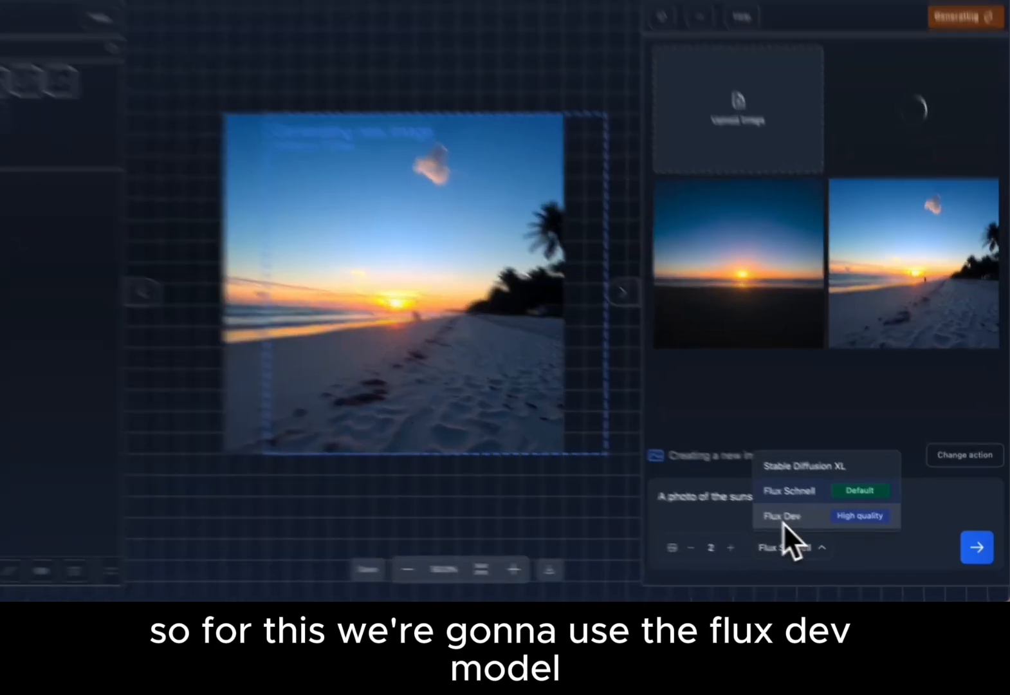
click(804, 527)
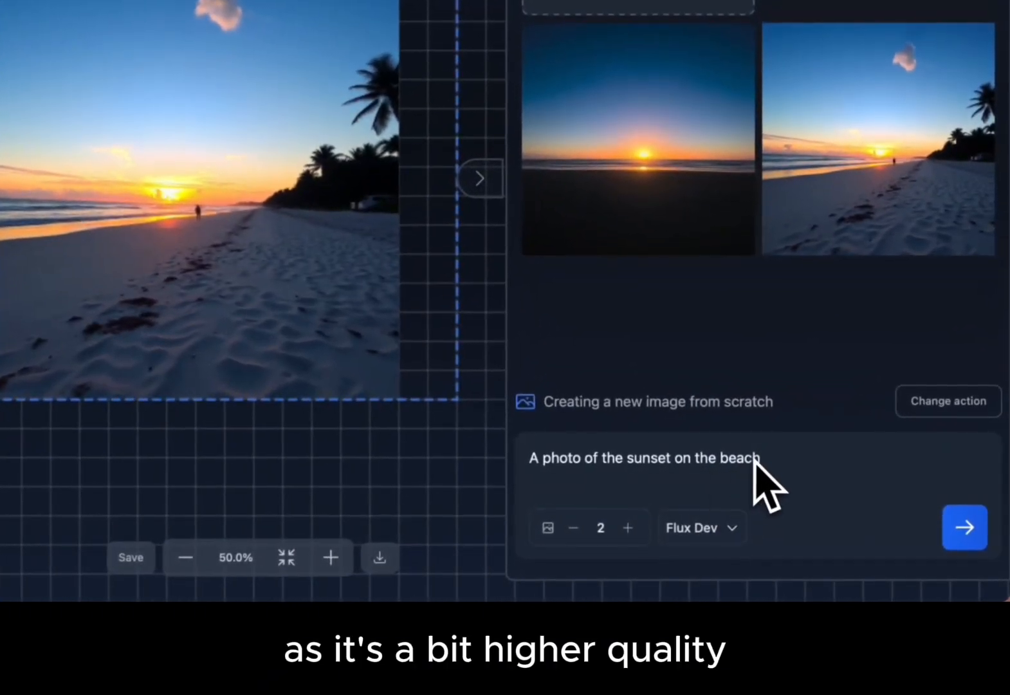
click(959, 529)
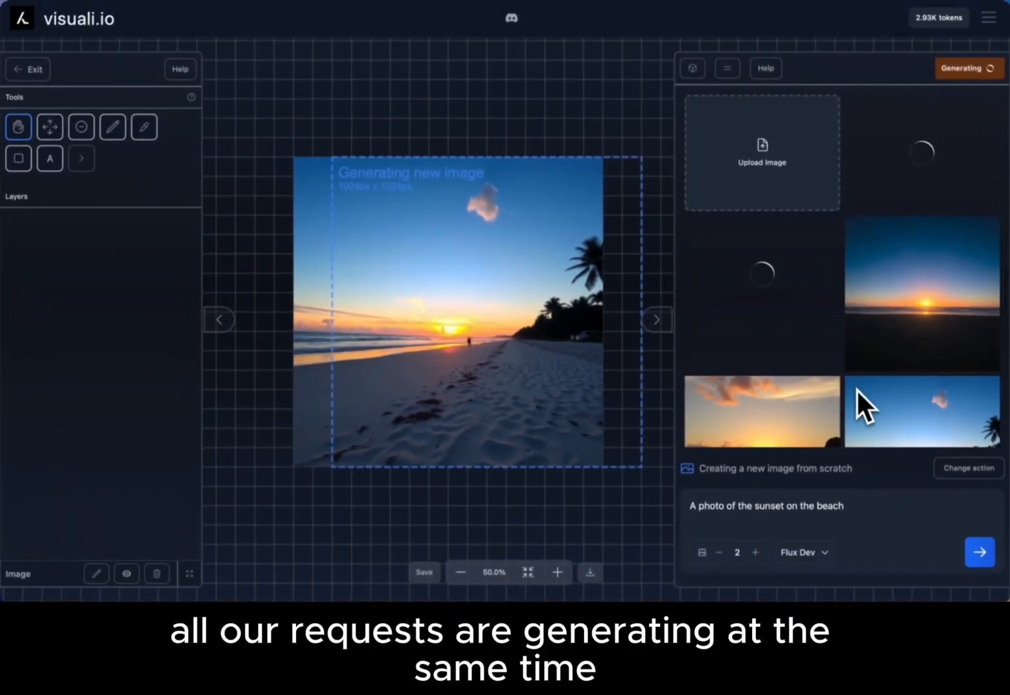
- Move the generation frame off the beach image onto the empty canvas to its right
scroll(422, 420, right, 2)
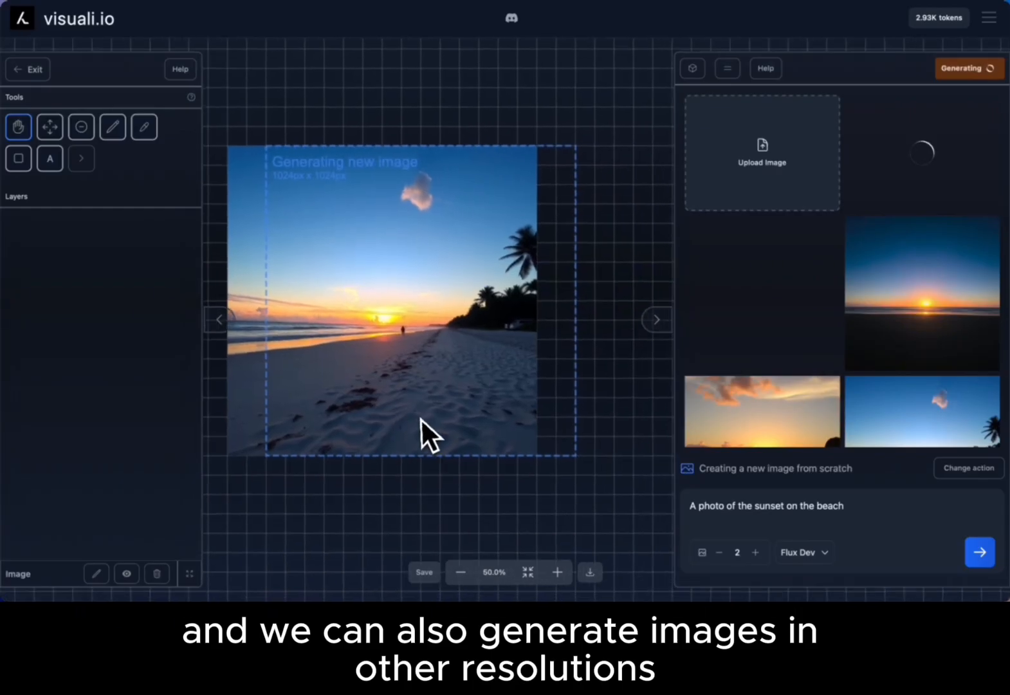
scroll(420, 421, down, 3)
scroll(471, 388, right, 2)
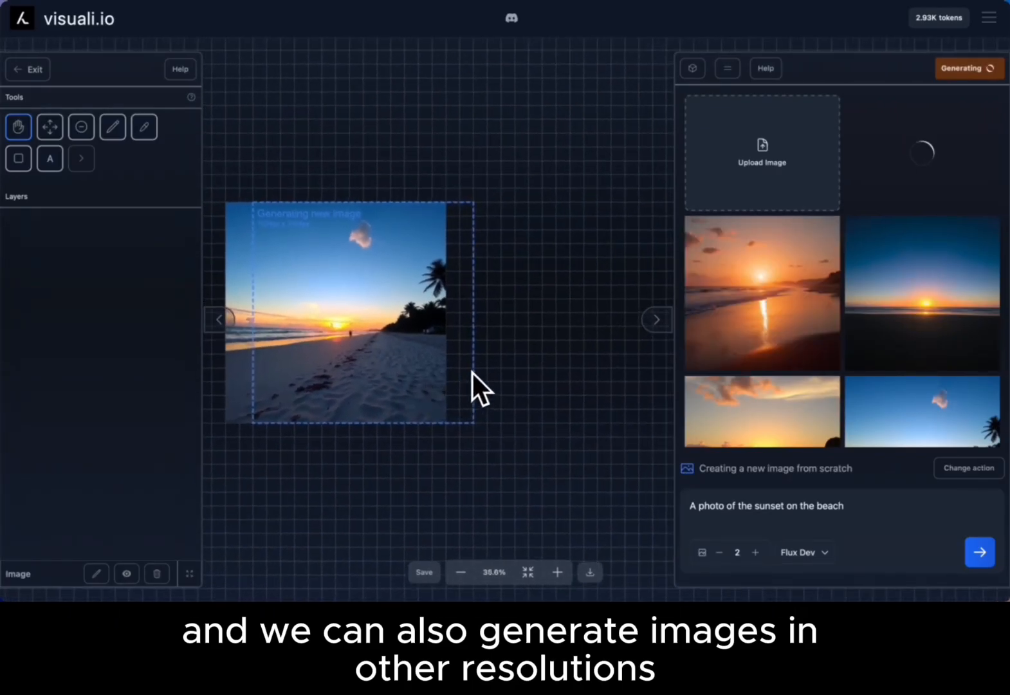
click(49, 127)
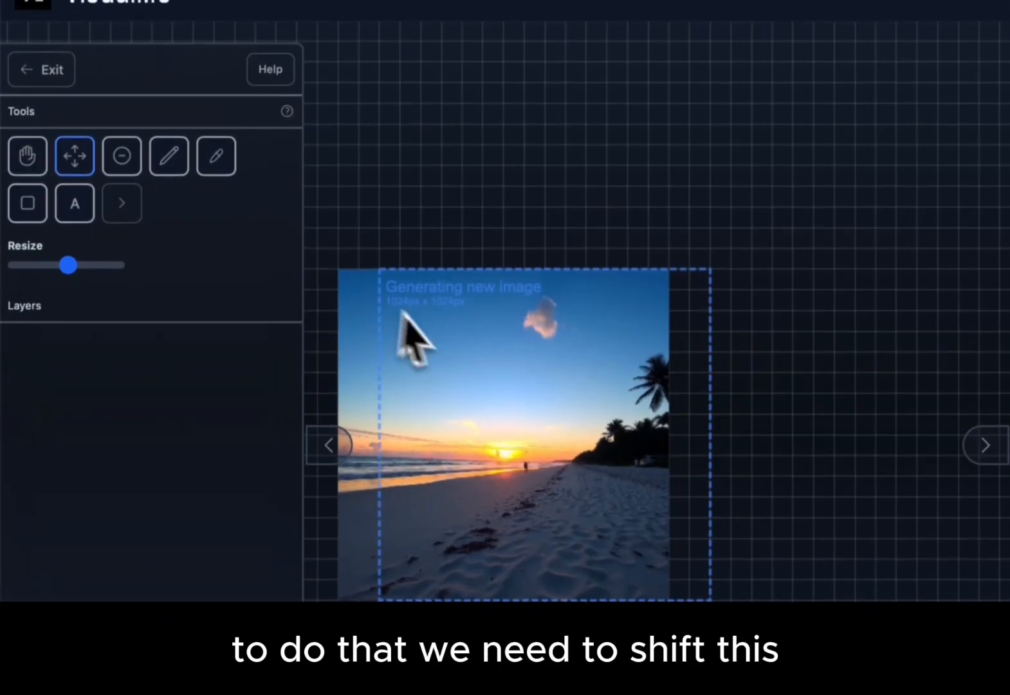
drag(403, 312, 764, 328)
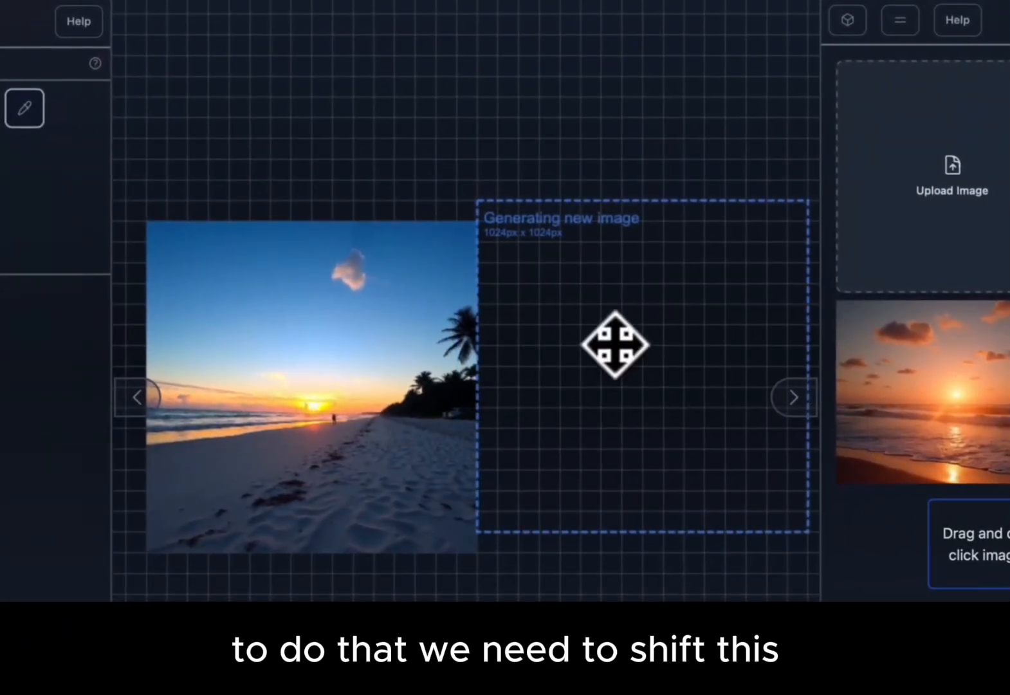
mouse_move(585, 323)
mouse_down()
mouse_move(625, 331)
mouse_move(595, 316)
mouse_up()
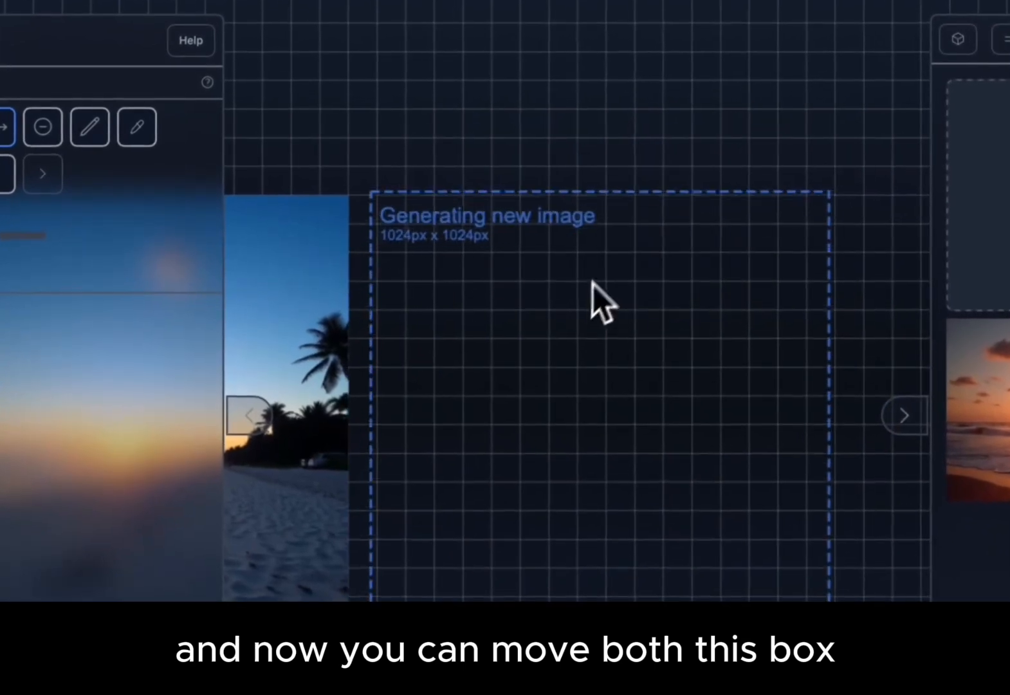
- Nudge the generation frame and the beach image so their upper edges line up with a narrow gap between them
drag(592, 281, 602, 284)
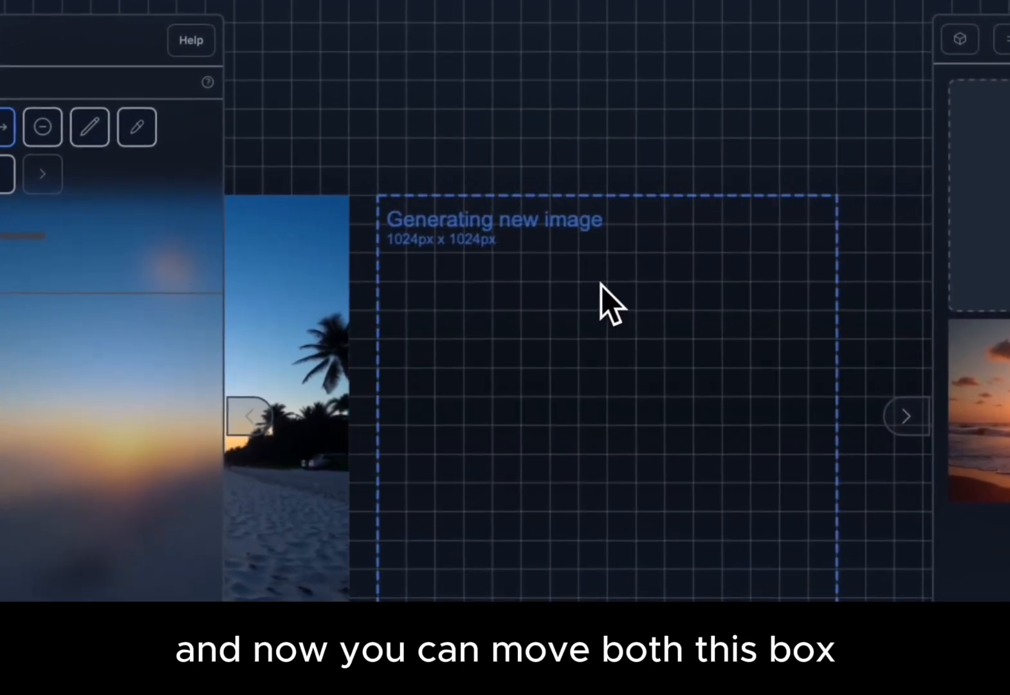
scroll(602, 285, down, 3)
scroll(580, 296, left, 2)
mouse_move(372, 385)
mouse_down()
mouse_move(345, 390)
mouse_move(368, 377)
mouse_up()
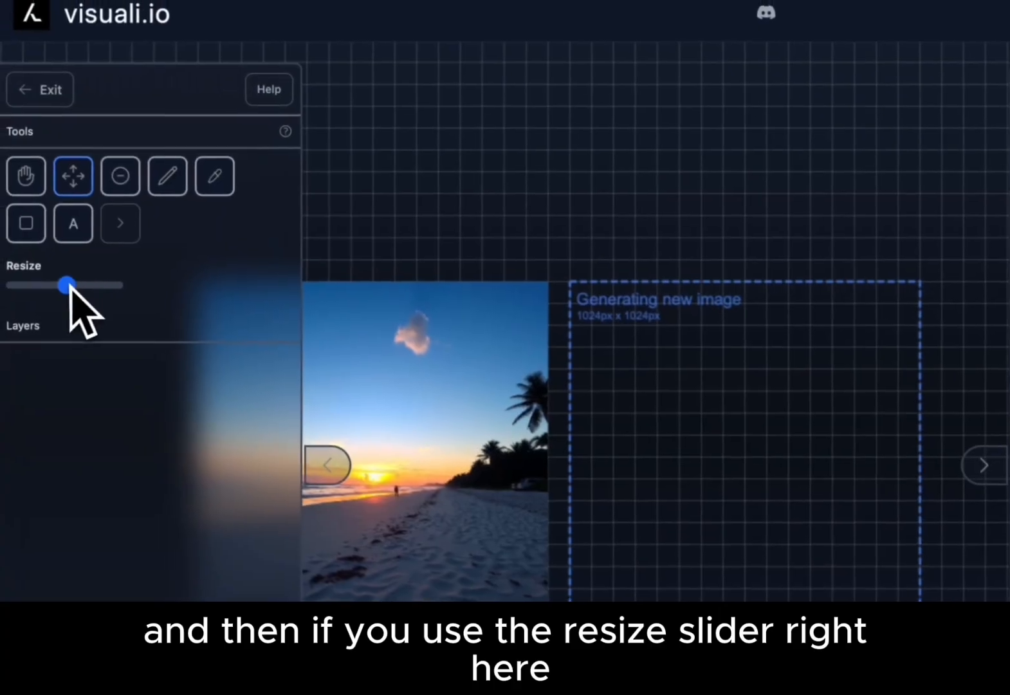
- Resize the generation frame to 768px x 1280px and generate two Flux Dev images of the beach sunset prompt
drag(68, 286, 45, 288)
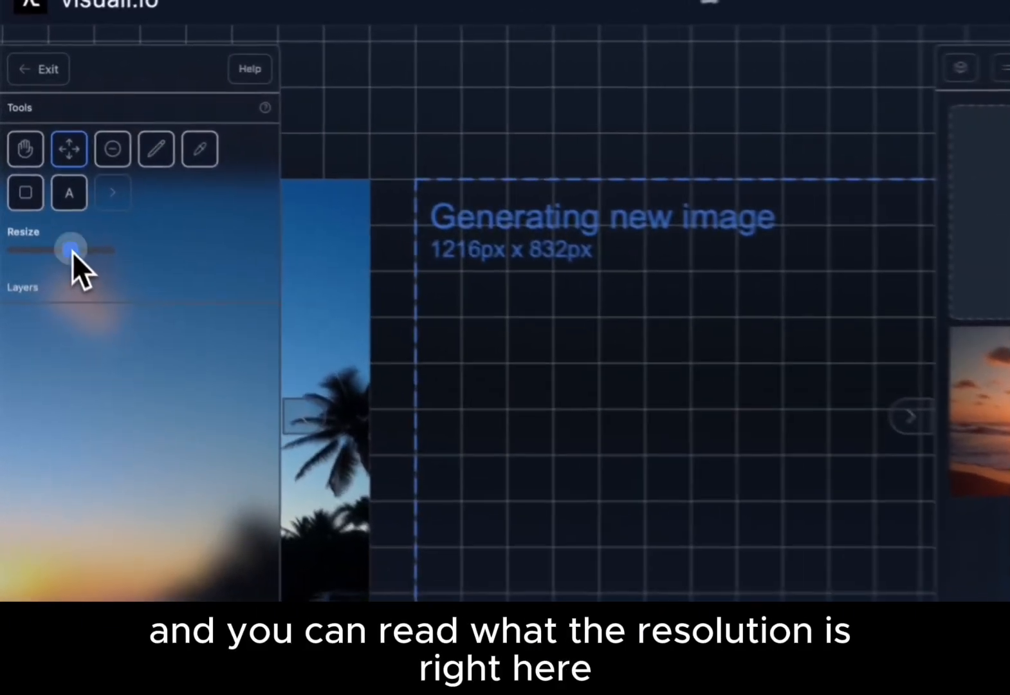
drag(51, 201, 35, 200)
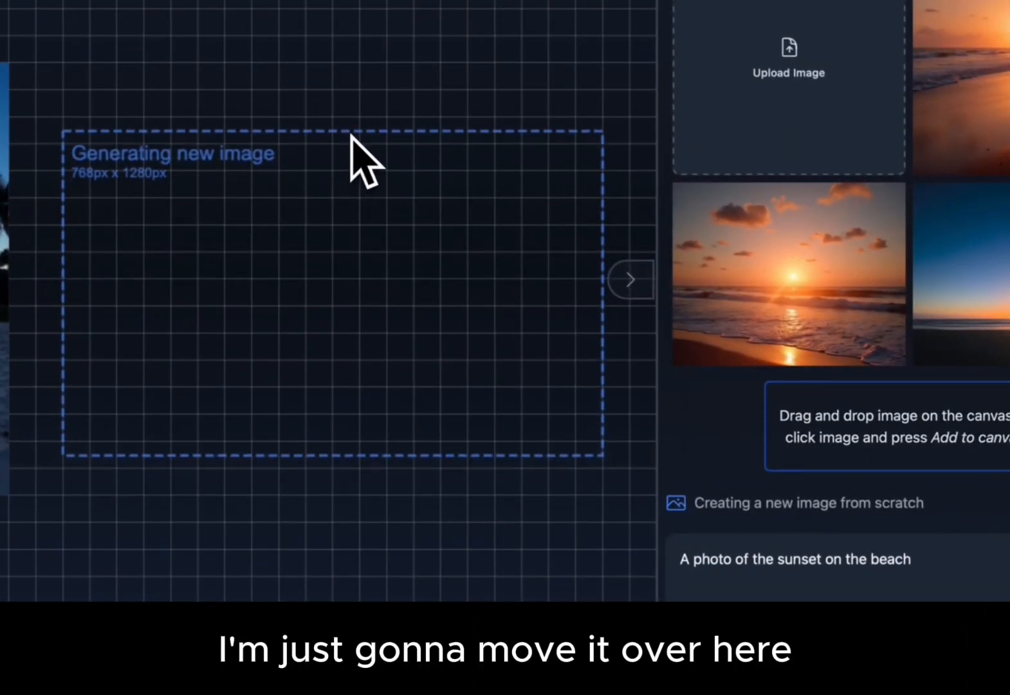
drag(351, 134, 352, 124)
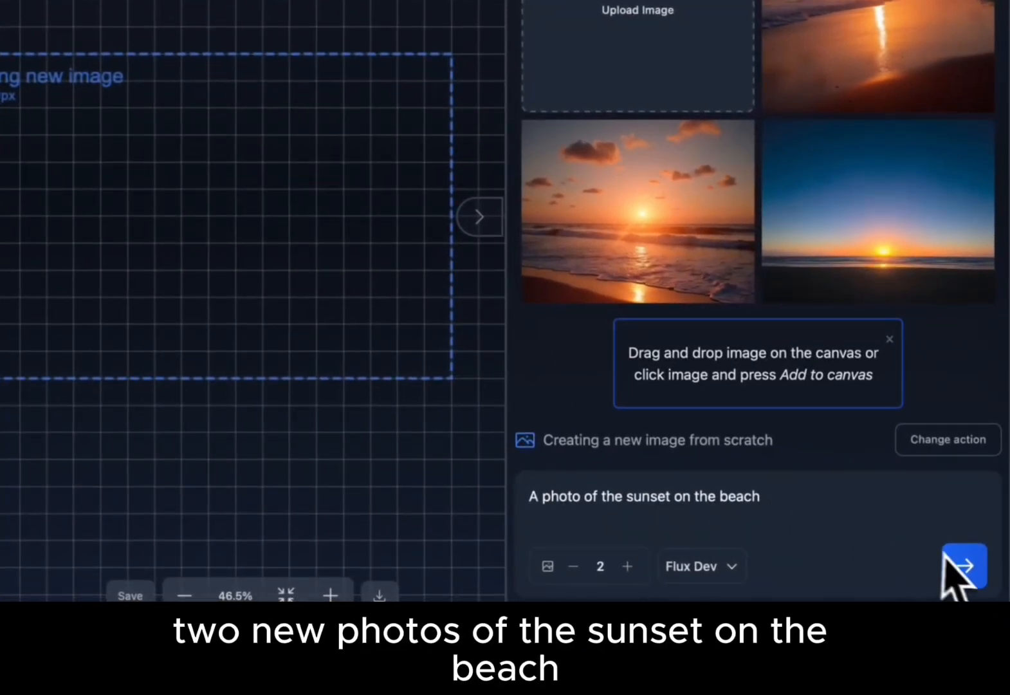
click(965, 569)
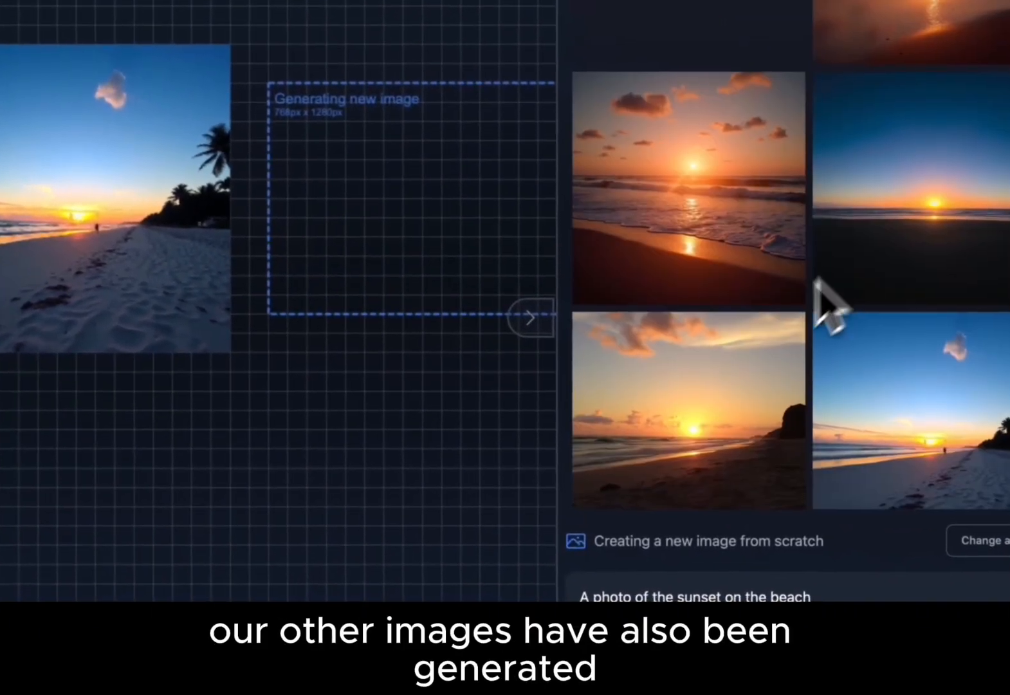
- Place the yellow sunset image with the dark rock on the canvas directly below the blue beach image
drag(676, 432, 57, 617)
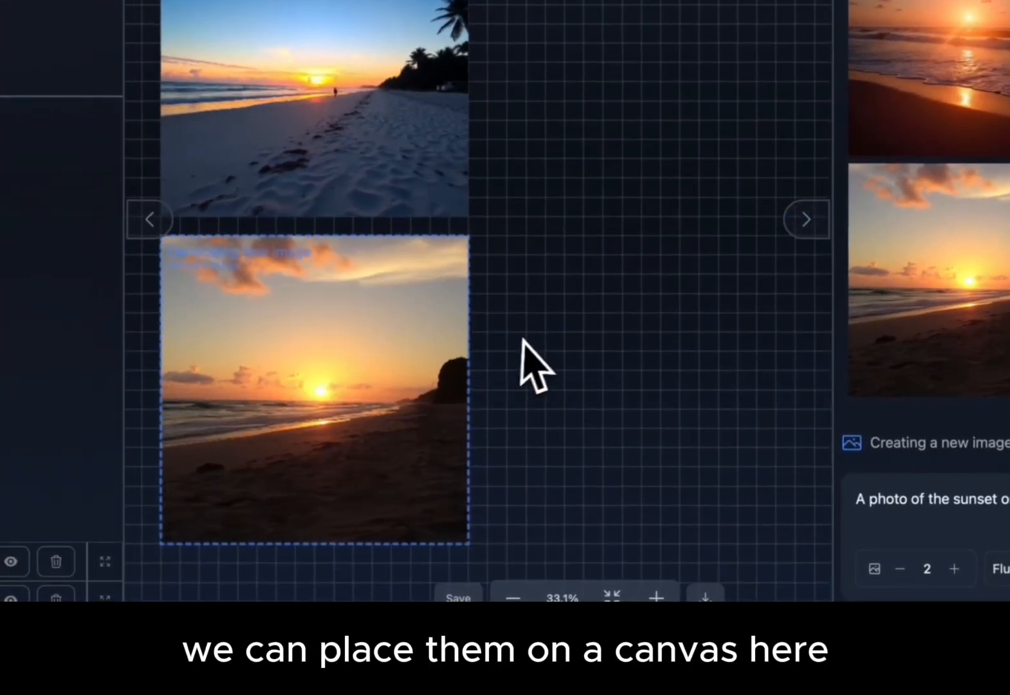
scroll(526, 338, down, 1)
scroll(526, 338, right, 1)
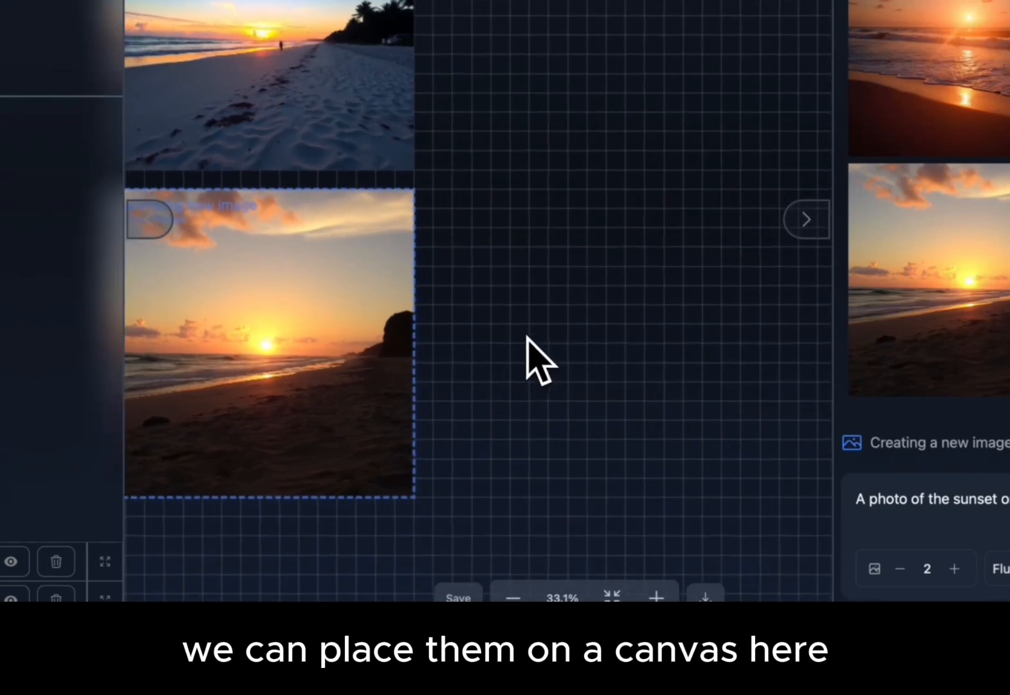
- Place the orange sunset image with waves and scattered clouds on the canvas, to the right of the yellow sunset
right_click(525, 332)
click(978, 47)
drag(980, 45, 640, 241)
drag(322, 498, 391, 404)
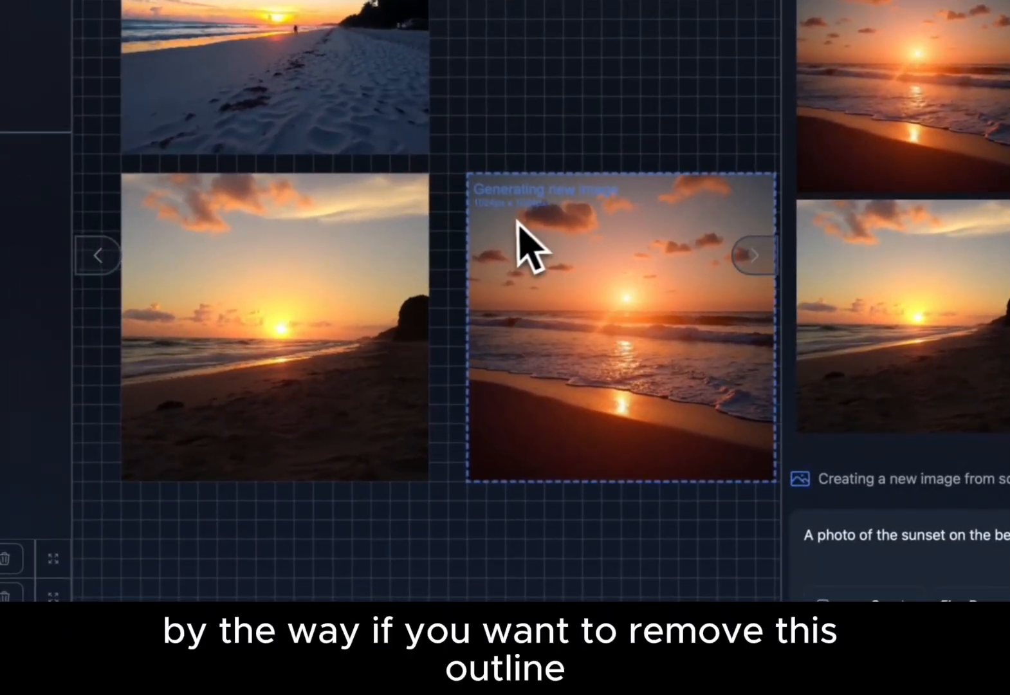
- Exit the new-image action to remove the frame outline and place the dark blue sunset image above the orange one
scroll(547, 238, right, 2)
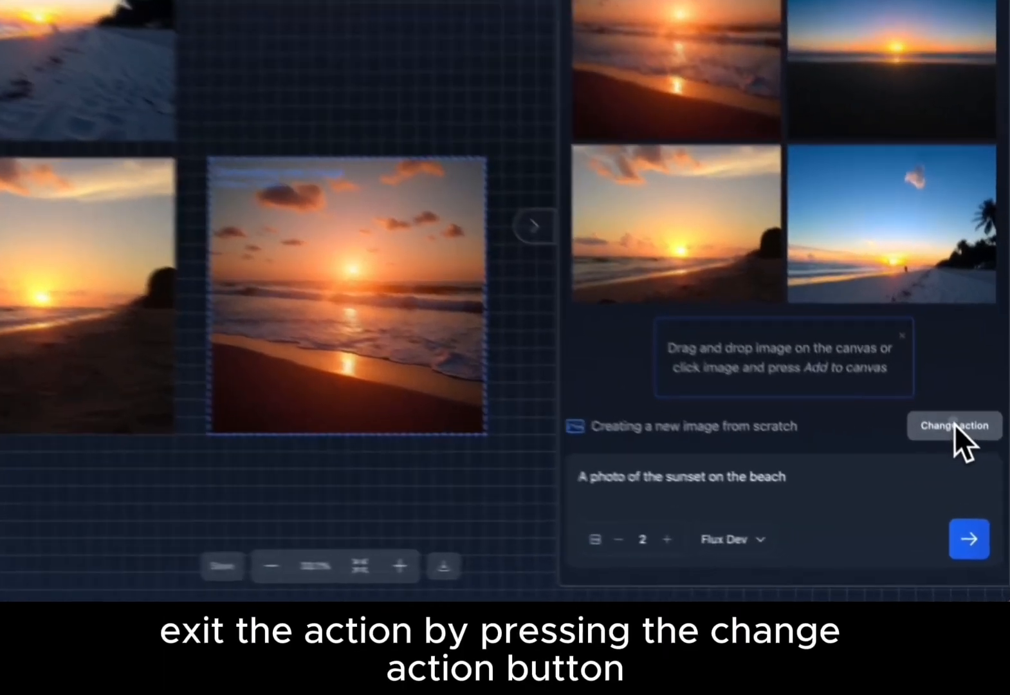
click(962, 469)
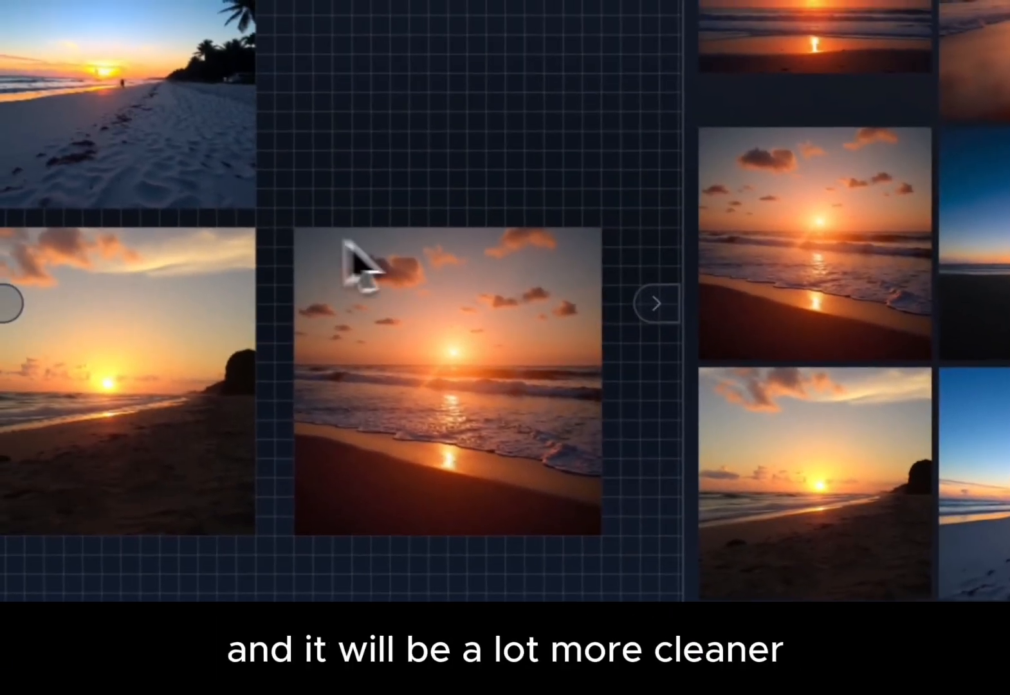
scroll(348, 97, up, 2)
scroll(347, 97, left, 1)
scroll(529, 219, right, 2)
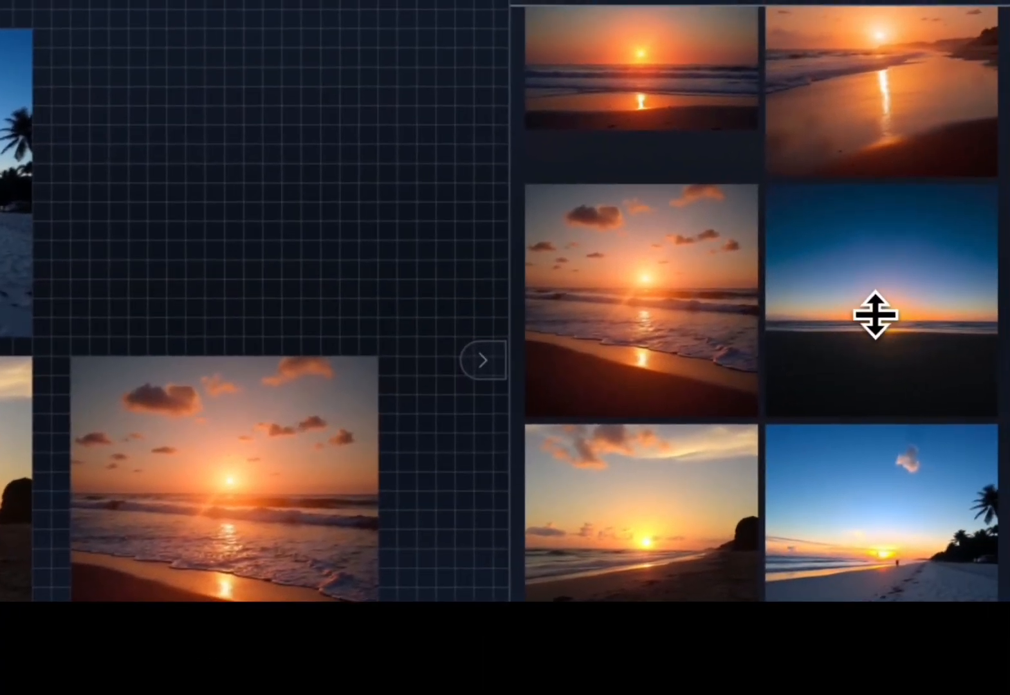
drag(875, 314, 448, 242)
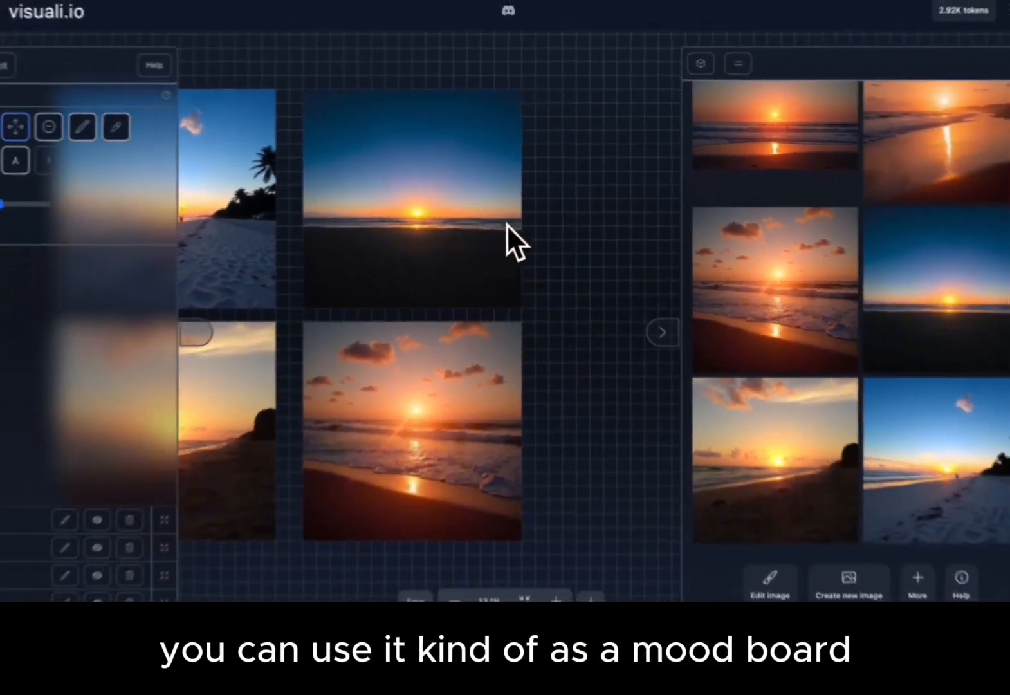
- Place the two wide orange sunset images on the canvas, one above the other, to the right of the dark blue and orange images
scroll(513, 220, left, 3)
scroll(530, 225, down, 3)
scroll(530, 225, right, 1)
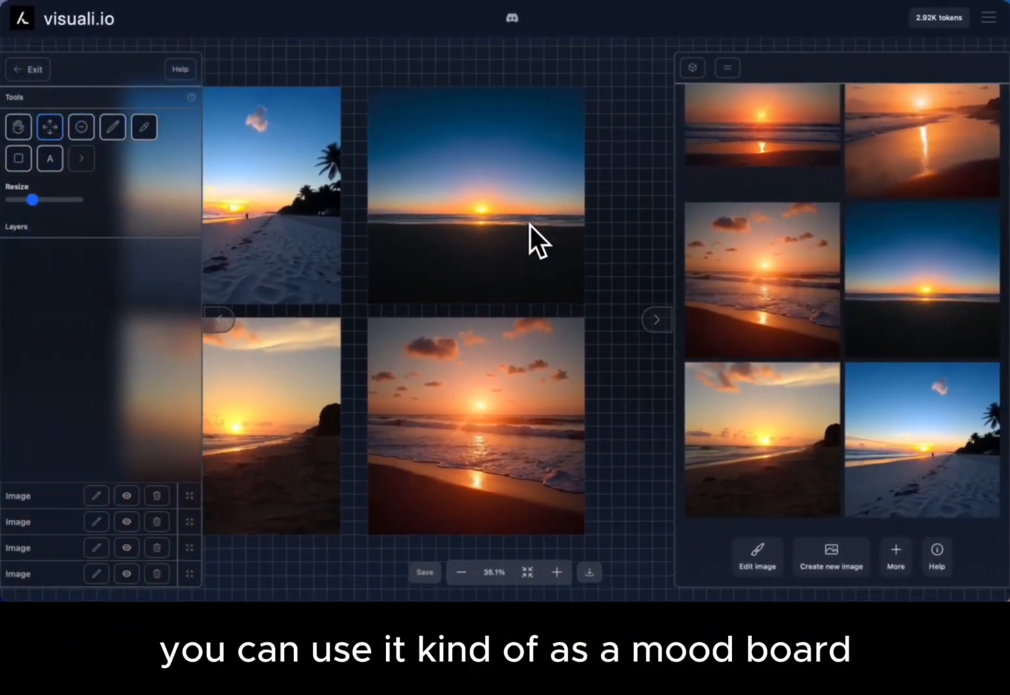
scroll(785, 267, up, 3)
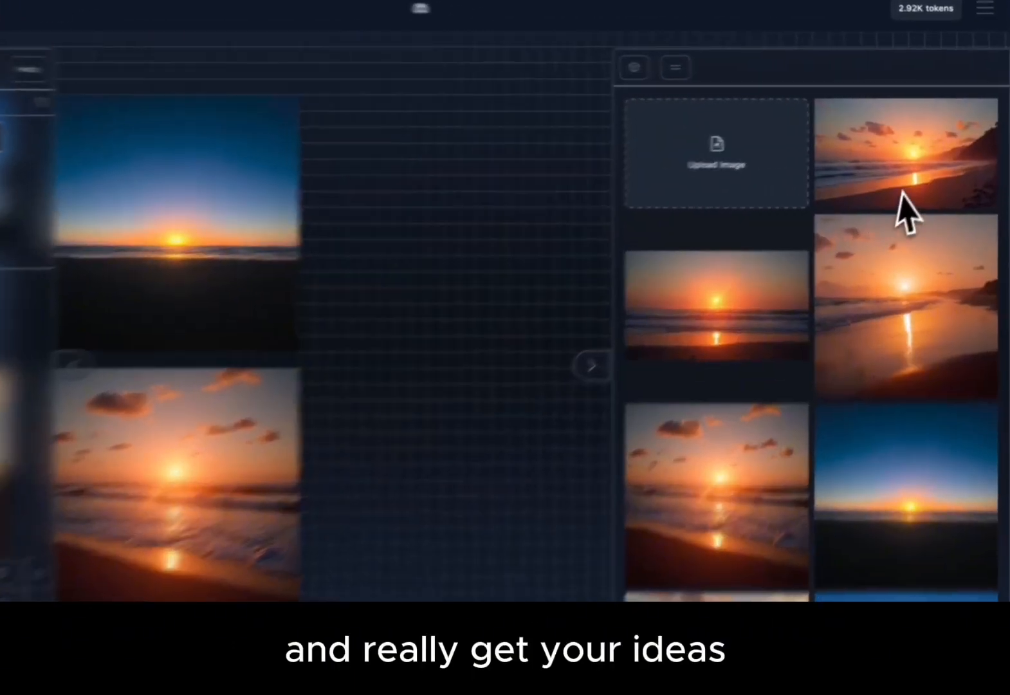
drag(920, 180, 640, 197)
drag(467, 257, 375, 278)
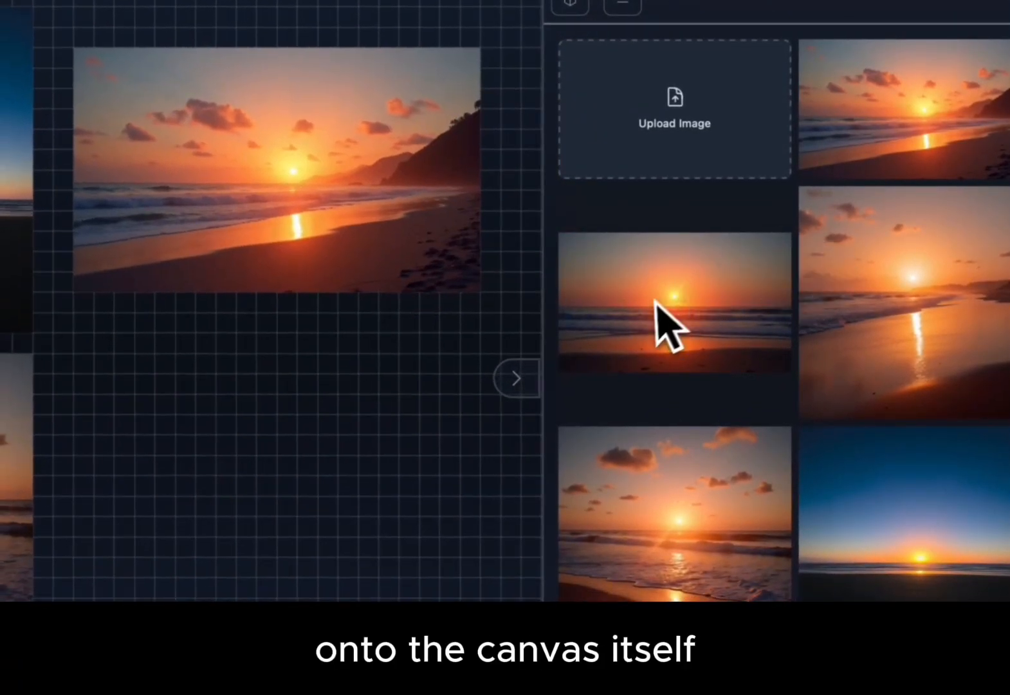
drag(740, 309, 291, 498)
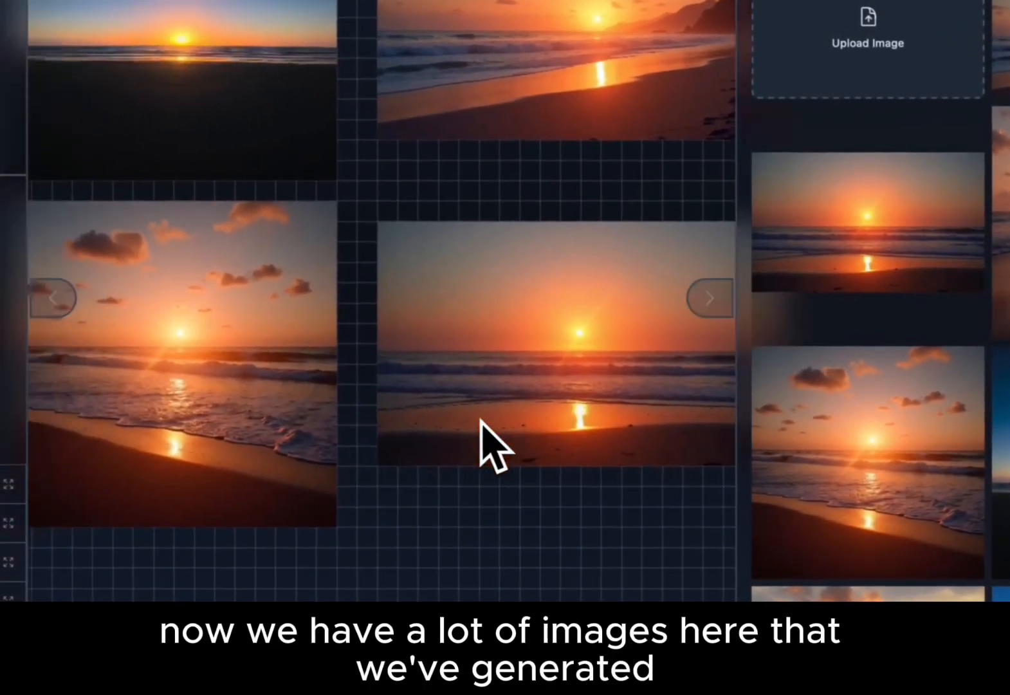
- Start the Edit image action, which works on the area within a frame
scroll(482, 420, left, 5)
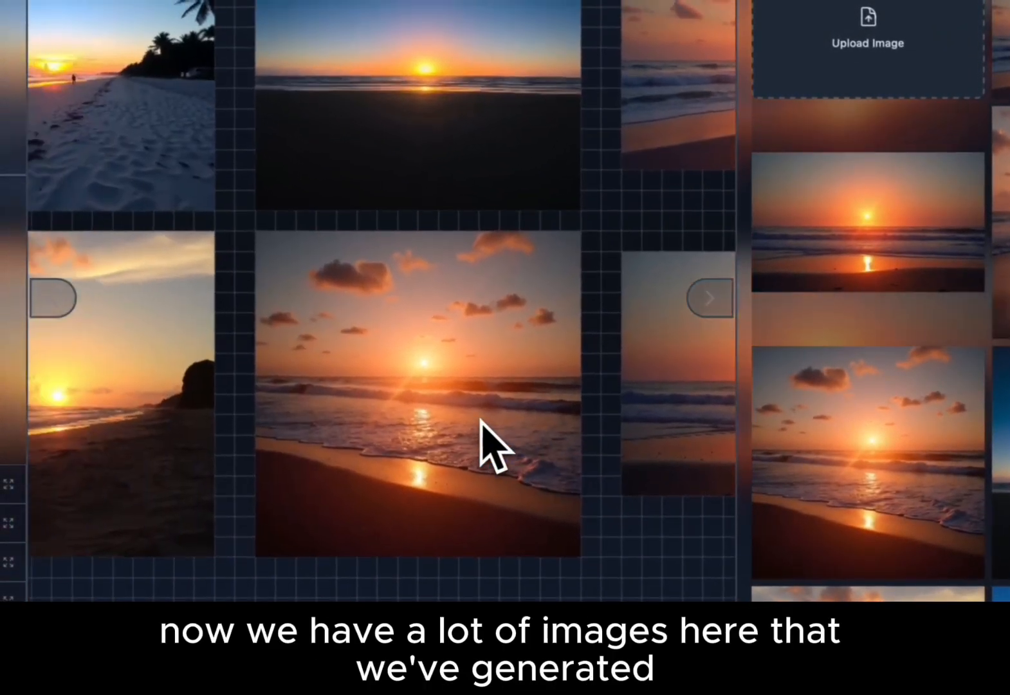
scroll(482, 419, right, 2)
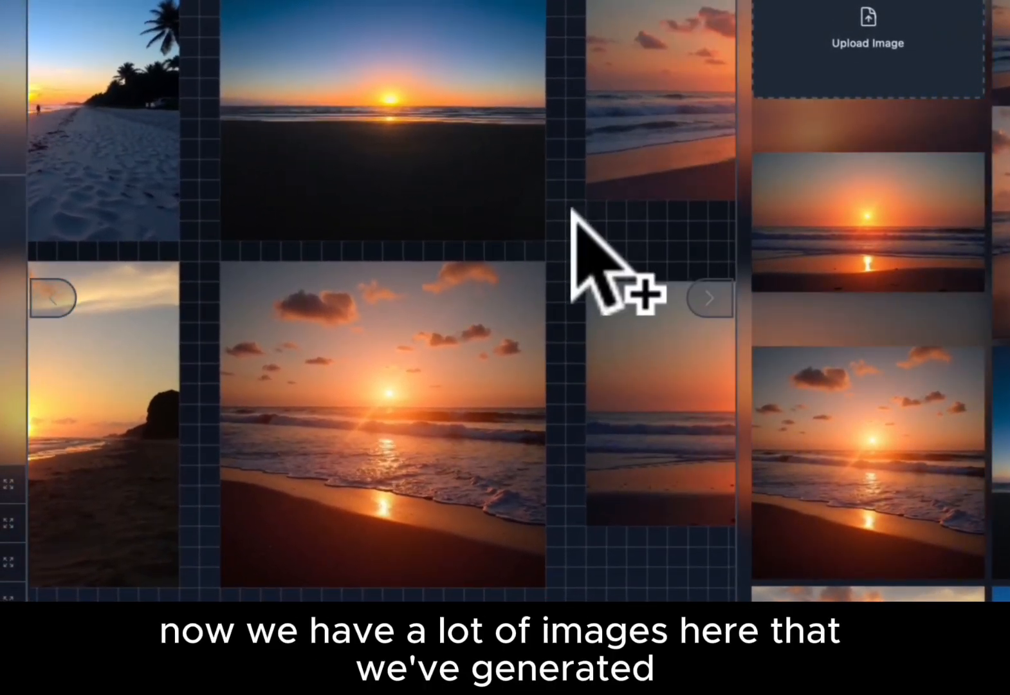
scroll(572, 209, right, 3)
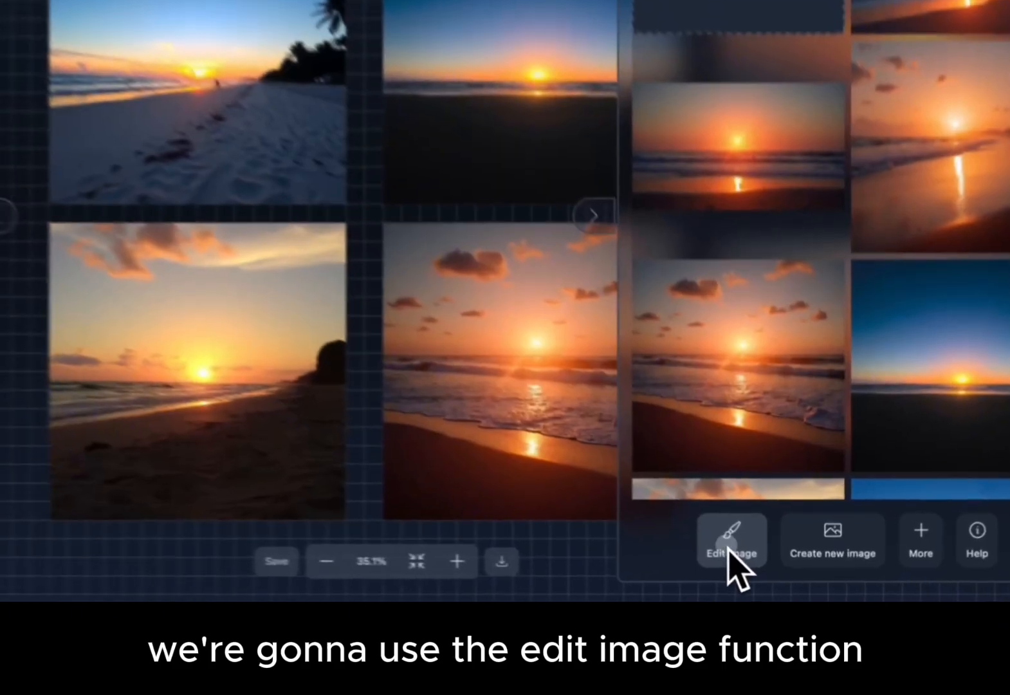
click(767, 573)
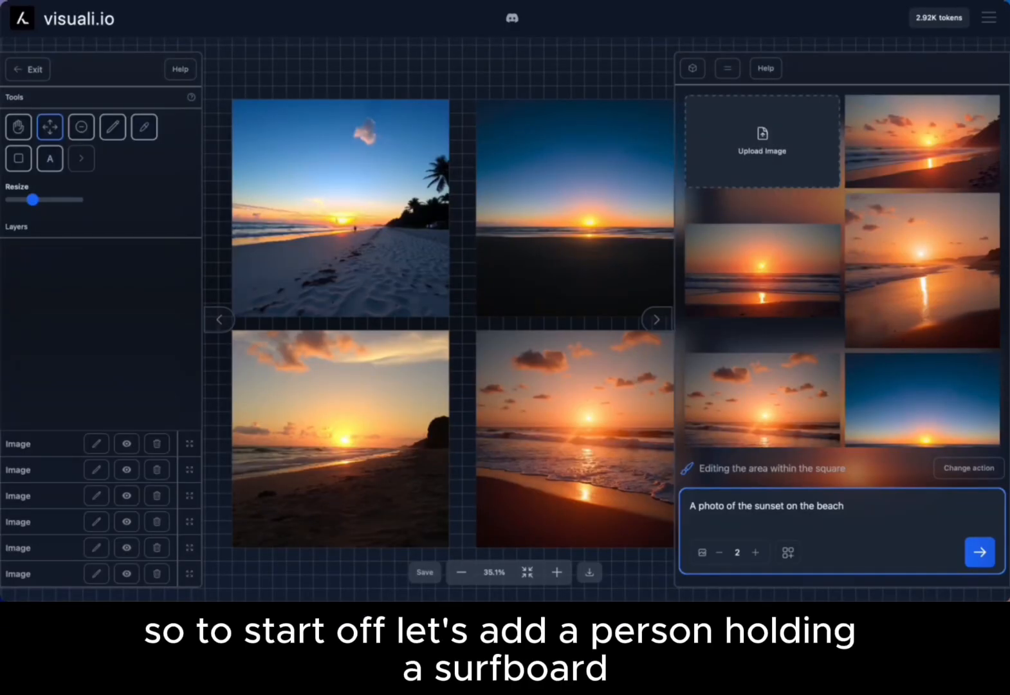
scroll(445, 305, up, 5)
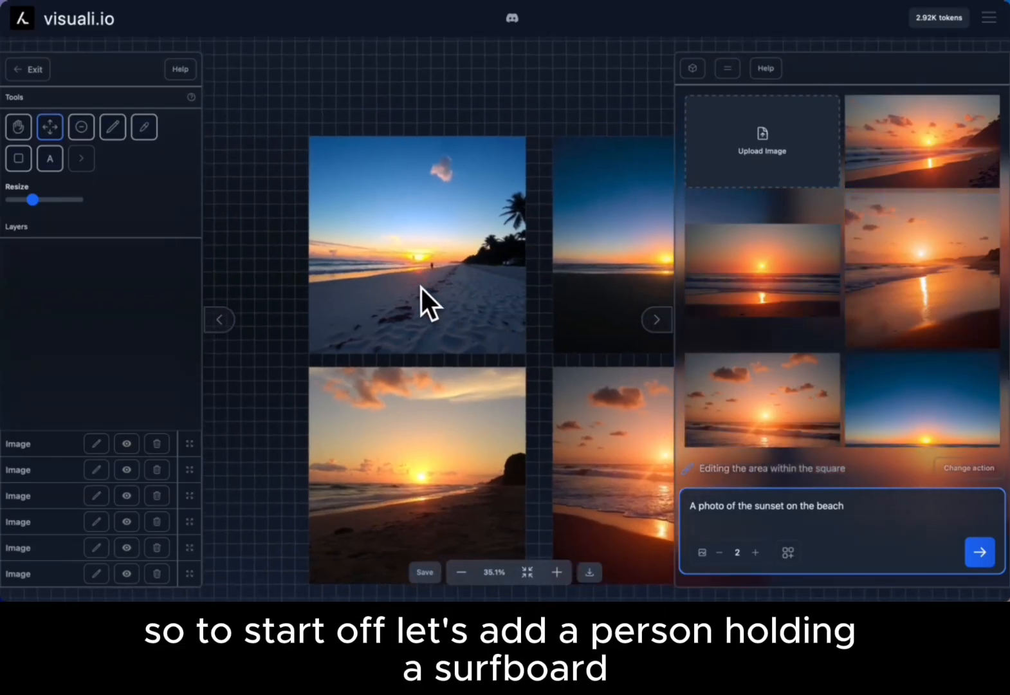
scroll(420, 240, up, 2)
scroll(418, 238, left, 2)
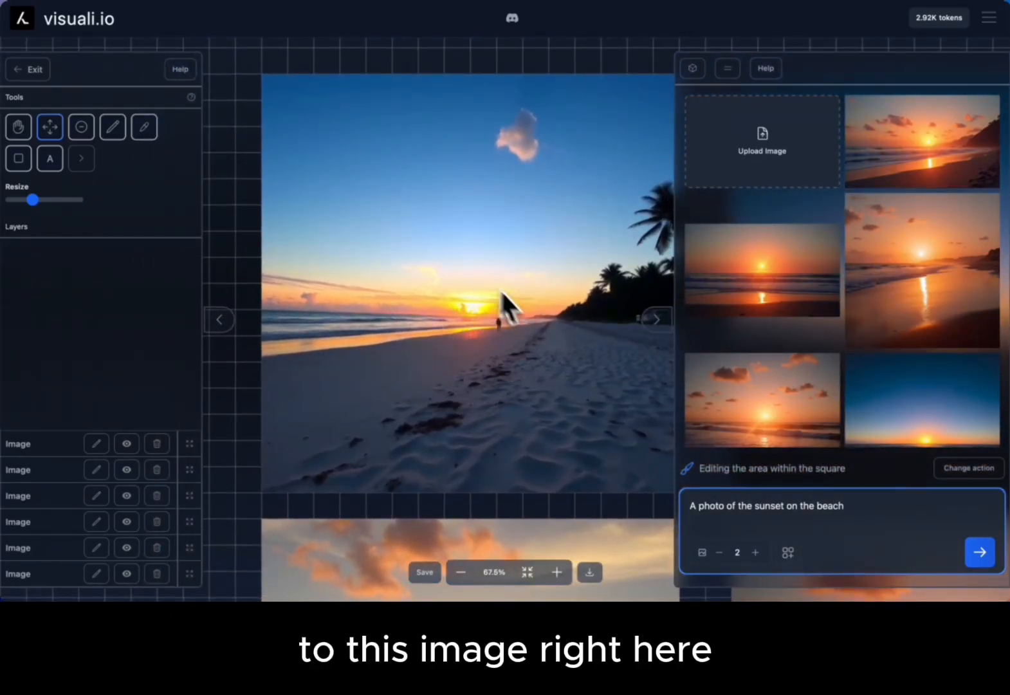
scroll(518, 339, down, 4)
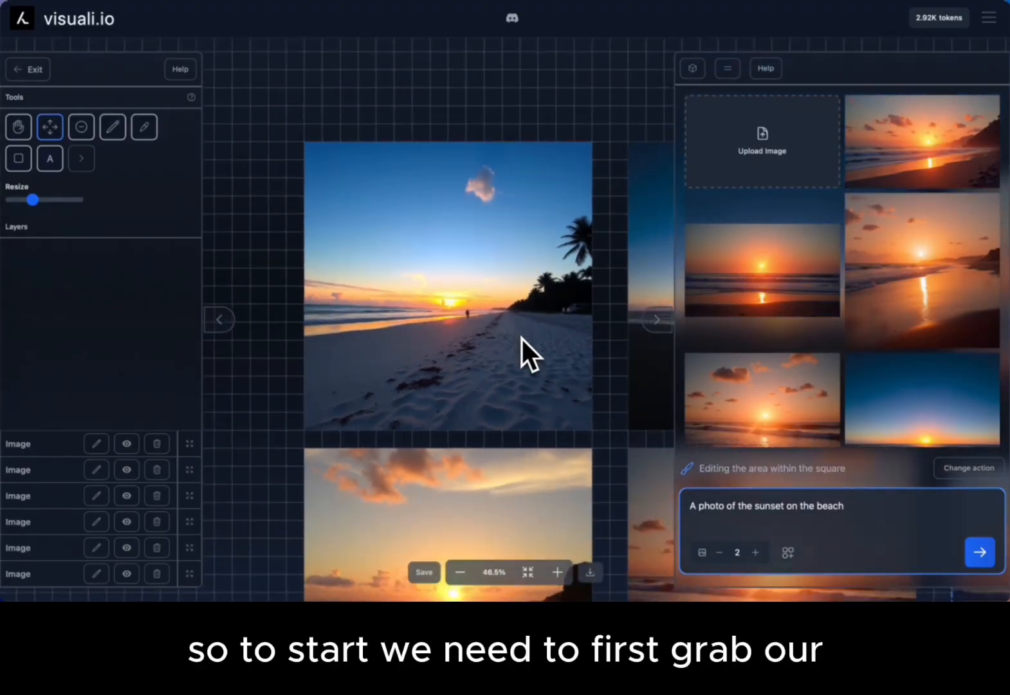
scroll(522, 338, down, 4)
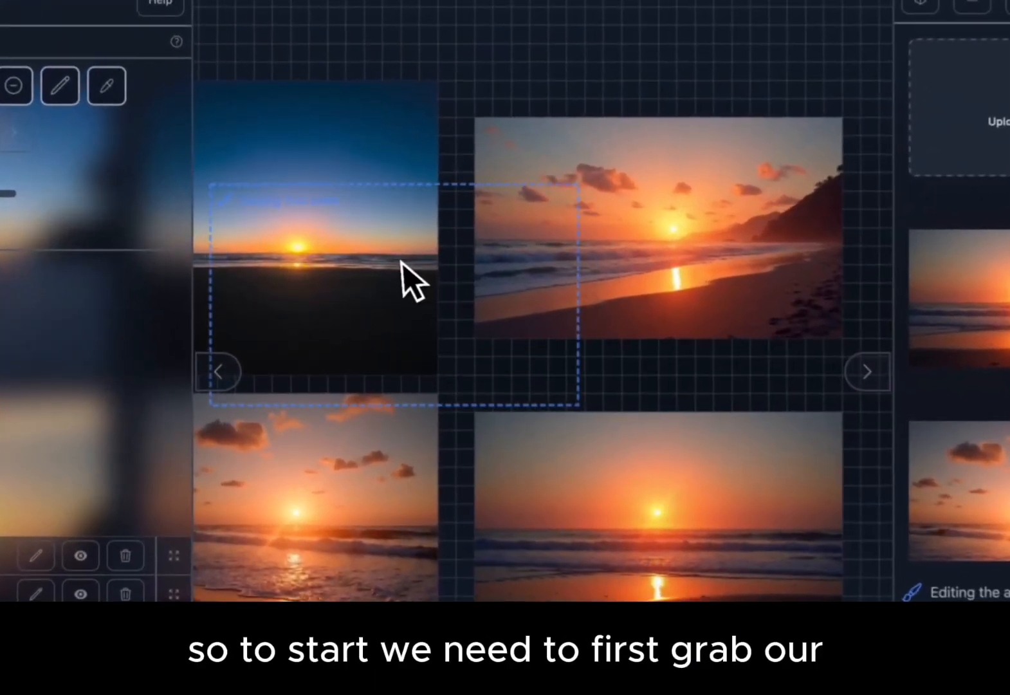
- Try the editing frame on the upper part of the blue beach image and move it off onto the empty canvas beside it
drag(400, 261, 622, 247)
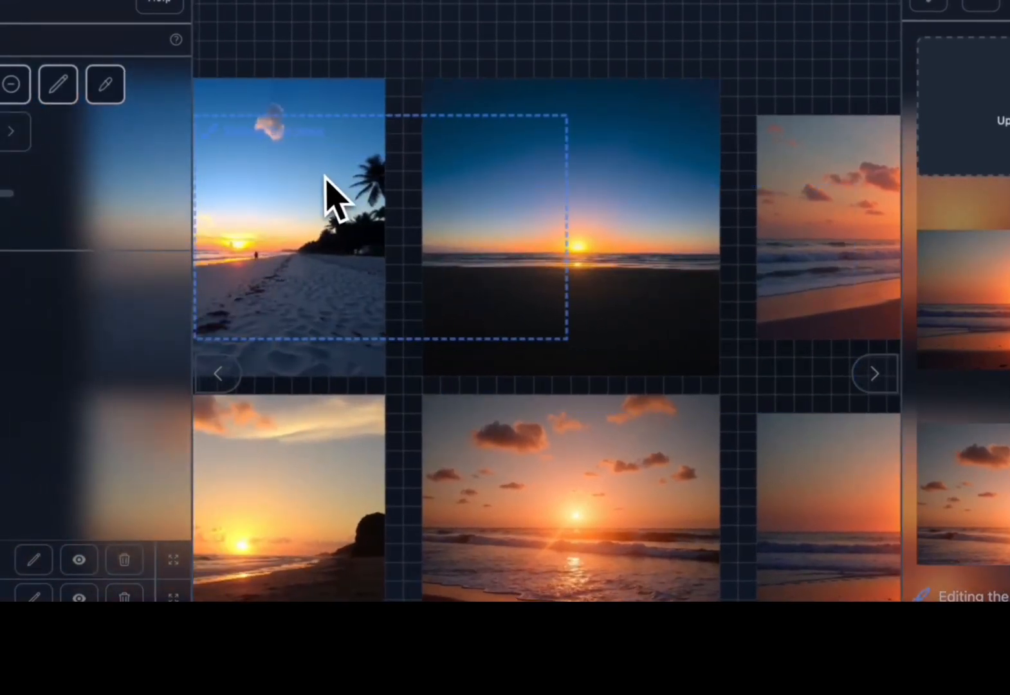
drag(327, 174, 713, 137)
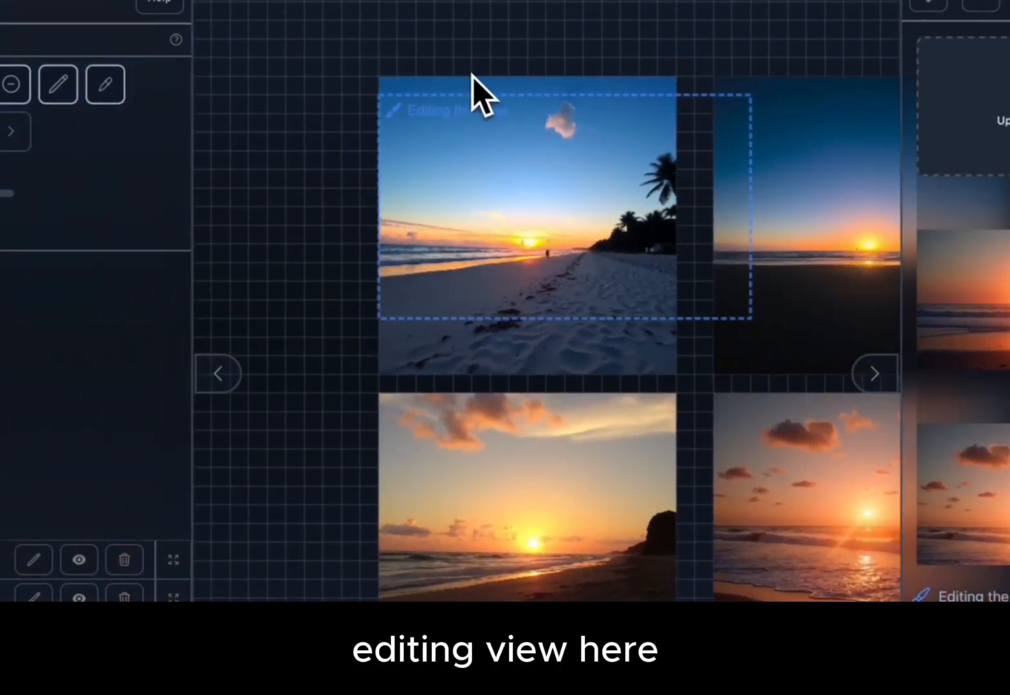
drag(478, 158, 476, 115)
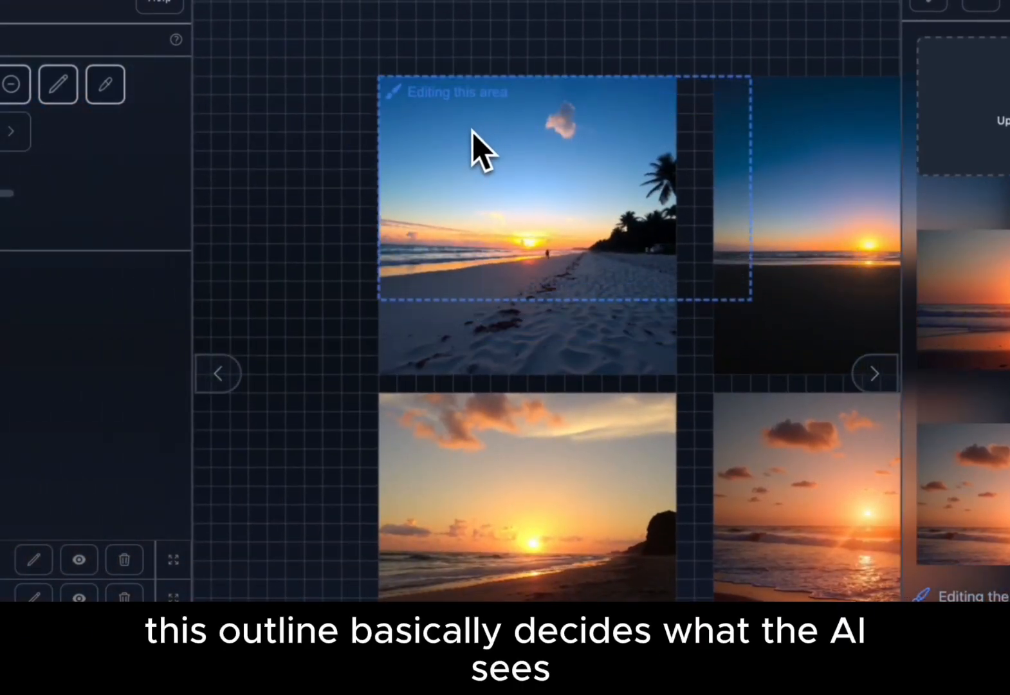
drag(254, 202, 521, 188)
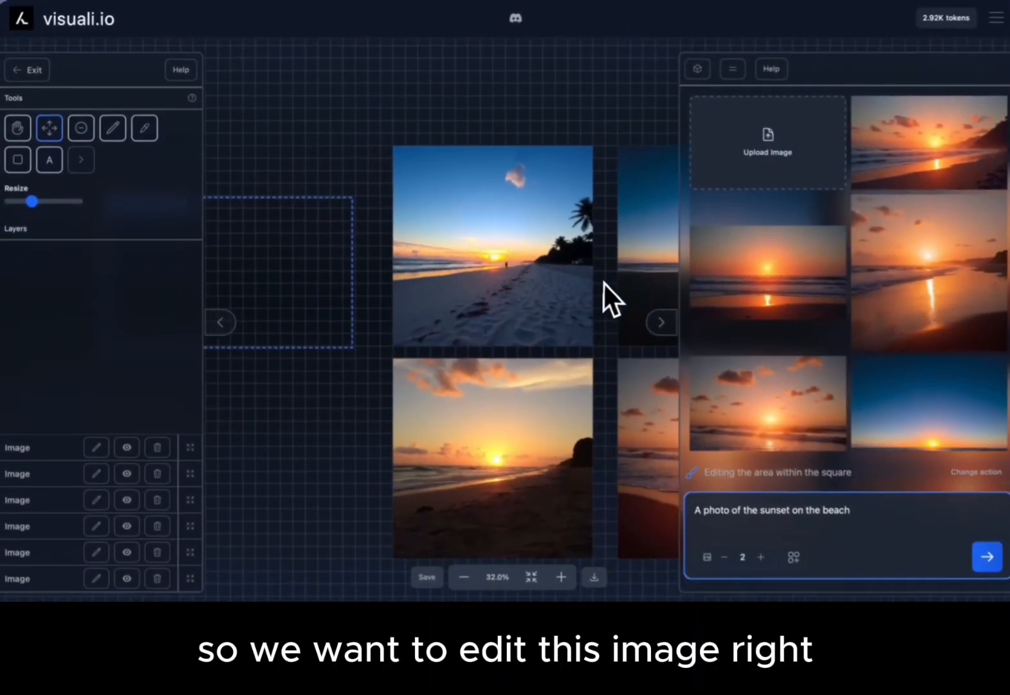
- Move the editing frame onto the blue beach image so their upper-left corners align
scroll(600, 281, left, 1)
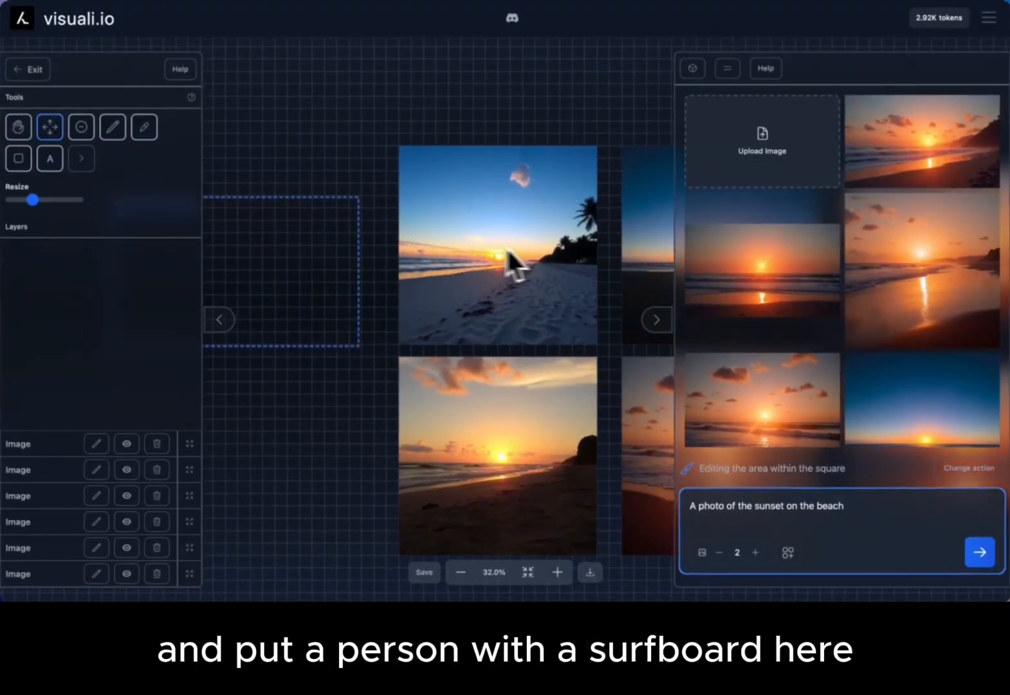
scroll(489, 259, left, 2)
drag(351, 225, 452, 193)
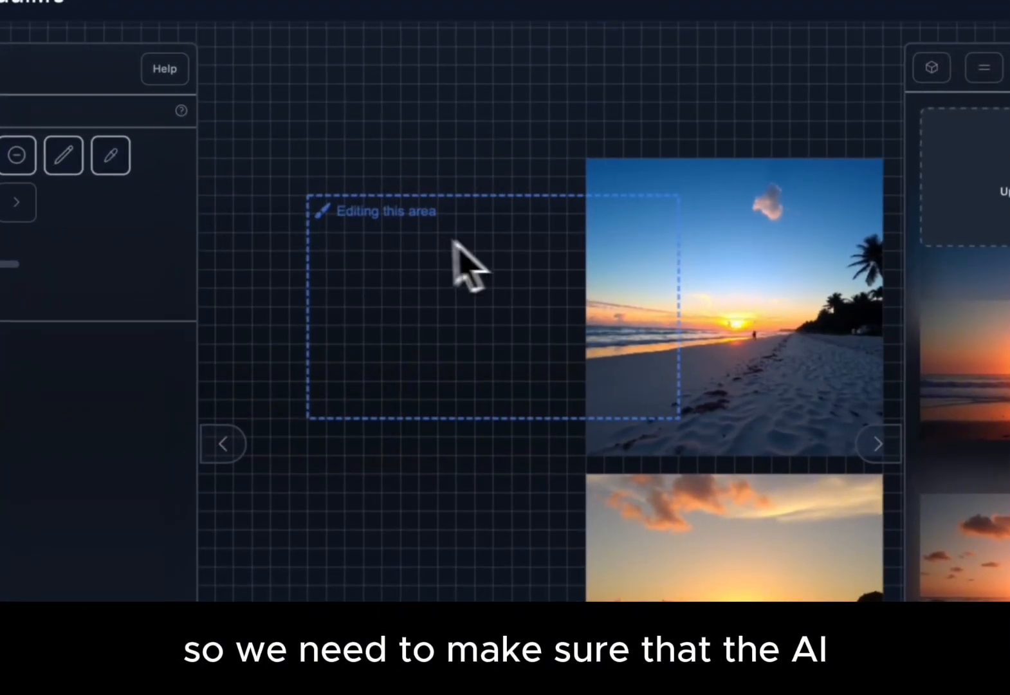
drag(455, 243, 635, 225)
drag(559, 208, 623, 187)
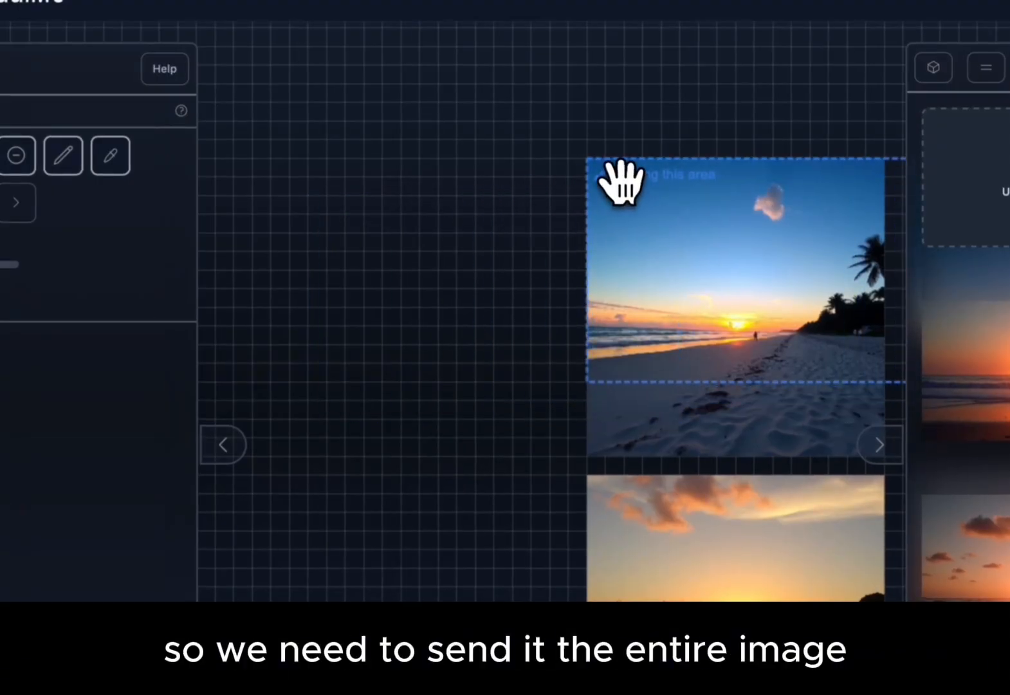
- Resize the editing frame to enclose exactly the whole blue beach image
scroll(621, 182, right, 2)
scroll(529, 233, right, 2)
scroll(529, 232, up, 1)
scroll(530, 232, up, 2)
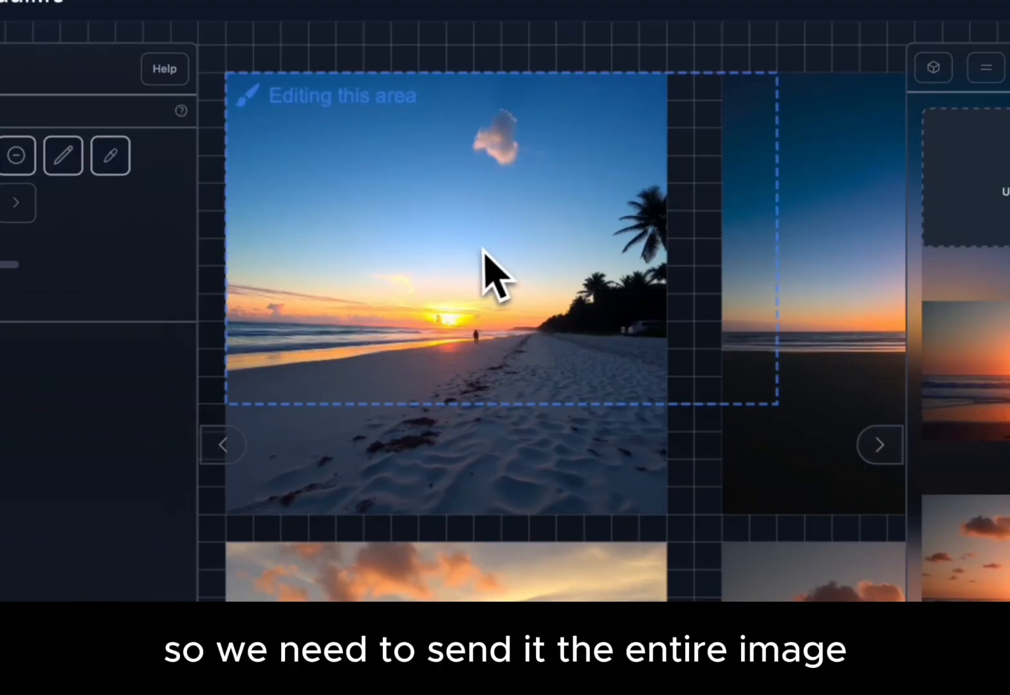
drag(500, 252, 472, 253)
mouse_move(48, 253)
mouse_down()
mouse_move(37, 255)
mouse_move(64, 253)
mouse_up()
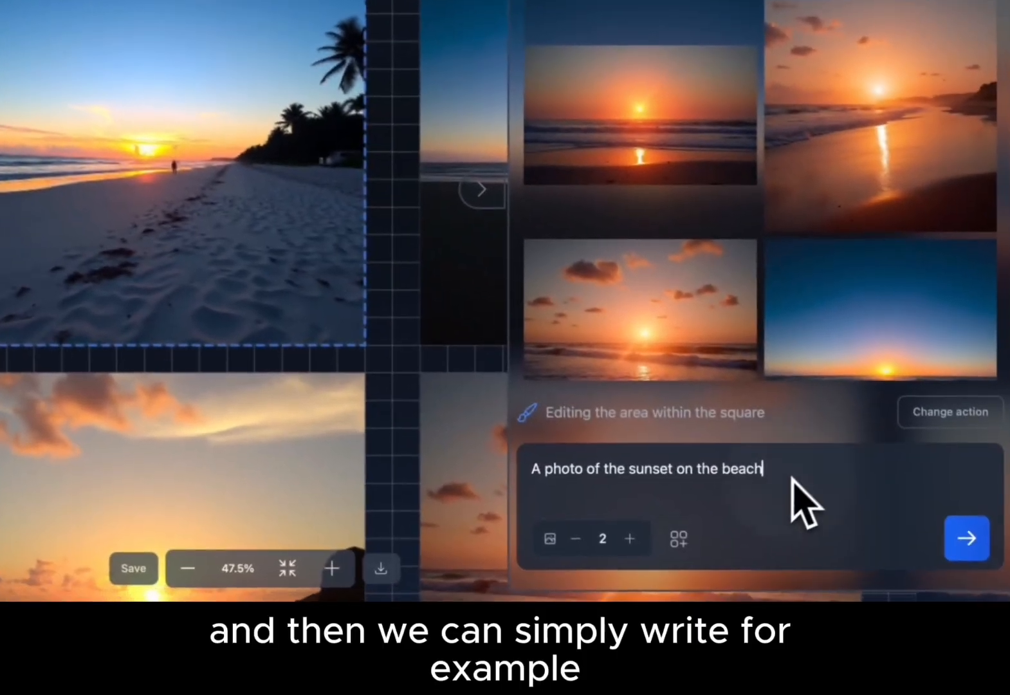
- Replace the prompt with "Add a person holding a surfboard to the image" and generate two edited versions
drag(801, 496, 501, 473)
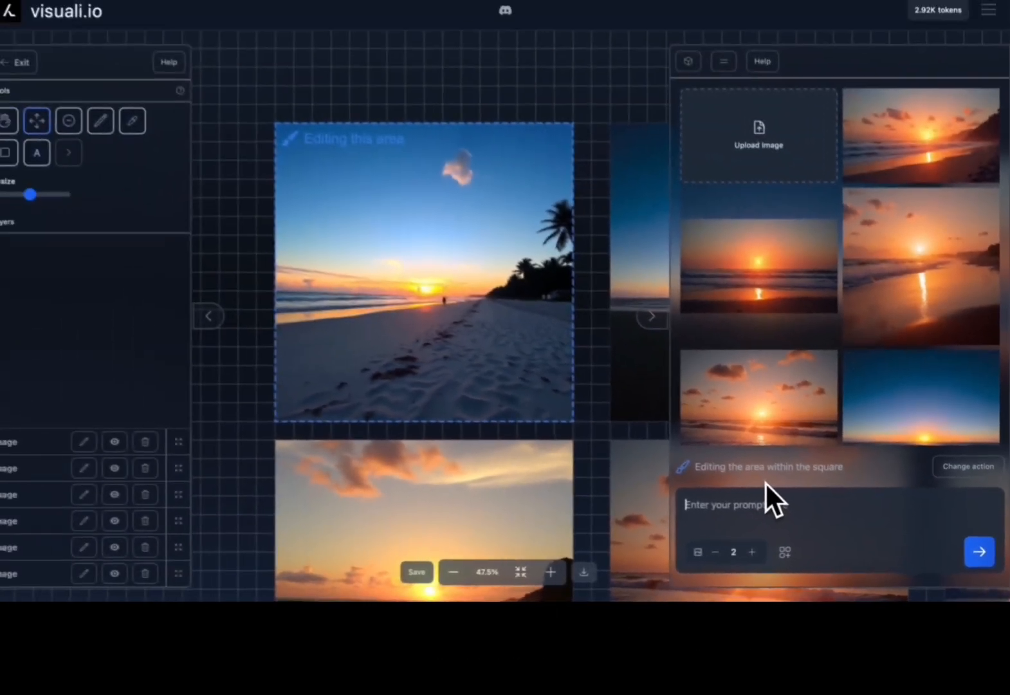
text(Add a)
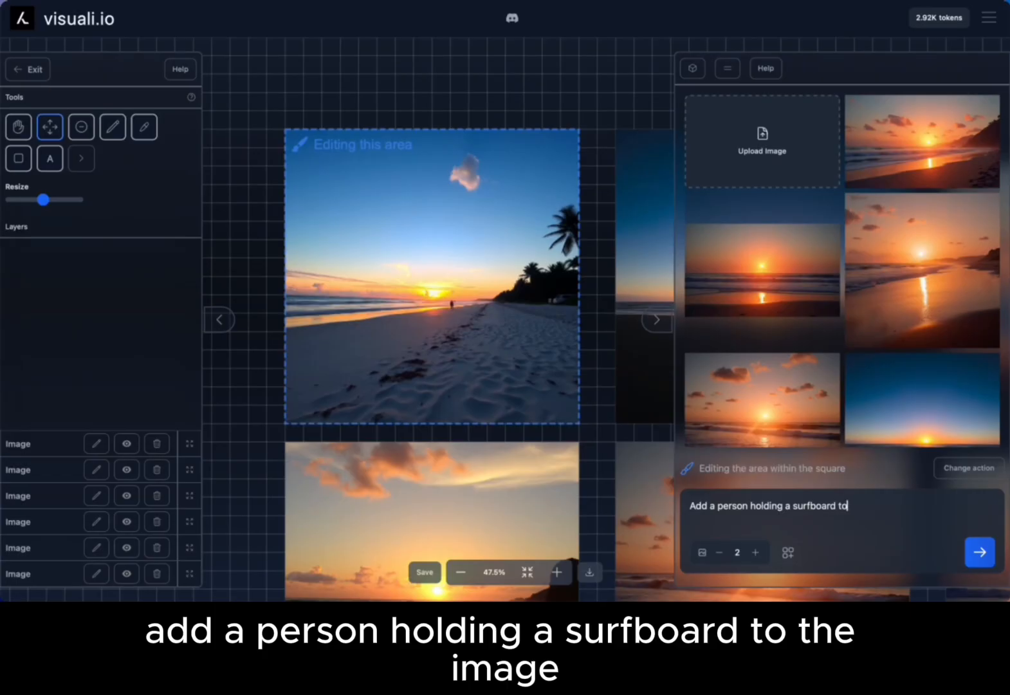
text(person holding a surfboard to the image)
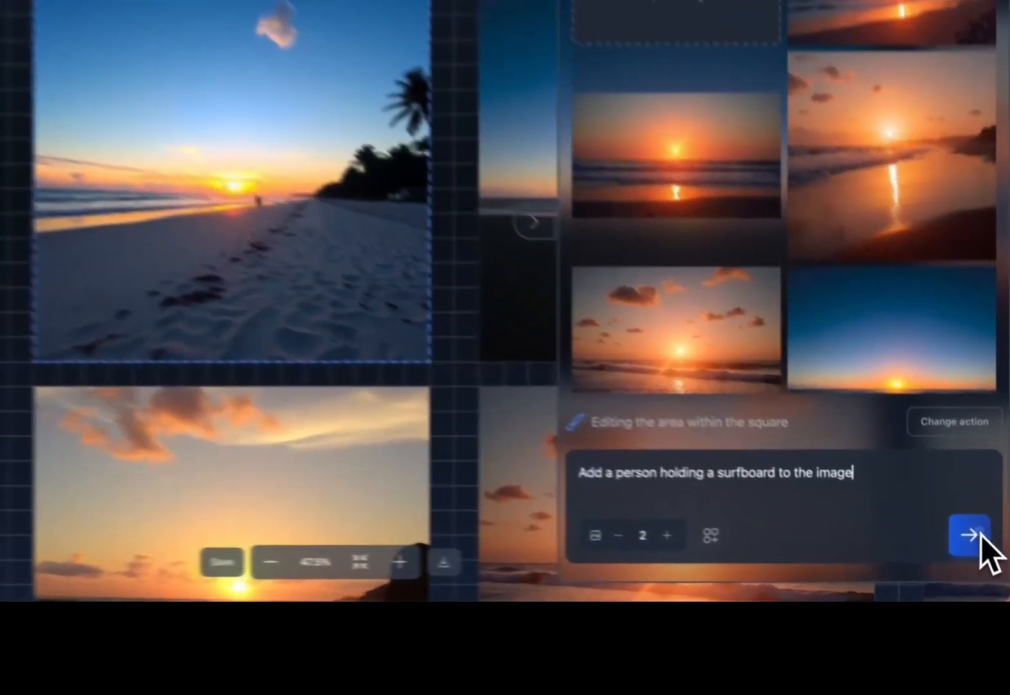
click(981, 552)
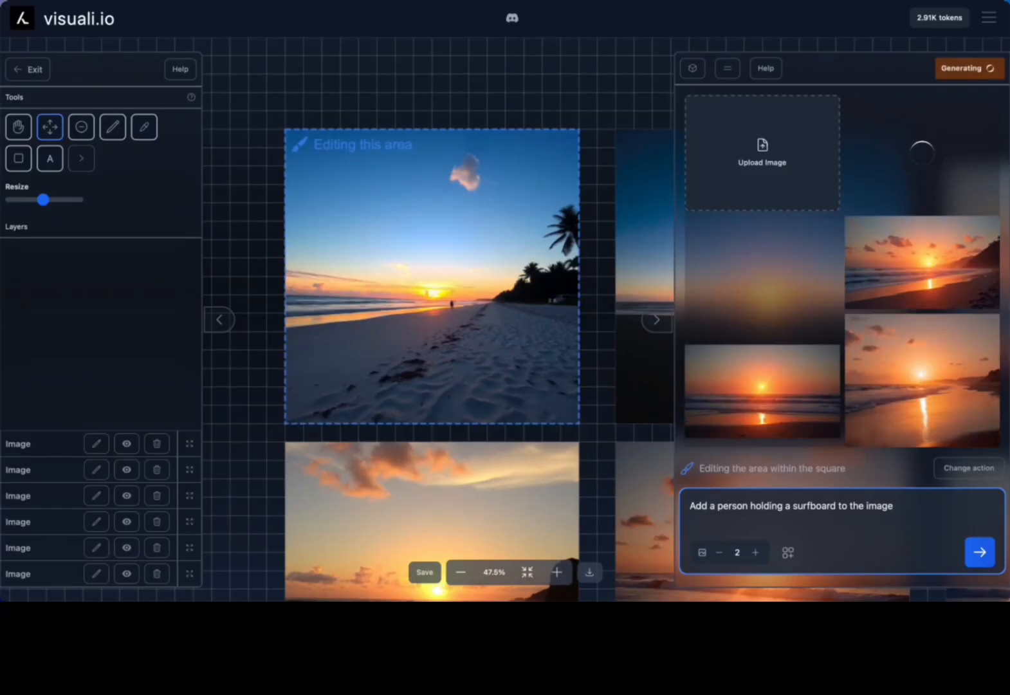
- Place the first edited image, with the surfer walking away, on the canvas directly left of the original blue beach image
scroll(544, 287, left, 4)
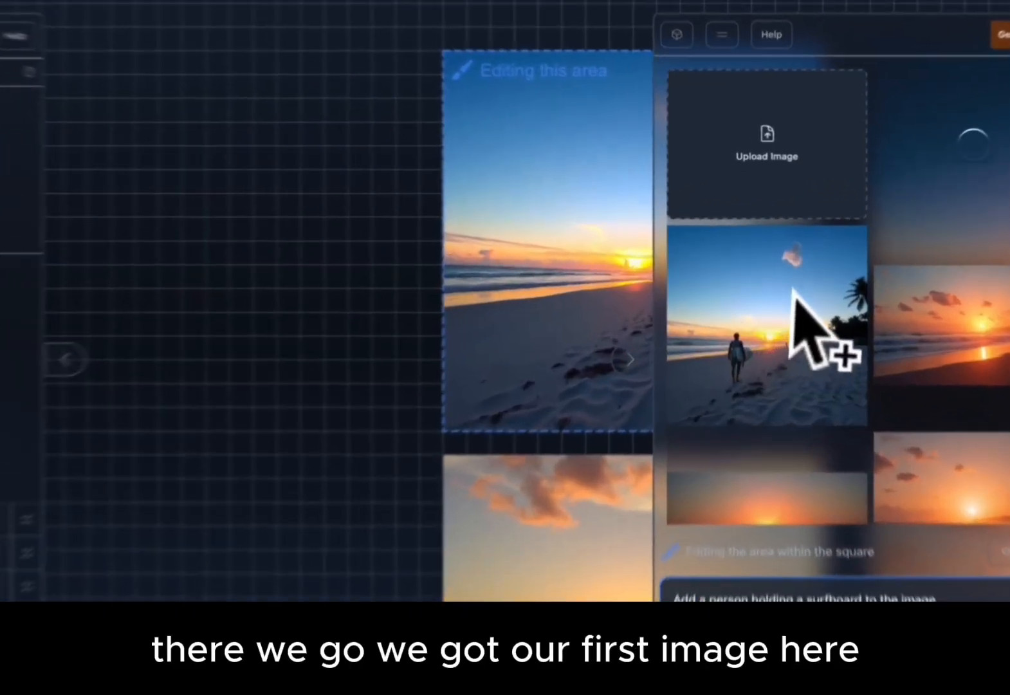
drag(793, 289, 235, 231)
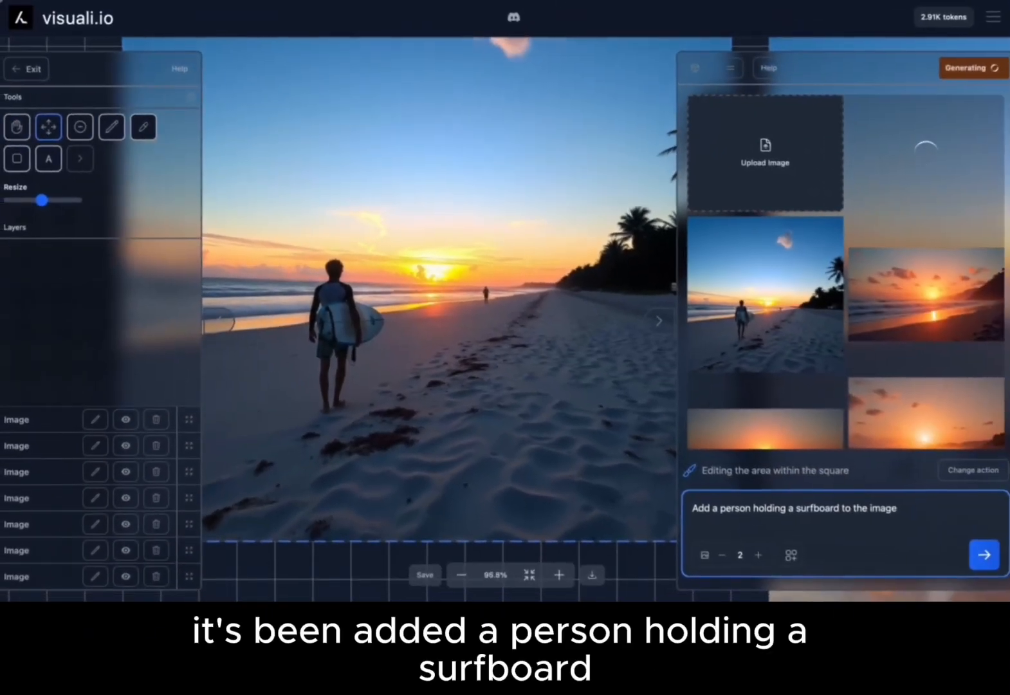
scroll(401, 245, down, 1)
scroll(401, 245, right, 1)
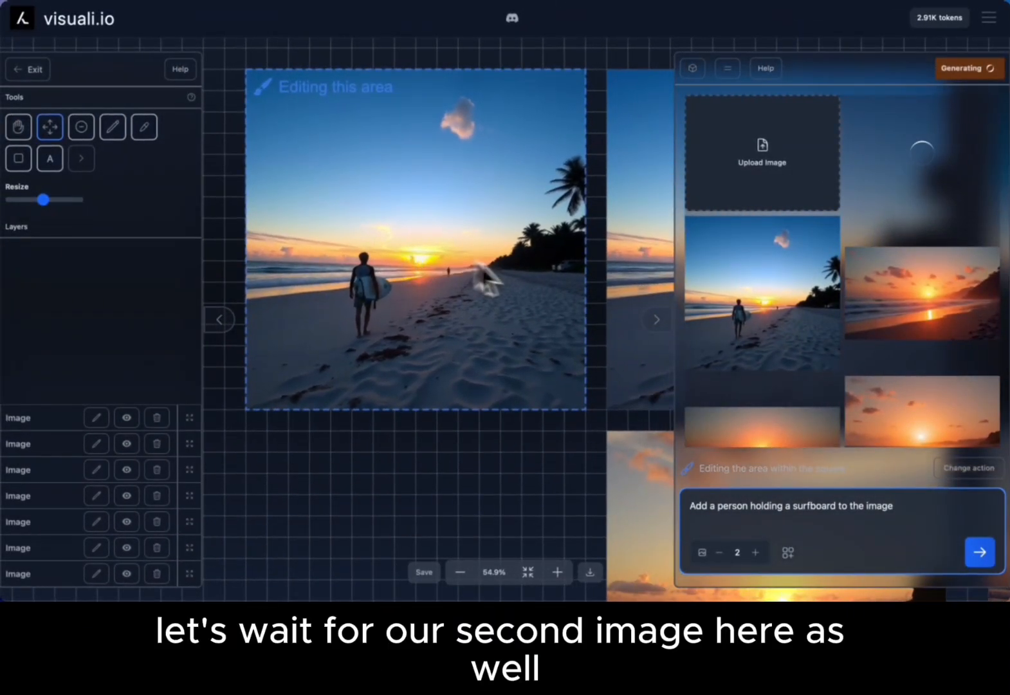
- Place the second edited image, with the surfer standing sideways, on the canvas directly below the first edited one
scroll(414, 337, down, 1)
scroll(414, 337, right, 1)
scroll(410, 334, down, 3)
scroll(412, 337, right, 1)
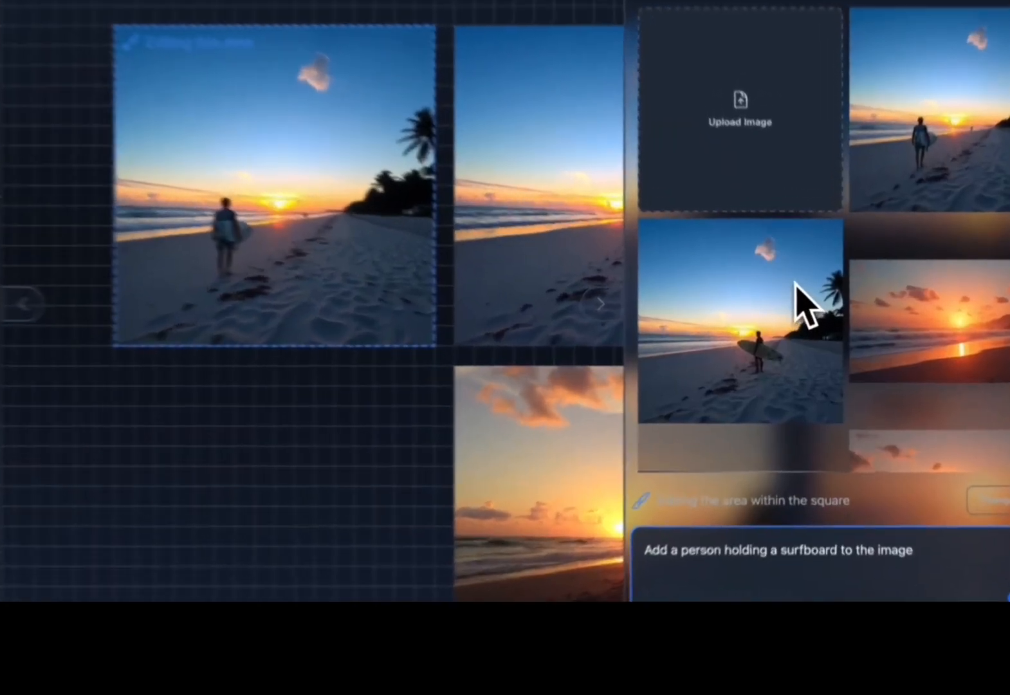
drag(796, 283, 279, 555)
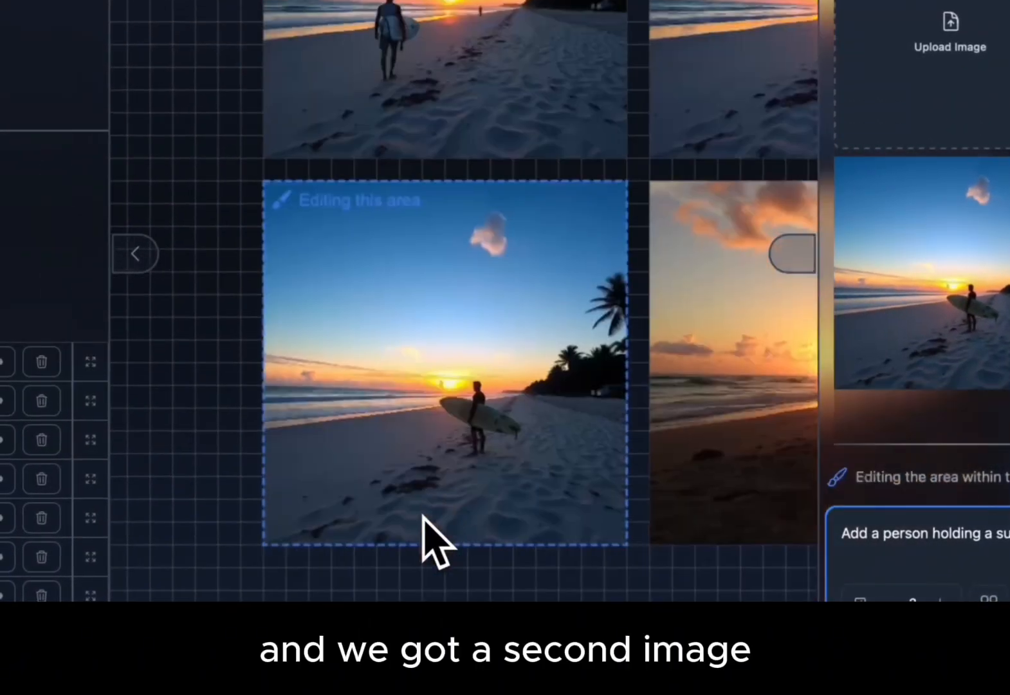
- Examine the second surfboard image up close, checking the added person and the surroundings
scroll(427, 489, down, 1)
scroll(462, 344, up, 2)
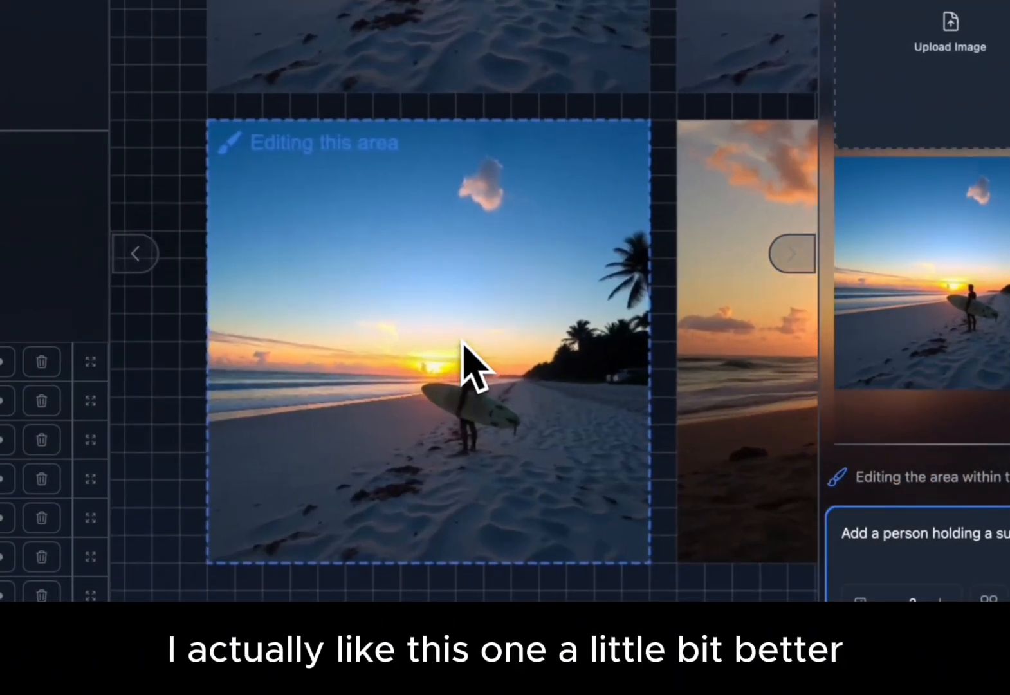
scroll(469, 335, down, 2)
scroll(470, 334, left, 1)
scroll(470, 264, up, 3)
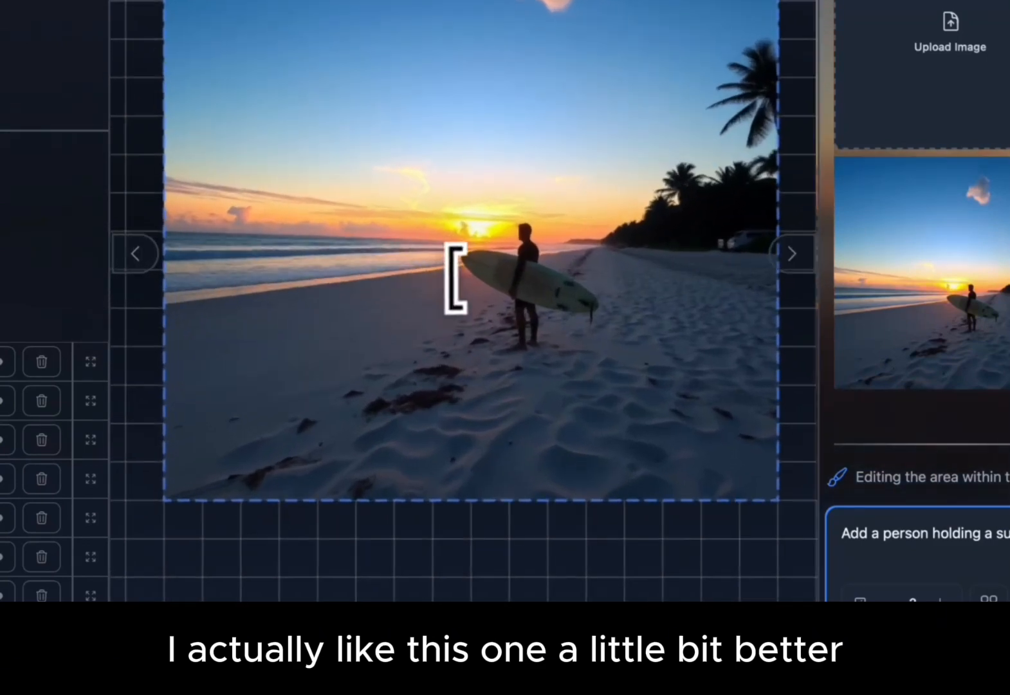
scroll(456, 279, down, 1)
scroll(456, 280, left, 1)
scroll(456, 279, right, 1)
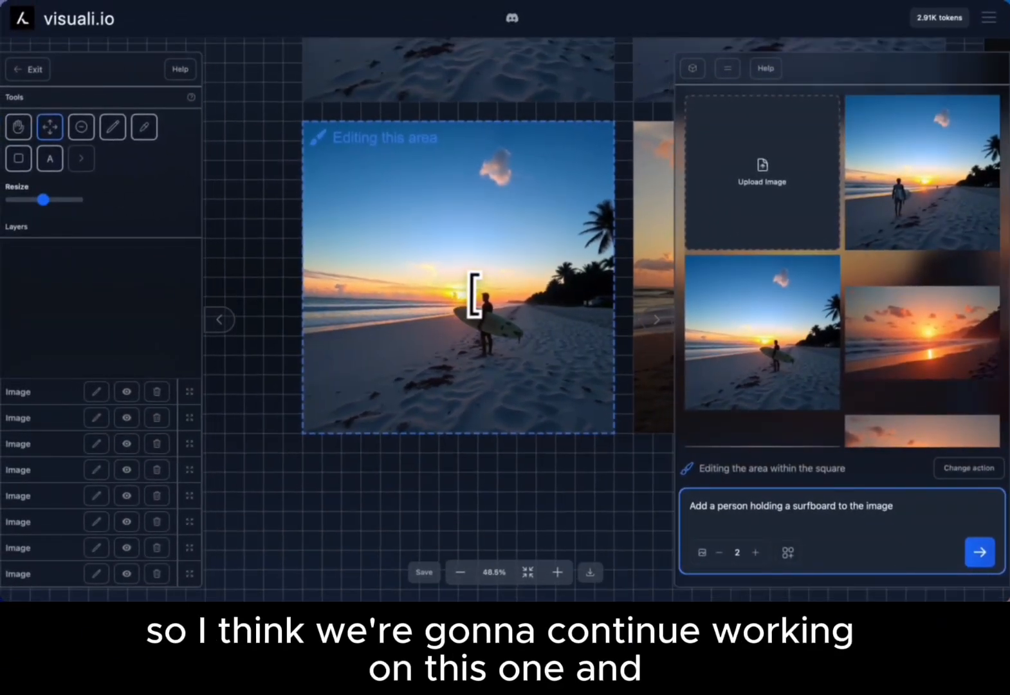
scroll(474, 294, down, 3)
scroll(475, 295, up, 4)
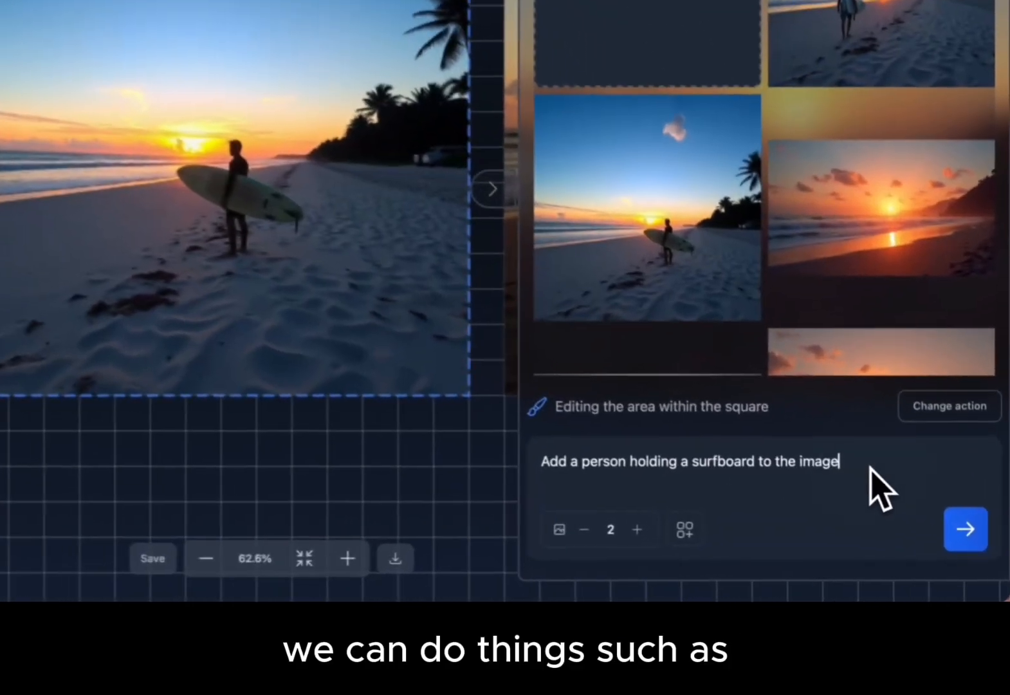
- Replace the prompt with "Change the time of day to noon", set the number of images to 1, and generate the edit
drag(915, 513, 704, 505)
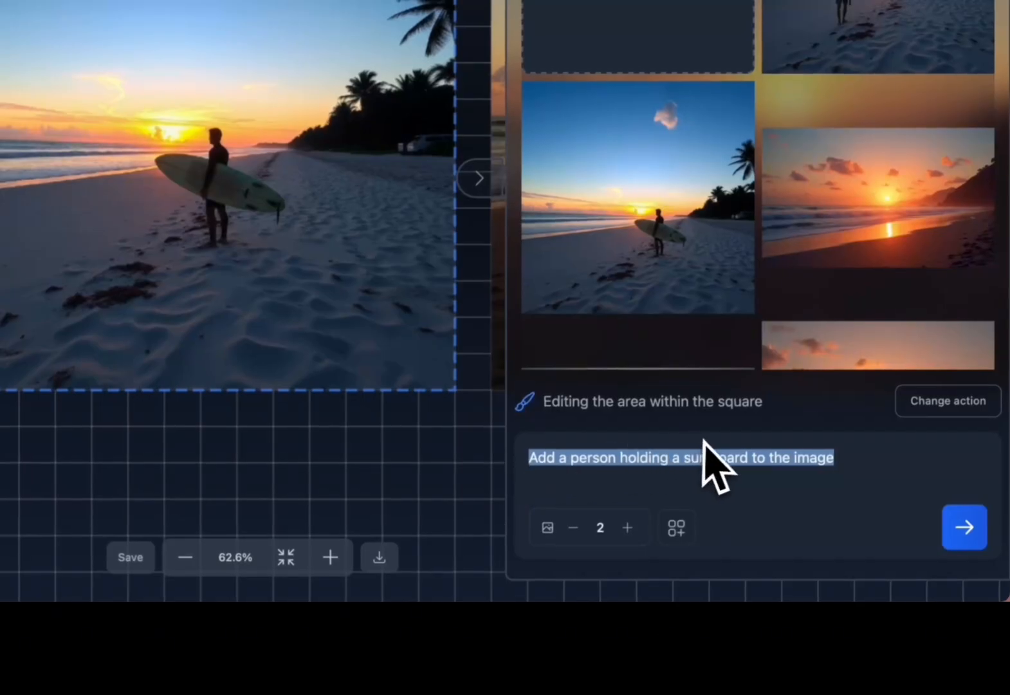
text(Change the t)
text(ime of day to n)
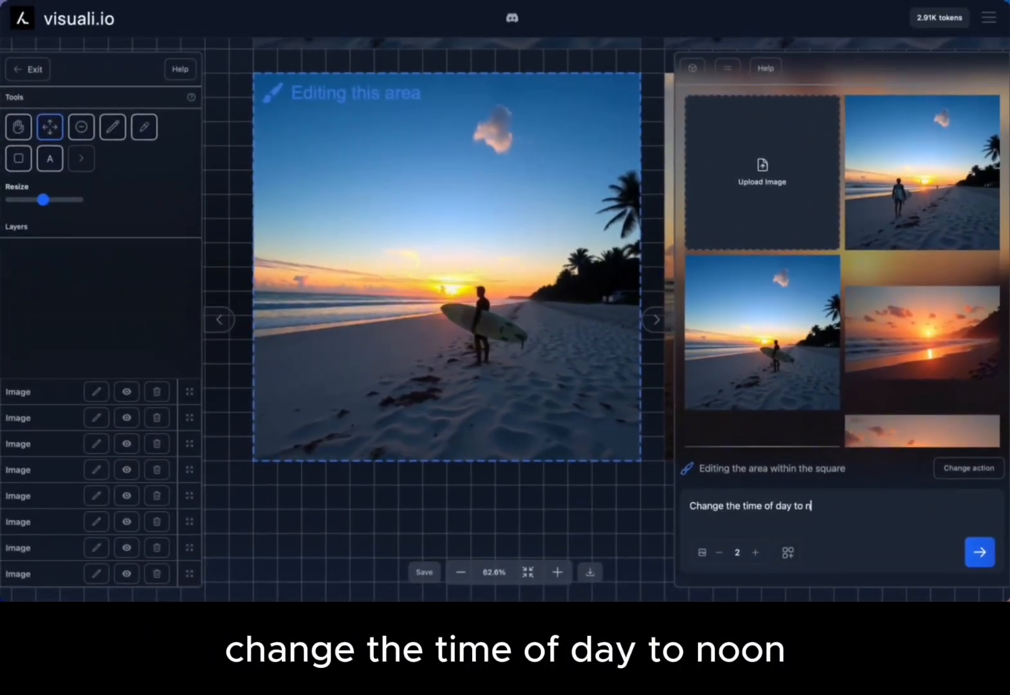
text(oon)
click(720, 552)
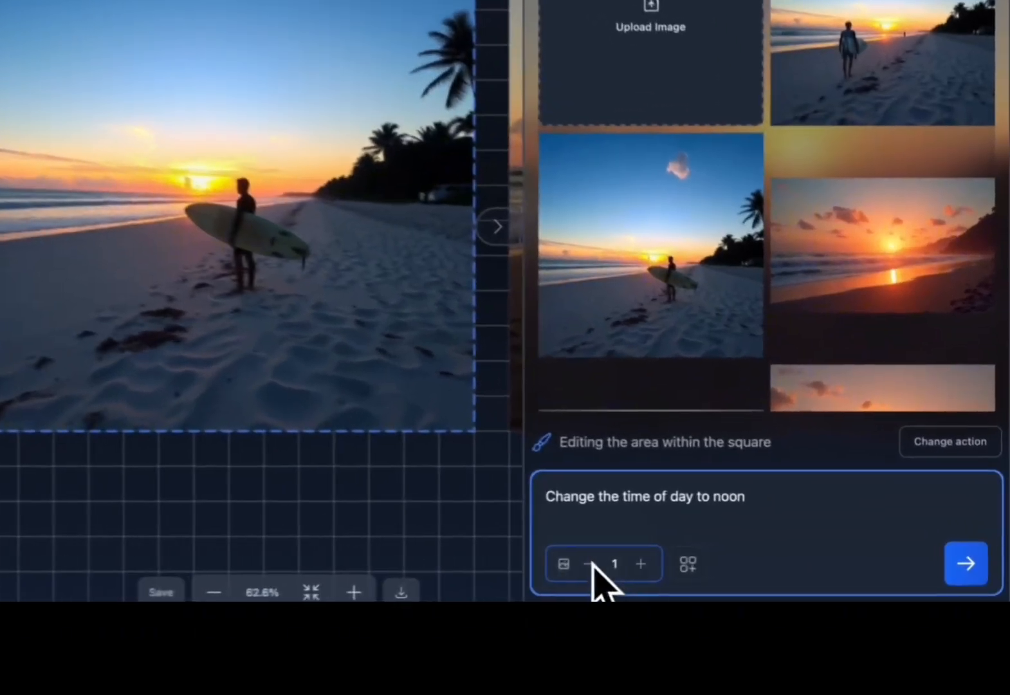
click(965, 565)
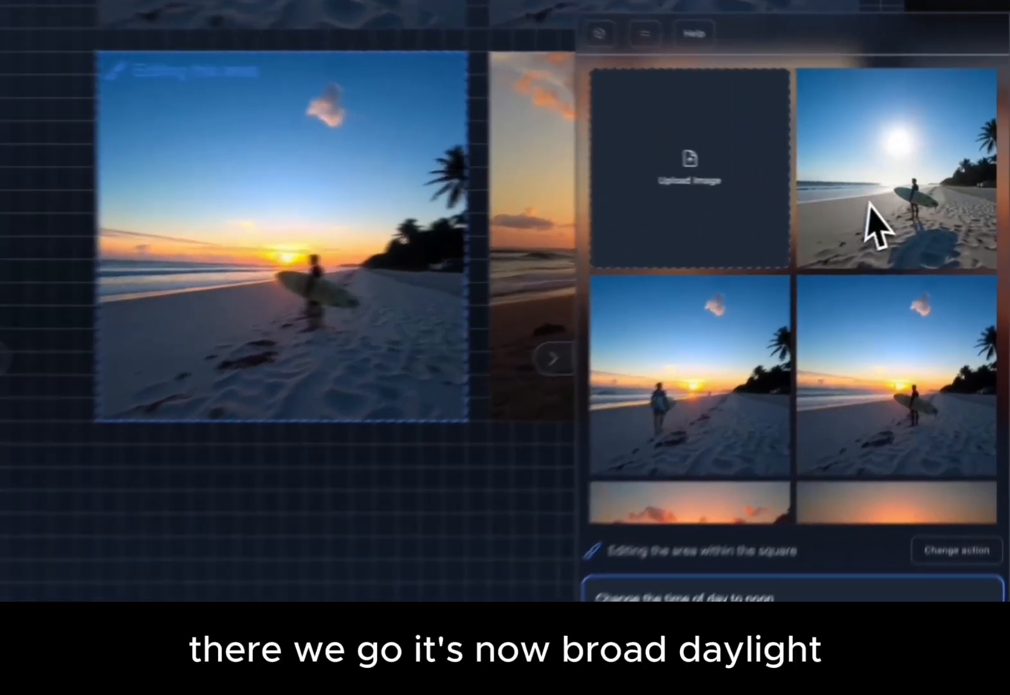
- Place the generated noon image on the canvas directly below the image of the surfer standing sideways
click(875, 225)
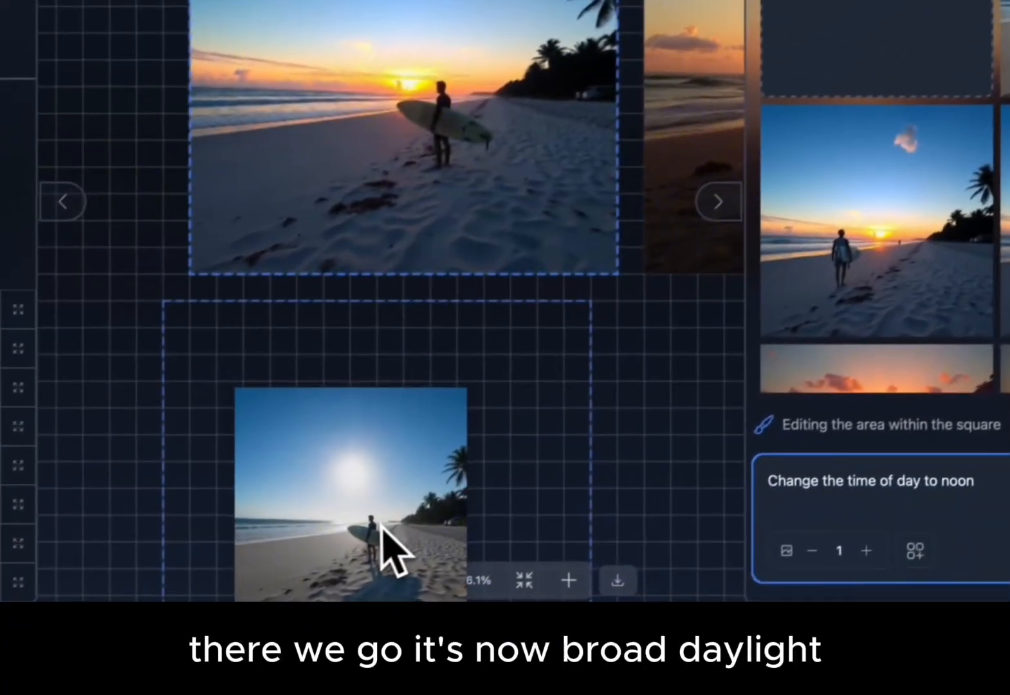
scroll(460, 364, down, 4)
scroll(451, 221, up, 3)
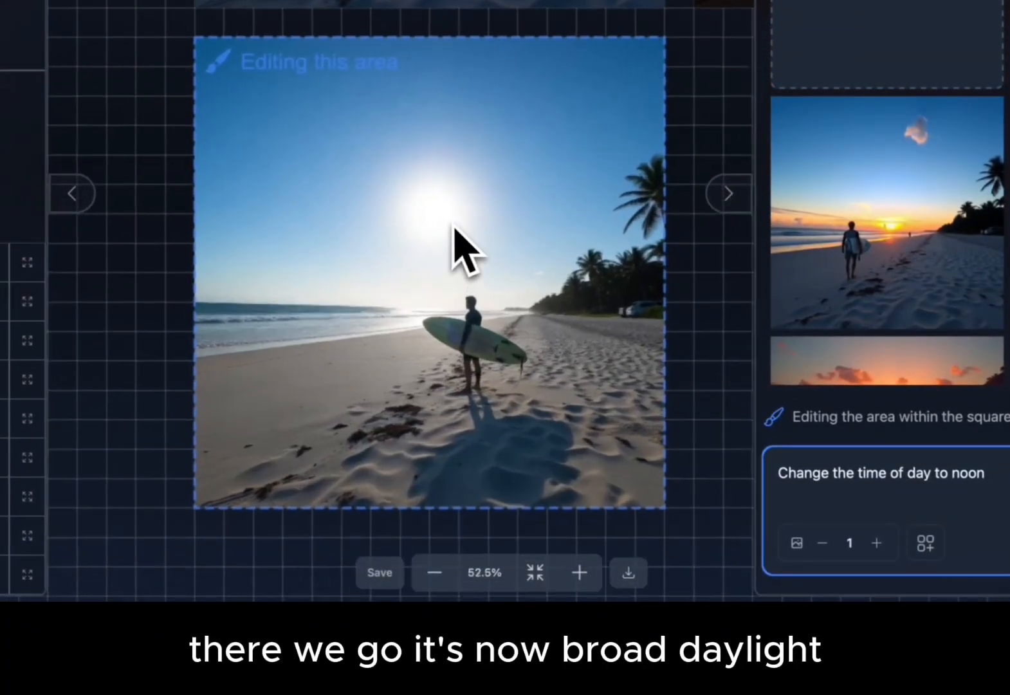
scroll(451, 221, down, 2)
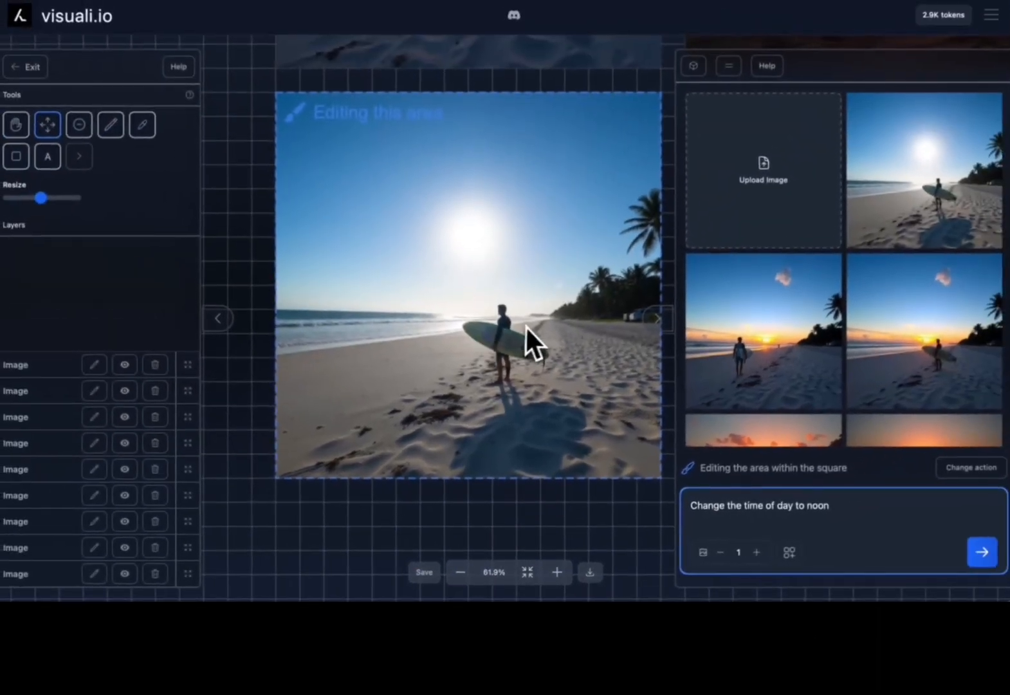
- Change the AI action from editing the image to Fill
scroll(531, 325, down, 3)
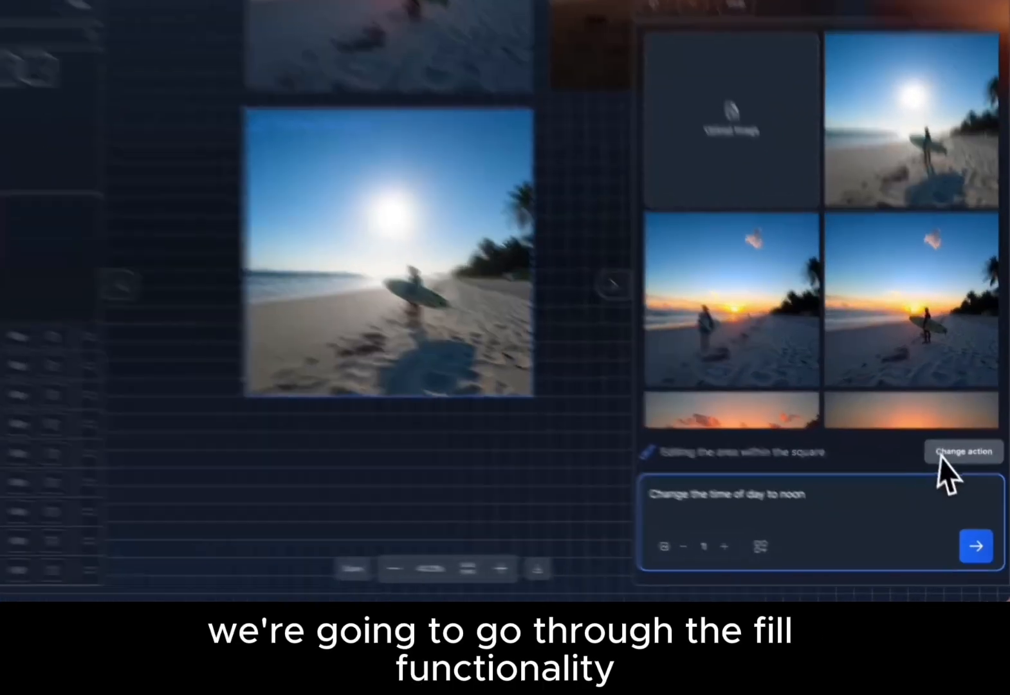
click(969, 469)
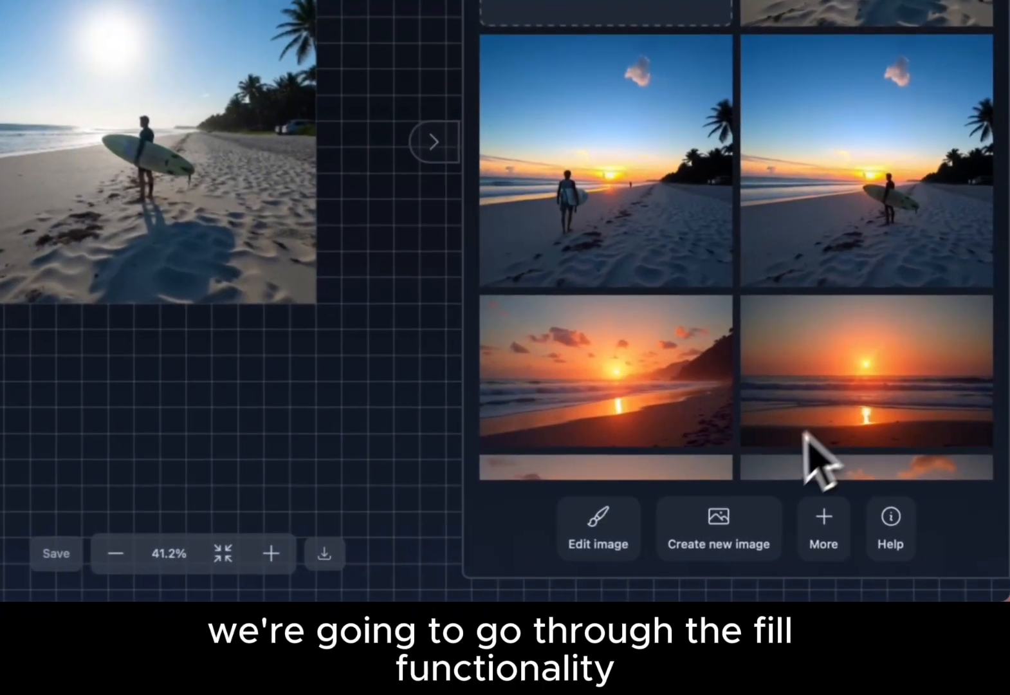
click(825, 527)
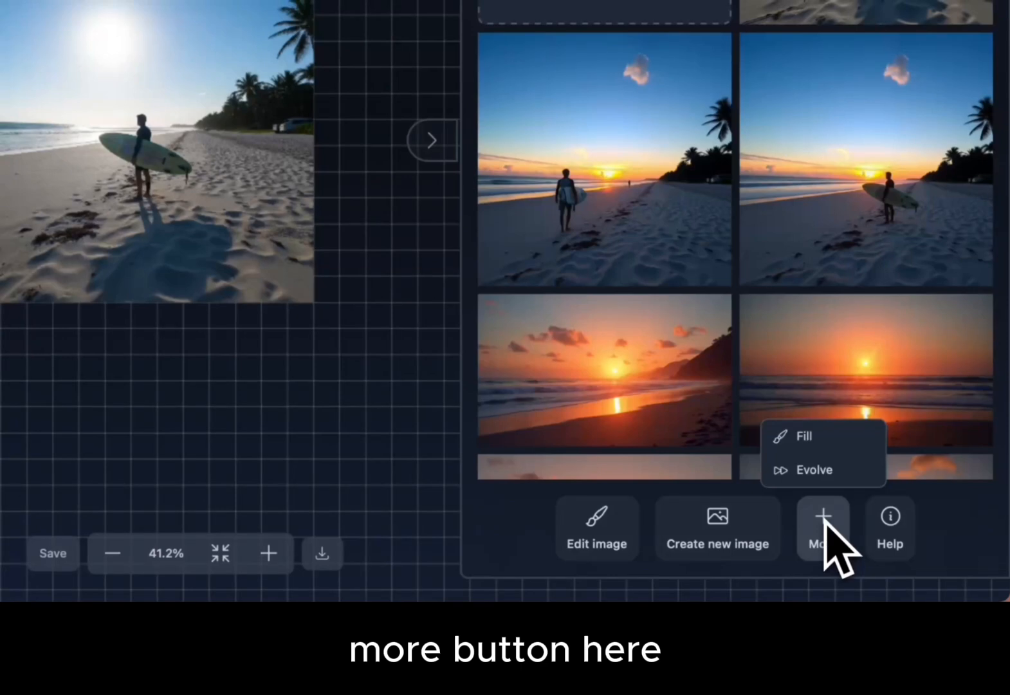
click(812, 438)
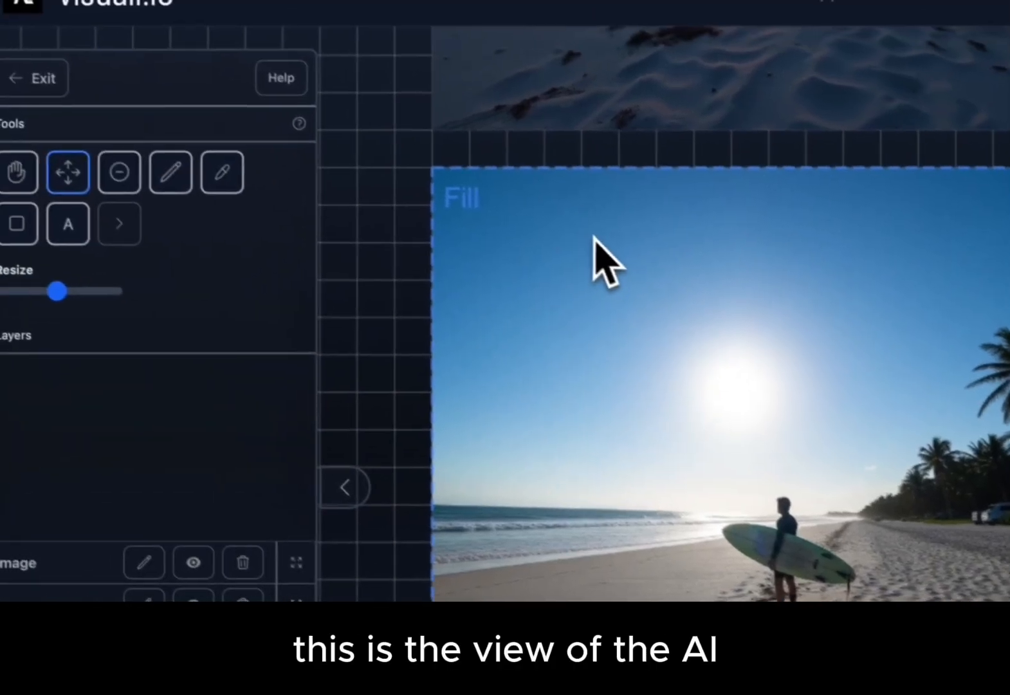
- Move the fill frame off the noon image onto the empty canvas area below it
drag(527, 190, 502, 201)
drag(585, 294, 578, 351)
scroll(579, 349, down, 3)
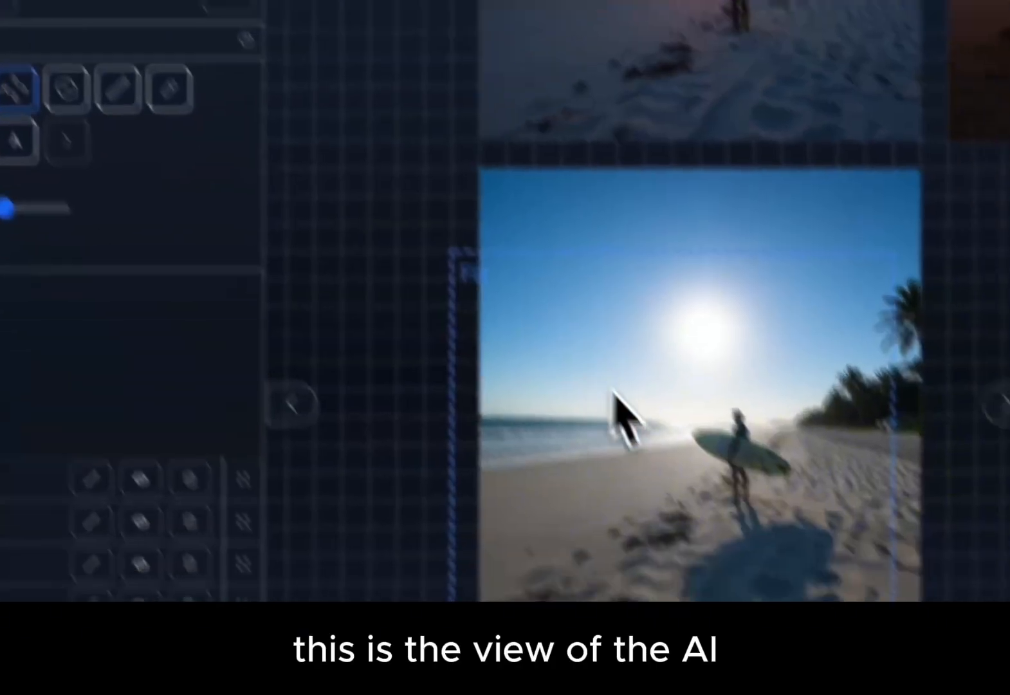
scroll(614, 392, down, 3)
drag(586, 280, 490, 479)
scroll(492, 502, down, 1)
scroll(489, 483, down, 3)
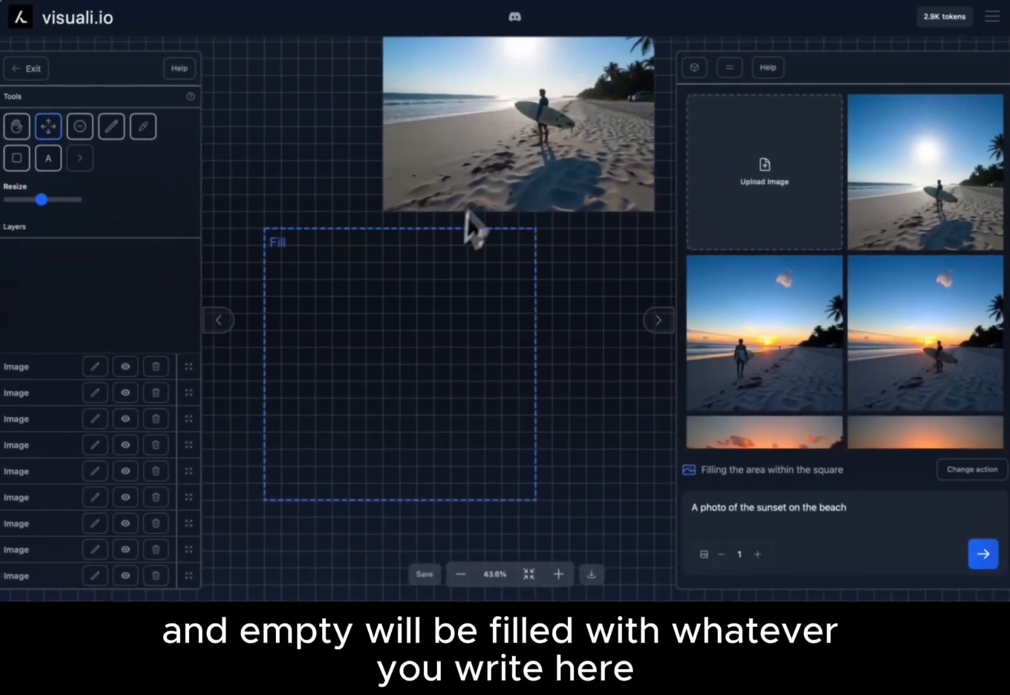
scroll(500, 177, up, 1)
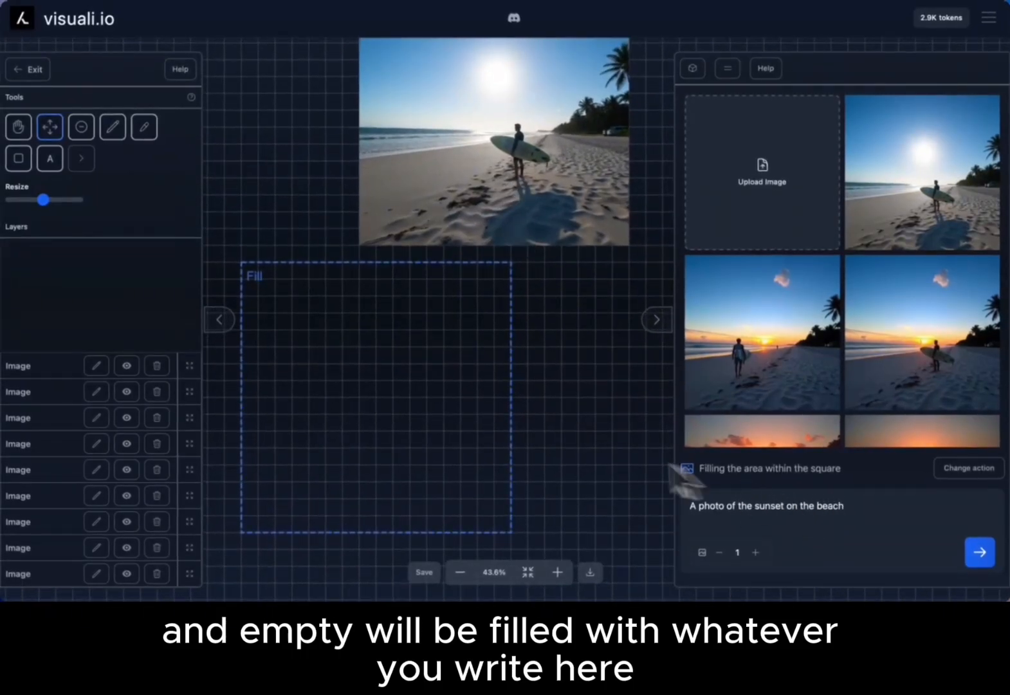
- Move the fill frame back over the noon image so that it covers the image exactly
scroll(559, 357, up, 2)
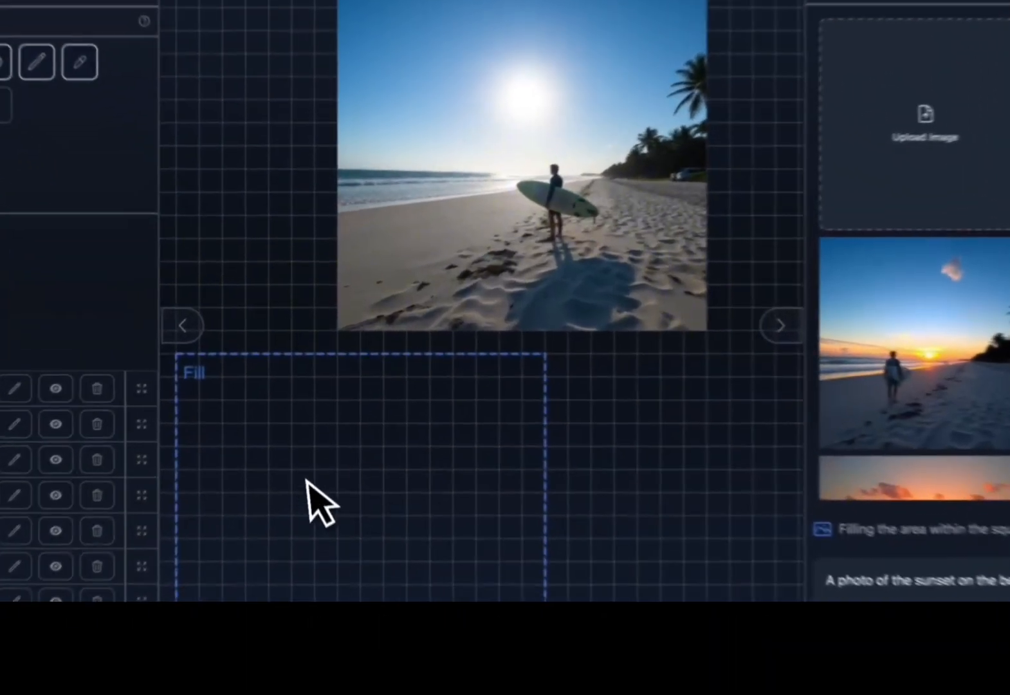
drag(302, 435, 412, 173)
scroll(458, 106, up, 2)
drag(478, 167, 477, 141)
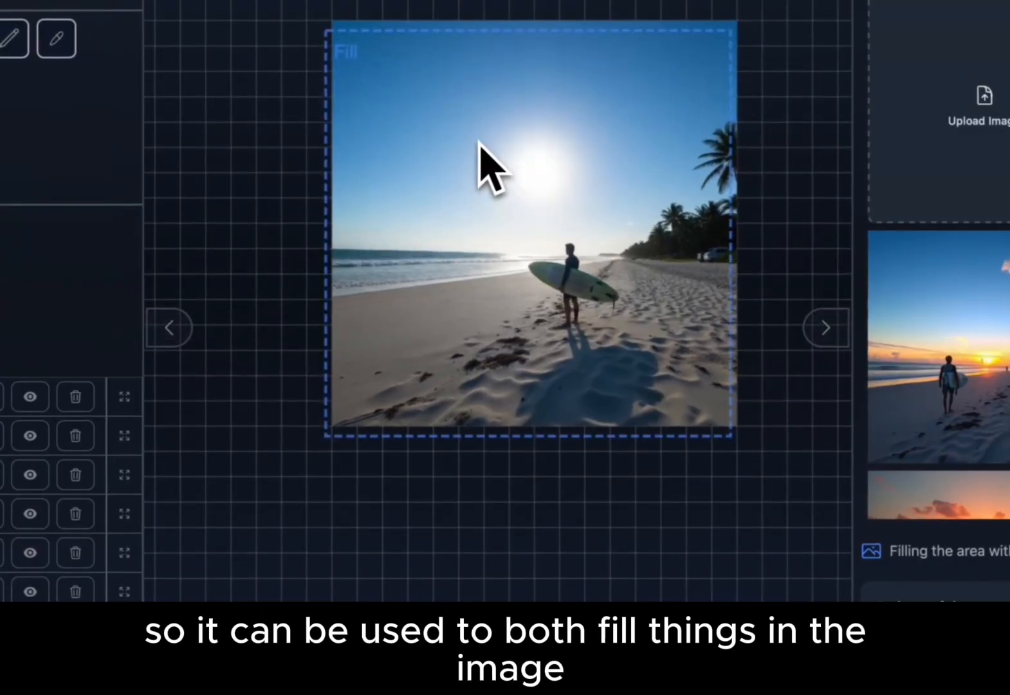
scroll(631, 147, up, 3)
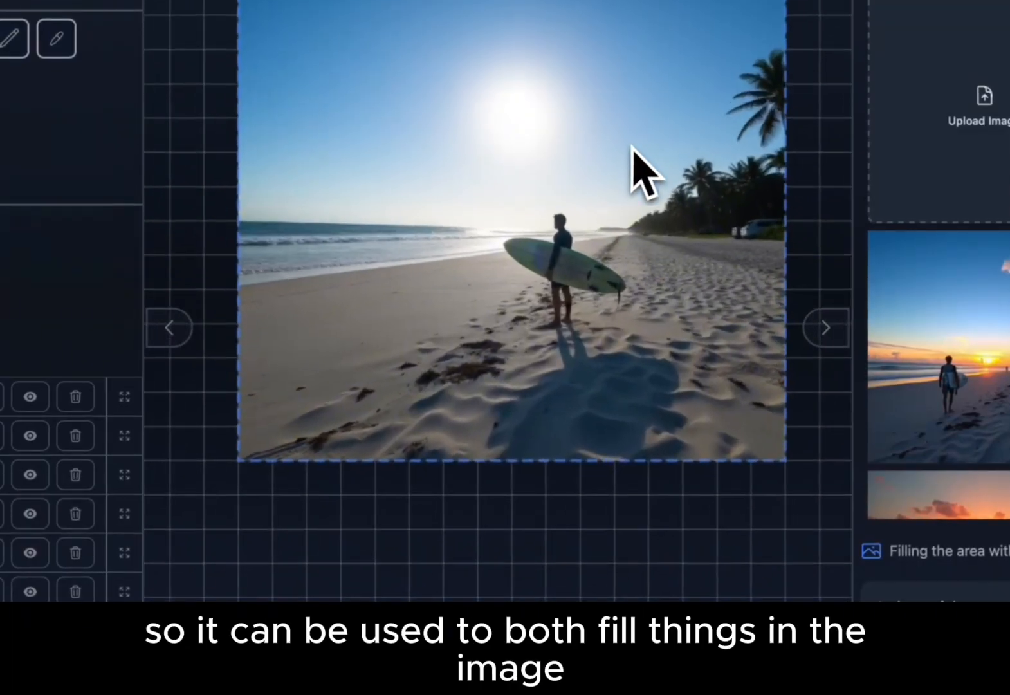
scroll(631, 147, right, 1)
scroll(631, 146, up, 1)
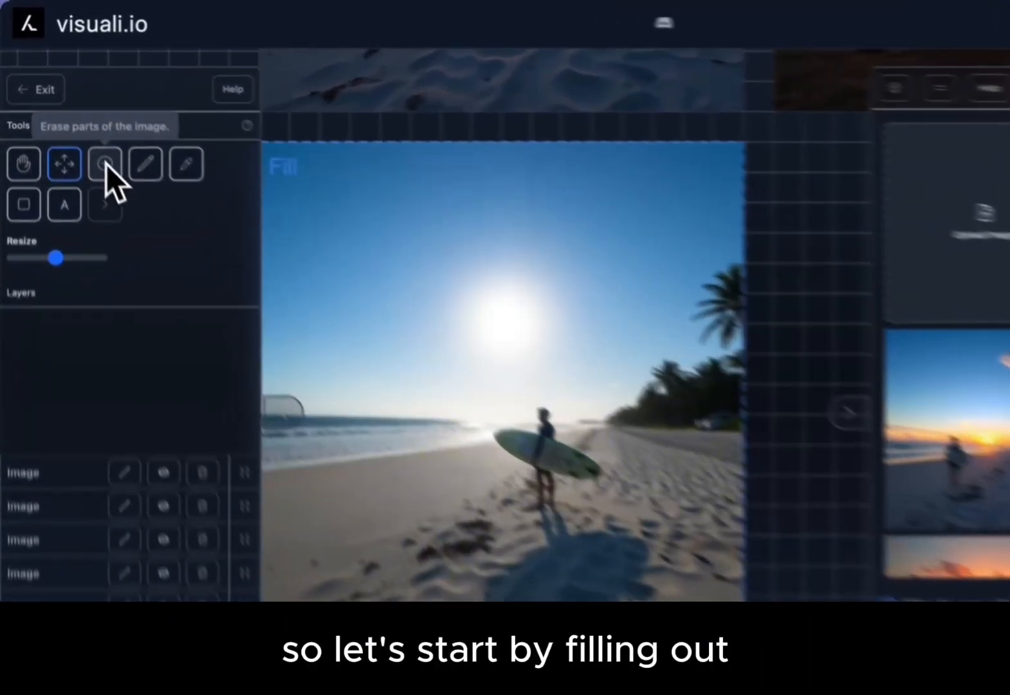
- Erase the palm trees from the noon image and generate one fill for the erased area with the prompt "sand, beach"
click(81, 127)
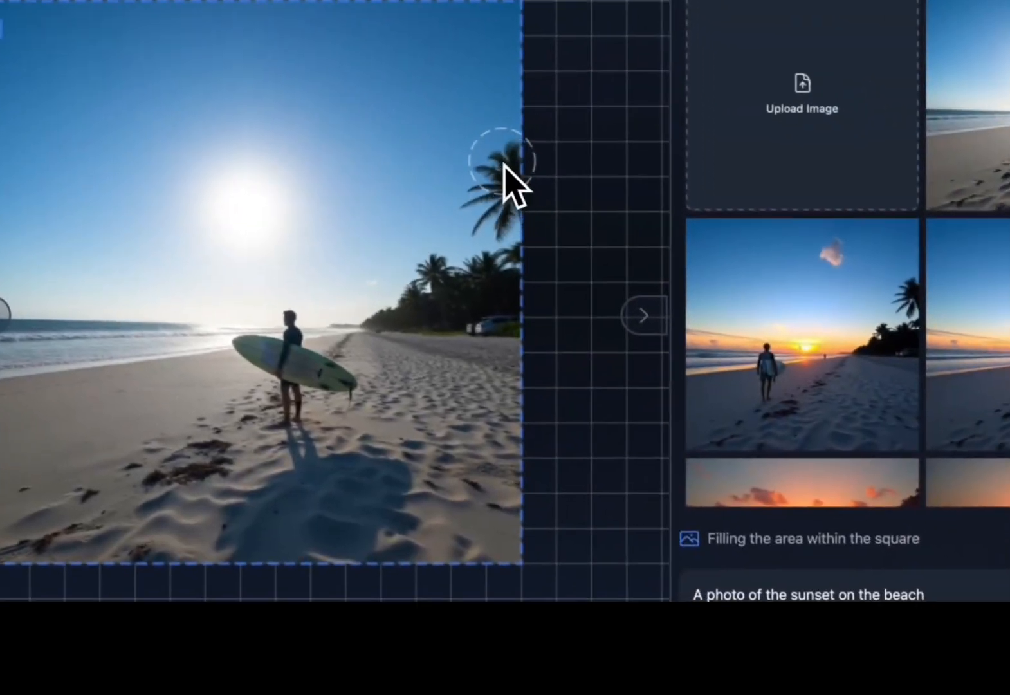
mouse_move(504, 164)
mouse_down()
mouse_move(491, 270)
mouse_move(442, 315)
mouse_move(387, 319)
mouse_move(523, 320)
mouse_move(346, 301)
mouse_up()
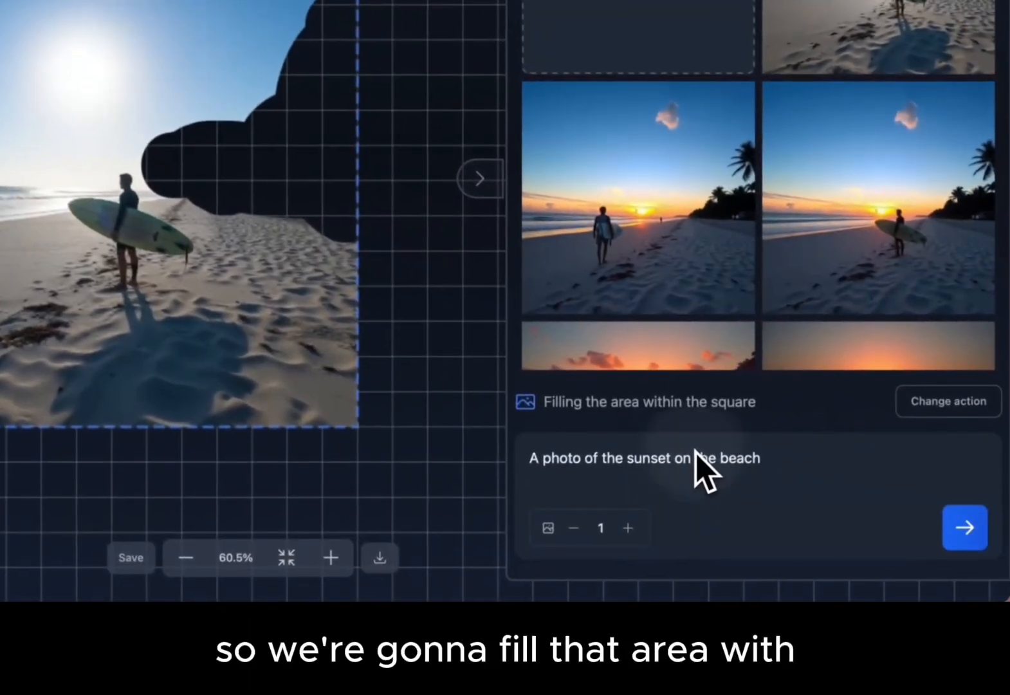
triple_click(695, 449)
key(BackSpace)
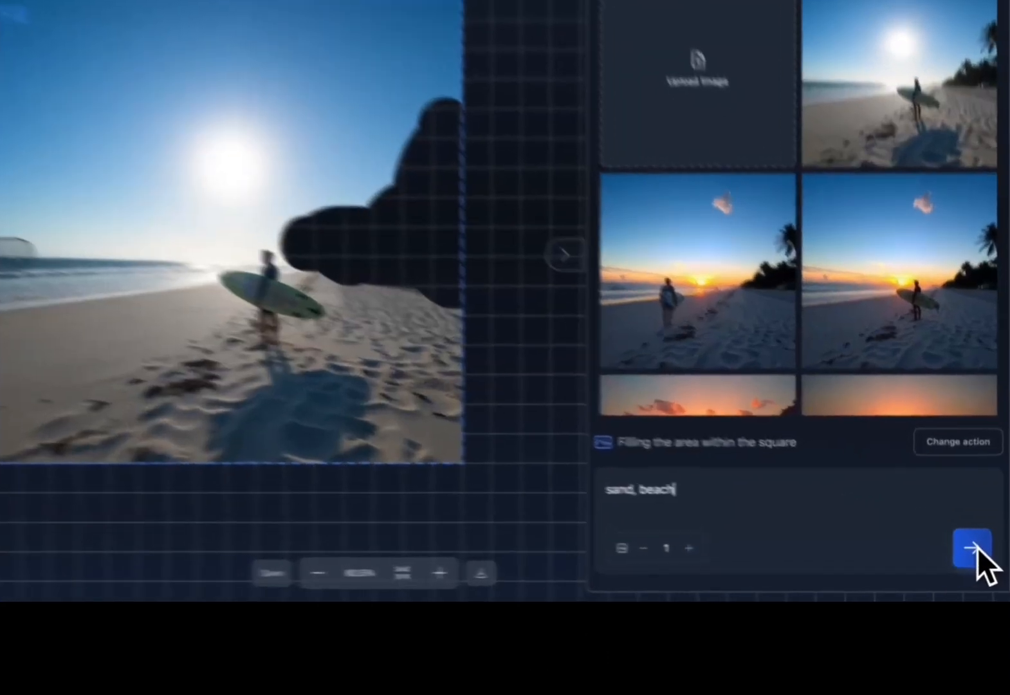
click(980, 552)
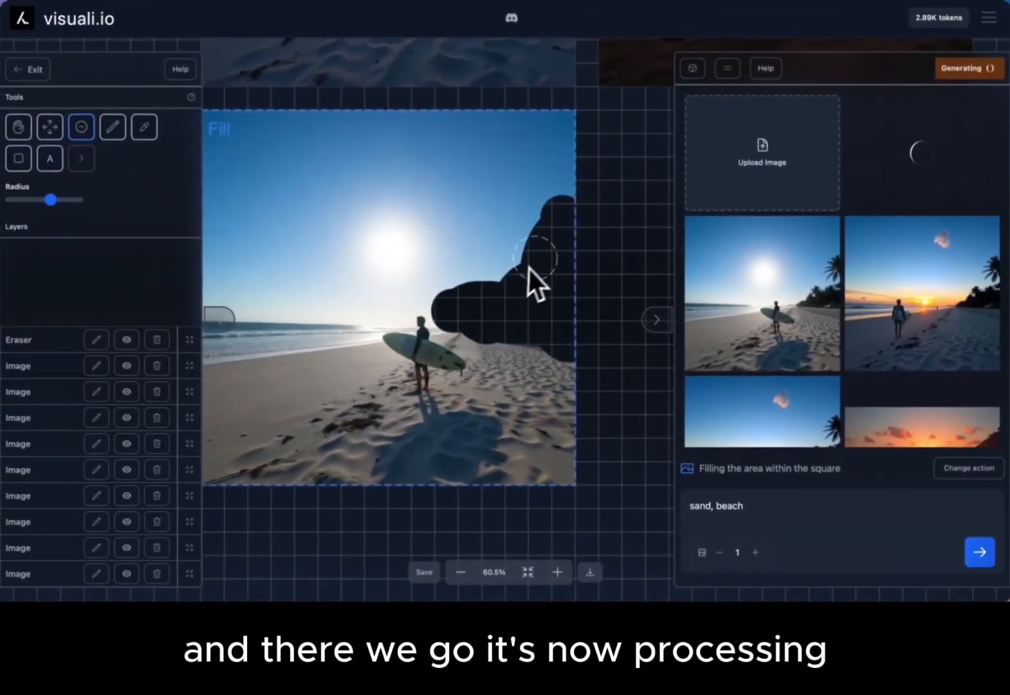
- Shift the fill frame sideways so it overlaps the noon image's ocean side and extends over the empty canvas beyond its left edge
scroll(537, 262, down, 4)
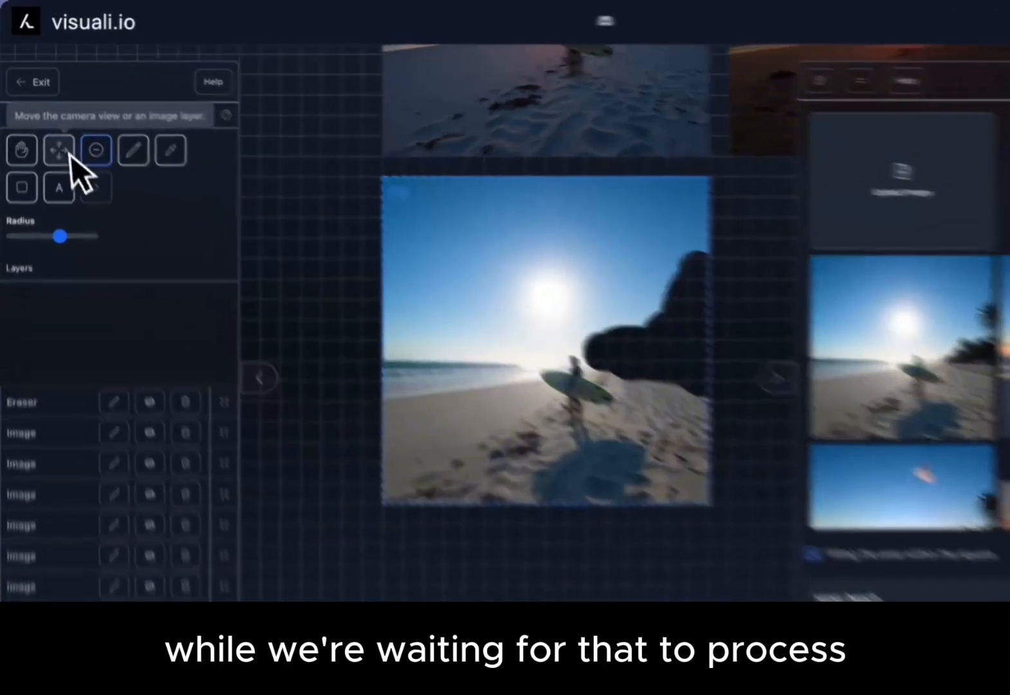
click(57, 128)
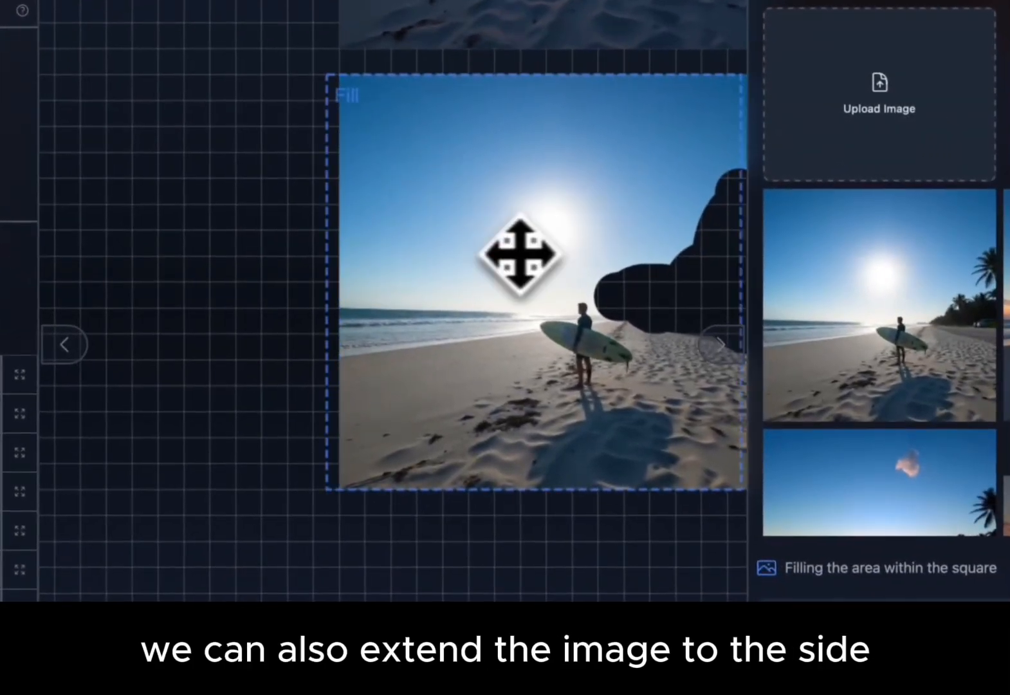
drag(514, 250, 329, 257)
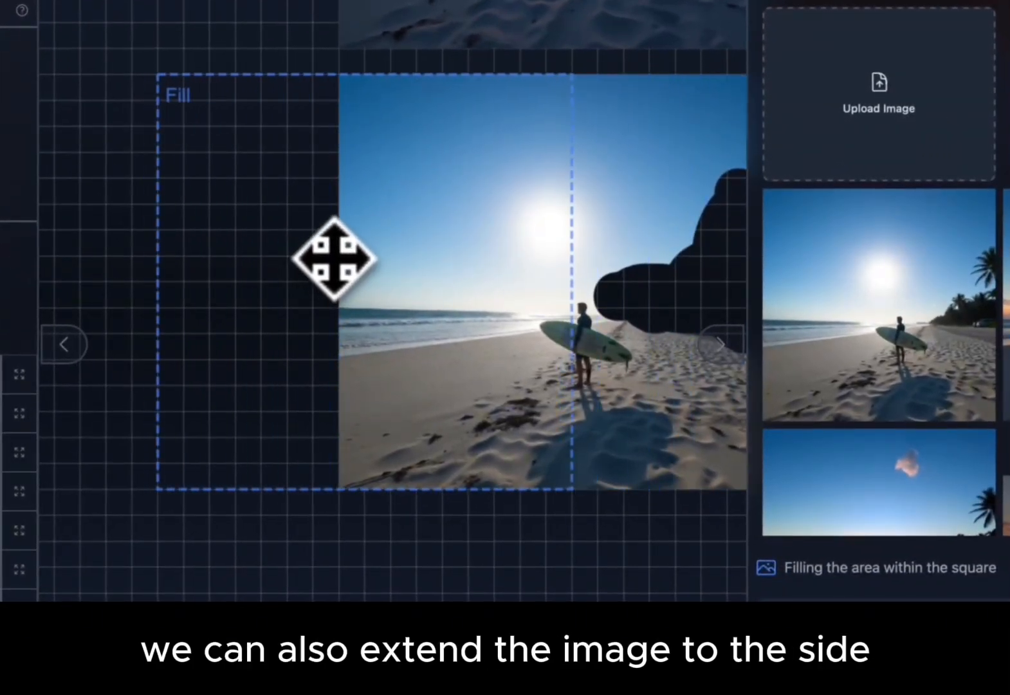
scroll(379, 273, left, 1)
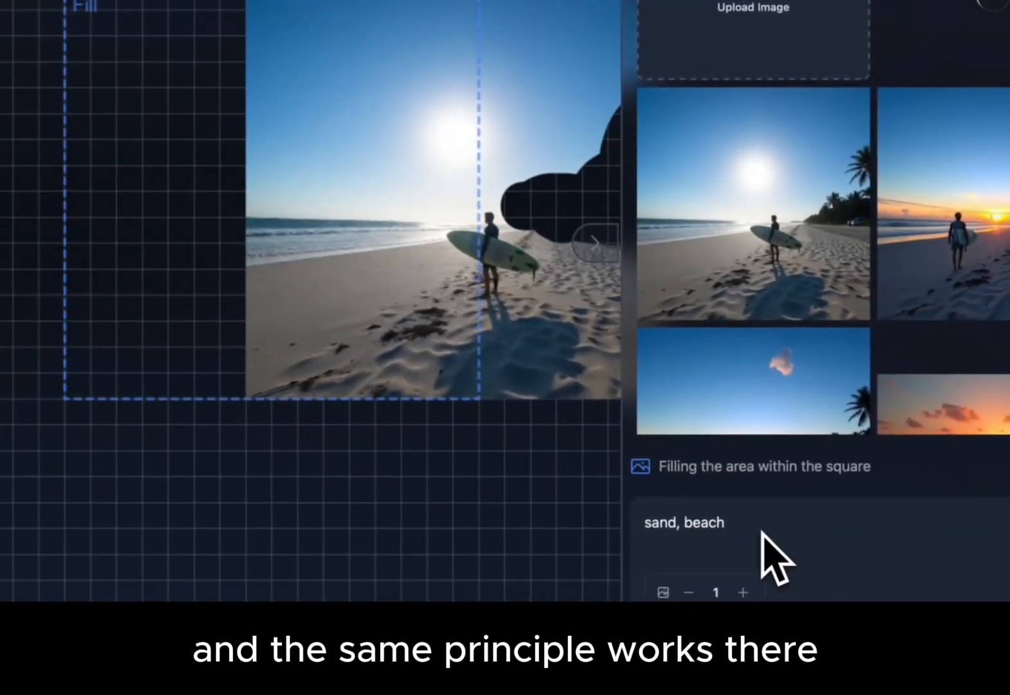
- Replace the fill prompt with "Beach, ocean, waves" and generate one image extension
drag(784, 529, 564, 530)
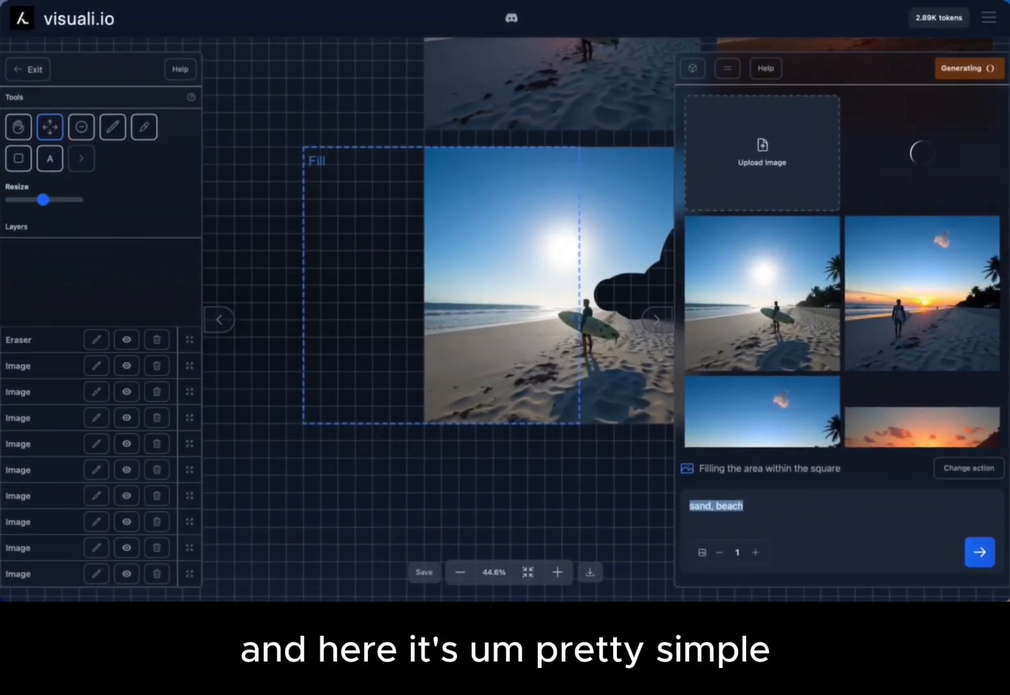
text(Beach, ocean, waves)
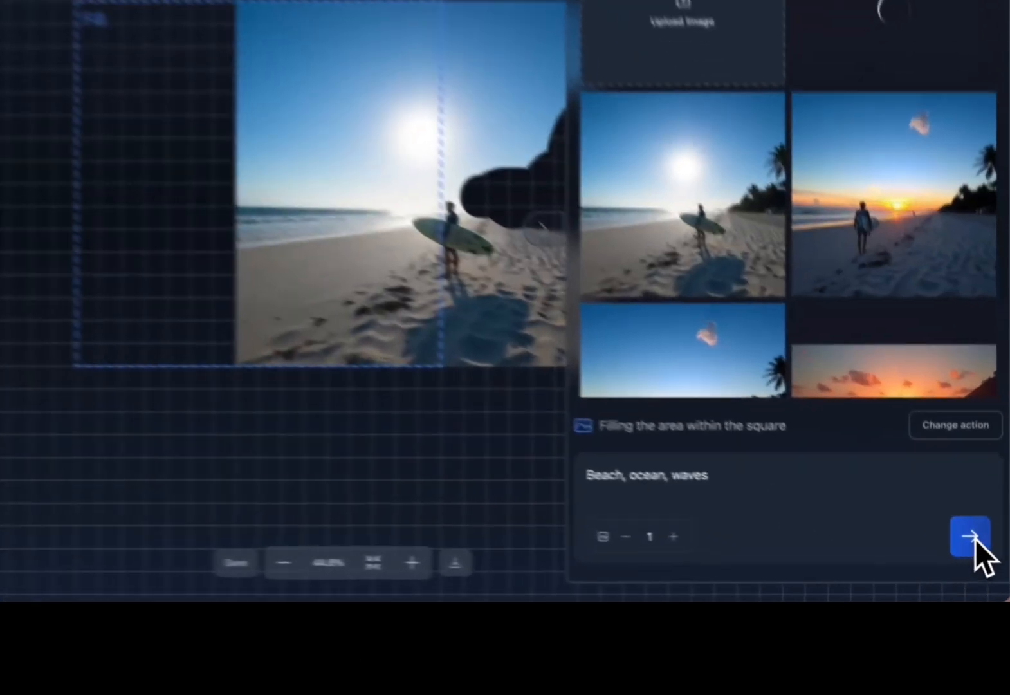
click(980, 552)
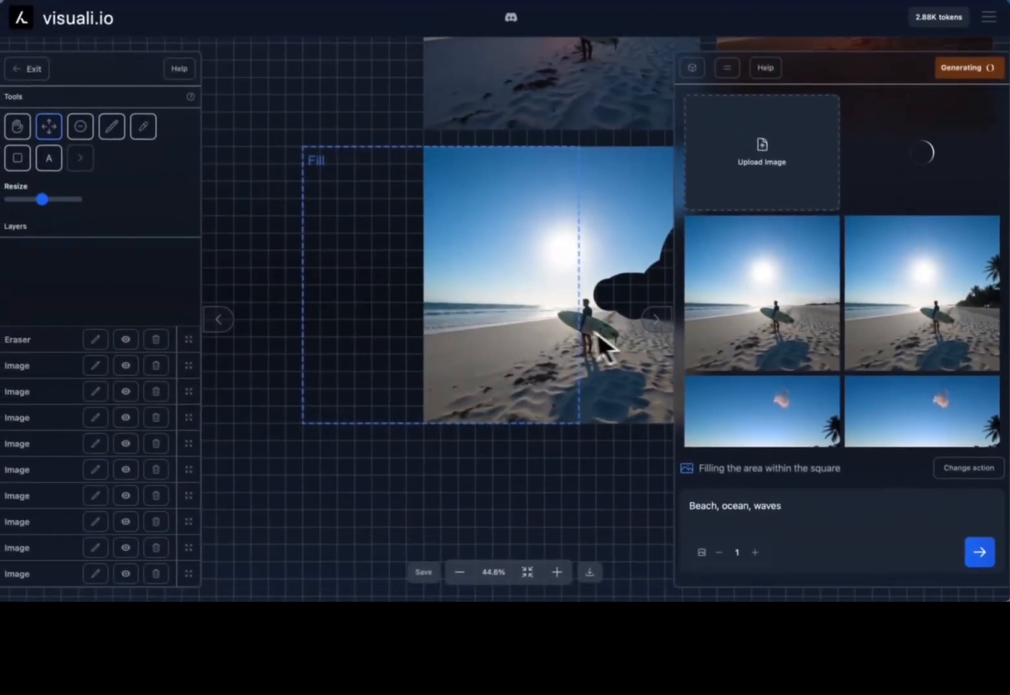
- Select the generated fill result without palm trees to bring the fill frame back onto the noon image
scroll(593, 331, right, 3)
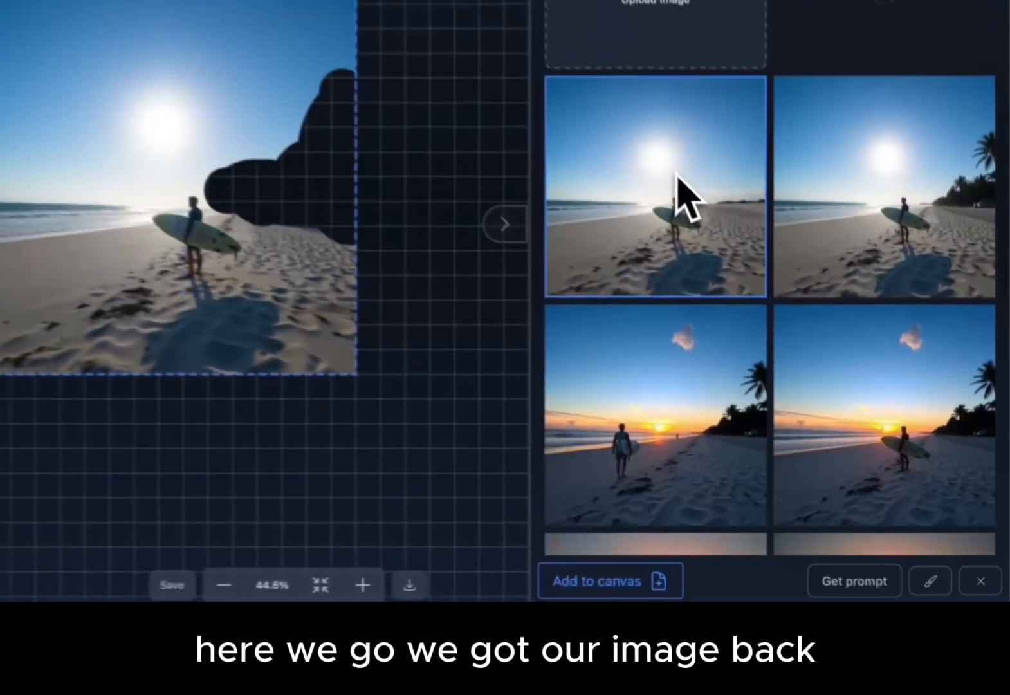
click(772, 293)
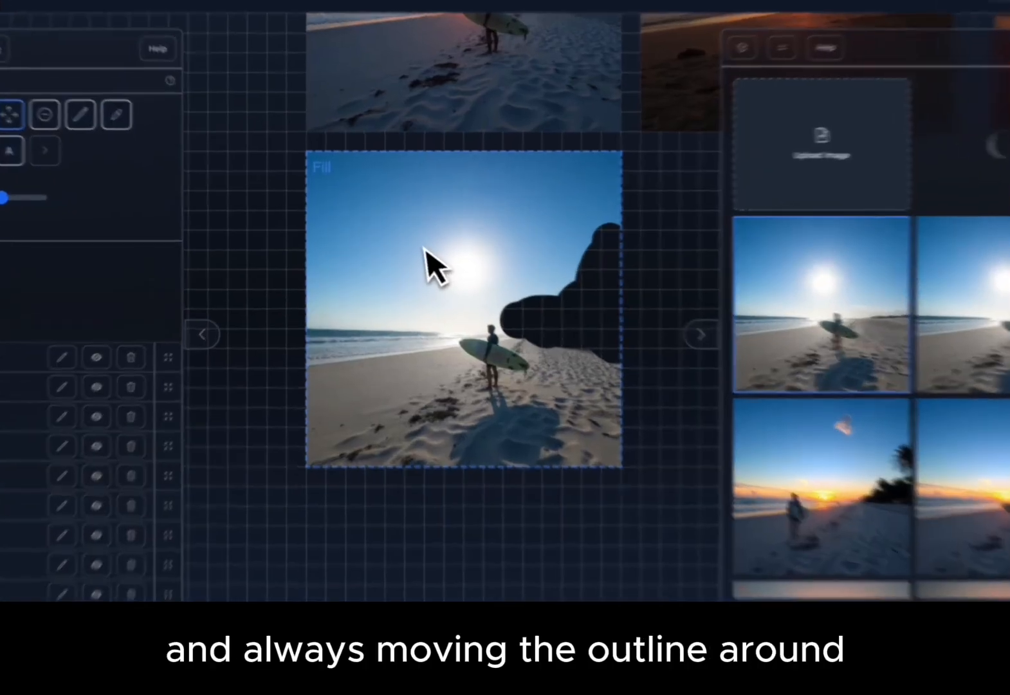
drag(417, 255, 467, 268)
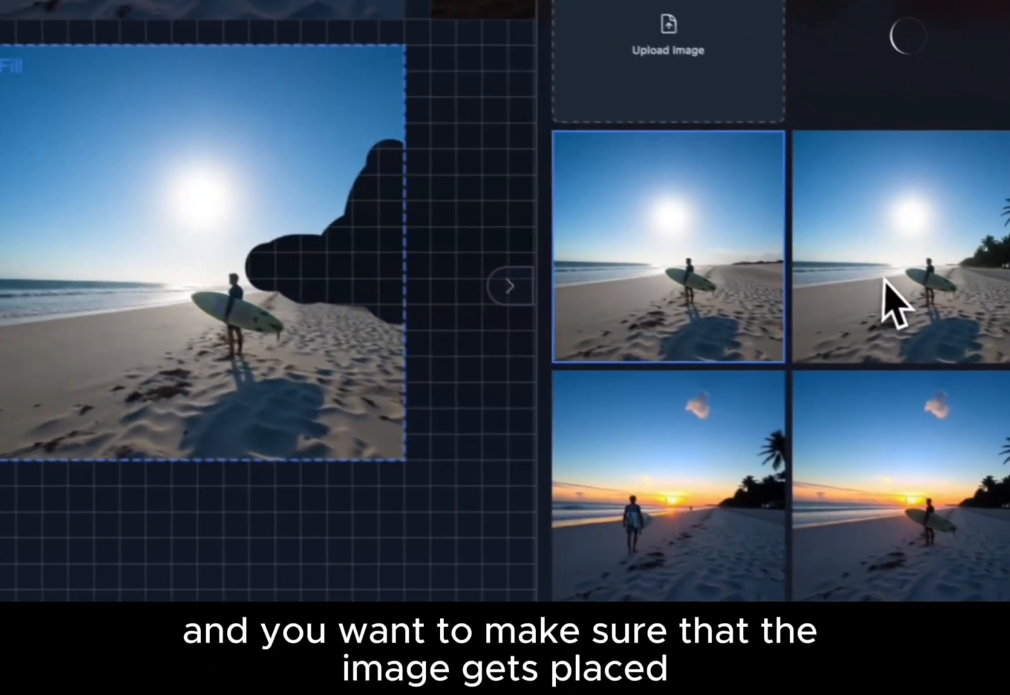
- Select the noon image with palm trees among the generated results to check which canvas position it is tied to
click(885, 280)
click(737, 269)
scroll(404, 239, up, 3)
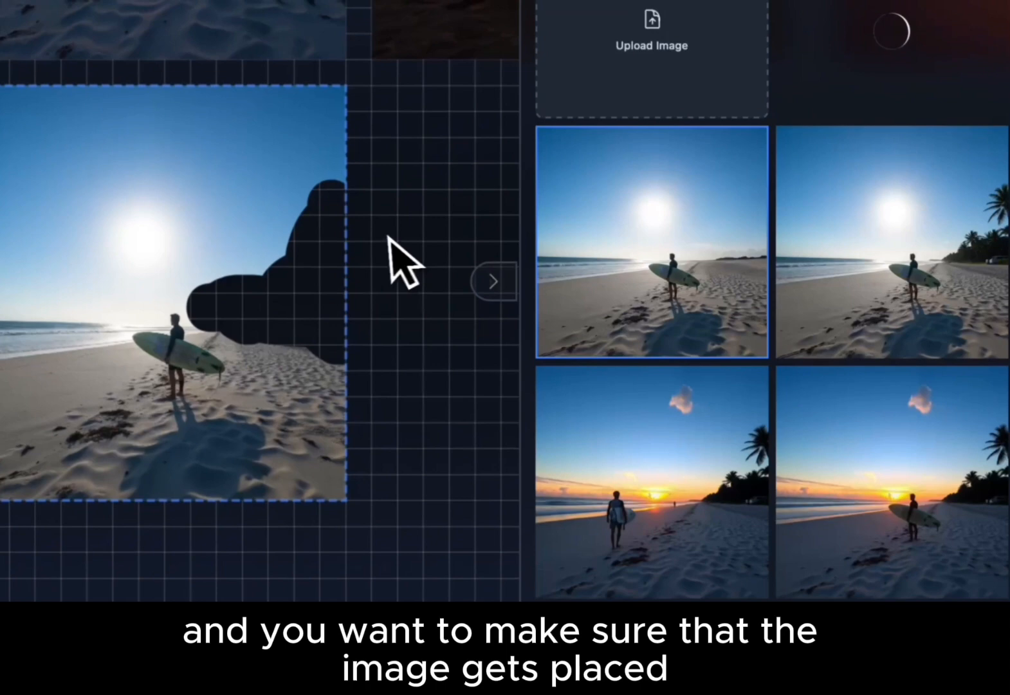
scroll(402, 241, down, 2)
scroll(383, 236, down, 2)
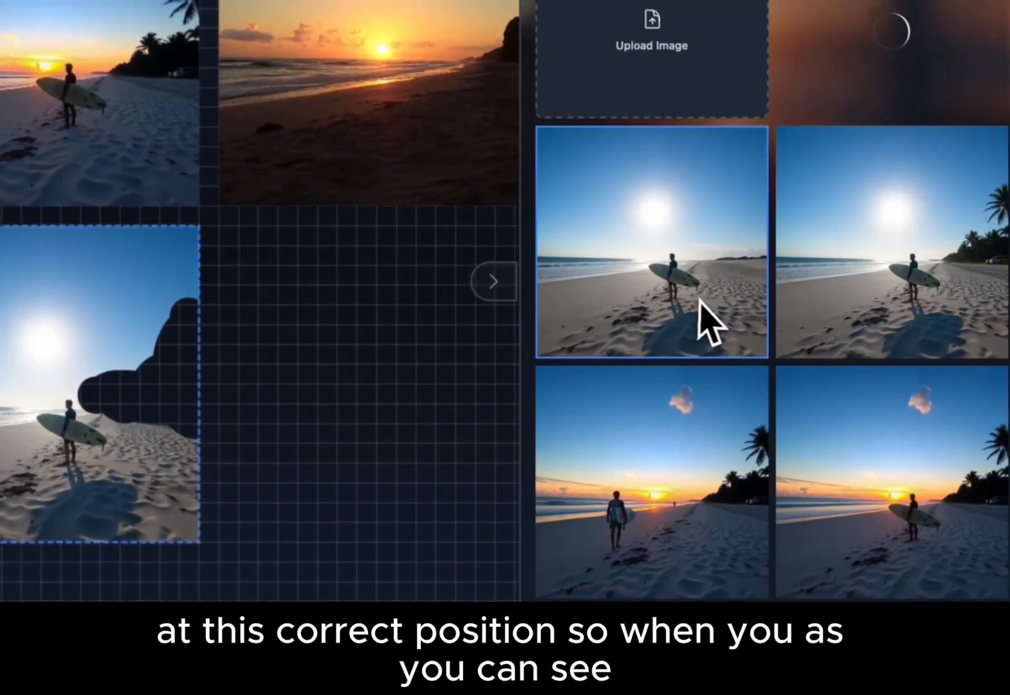
click(875, 312)
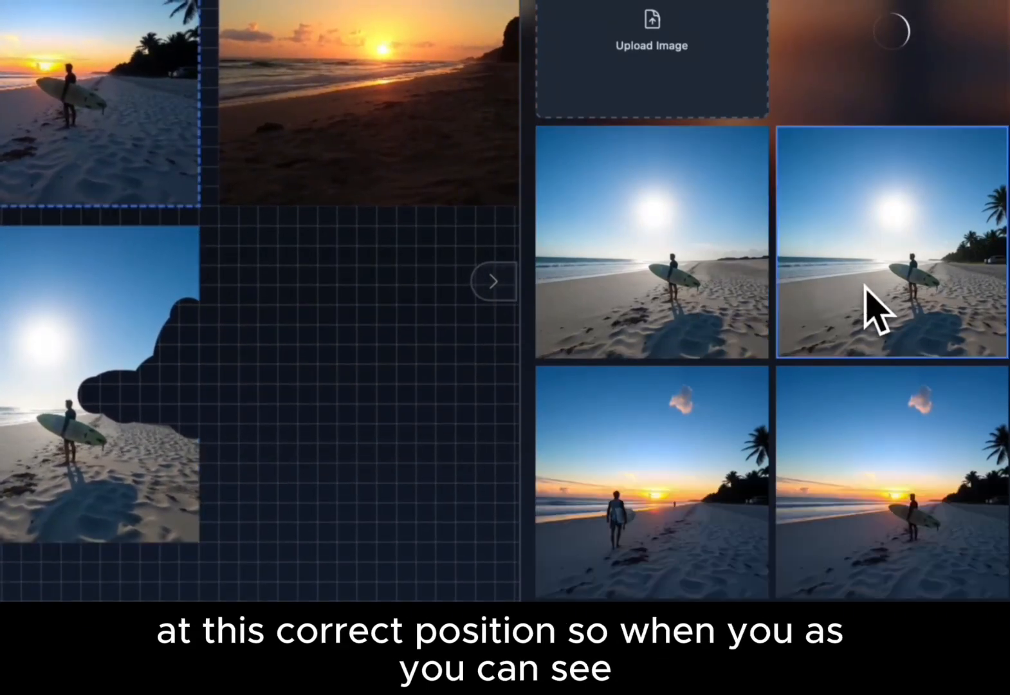
- Select the generated sunset image of the surfer holding a surfboard and check where its frame sits on the canvas
click(742, 458)
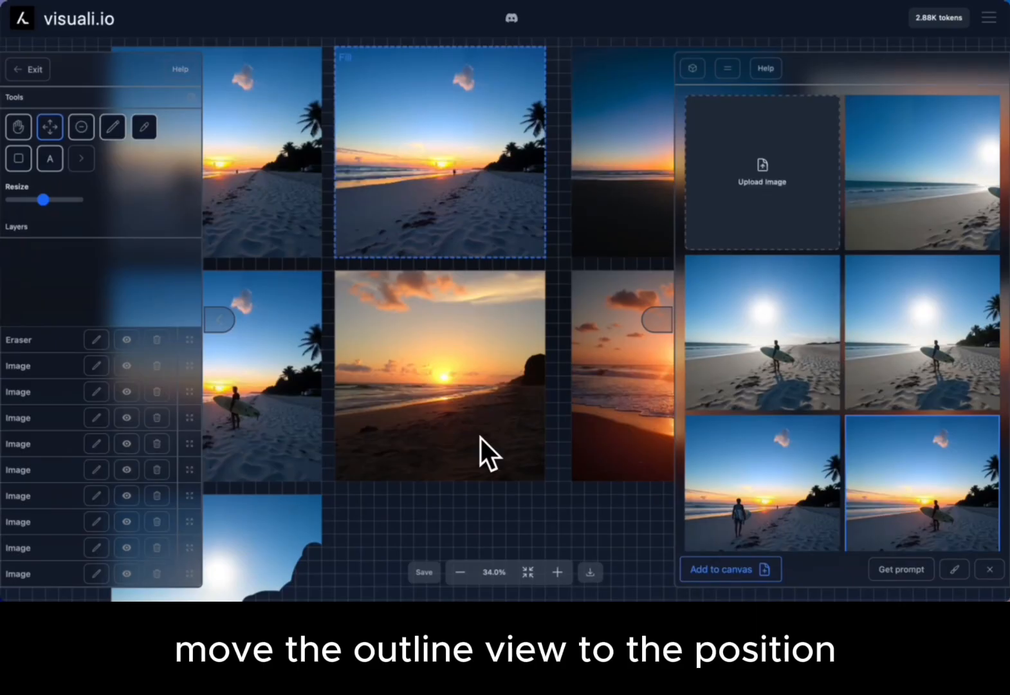
drag(481, 439, 526, 406)
scroll(480, 438, down, 2)
scroll(481, 438, left, 1)
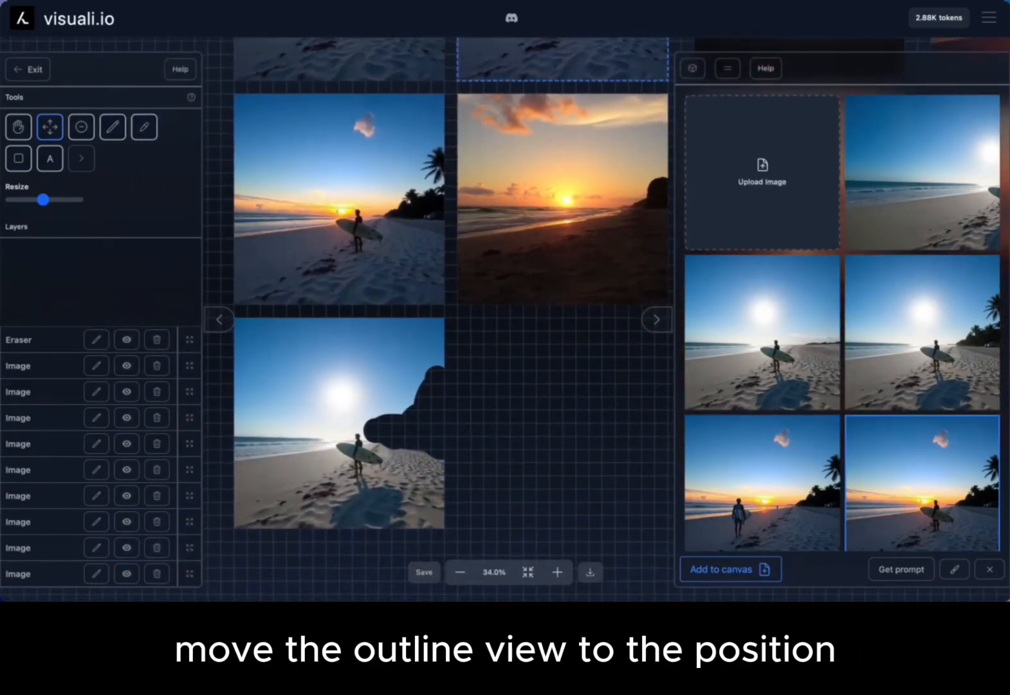
scroll(538, 437, down, 1)
scroll(537, 436, left, 1)
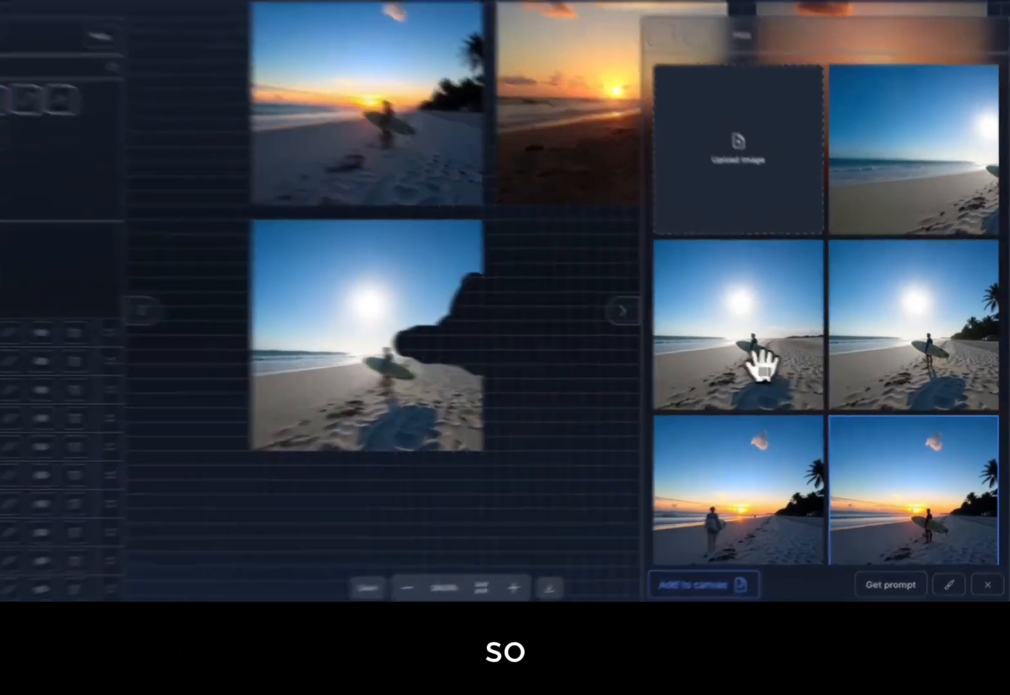
- Select the generated noon image without palm trees and add it to the canvas over the partly erased noon image
click(778, 360)
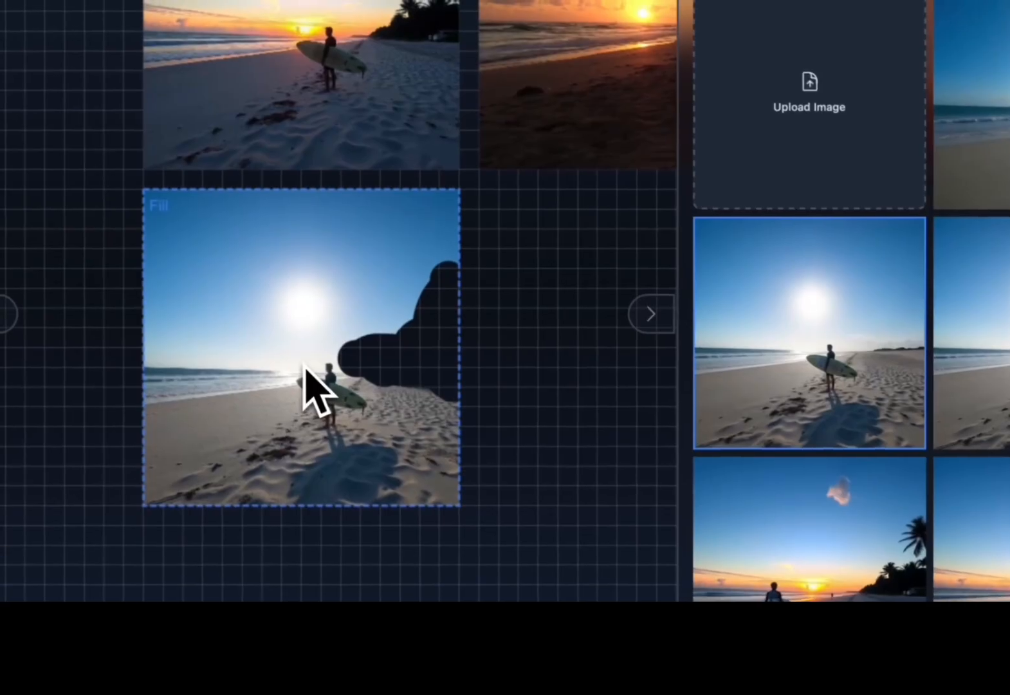
scroll(276, 357, up, 4)
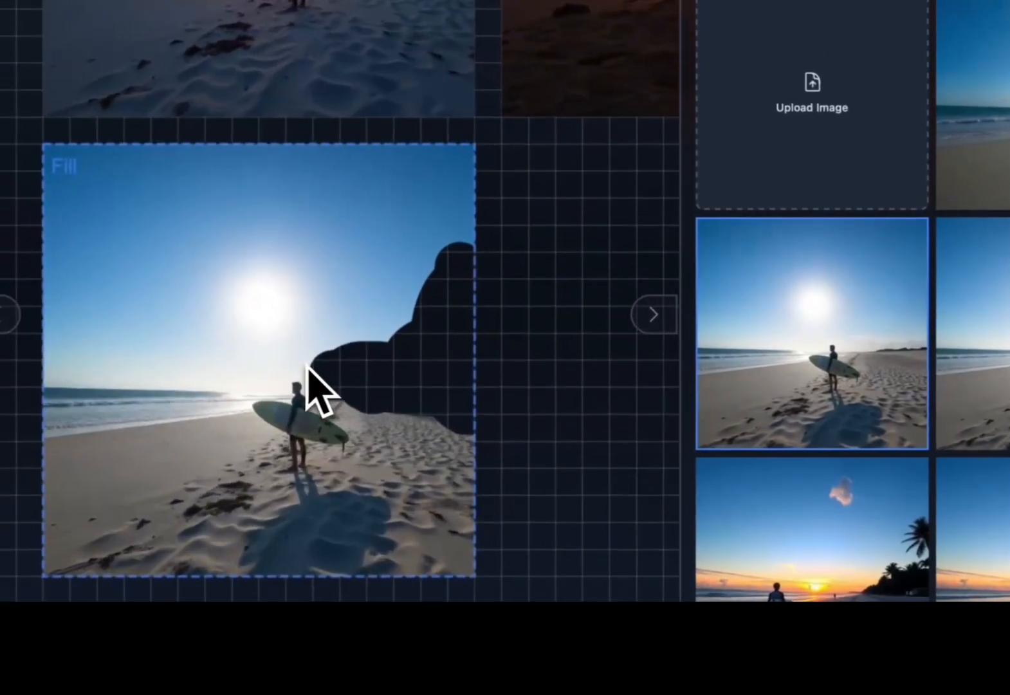
scroll(524, 307, down, 1)
scroll(524, 307, left, 1)
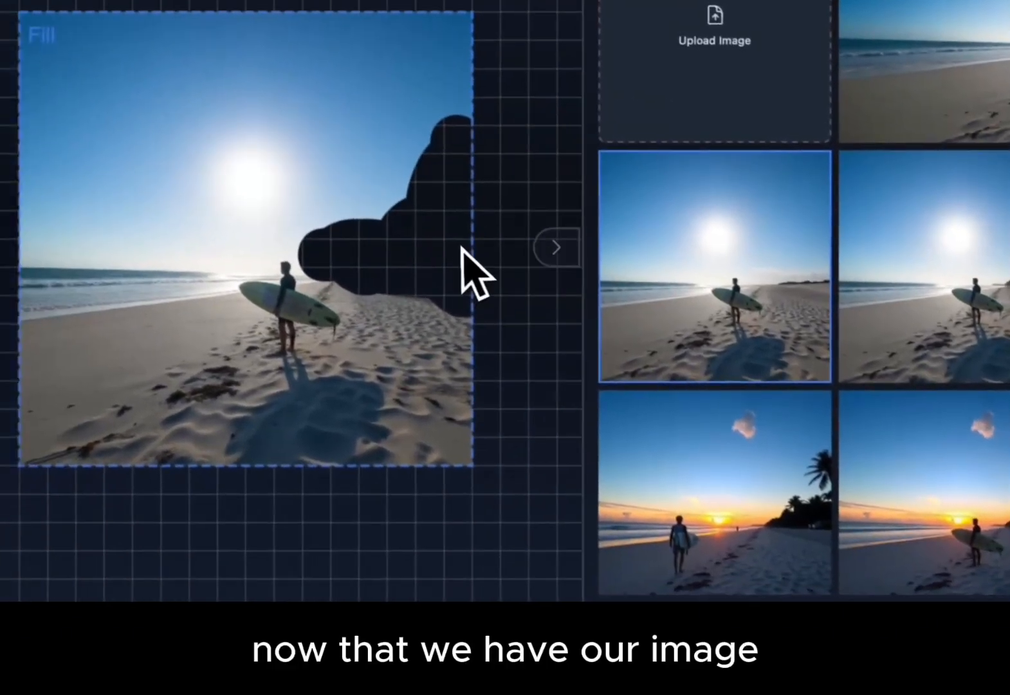
scroll(560, 229, right, 2)
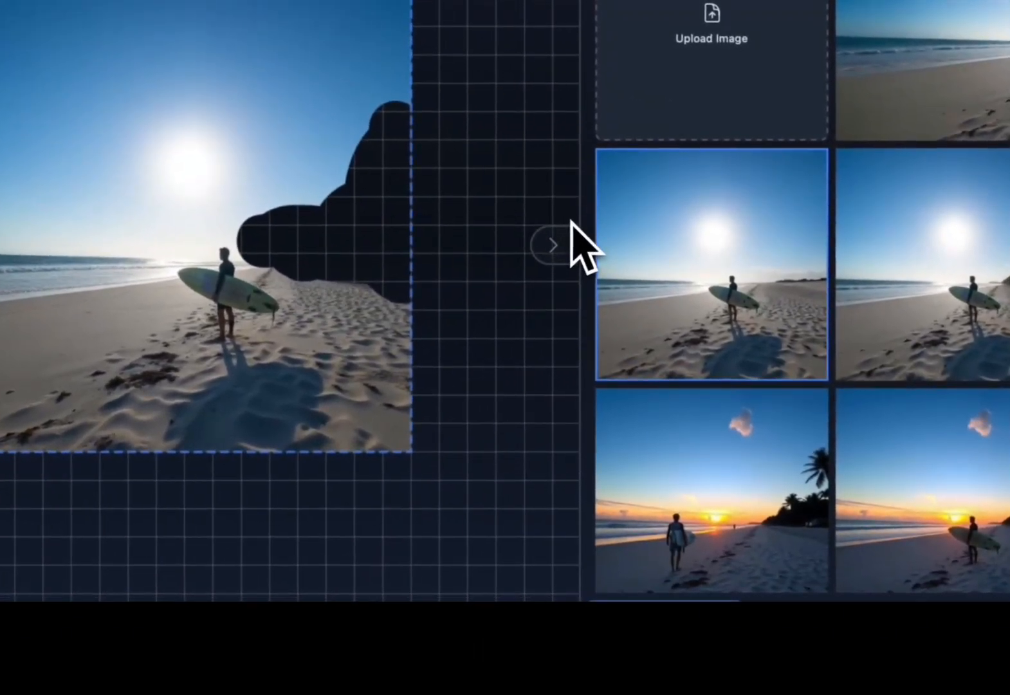
drag(740, 331, 116, 193)
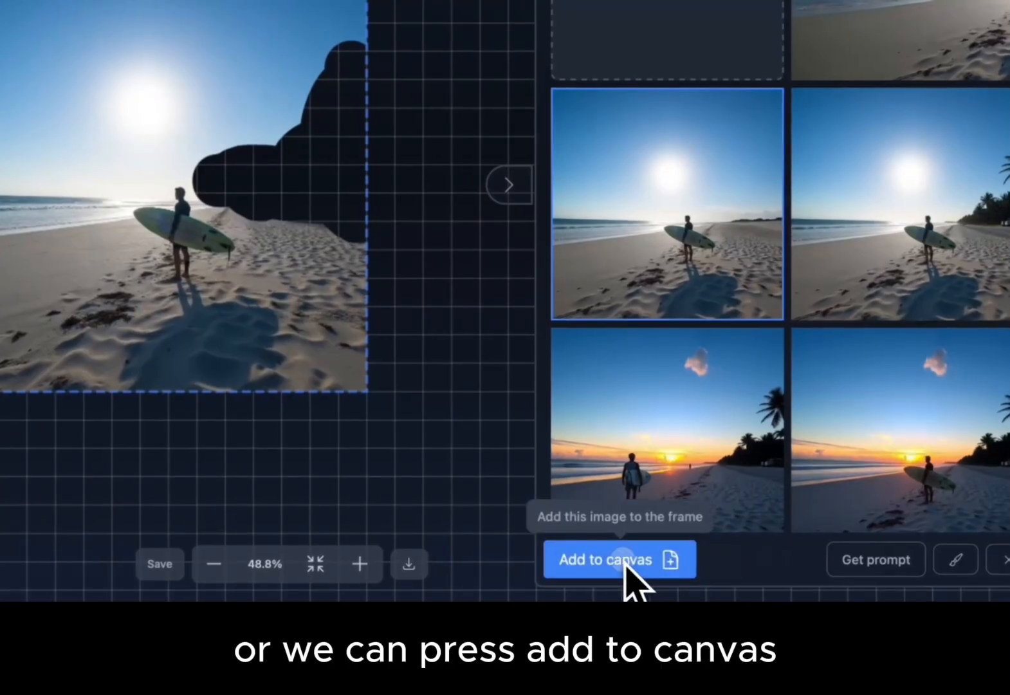
click(624, 562)
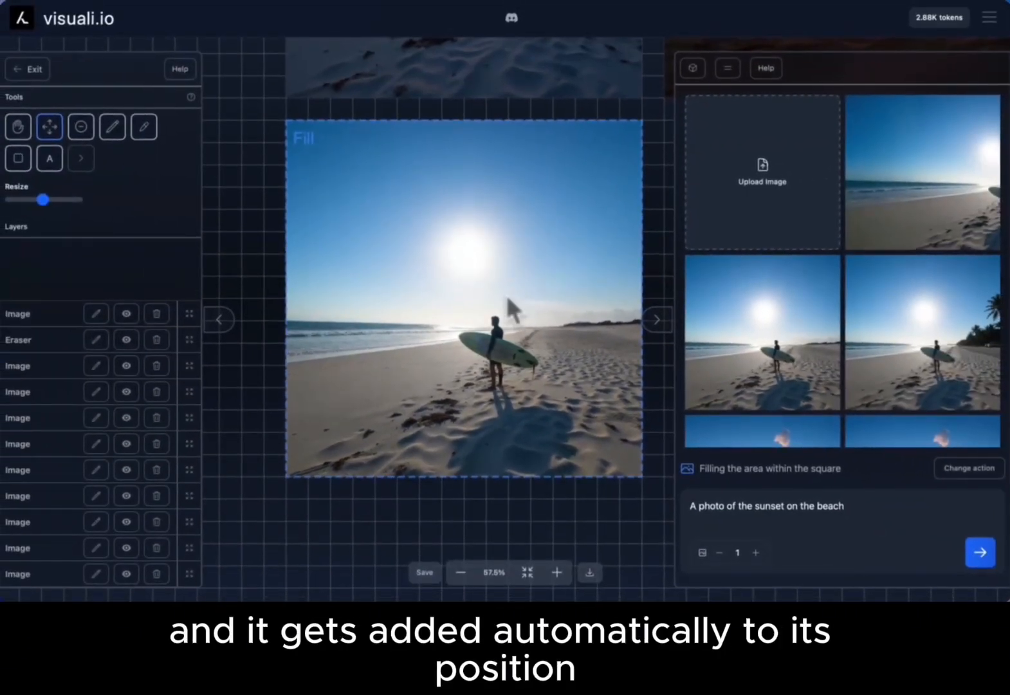
- Add the generated ocean-side extension to the canvas so it joins the noon image's left edge
scroll(522, 356, down, 3)
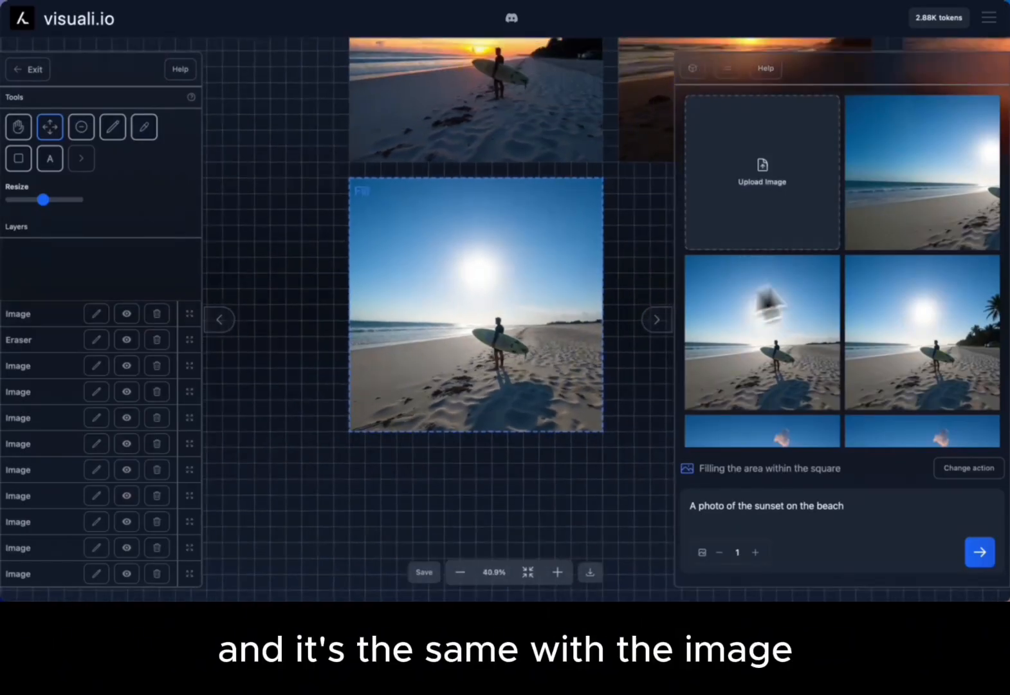
scroll(536, 393, left, 1)
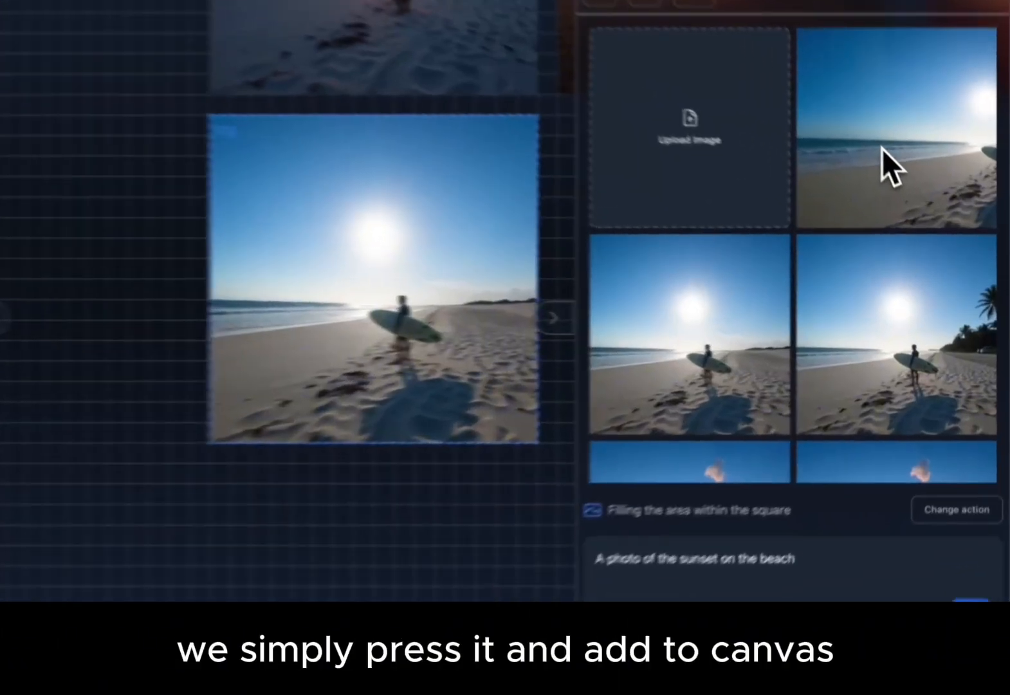
click(913, 194)
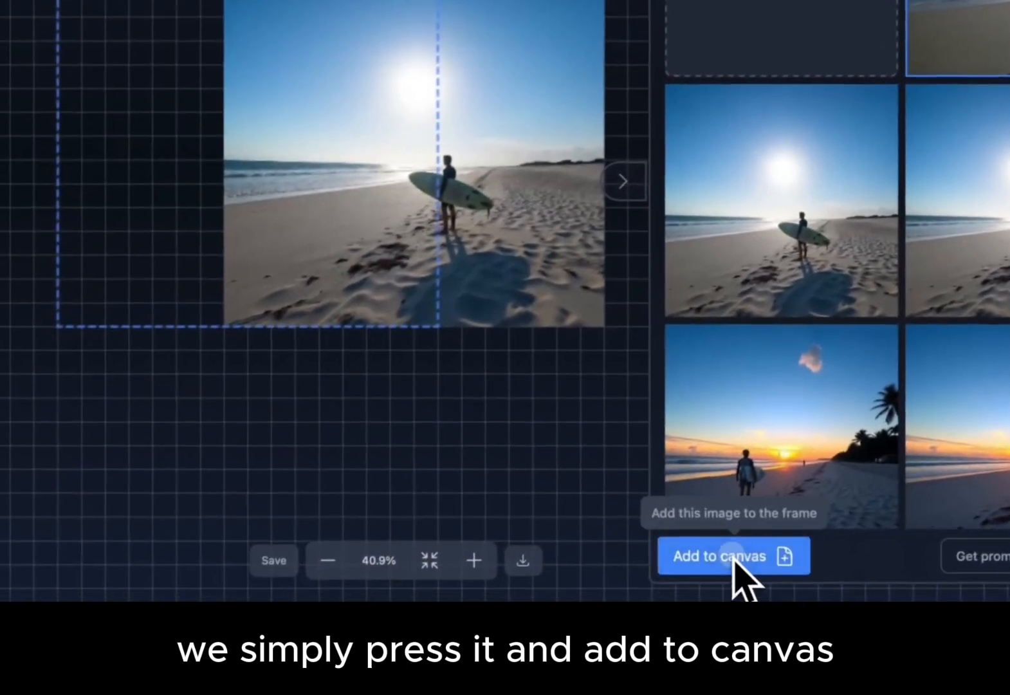
click(733, 557)
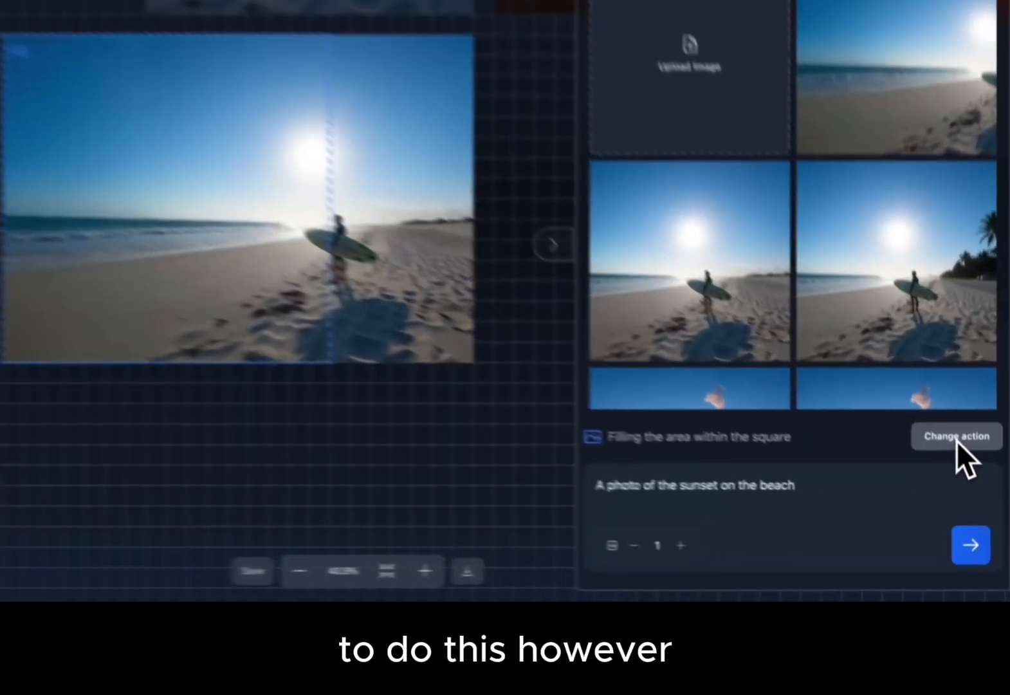
- Change the AI action from Fill to Edit image for the noon beach picture
click(969, 468)
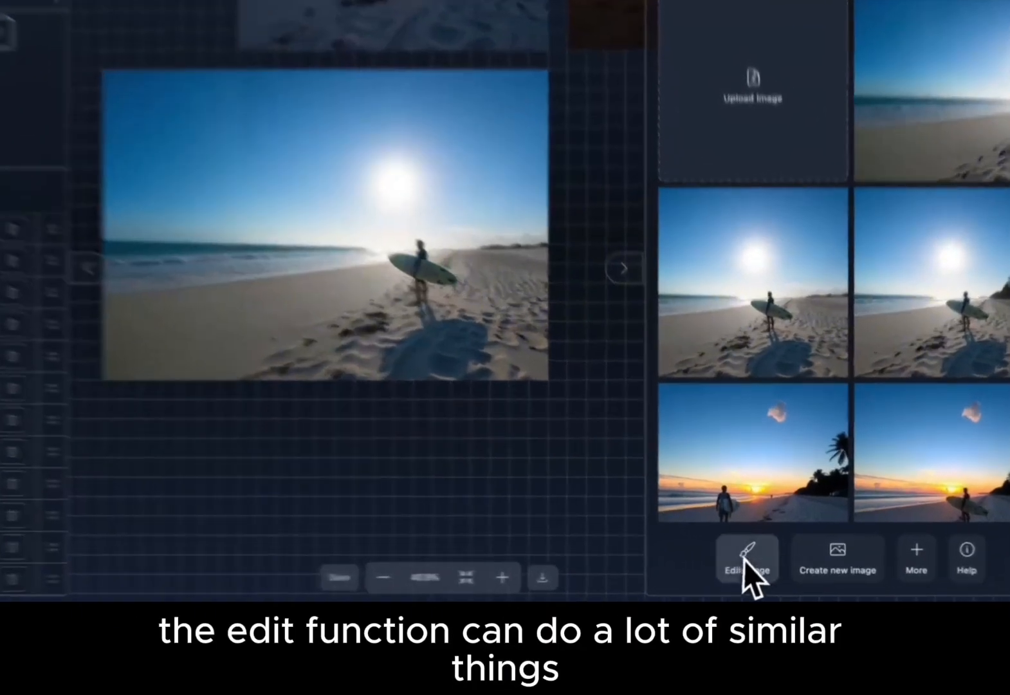
click(757, 554)
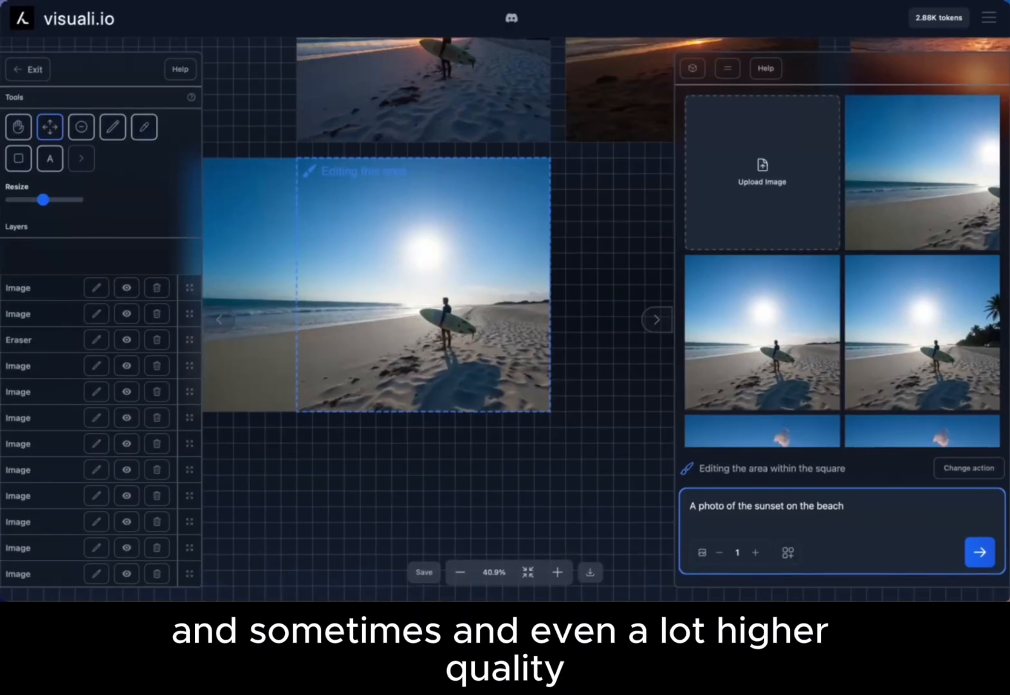
scroll(502, 289, right, 1)
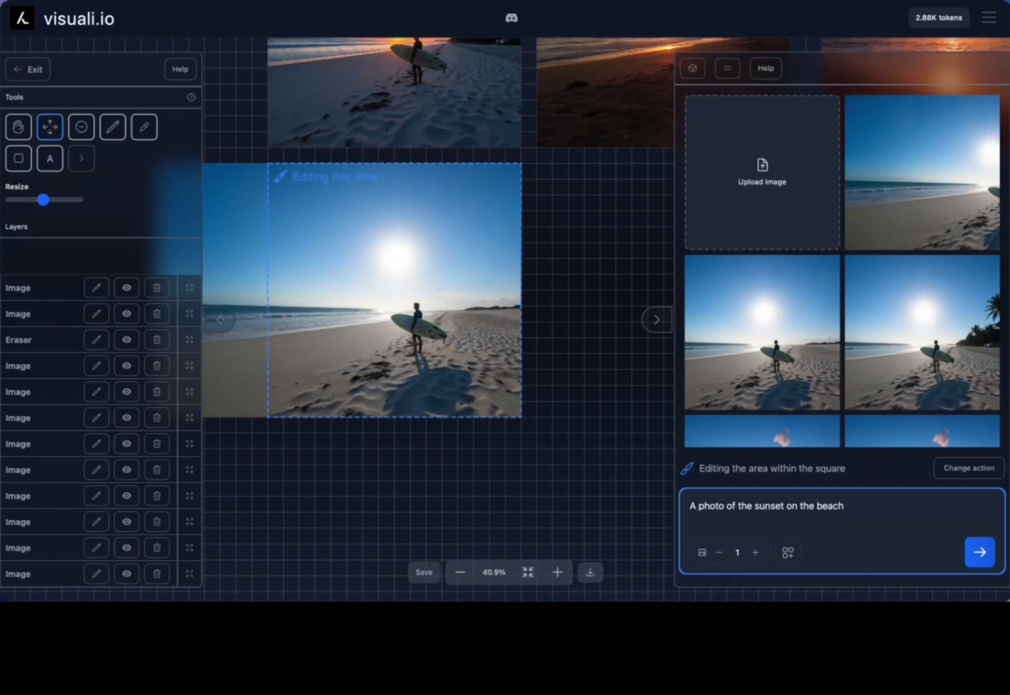
- Shift the edit frame past the noon image's right edge onto empty canvas and erase an upright patch beside the surfer near that edge
drag(327, 273, 397, 271)
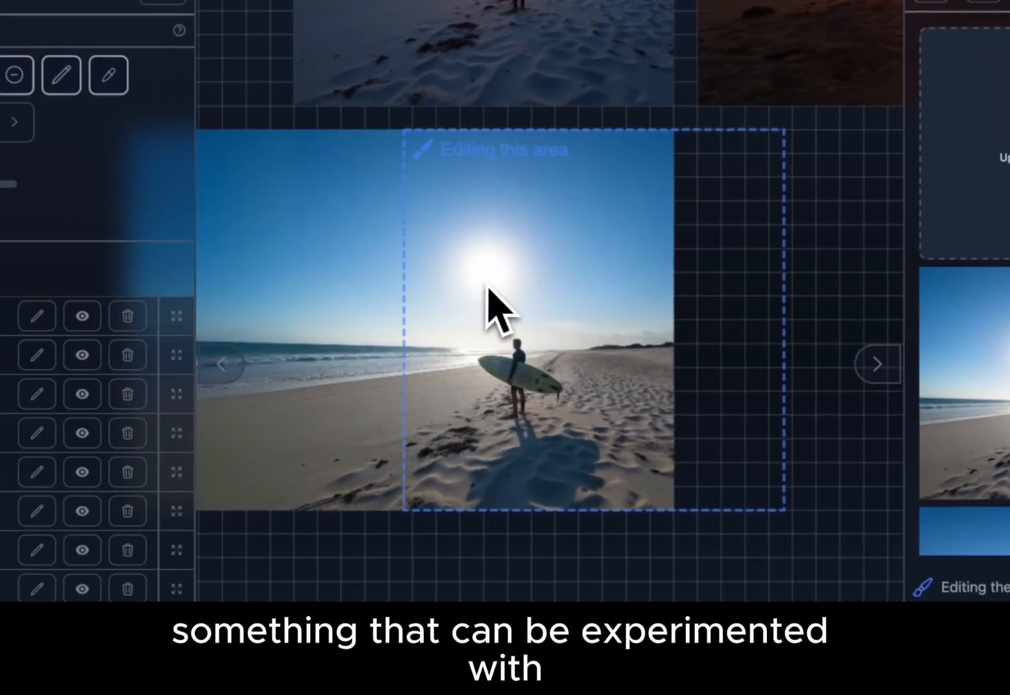
drag(487, 287, 497, 288)
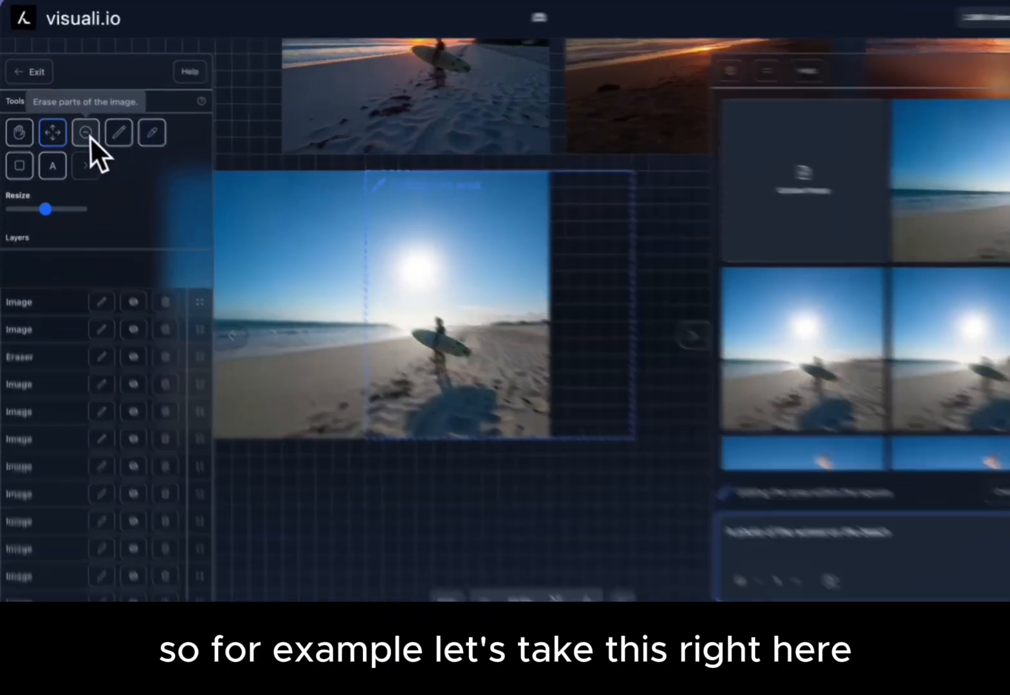
click(81, 127)
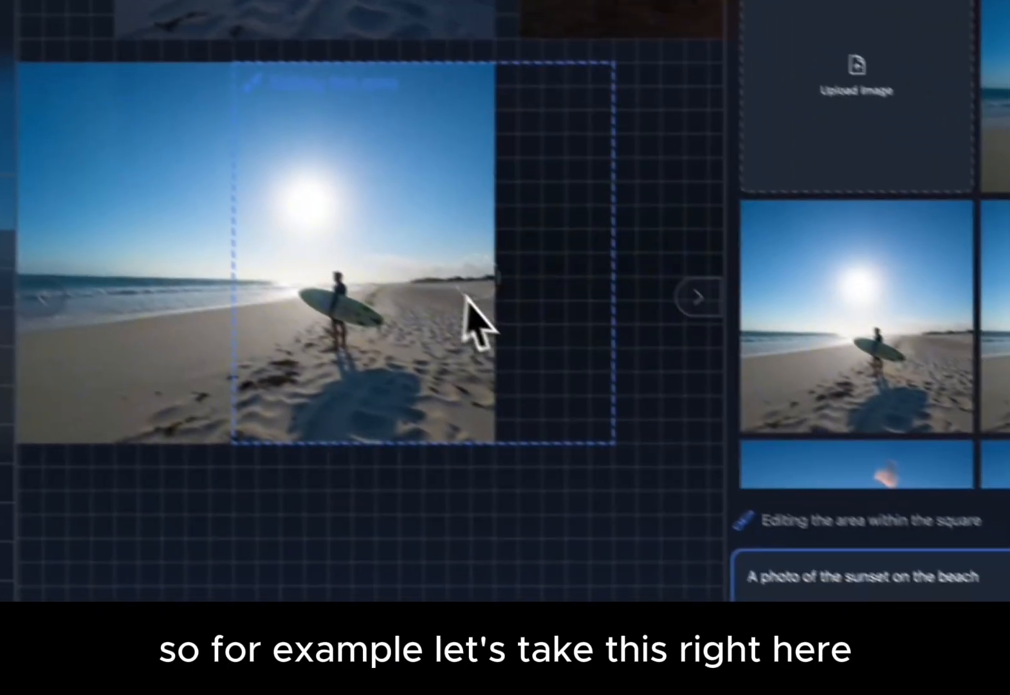
mouse_move(464, 296)
mouse_down()
mouse_move(467, 285)
mouse_move(449, 305)
mouse_move(446, 163)
mouse_up()
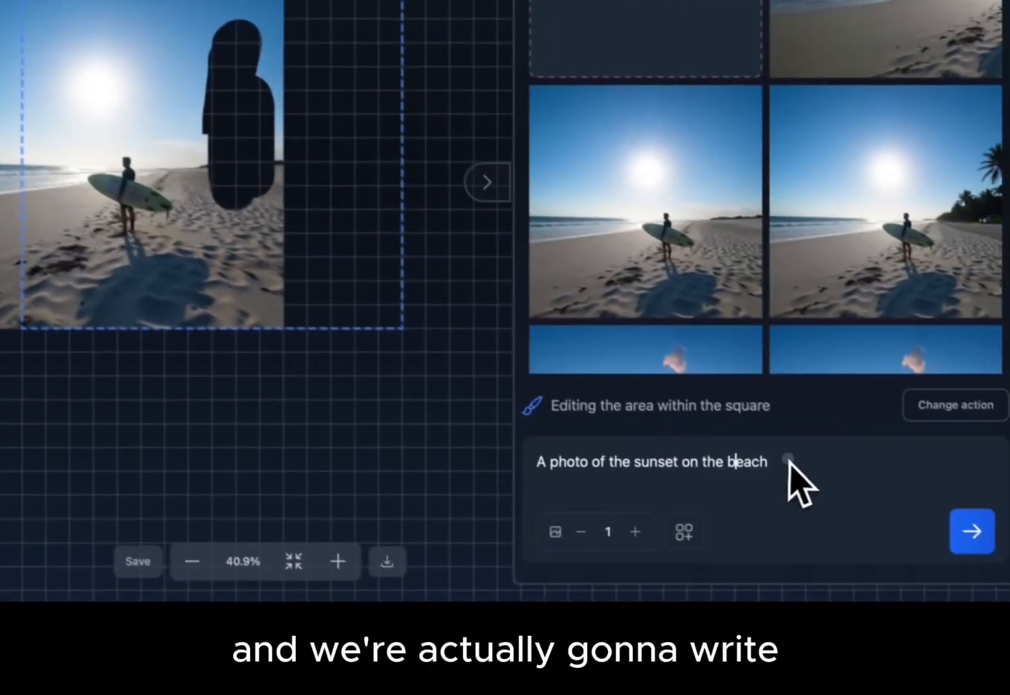
- Generate one edit with prompt "Fill the blank area with palm trees. Extend the image to the right and fill the blank area with greenery and palm trees"
drag(952, 554, 659, 548)
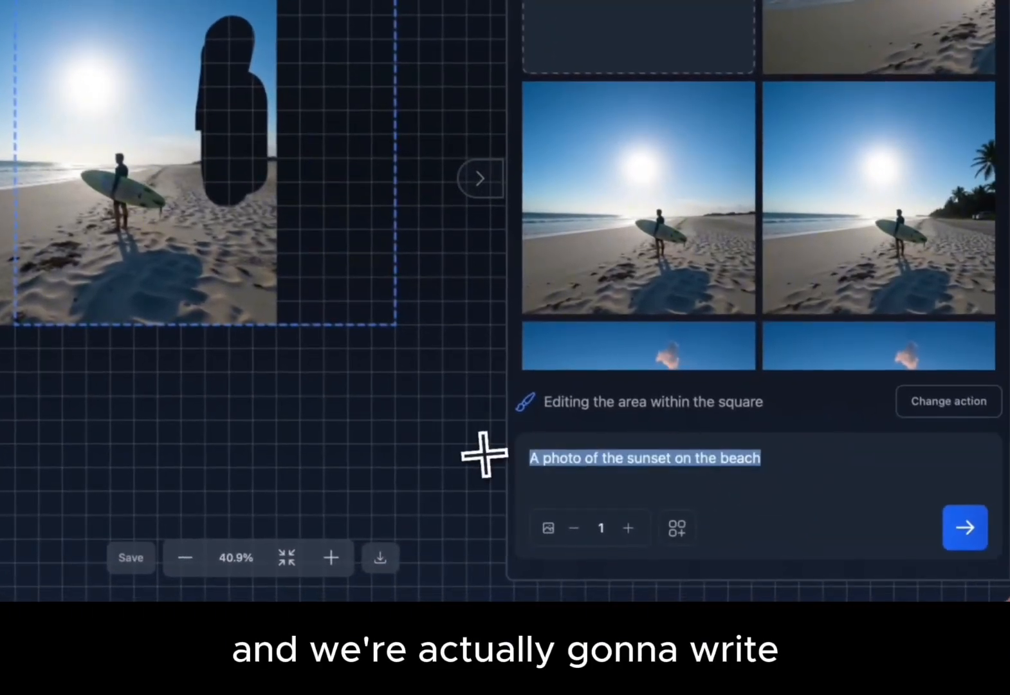
key(BackSpace)
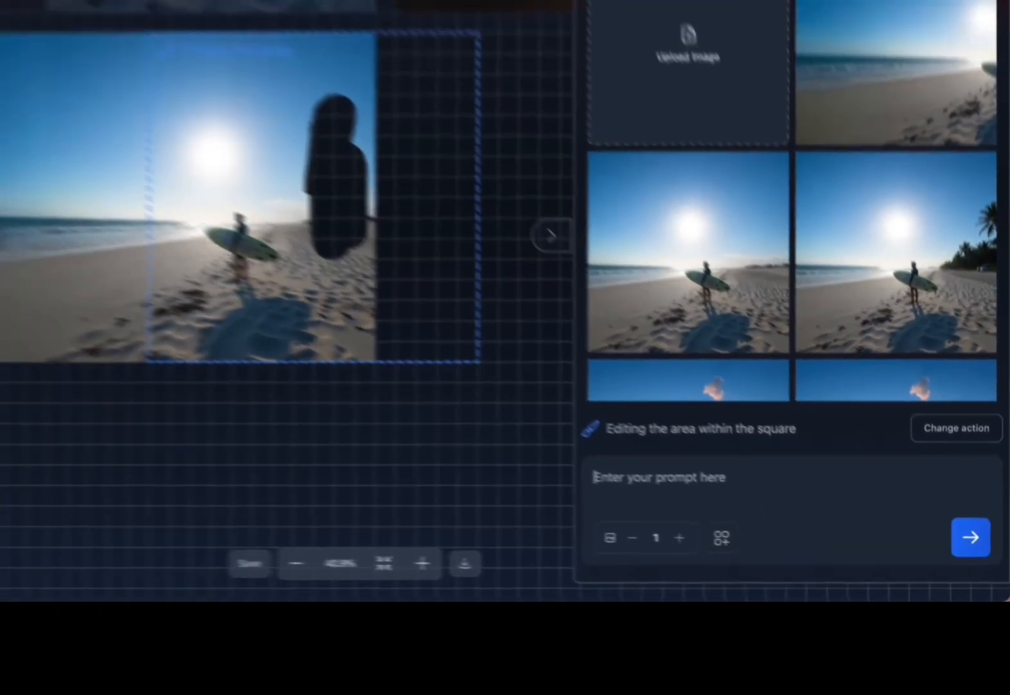
text(Fill the b)
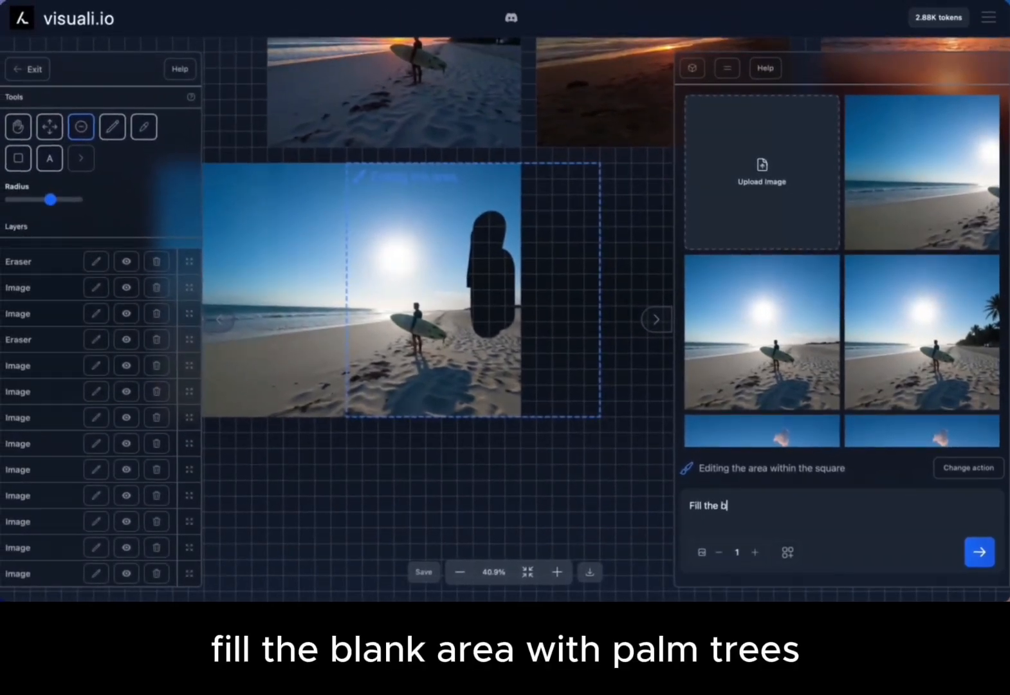
text(lank area with palm trees. E)
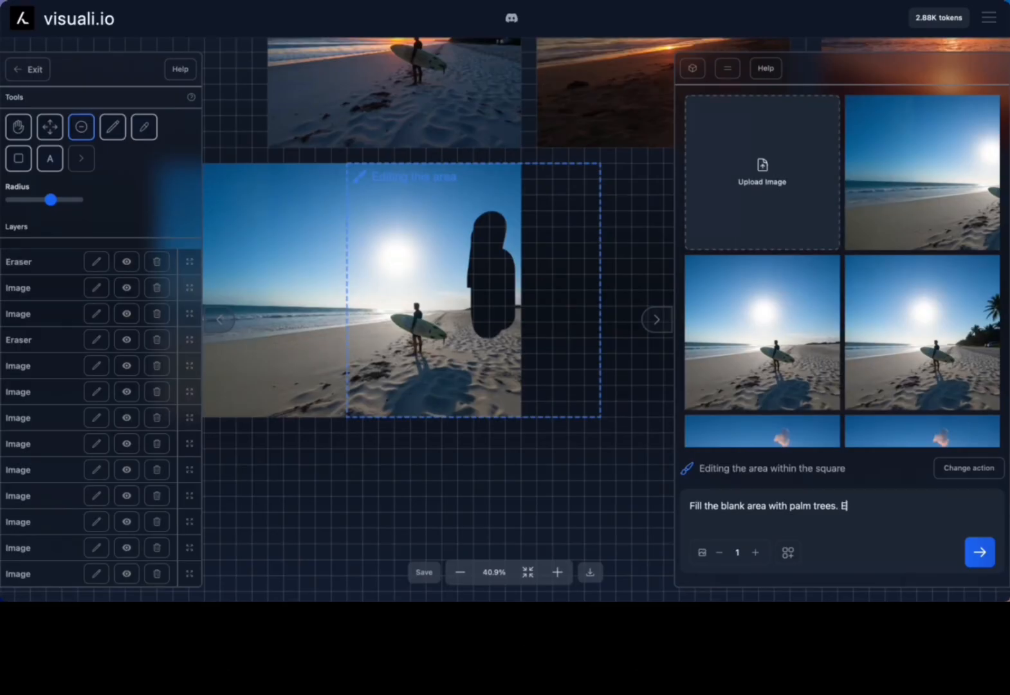
text(xtend the image to the rig)
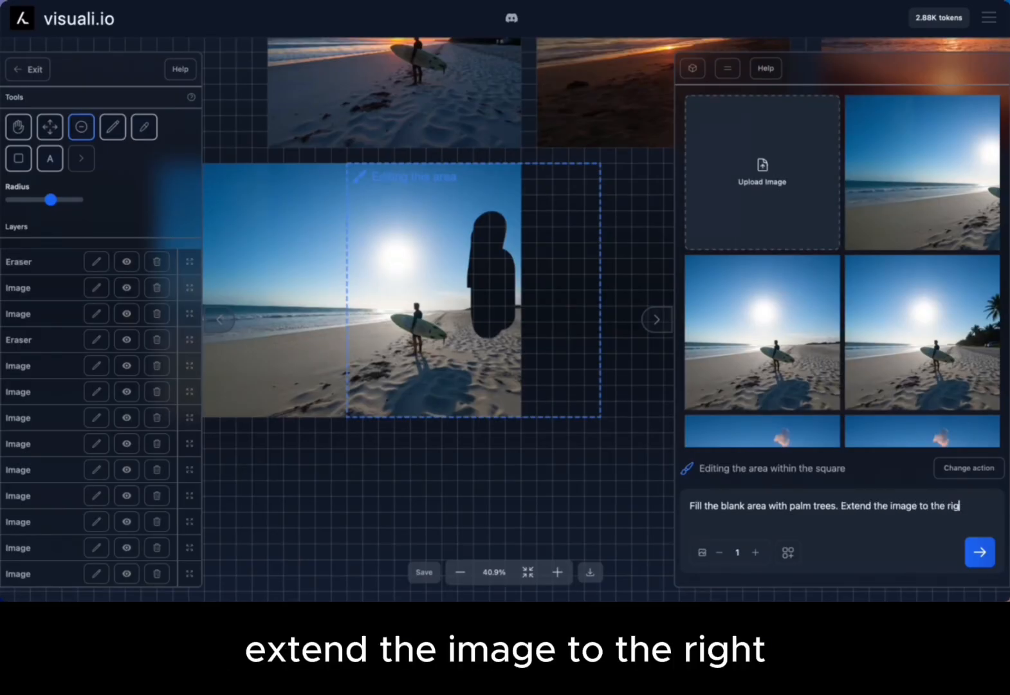
text(ht and fill the blank area with)
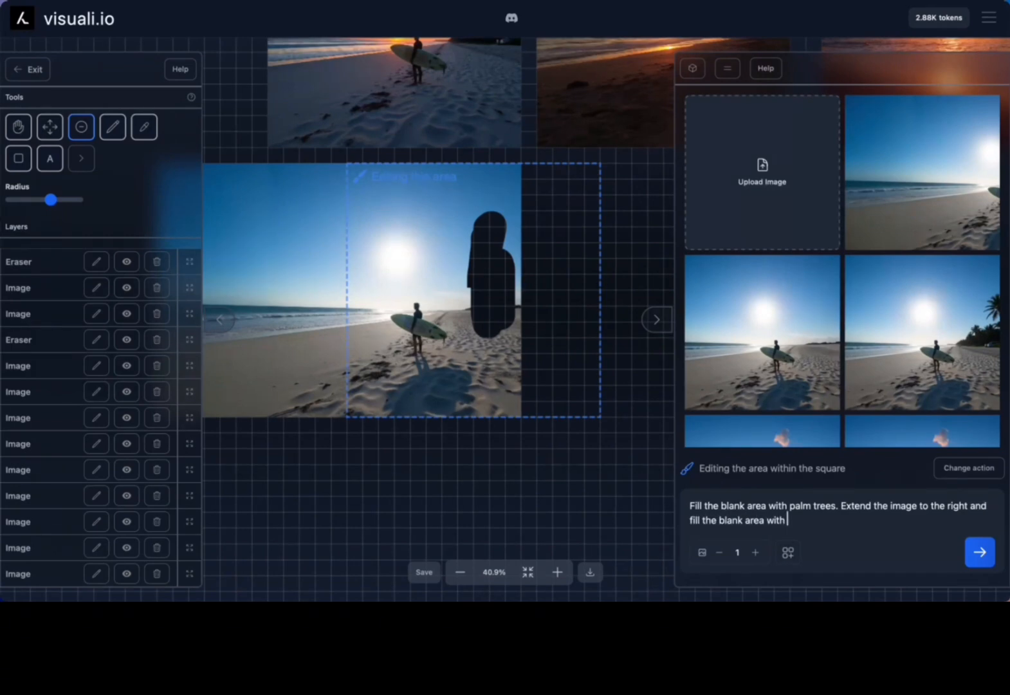
text(enery and pal)
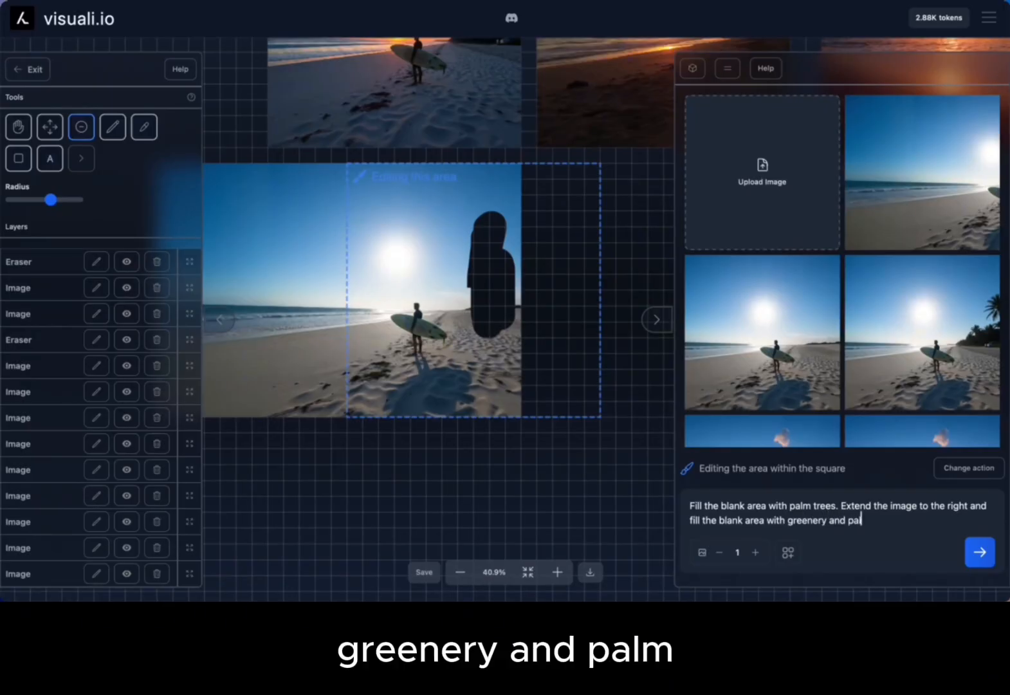
text(m t)
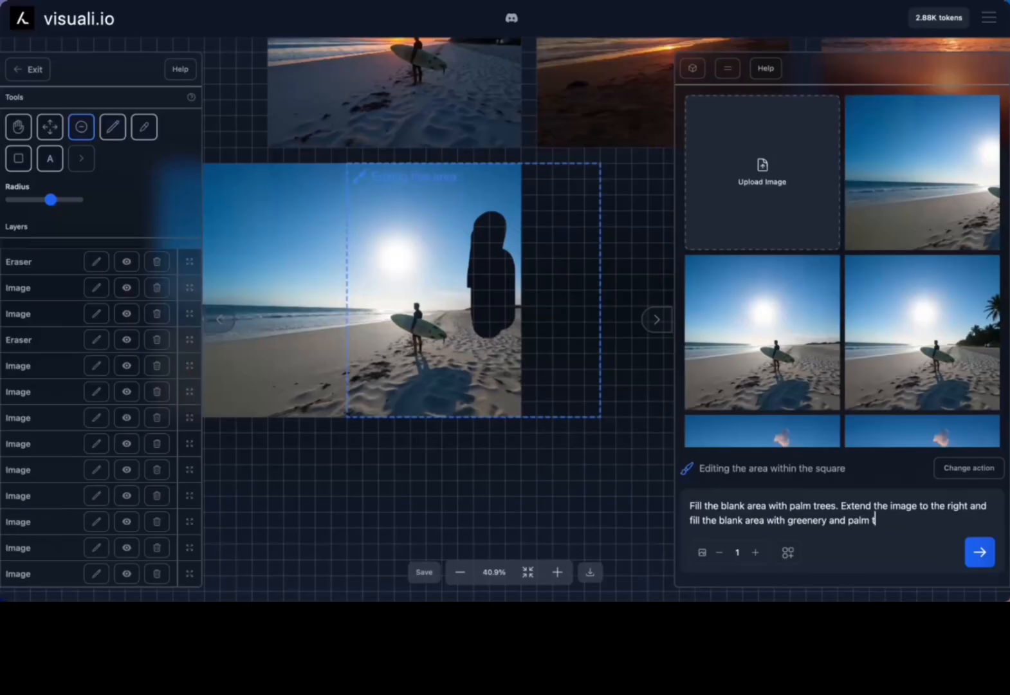
text(rees)
click(980, 553)
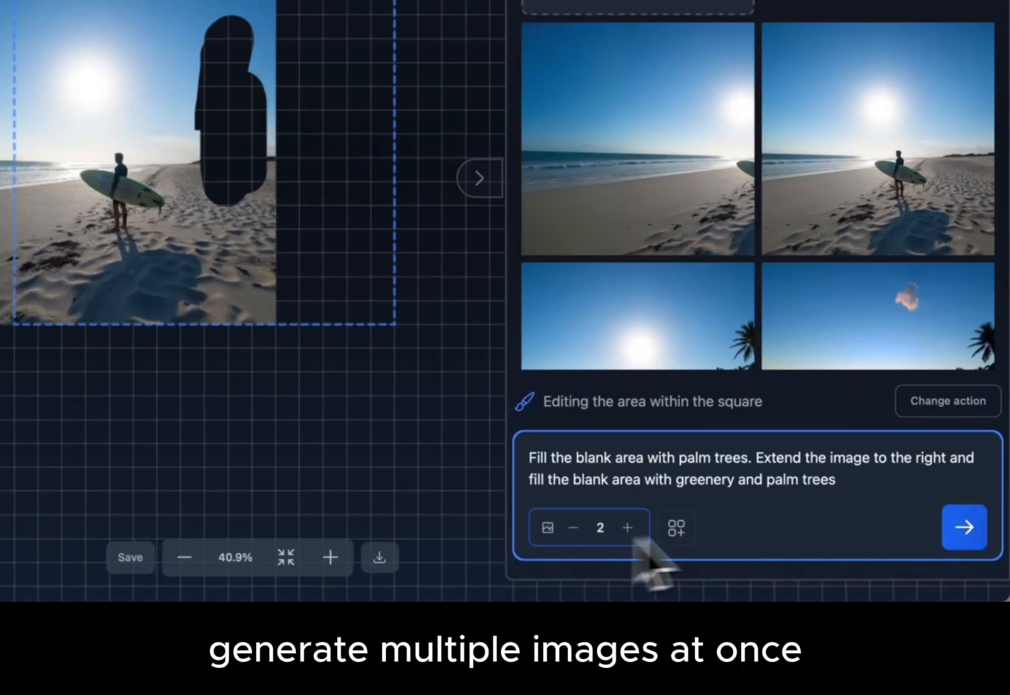
- Set the number of images to 2 and generate further edits from the same palm-tree prompt
click(962, 531)
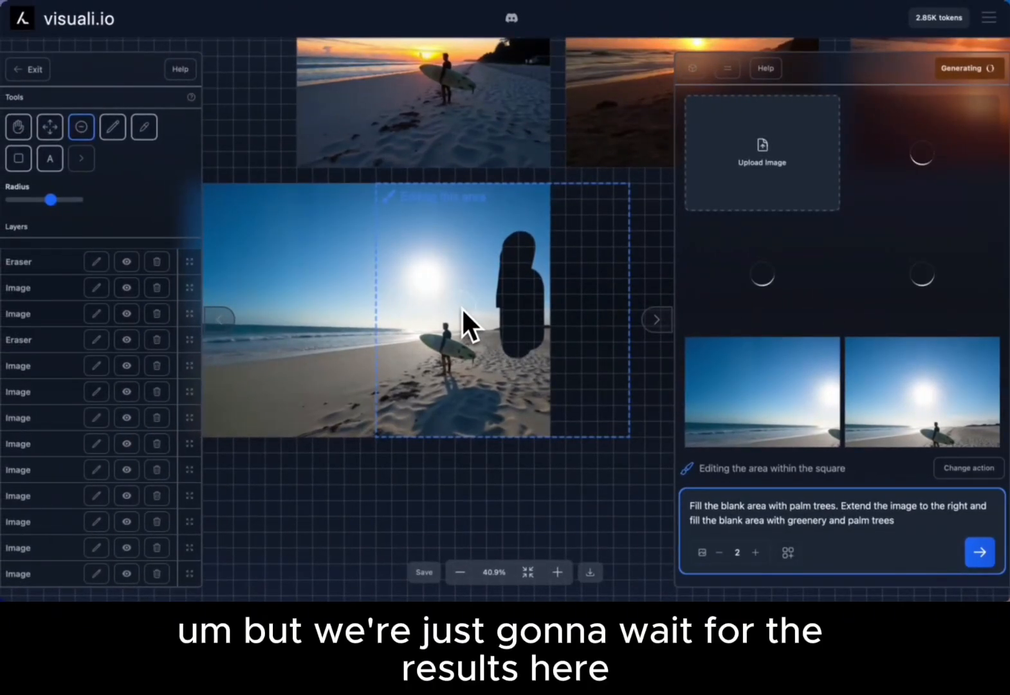
scroll(463, 308, left, 1)
scroll(476, 305, right, 2)
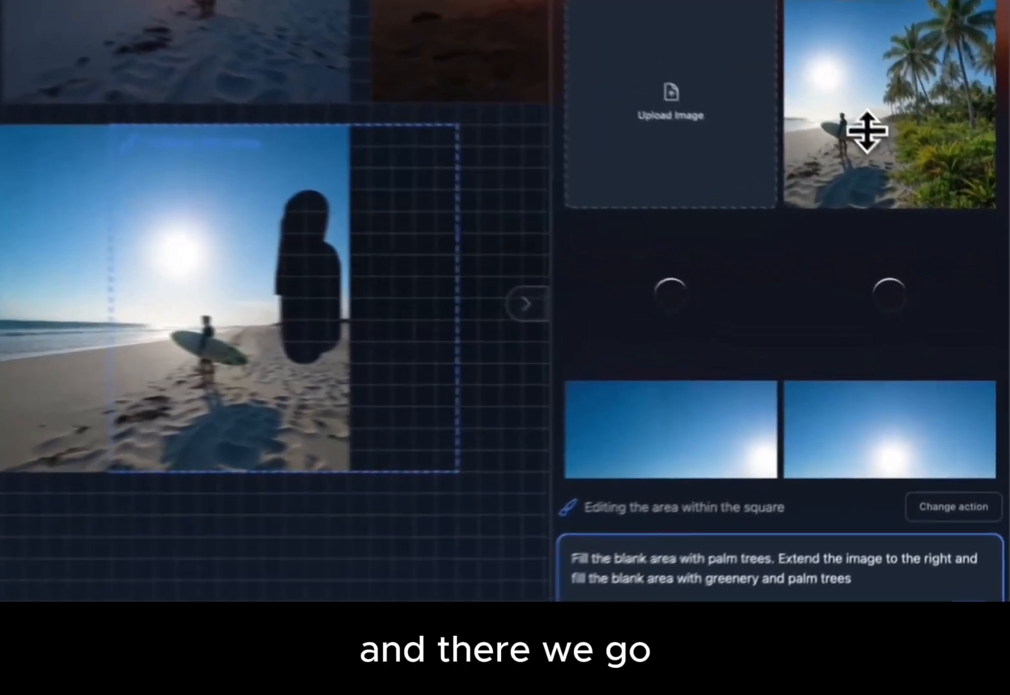
- Add the generated edit with palm trees and greenery to the canvas frame and inspect it up close
click(902, 202)
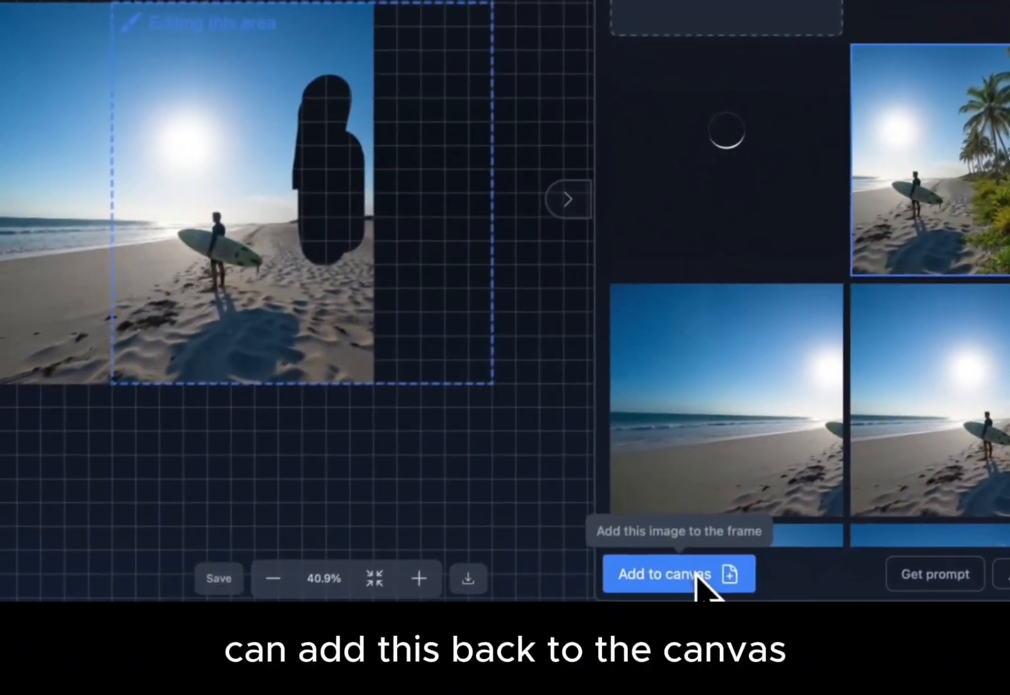
click(699, 579)
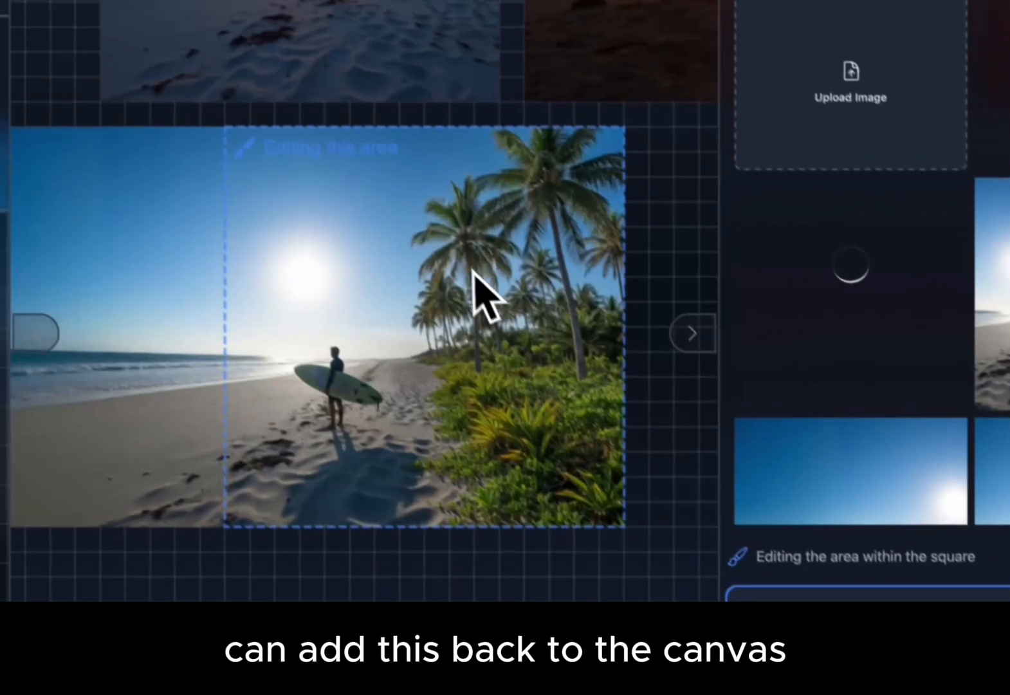
scroll(473, 271, up, 5)
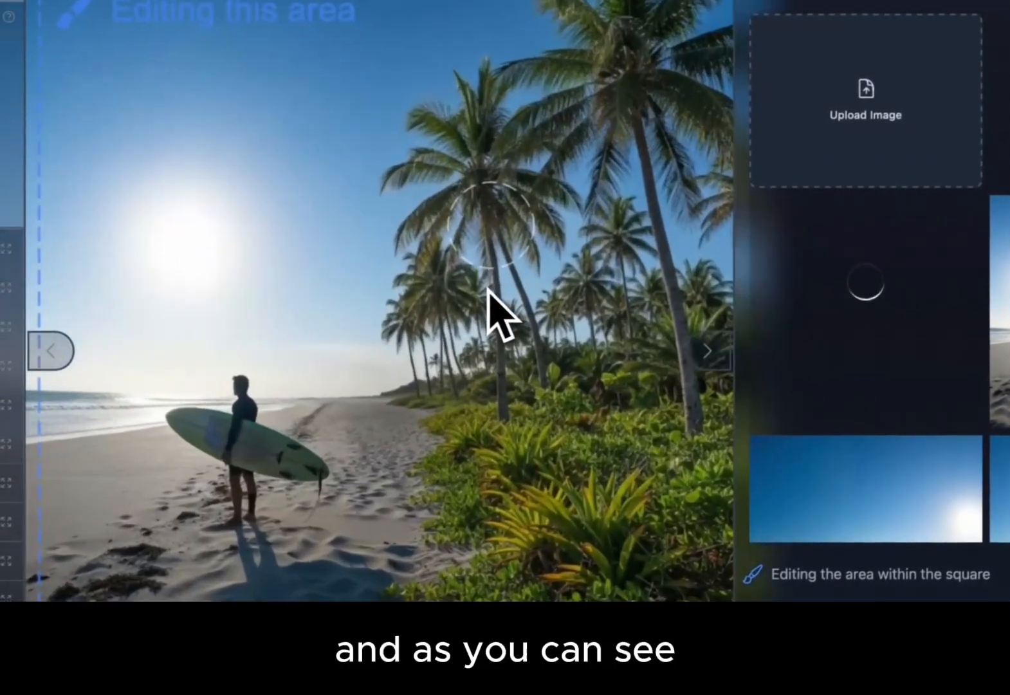
scroll(474, 273, right, 1)
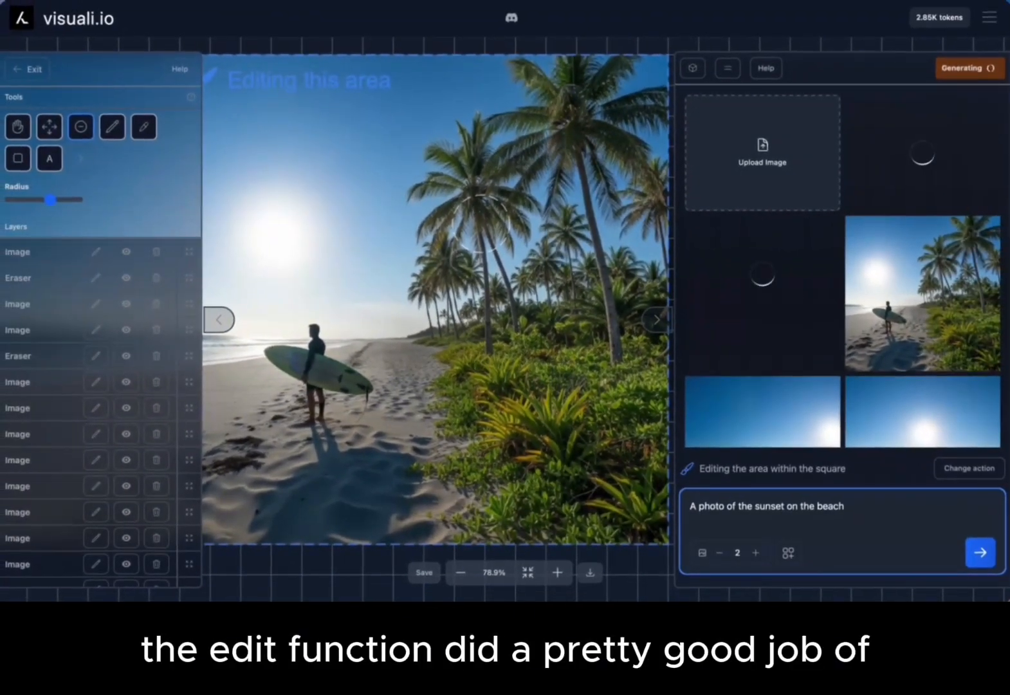
- Select the generated edit with the sparser palm trees and wider sandy path, and add it to the canvas
scroll(509, 319, down, 2)
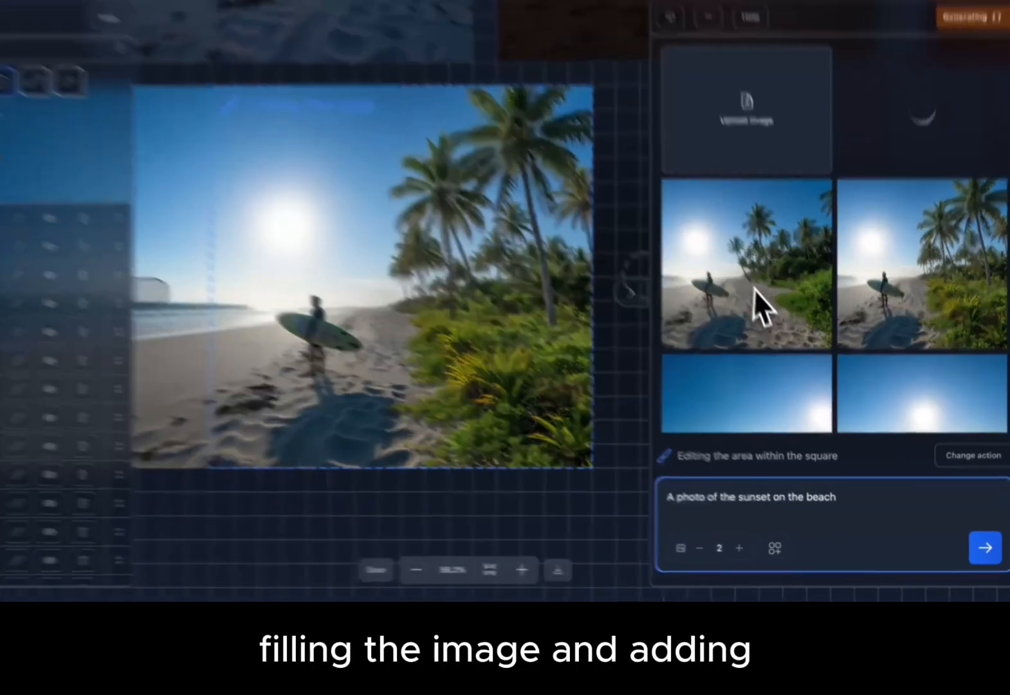
click(775, 319)
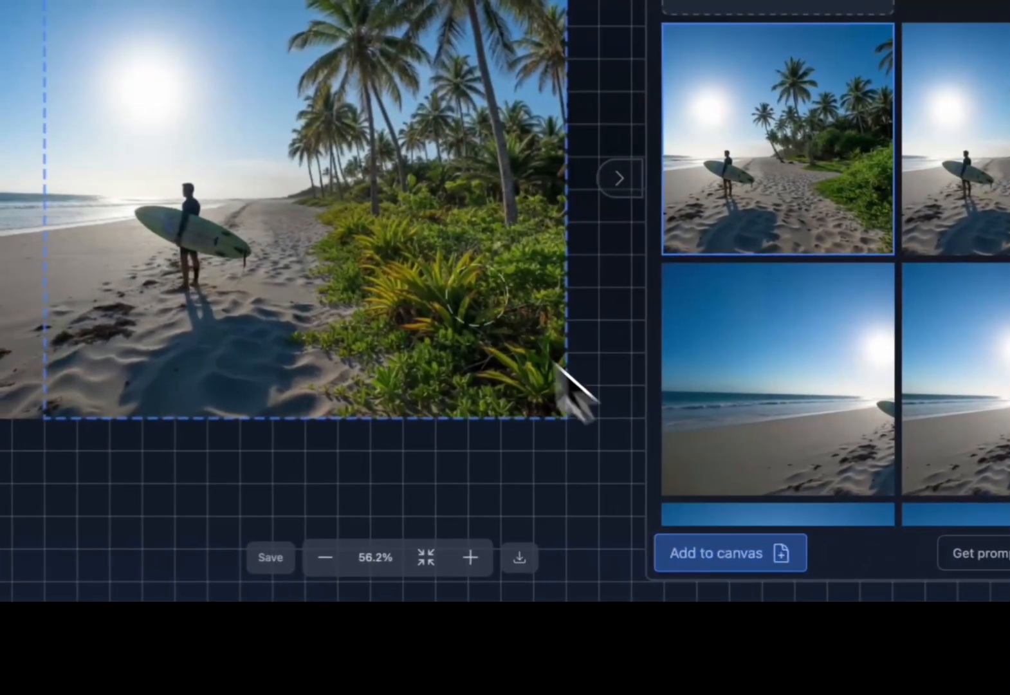
scroll(484, 299, left, 1)
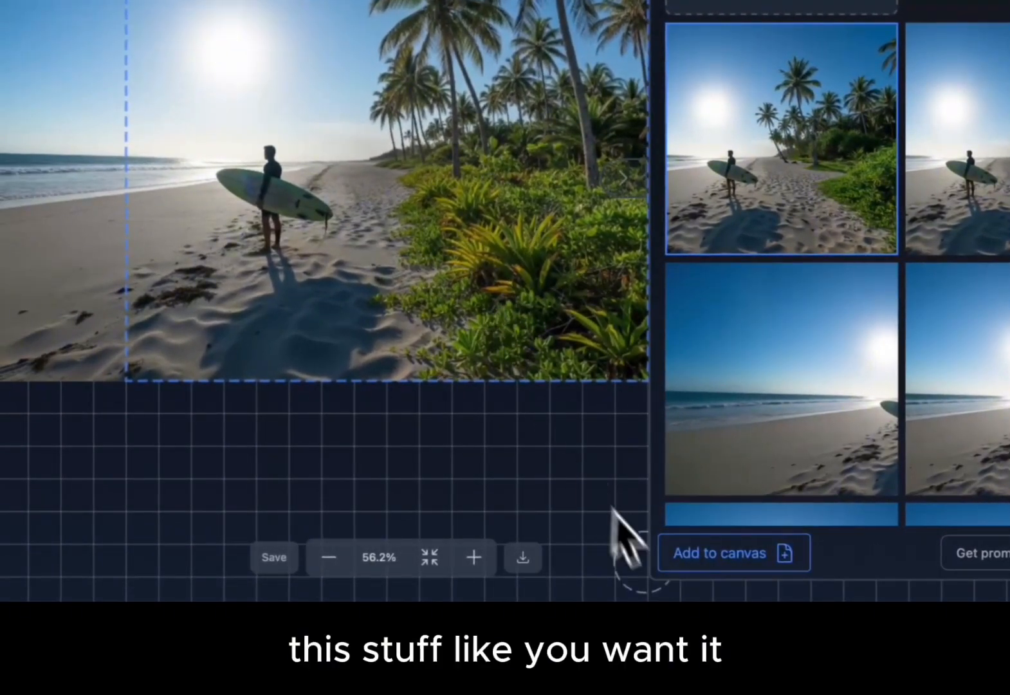
click(730, 567)
scroll(429, 300, right, 1)
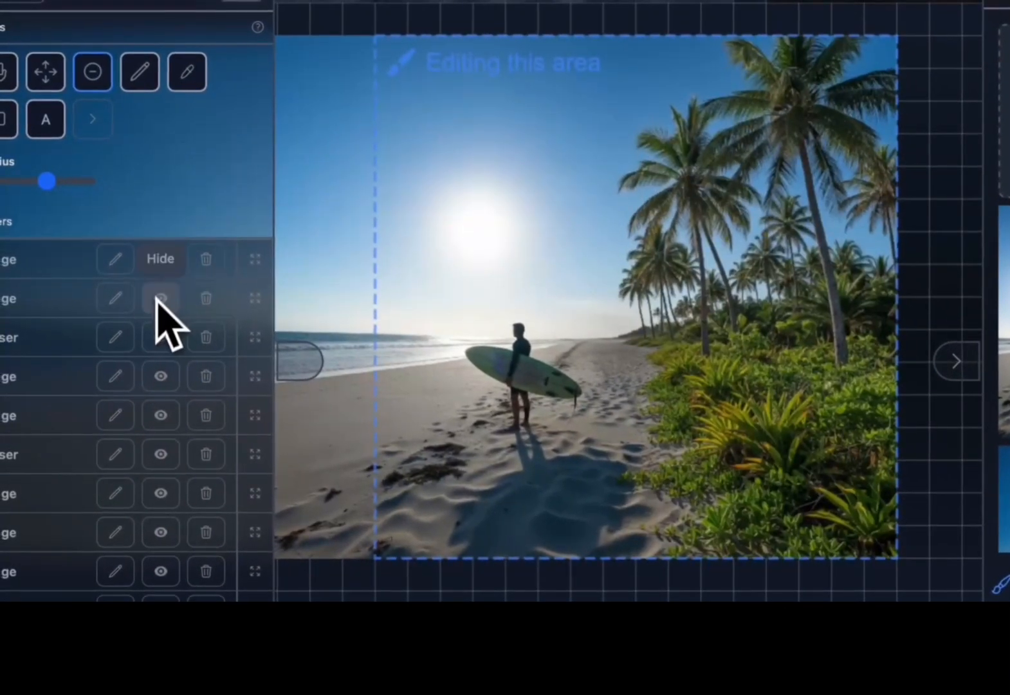
- Compare the two palm-tree edits by toggling the visibility of the two uppermost image layers
click(156, 300)
click(156, 300)
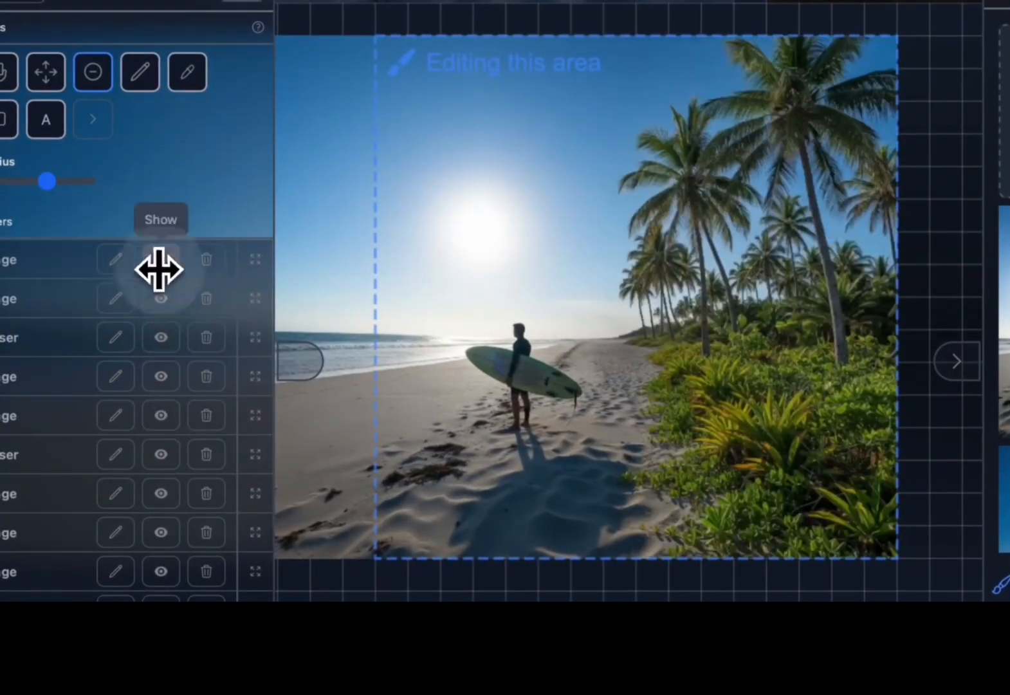
click(158, 269)
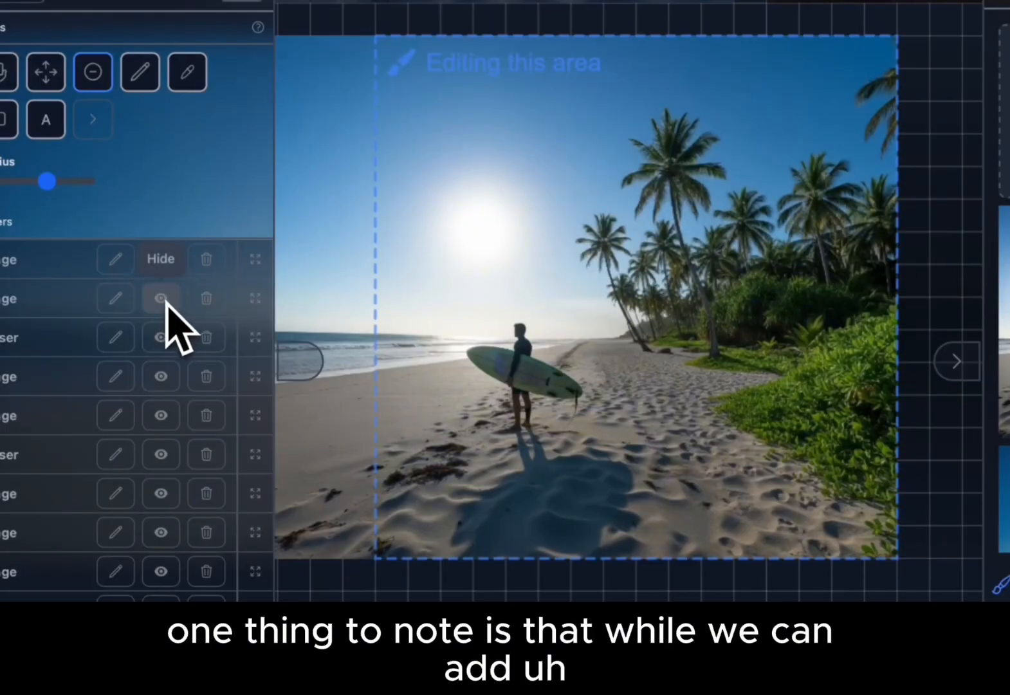
click(166, 261)
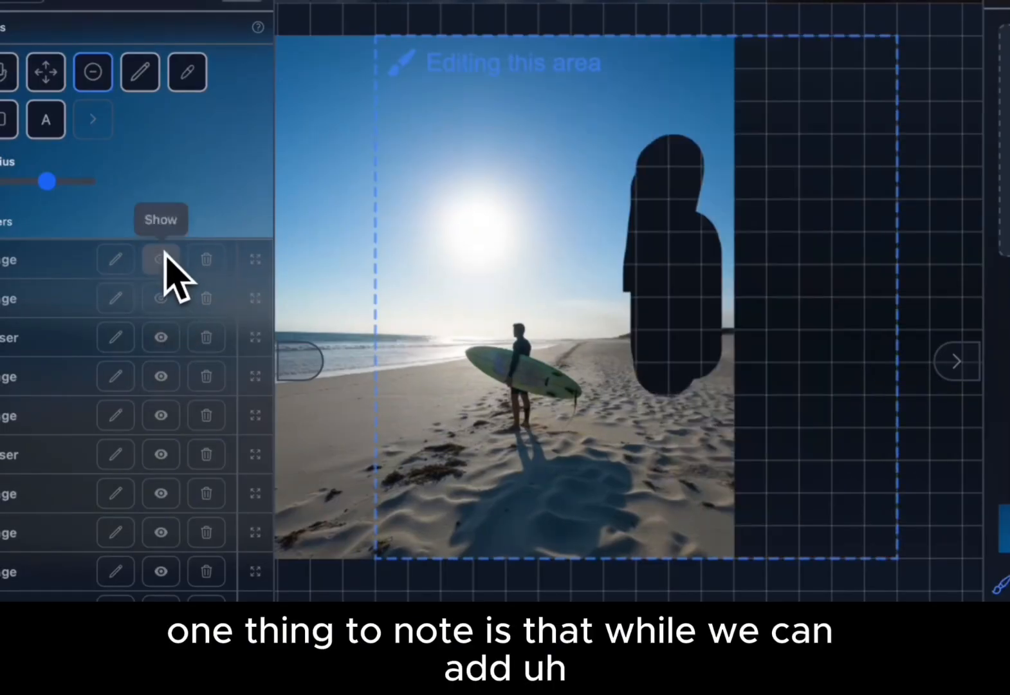
click(164, 254)
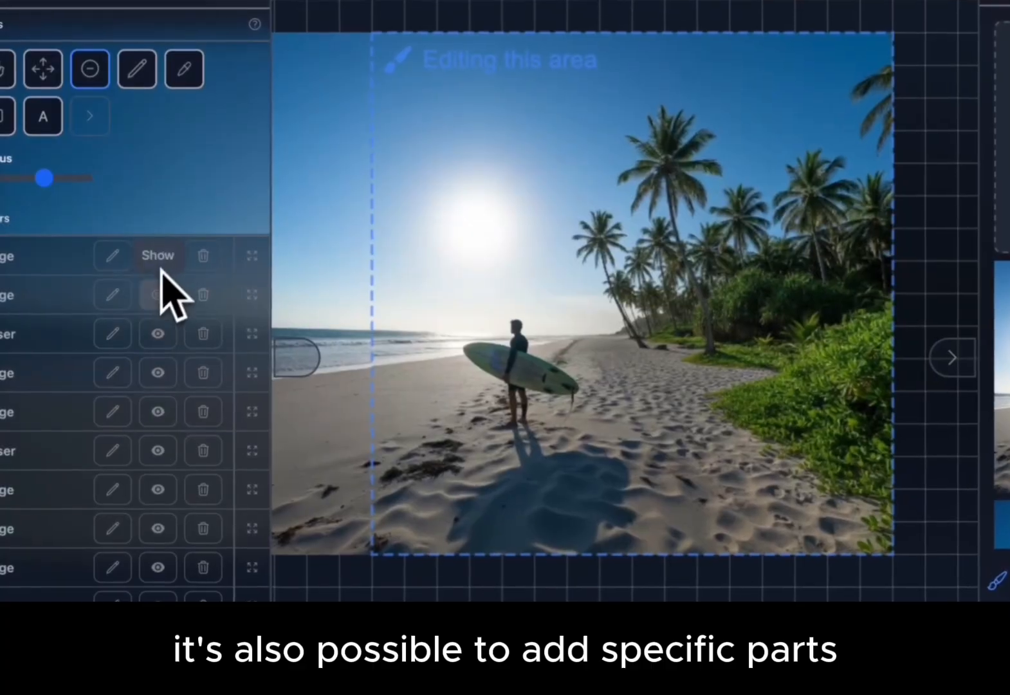
click(162, 257)
click(162, 259)
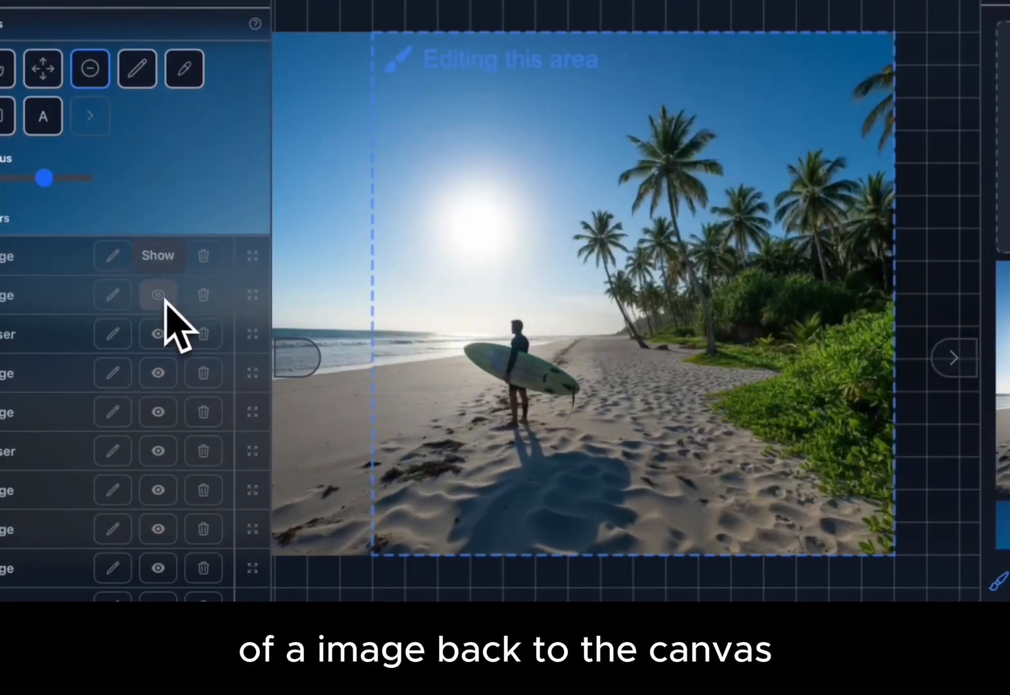
click(164, 257)
click(165, 290)
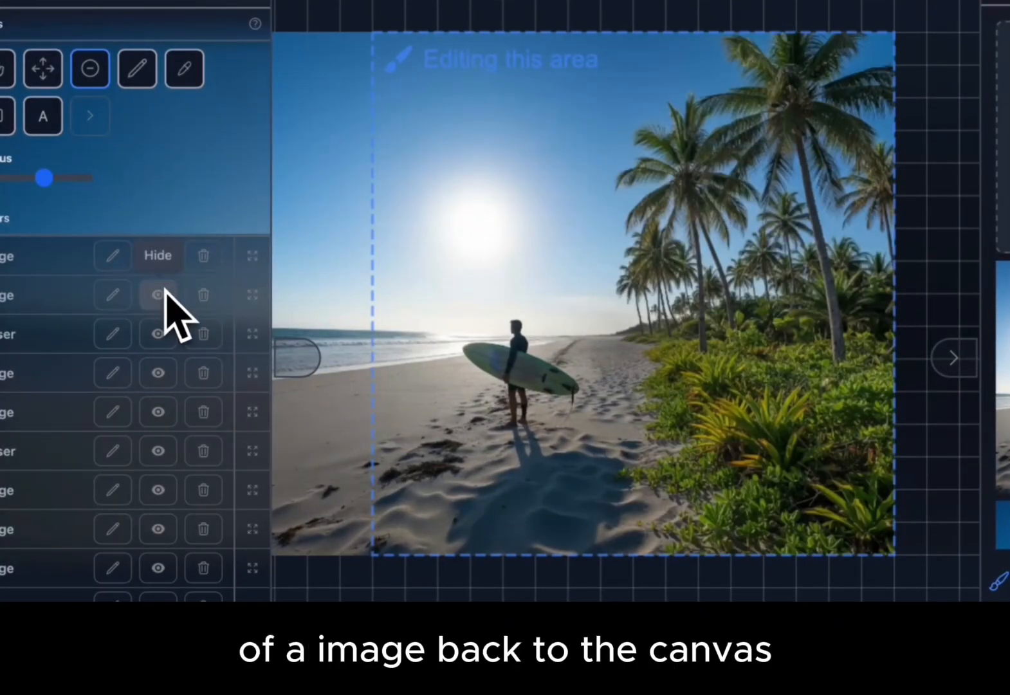
click(165, 261)
click(165, 259)
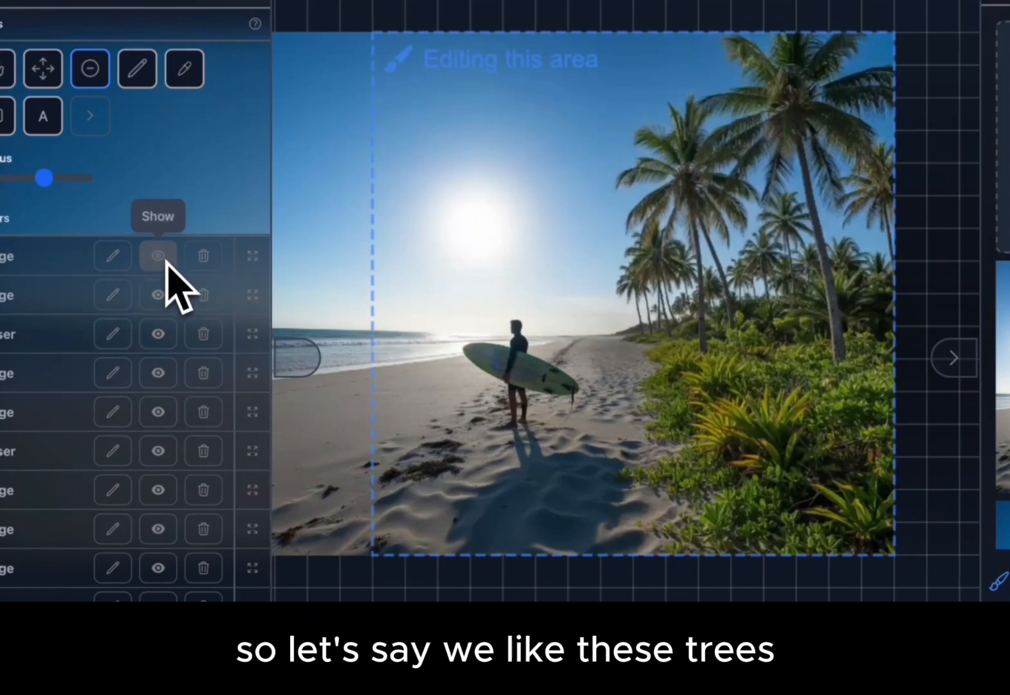
click(166, 260)
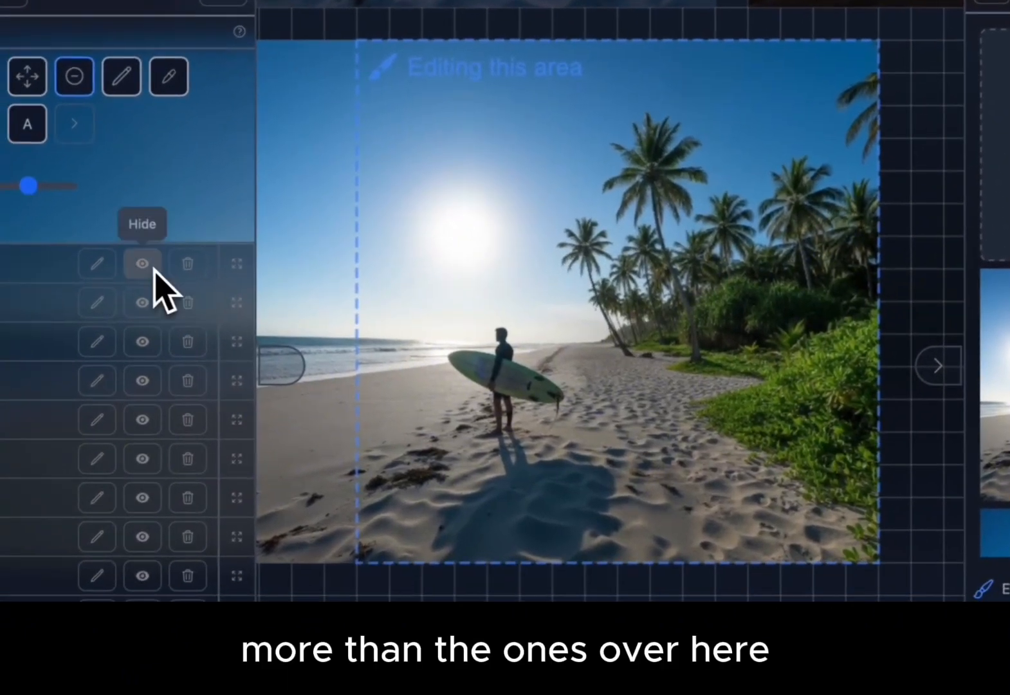
- Show the uppermost image layer with the sparser palm trees and delete it
click(98, 303)
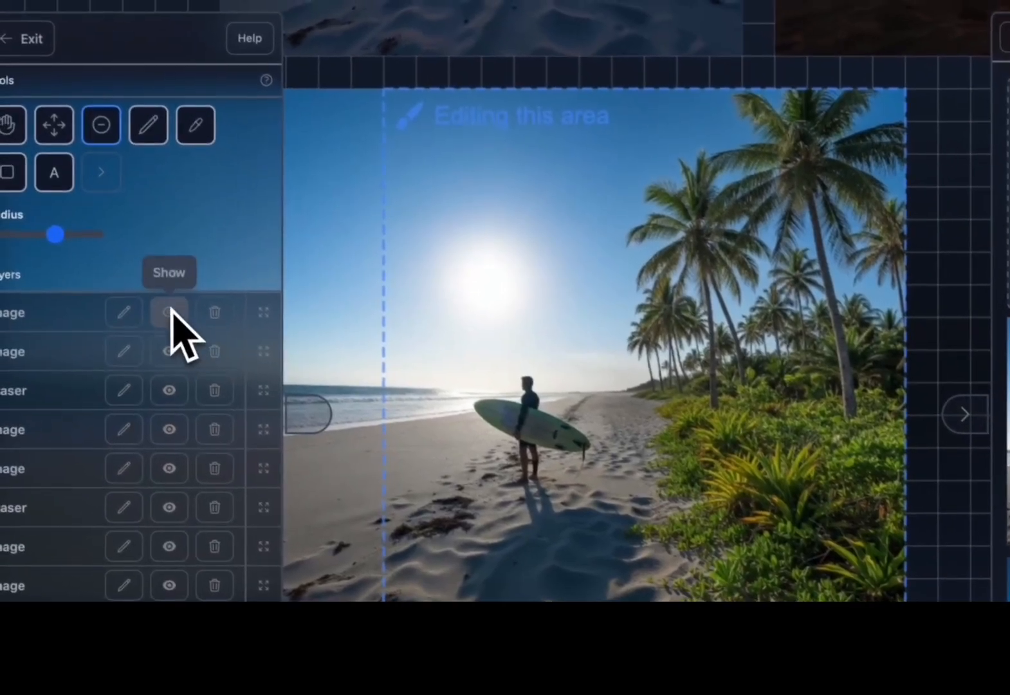
click(170, 312)
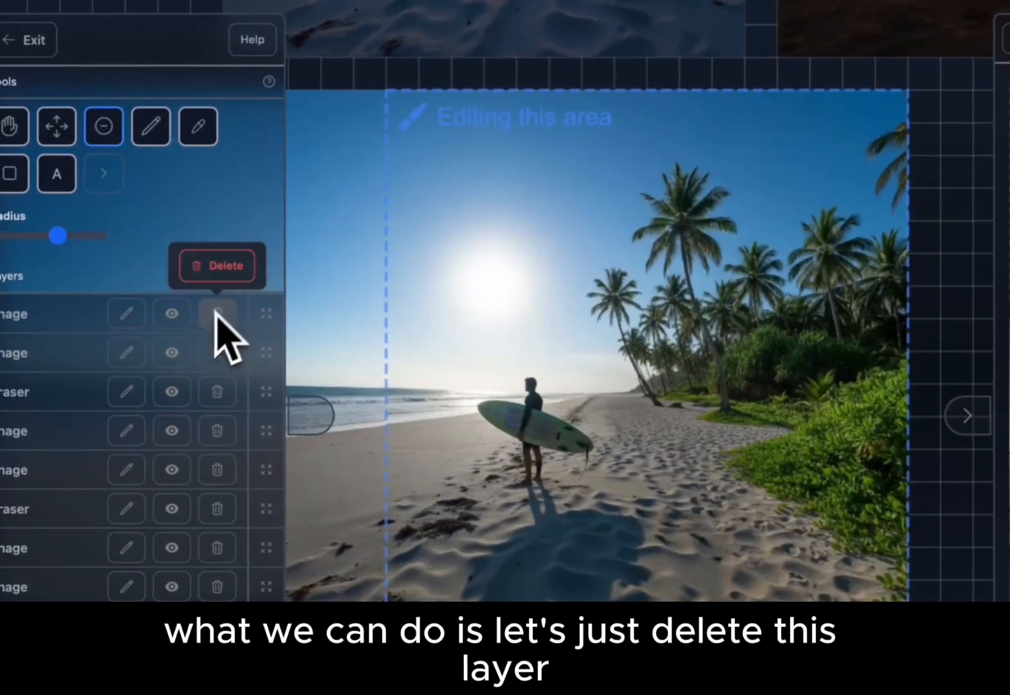
click(235, 273)
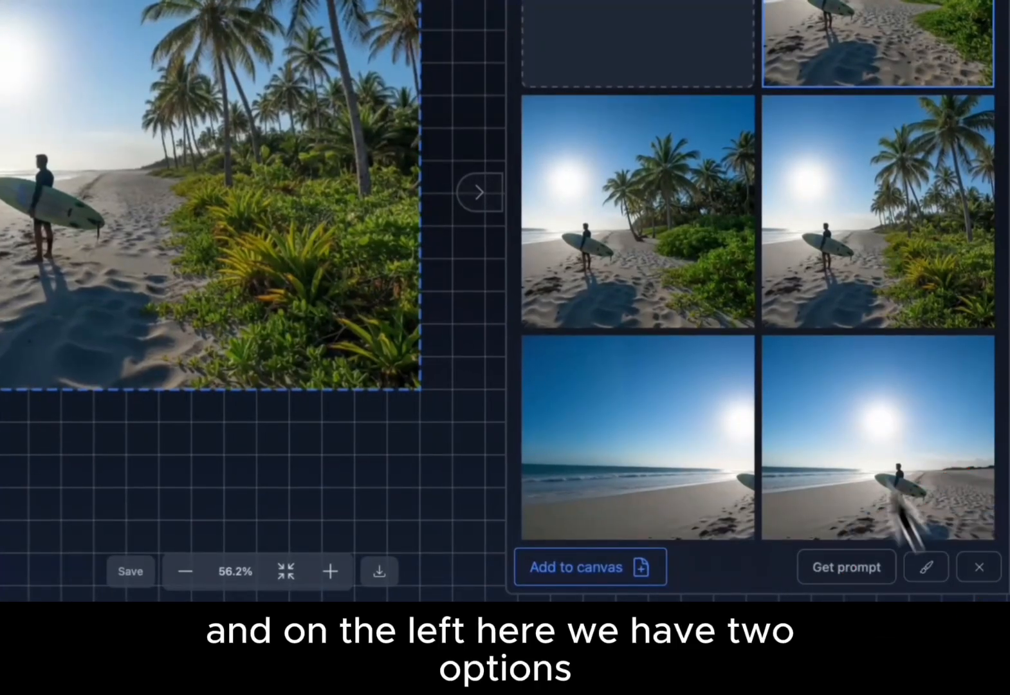
- Paint the palm trees from the selected sparser-palm edit over the taller trees on the canvas, keeping the foreground greenery
click(927, 567)
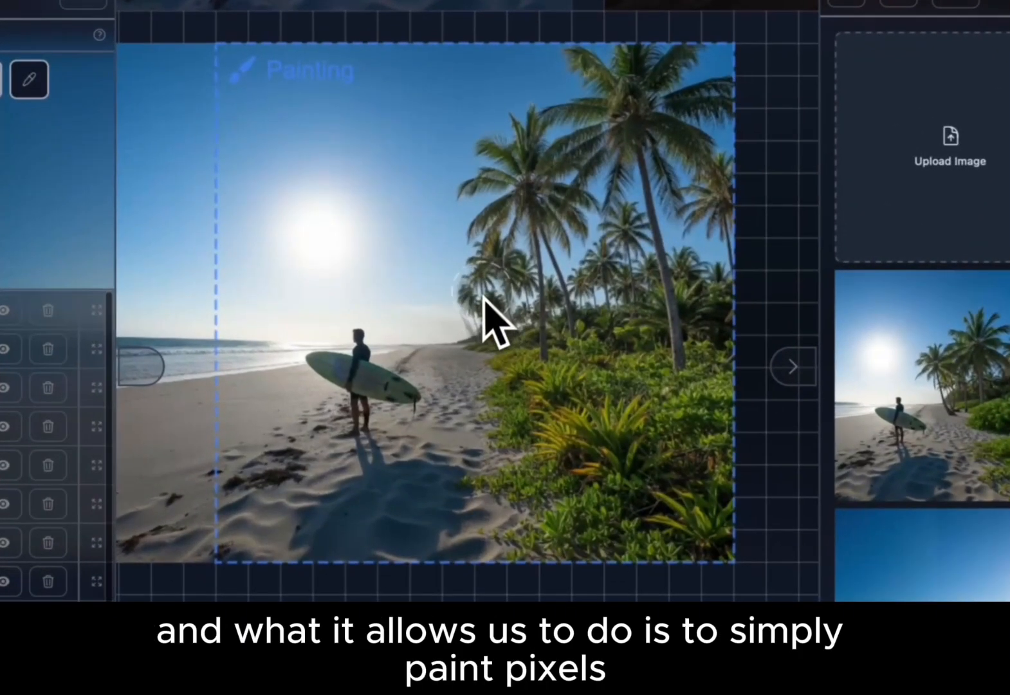
drag(506, 295, 461, 312)
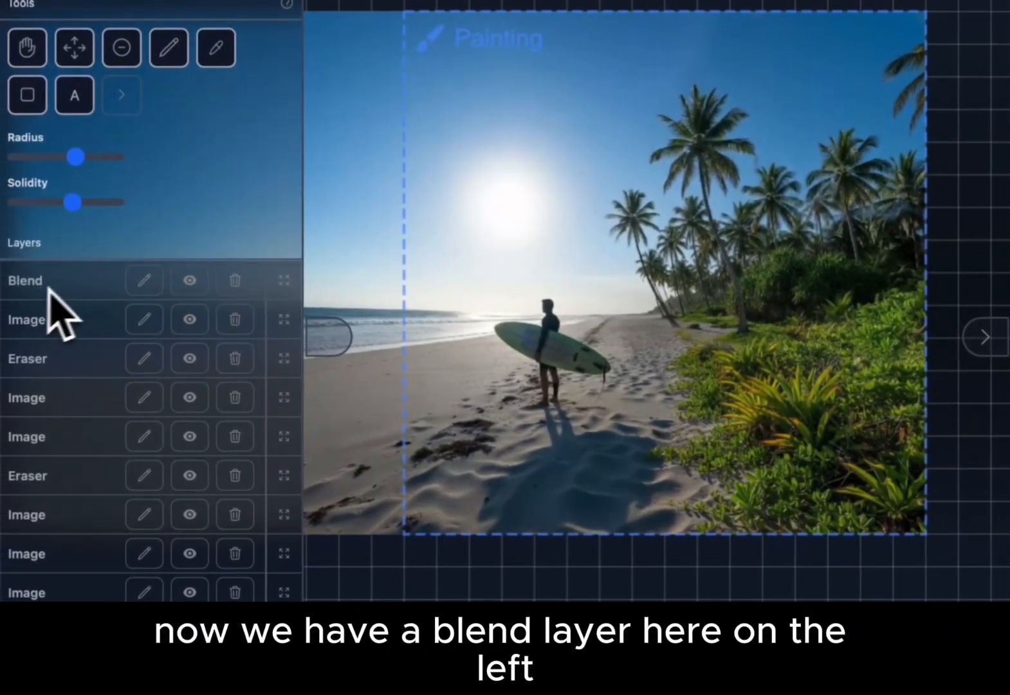
- Toggle the Blend layer's visibility repeatedly to compare the canvas with and without the painted trees
click(186, 283)
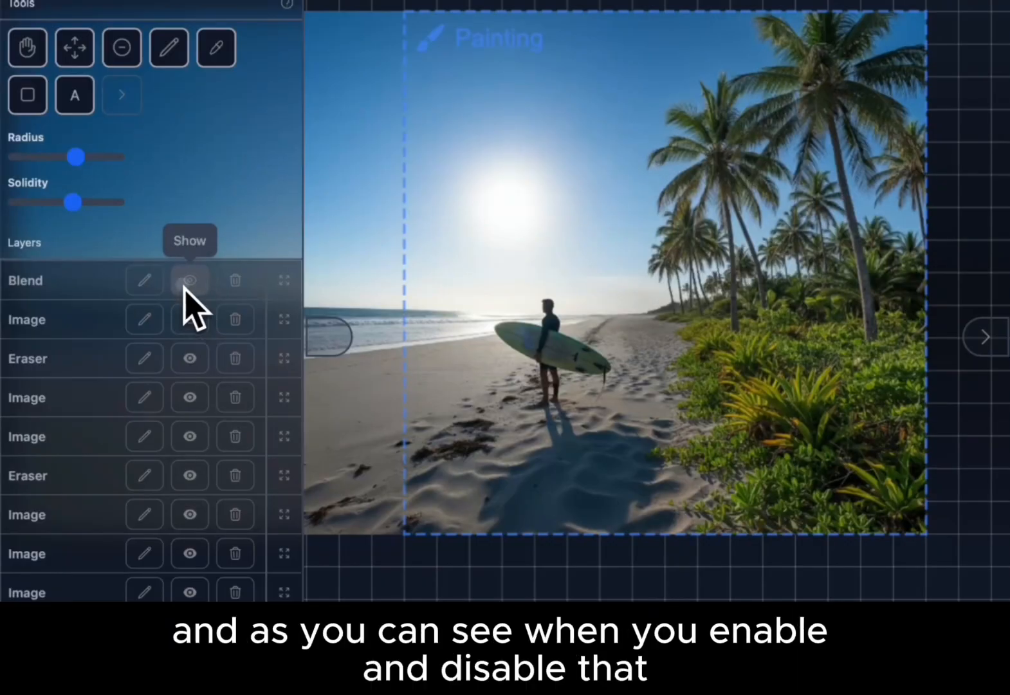
click(187, 284)
click(187, 283)
click(186, 283)
click(187, 283)
click(190, 281)
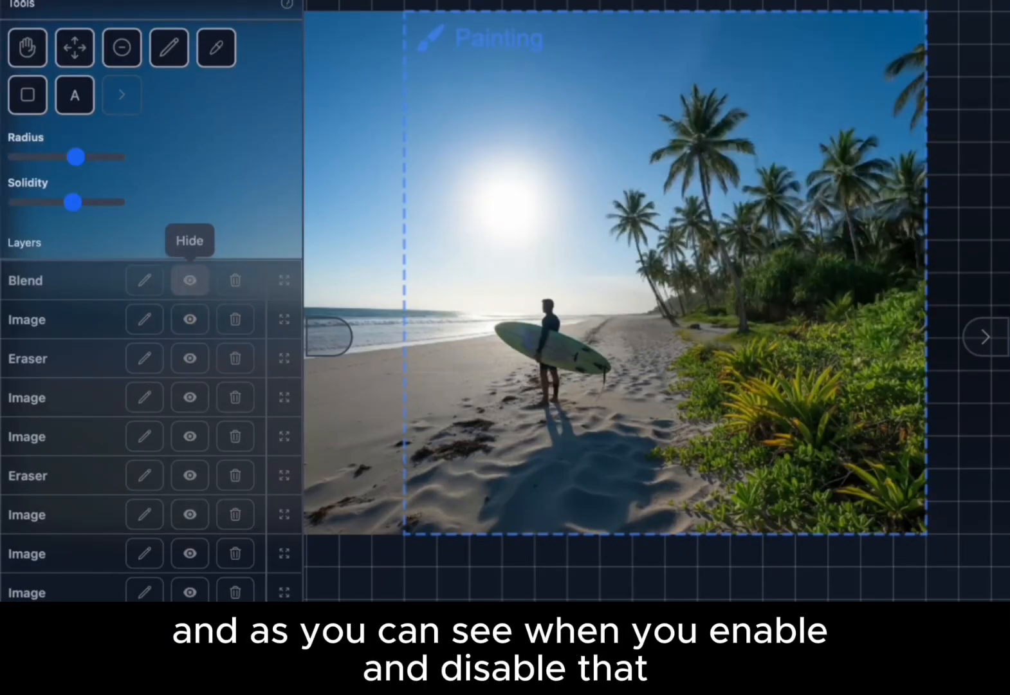
click(190, 280)
click(190, 281)
click(190, 280)
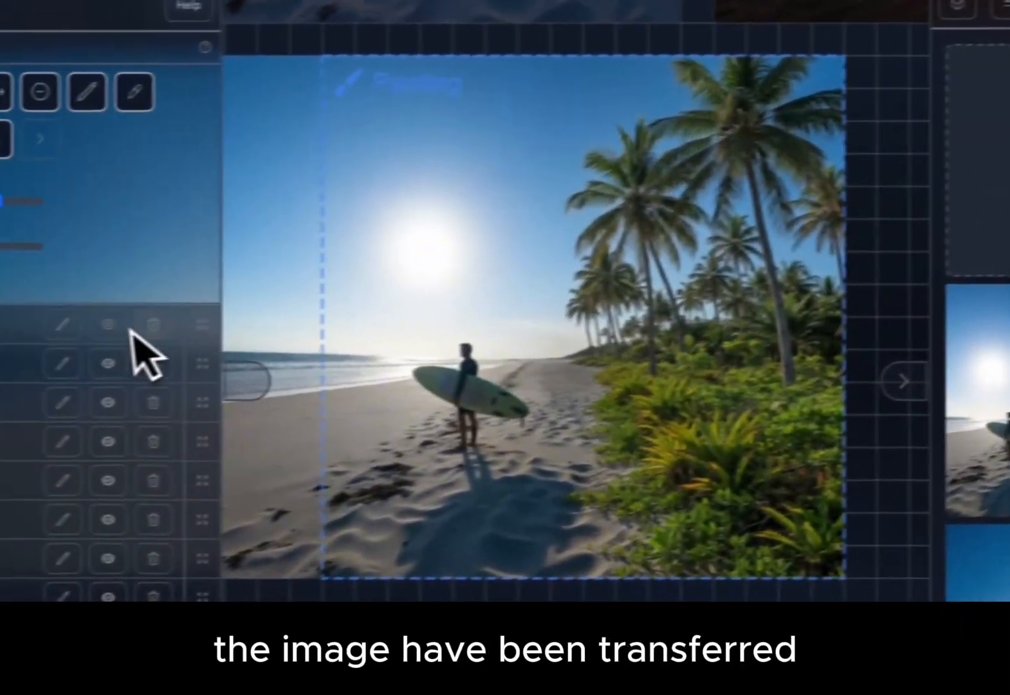
click(157, 324)
click(158, 324)
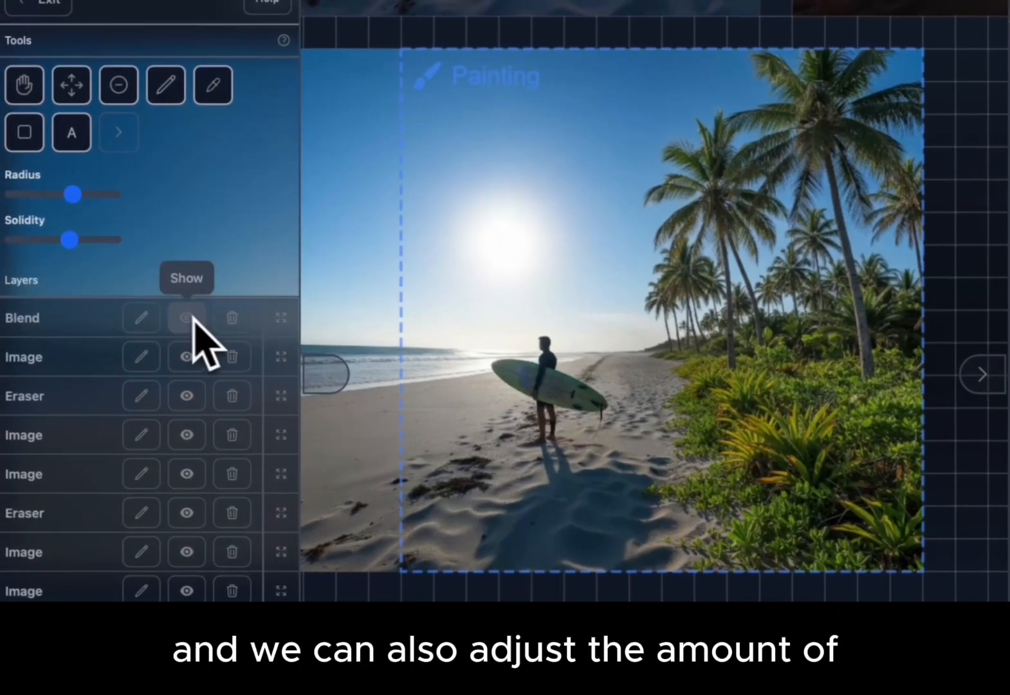
click(169, 322)
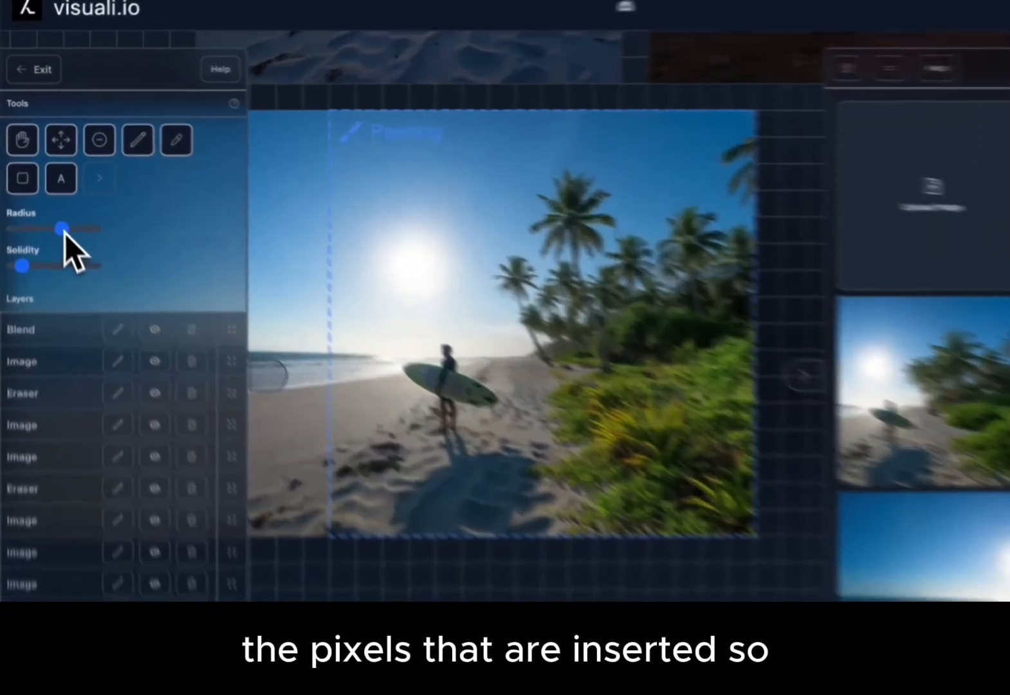
- Try blend strokes over the foreground greenery at different brush settings, raising Radius and Solidity to their maximum
drag(60, 203, 68, 205)
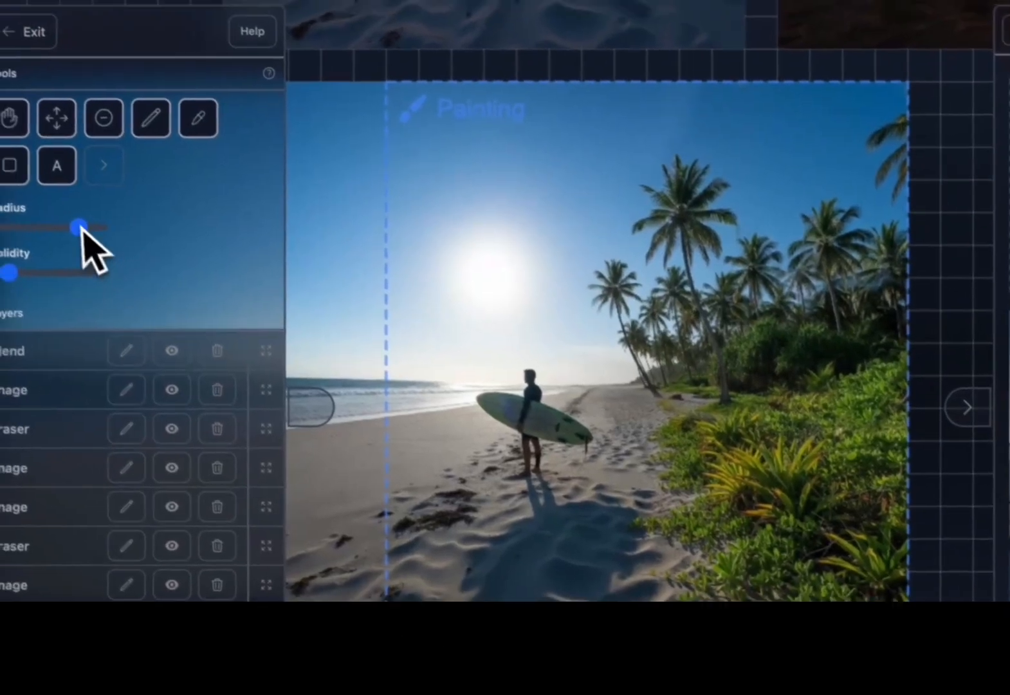
drag(96, 260, 152, 258)
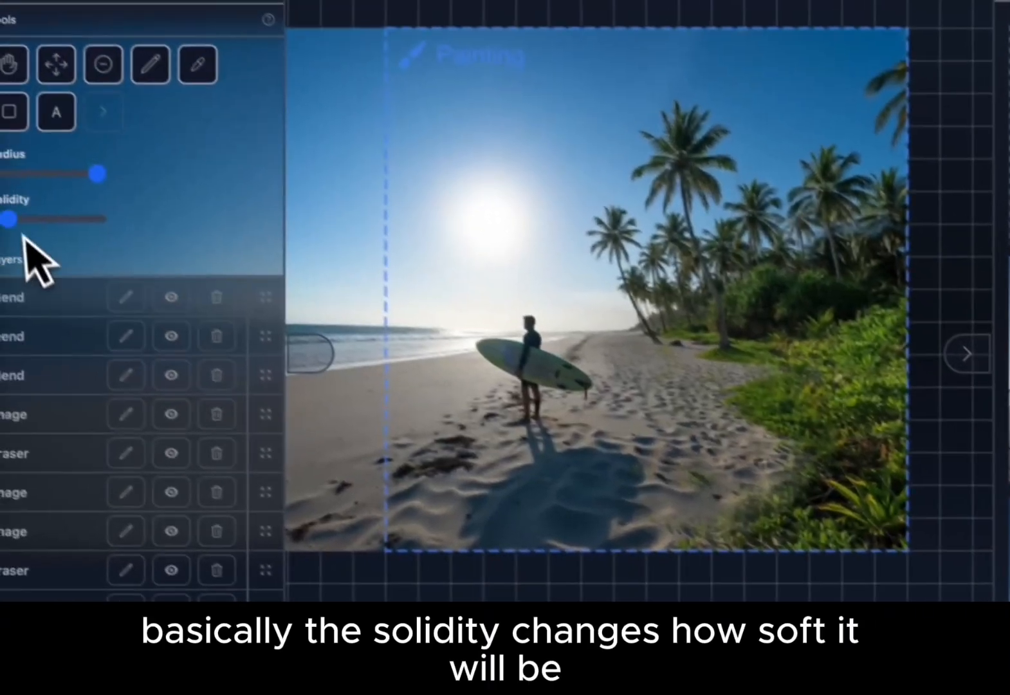
drag(24, 230, 75, 242)
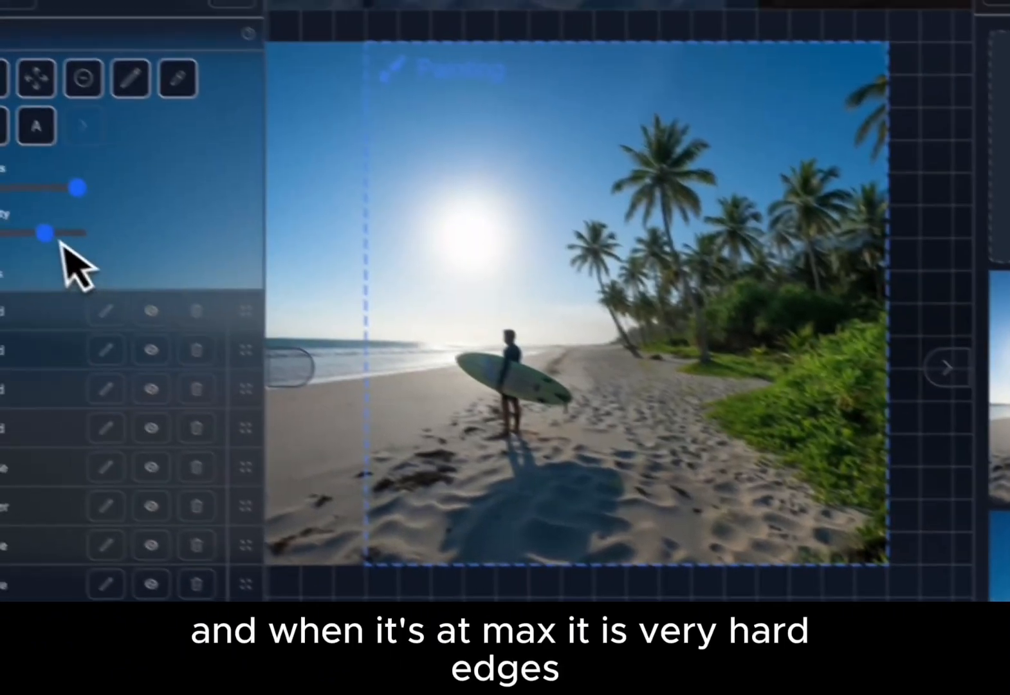
drag(57, 236, 129, 251)
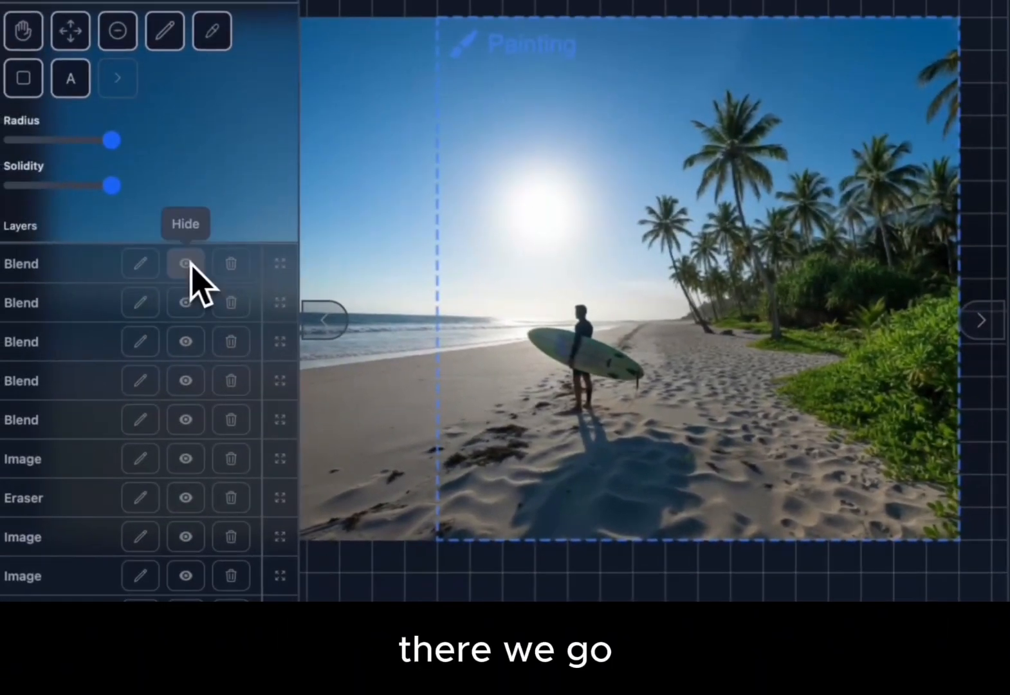
- Hide the test Blend layers stacked above the first Blend layer
click(190, 264)
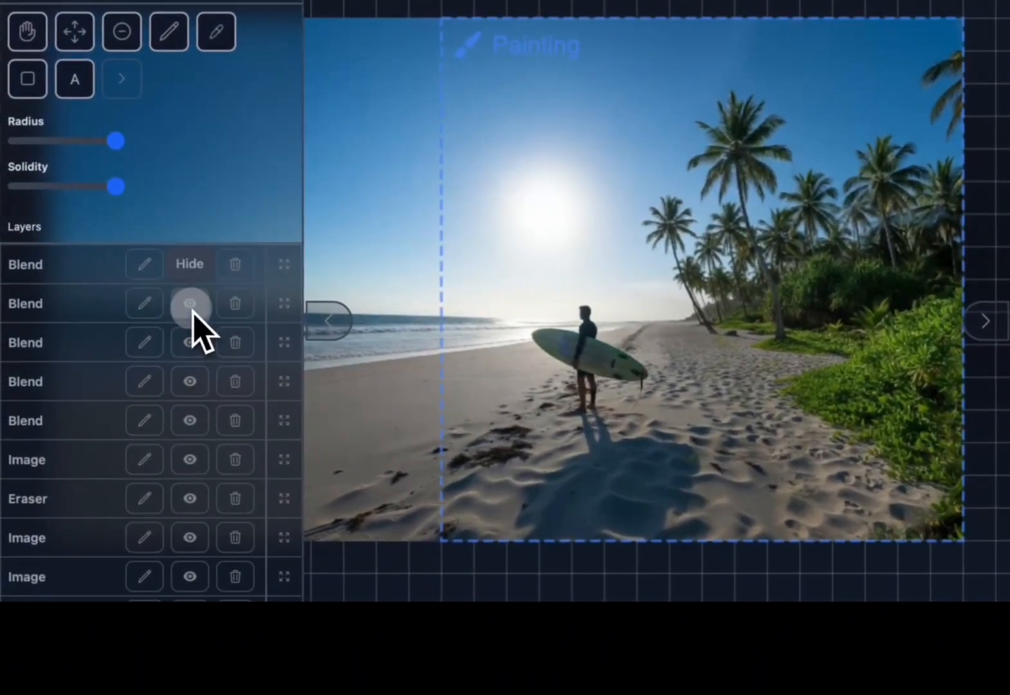
click(191, 304)
click(199, 350)
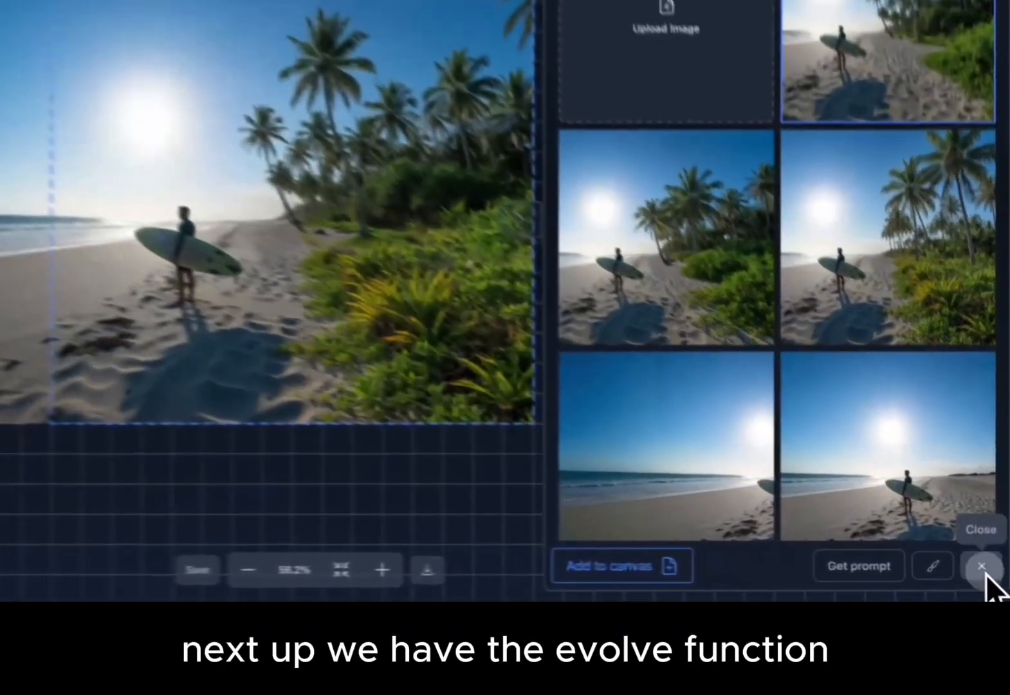
- Deselect the source image and change the action from editing to Evolve
click(990, 569)
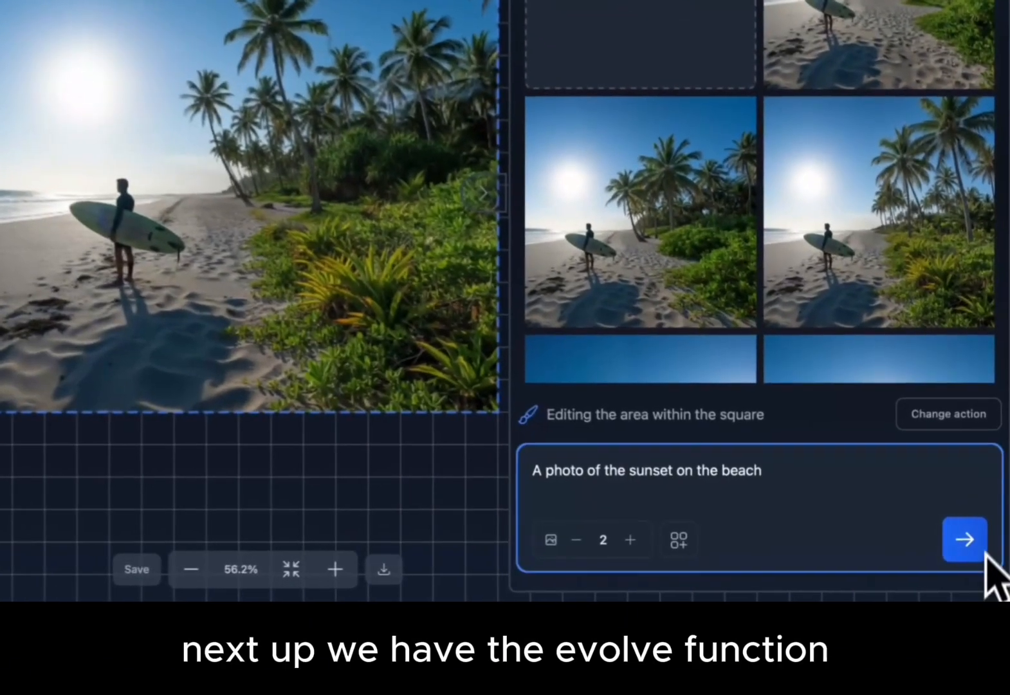
click(981, 473)
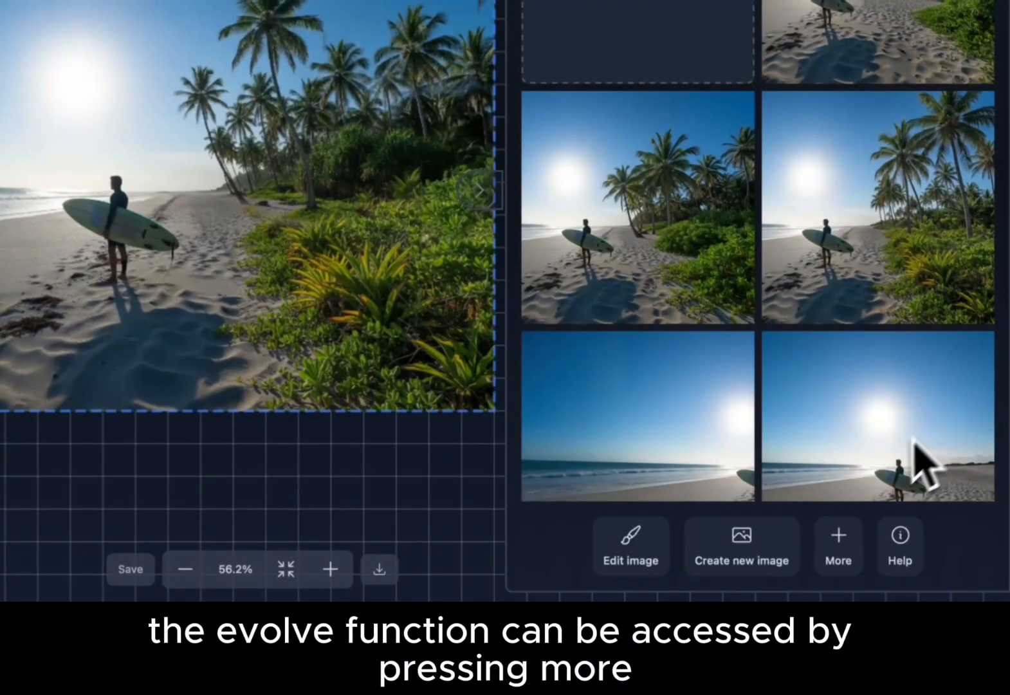
click(849, 542)
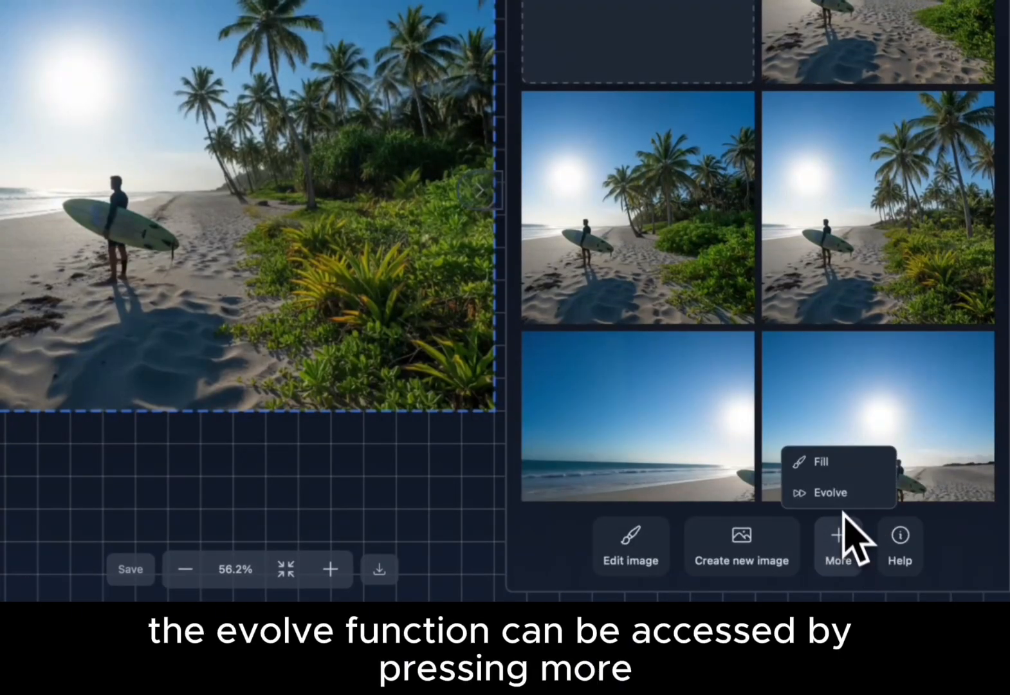
click(836, 491)
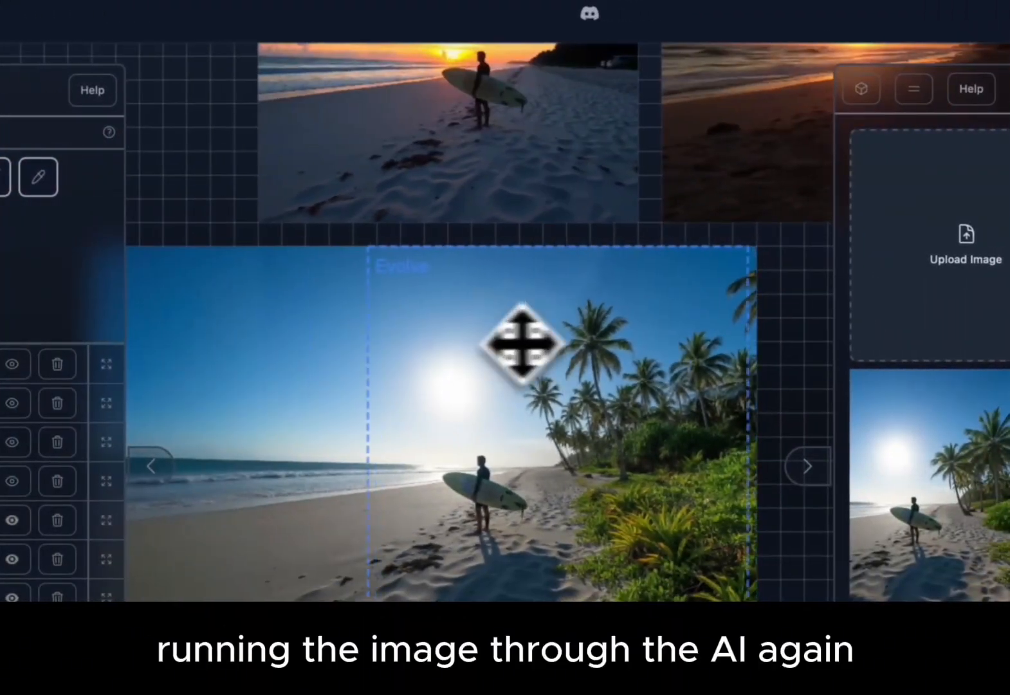
- Position the Evolve square over the surfer in the wide beach image and replace the prompt with "A abstract oil painting"
drag(521, 344, 441, 344)
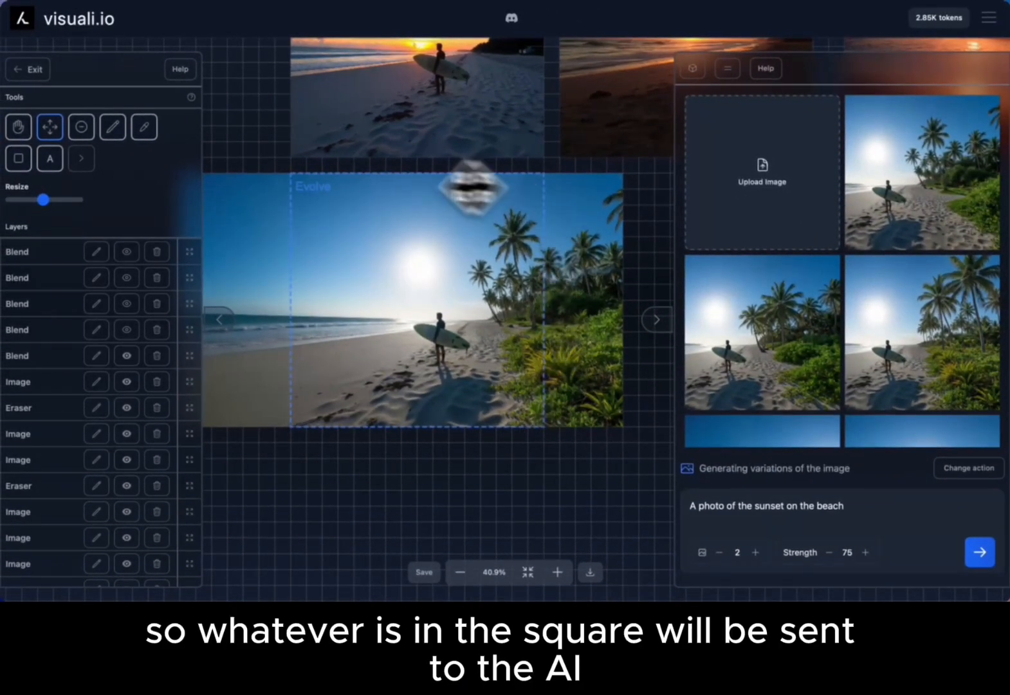
scroll(356, 223, up, 3)
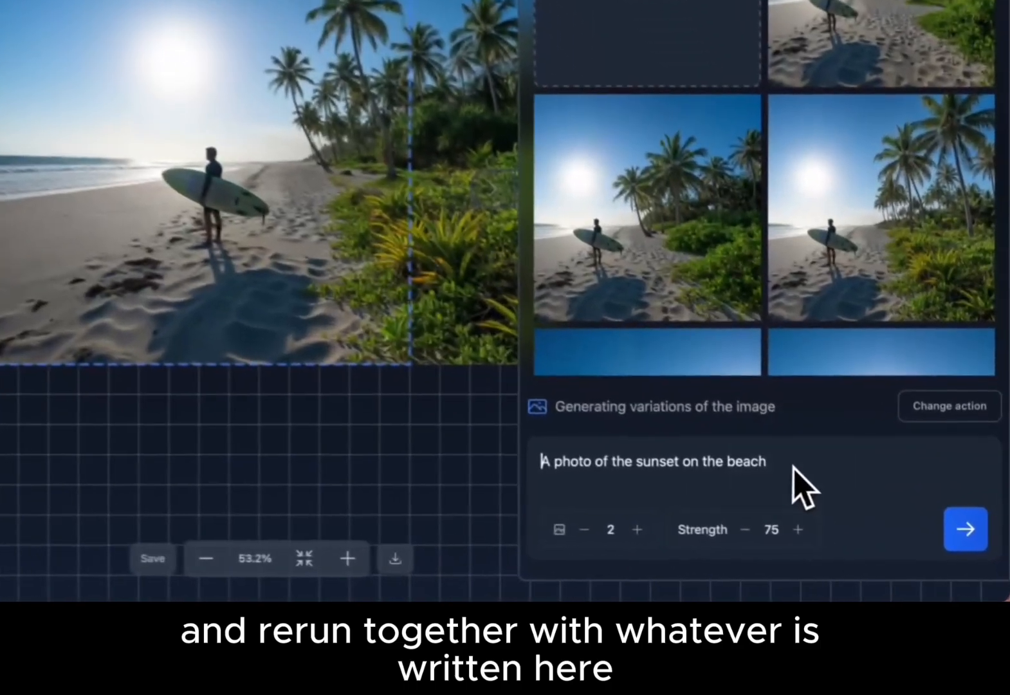
drag(856, 509, 685, 510)
key(BackSpace)
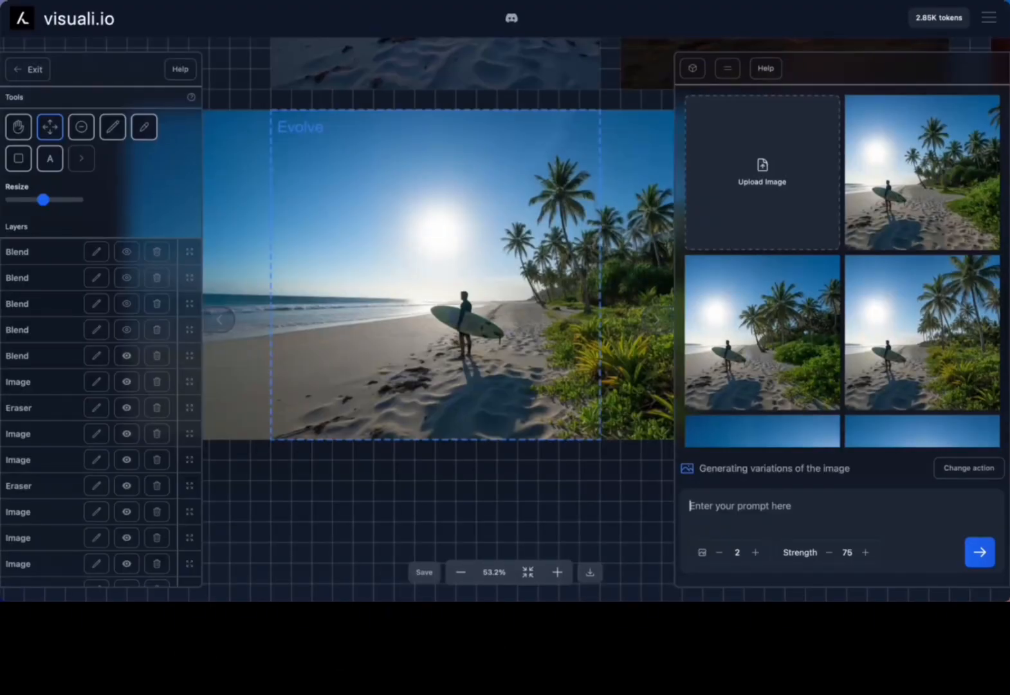
text(A)
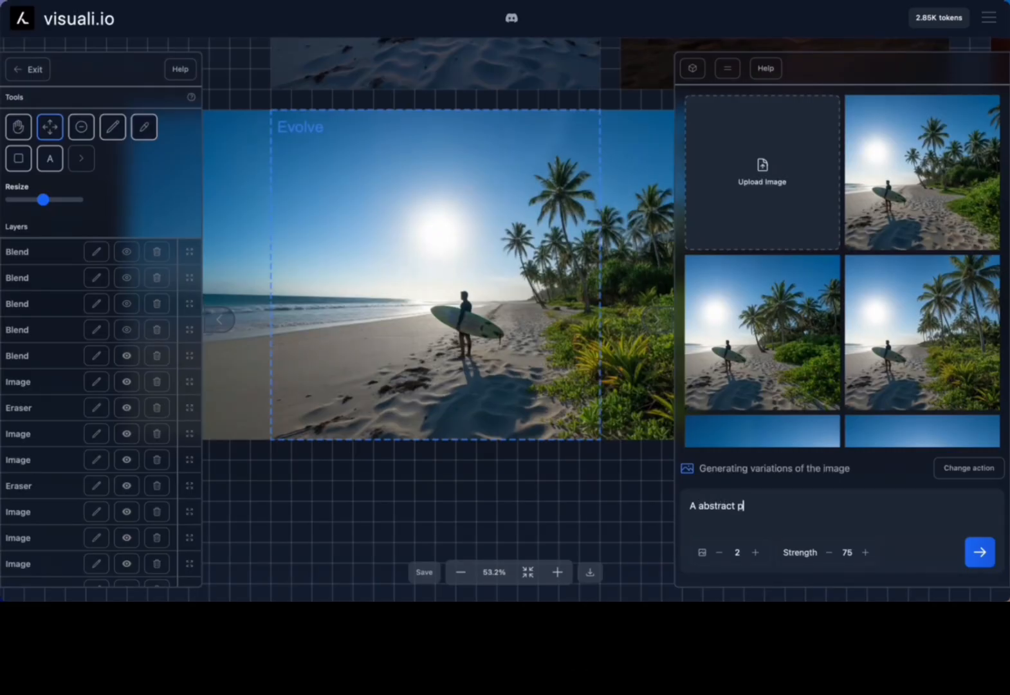
text( abstract oil painting)
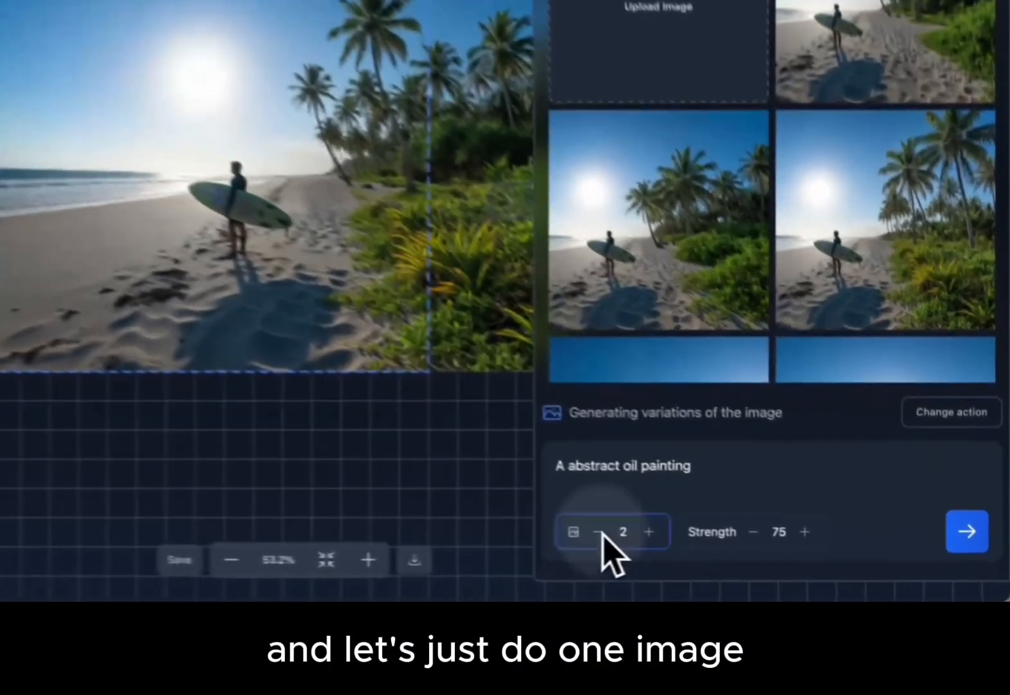
- Set the number of variations to 1 and the Strength to 85, and generate the evolved image
click(720, 552)
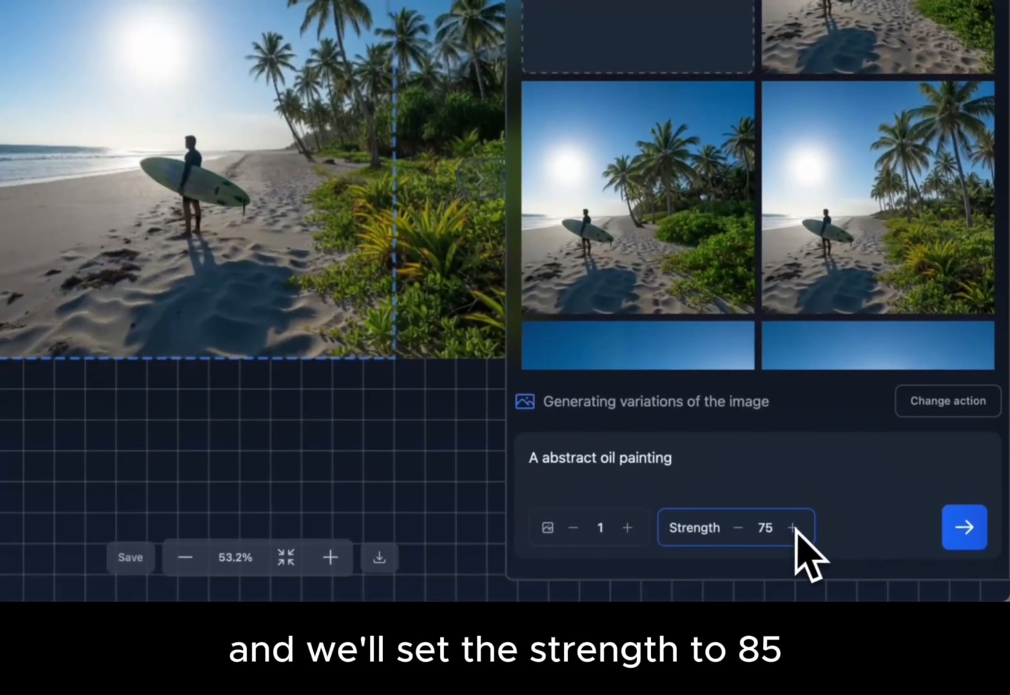
click(794, 527)
click(793, 528)
click(794, 528)
click(793, 527)
click(793, 528)
click(966, 531)
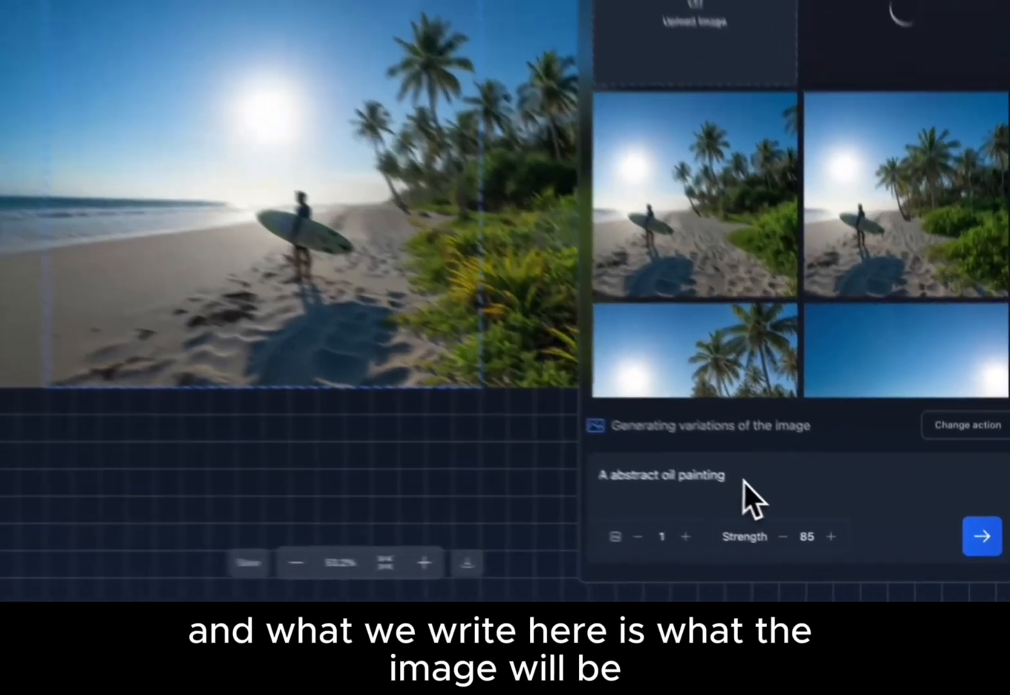
mouse_move(802, 511)
mouse_down()
mouse_move(680, 511)
mouse_move(692, 509)
mouse_up()
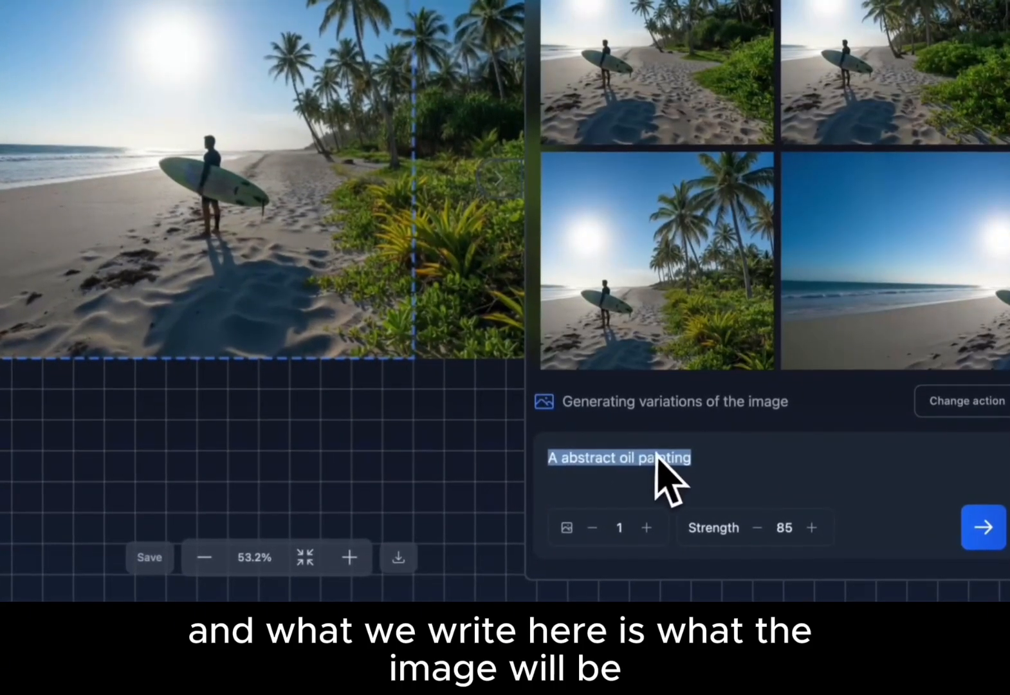
key(BackSpace)
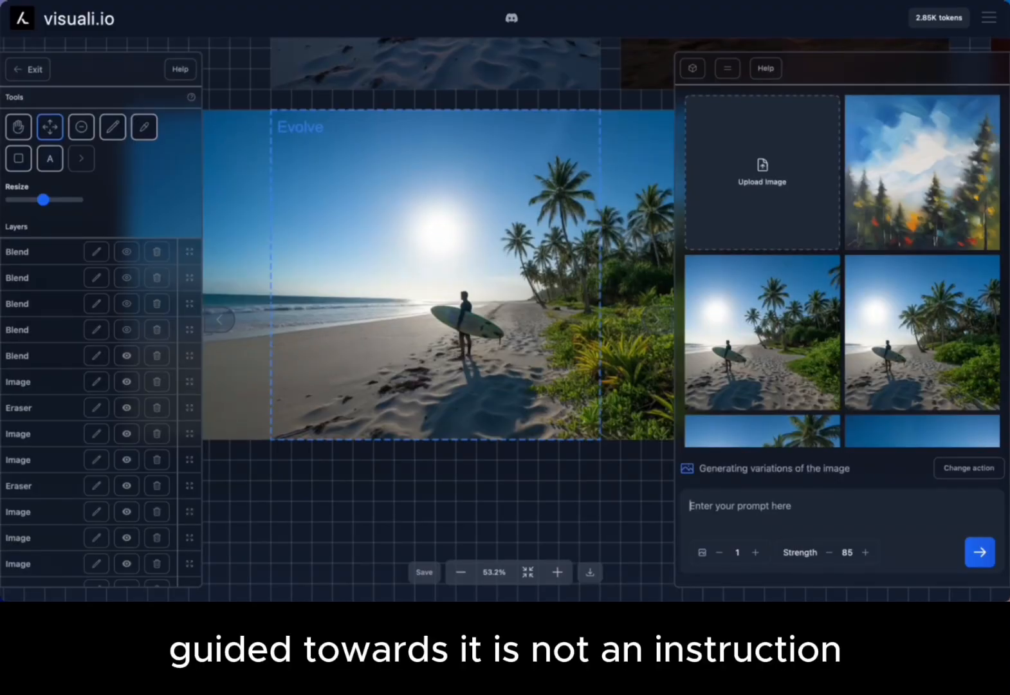
click(811, 507)
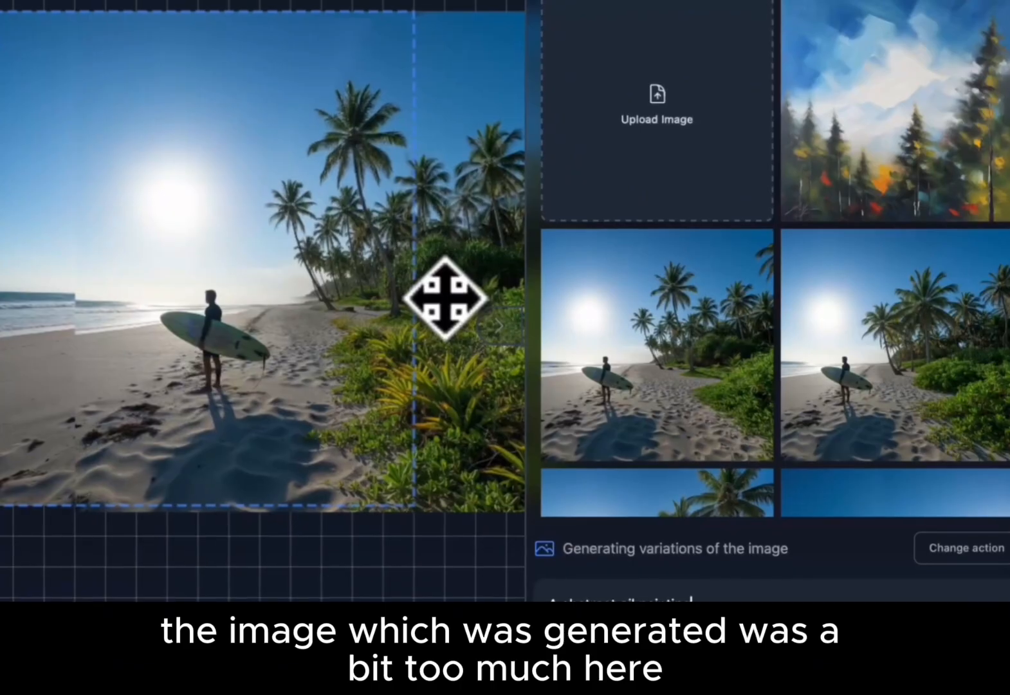
key(BackSpace)
key(BackSpace)
key(BackSpace)
key(BackSpace)
key(BackSpace)
key(BackSpace)
key(BackSpace)
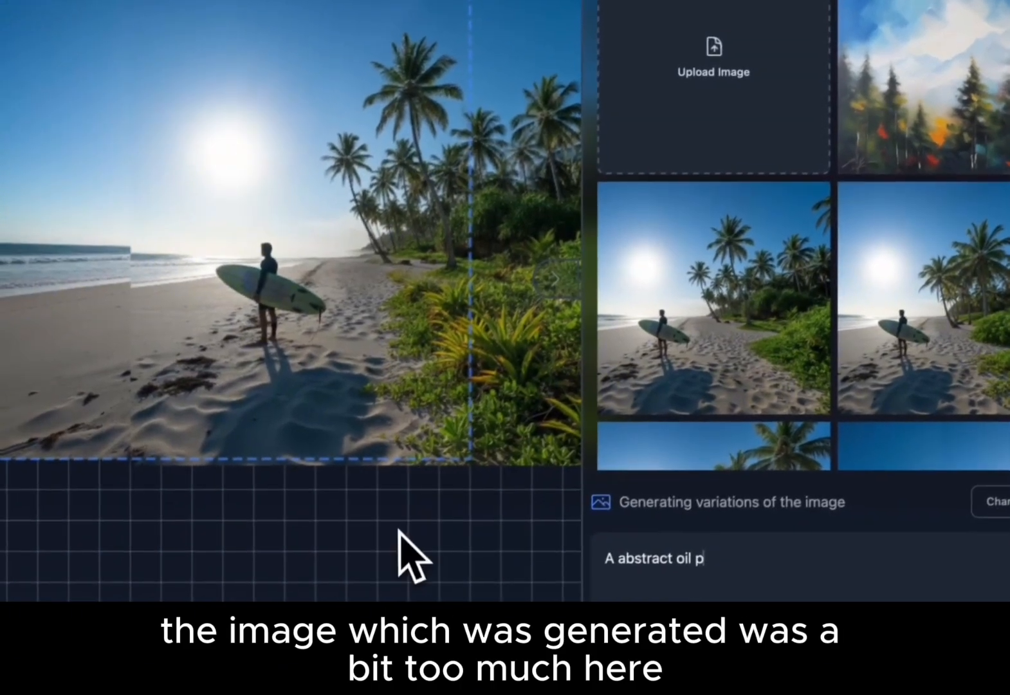
- Place the generated abstract forest painting on the canvas directly below the wide beach image
mouse_move(514, 367)
mouse_down()
mouse_move(515, 331)
mouse_move(514, 362)
mouse_up()
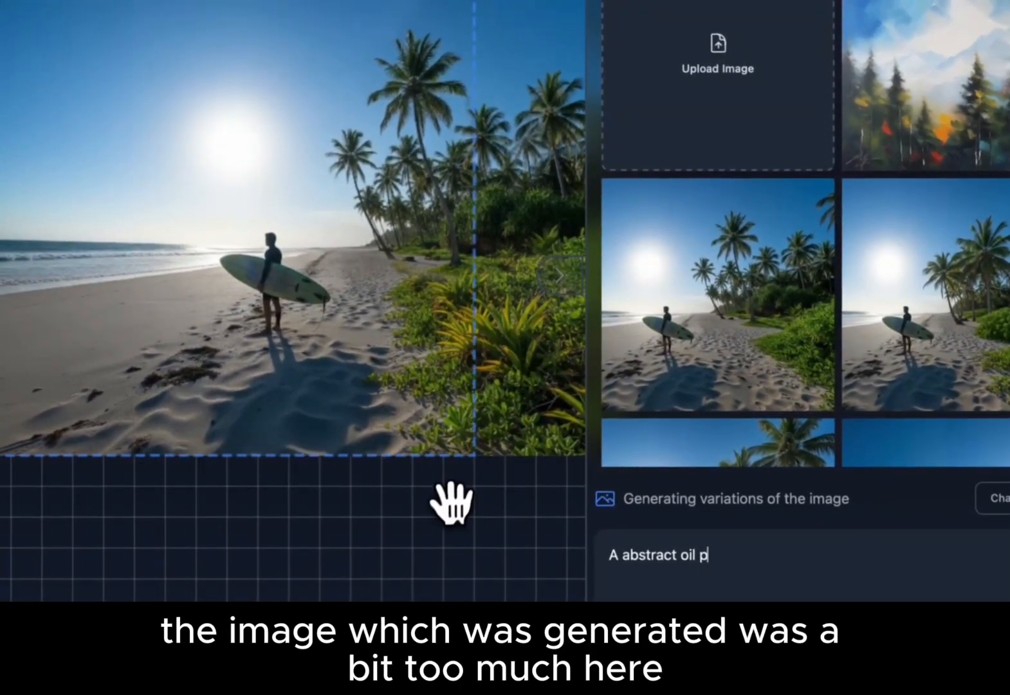
scroll(458, 498, down, 3)
drag(929, 79, 193, 597)
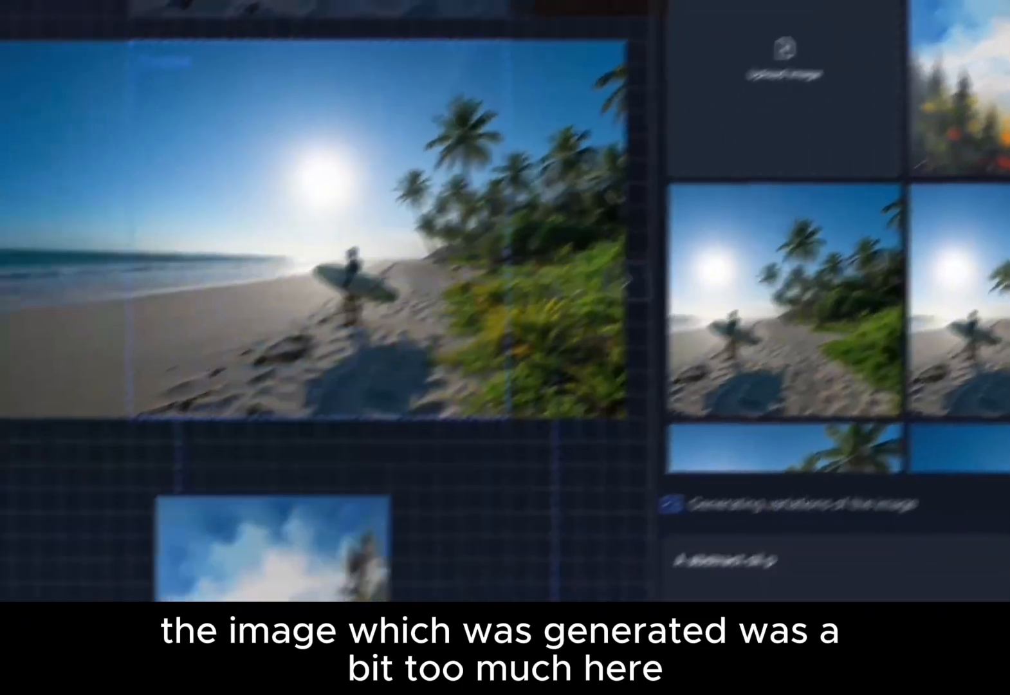
drag(307, 599, 430, 544)
scroll(513, 251, up, 1)
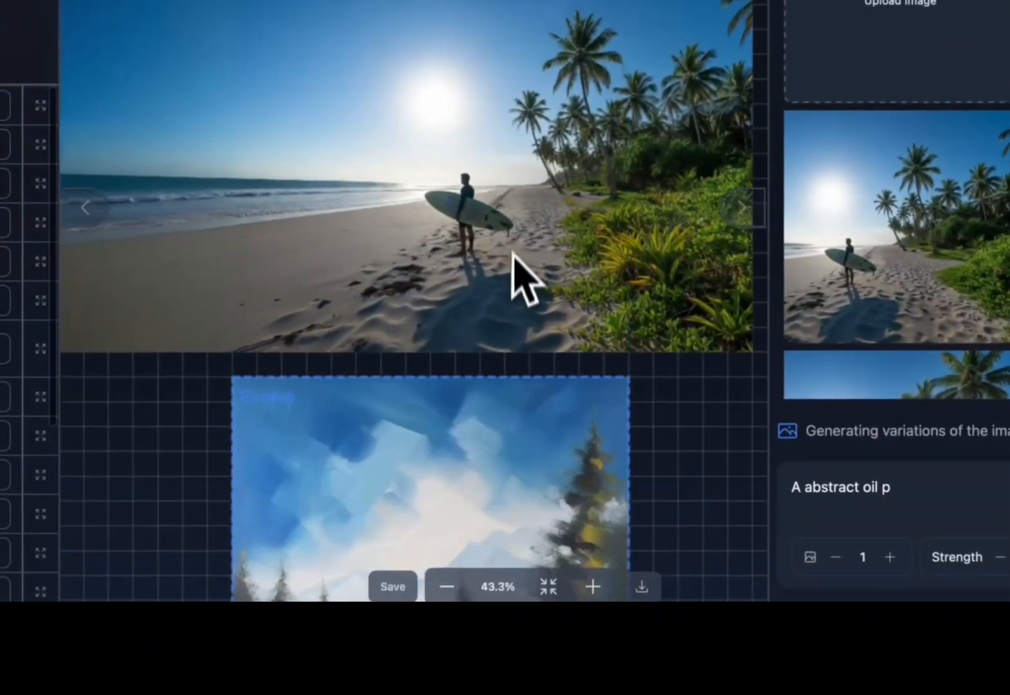
scroll(513, 234, down, 5)
scroll(512, 234, up, 4)
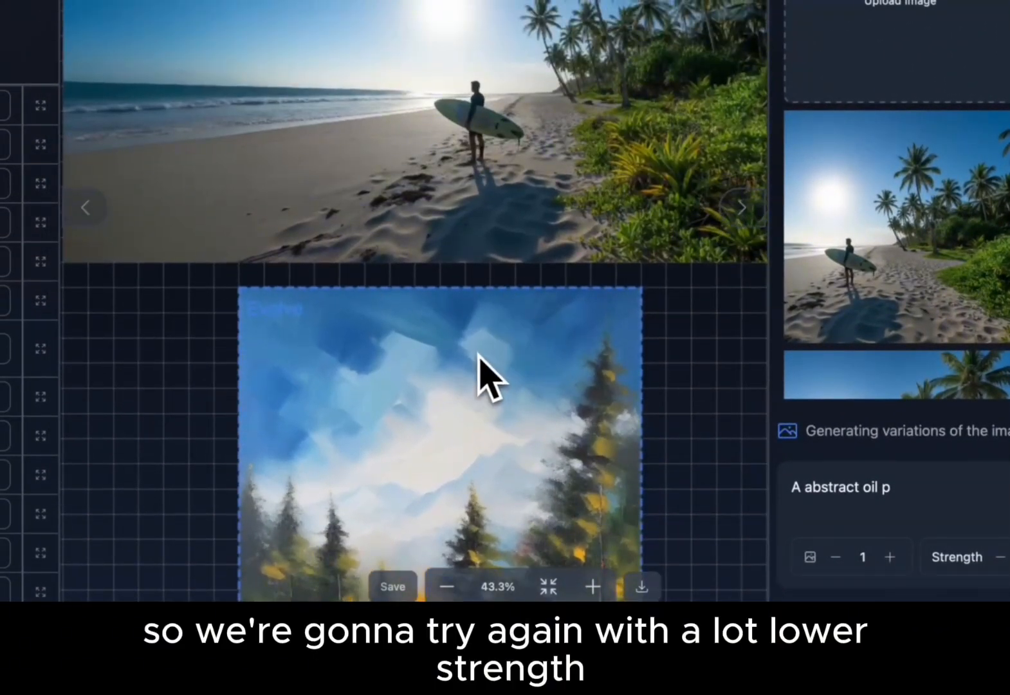
- Move the Evolve square back over the surfer in the beach image and set the Strength to 60
mouse_move(477, 354)
mouse_down()
mouse_move(420, 67)
mouse_move(393, 88)
mouse_up()
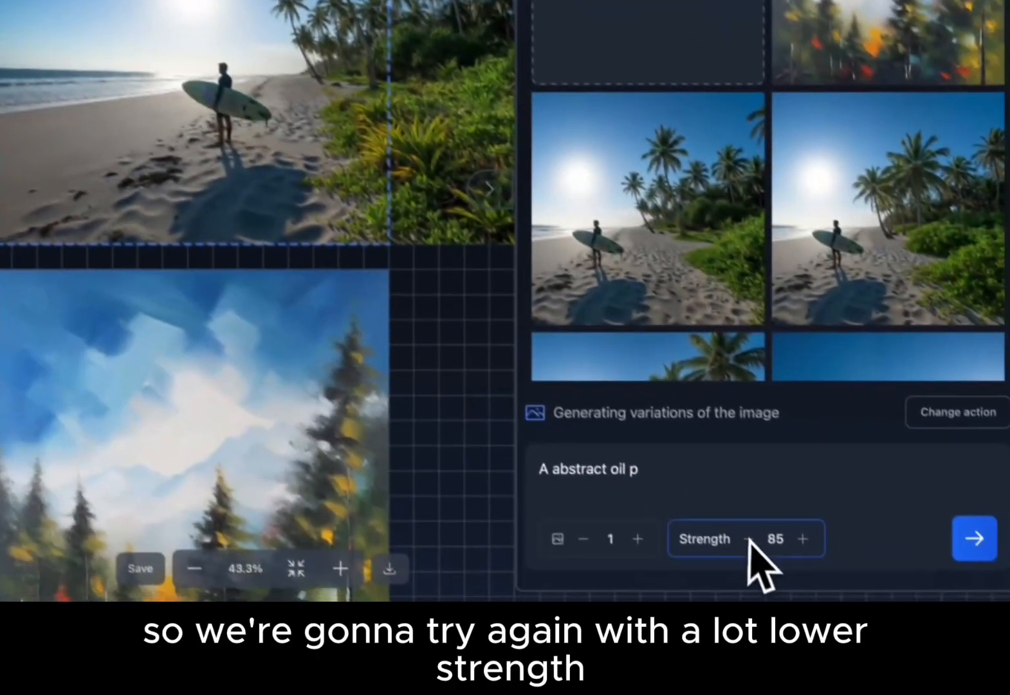
click(743, 532)
click(742, 530)
click(740, 529)
click(741, 529)
click(740, 529)
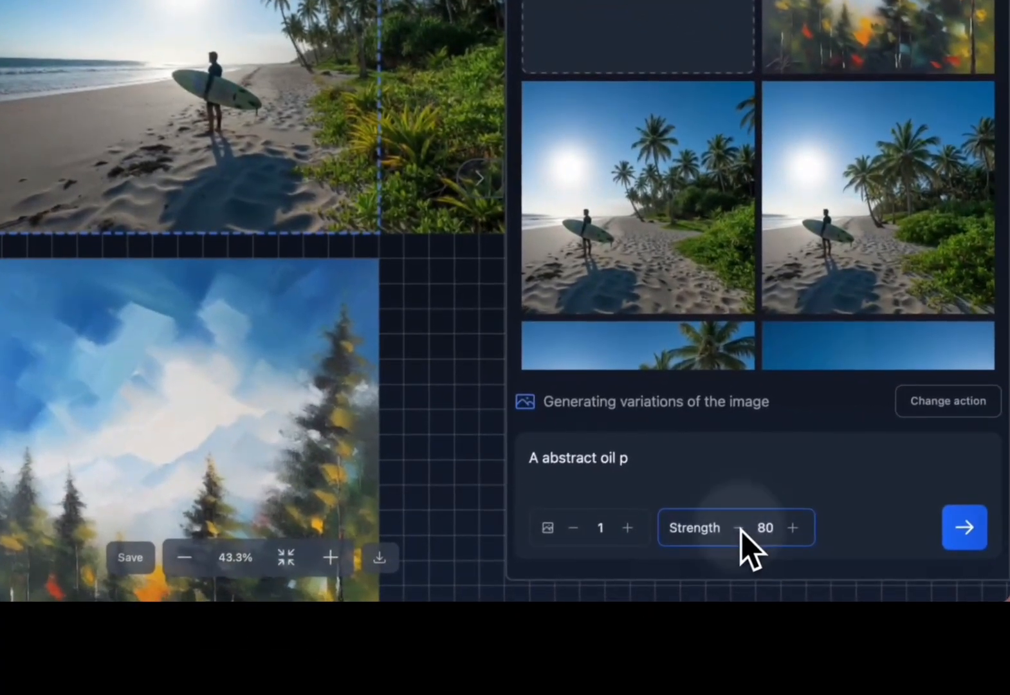
click(741, 530)
click(741, 531)
click(740, 531)
click(741, 531)
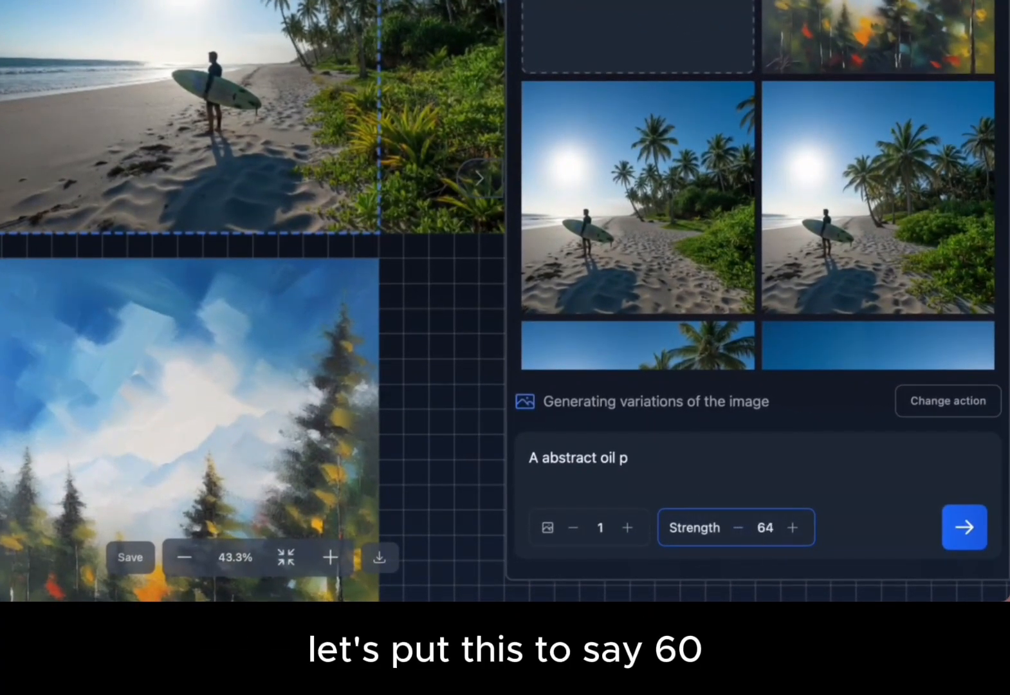
click(739, 529)
- Complete the prompt as "A abstract oil painting" and generate a new variation
click(751, 480)
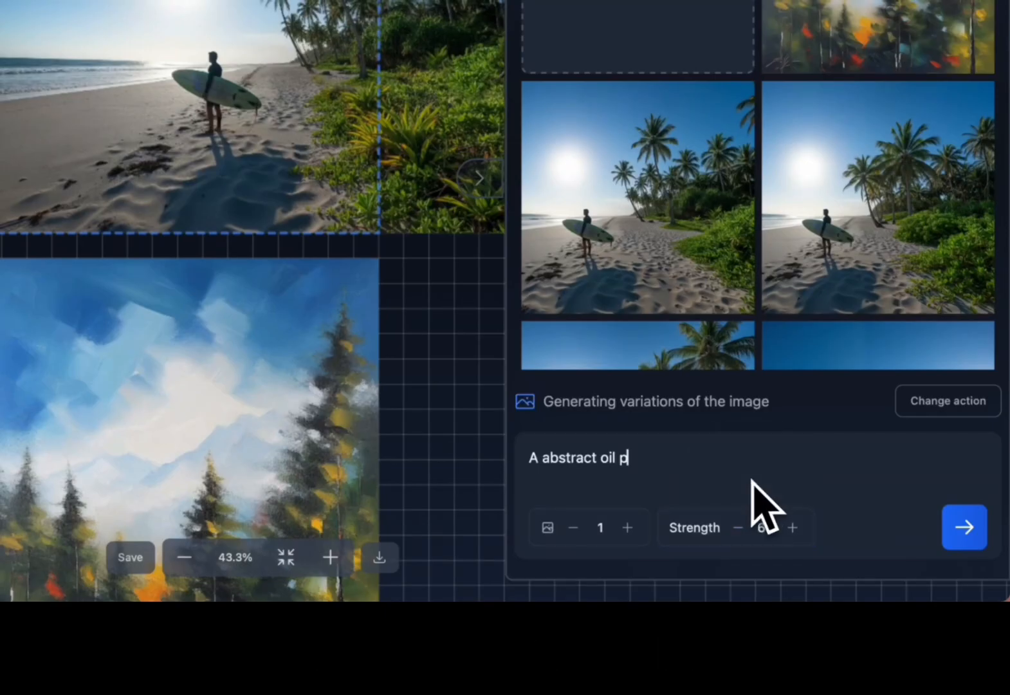
text(ainting)
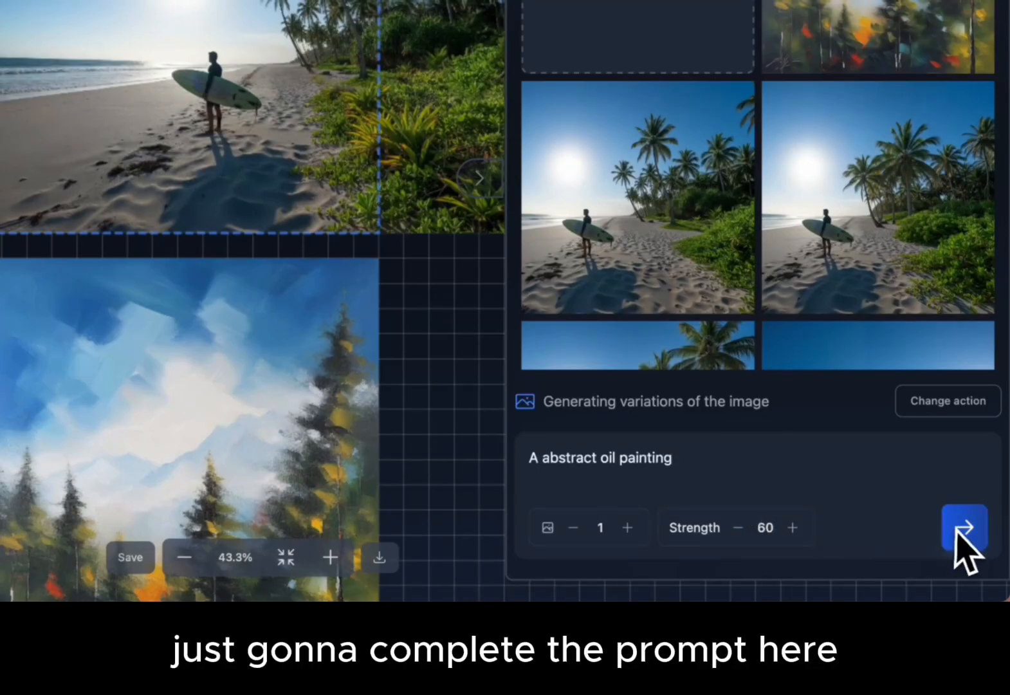
click(964, 529)
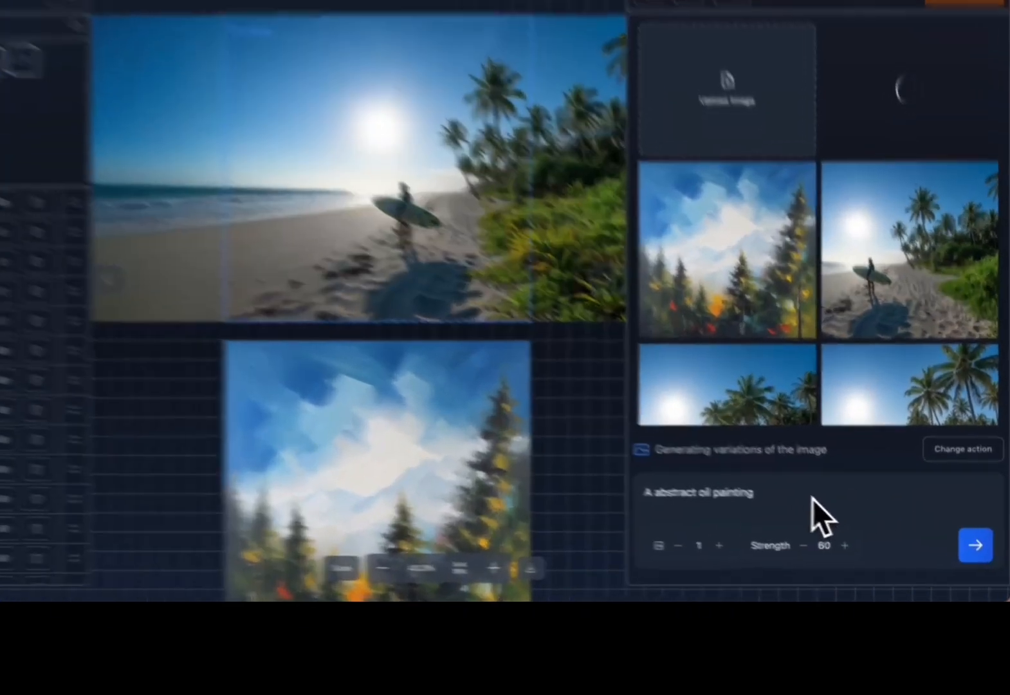
- Clear the Evolve prompt and place the new beach variation over the abstract painting below the wide beach image
drag(786, 507, 687, 512)
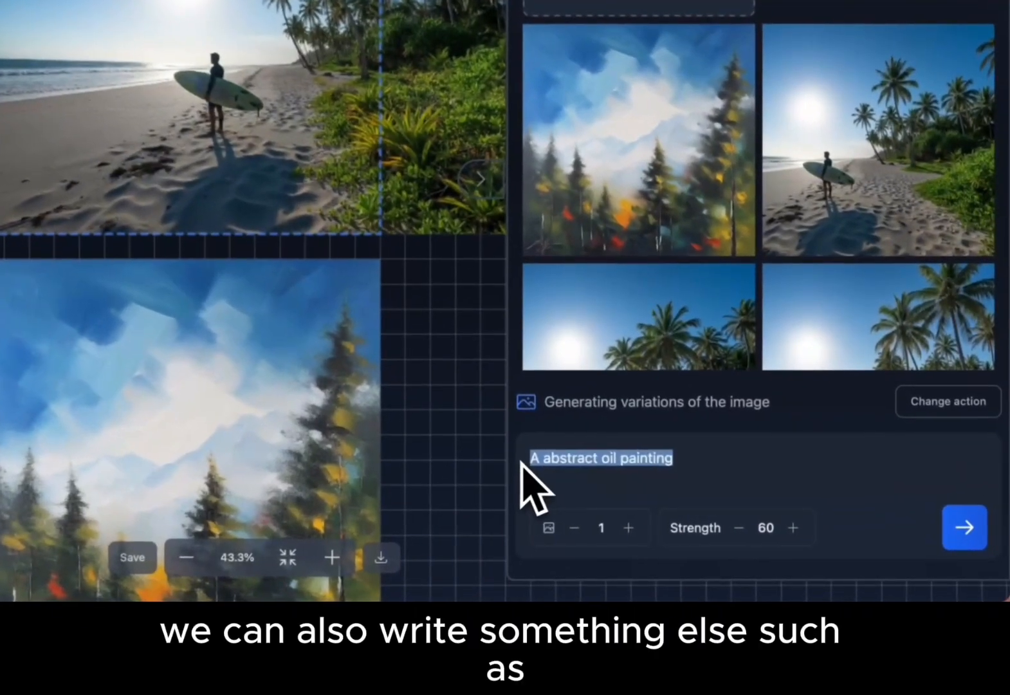
key(BackSpace)
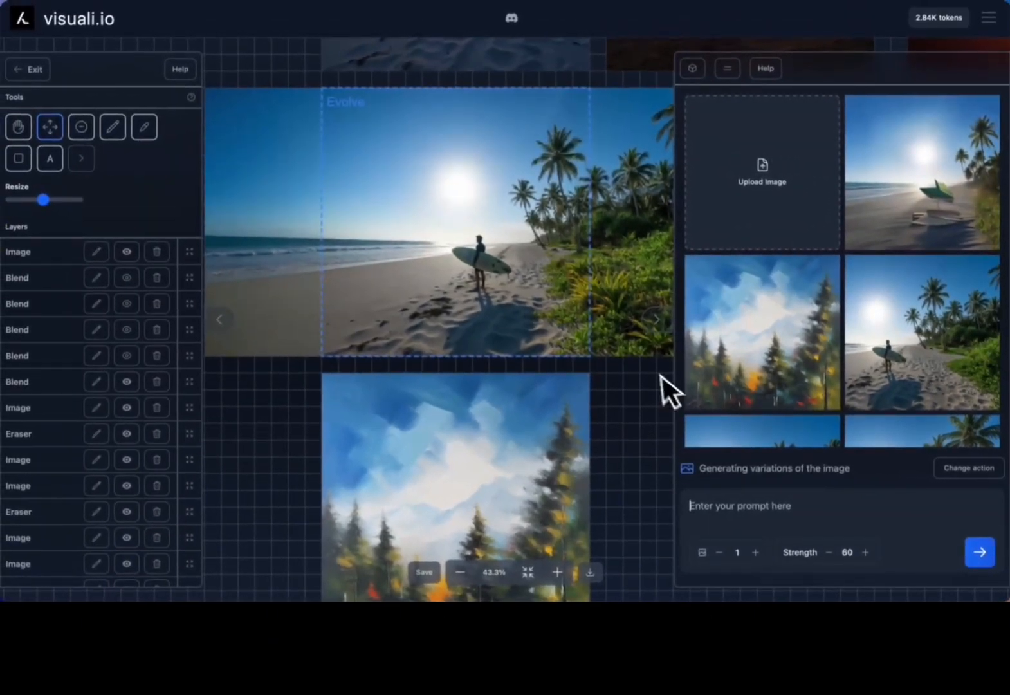
scroll(504, 327, down, 2)
scroll(503, 327, down, 3)
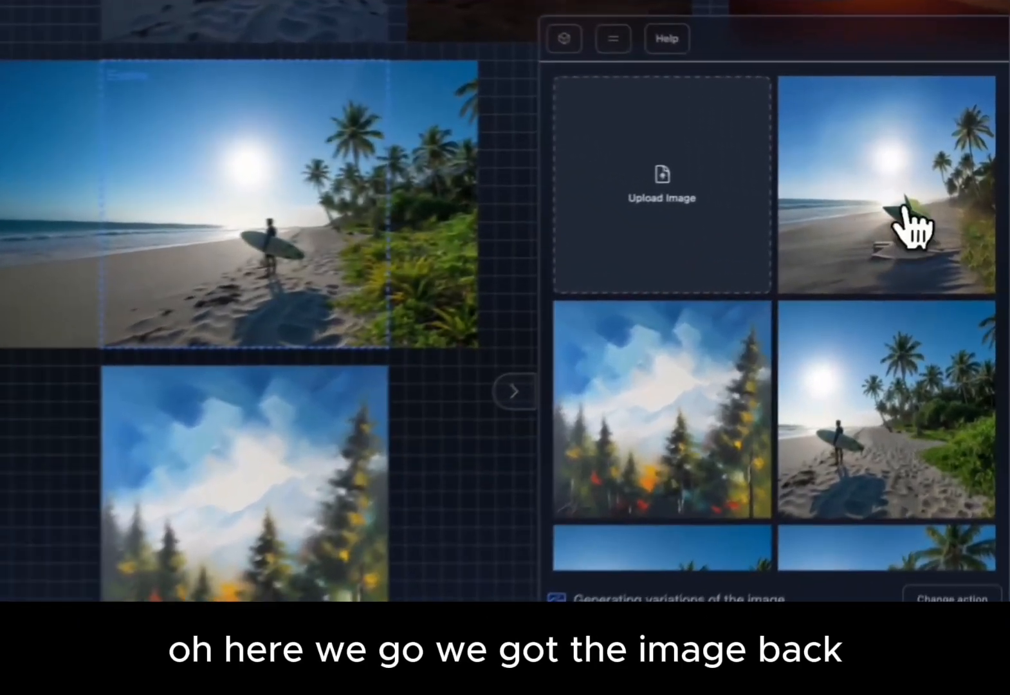
mouse_move(938, 202)
mouse_down()
mouse_move(490, 429)
mouse_move(476, 424)
mouse_up()
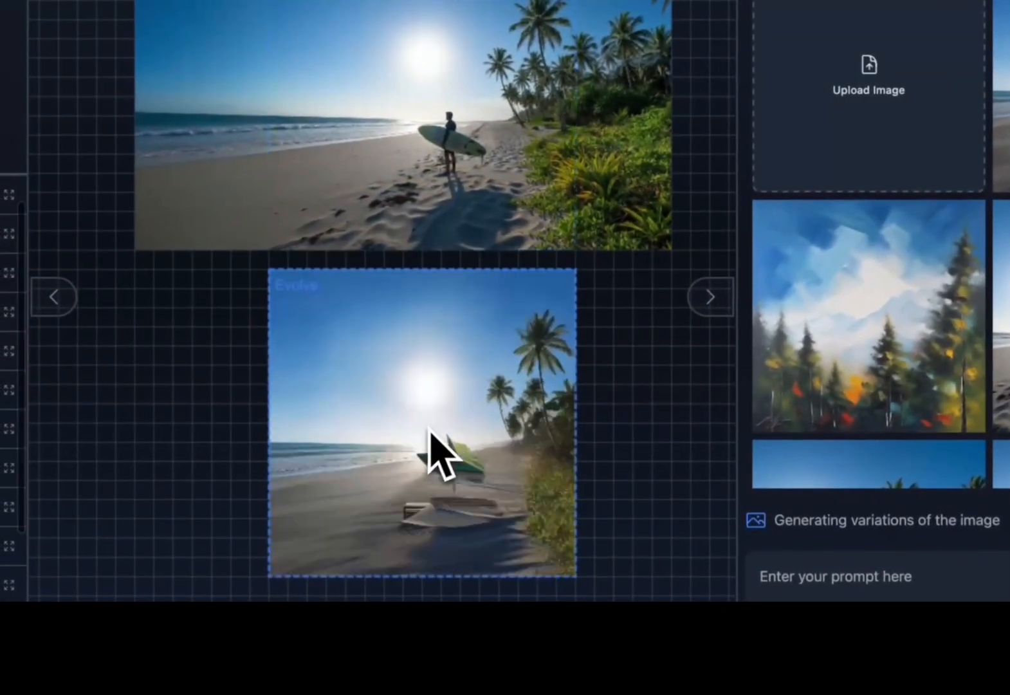
scroll(428, 426, up, 2)
scroll(429, 425, down, 1)
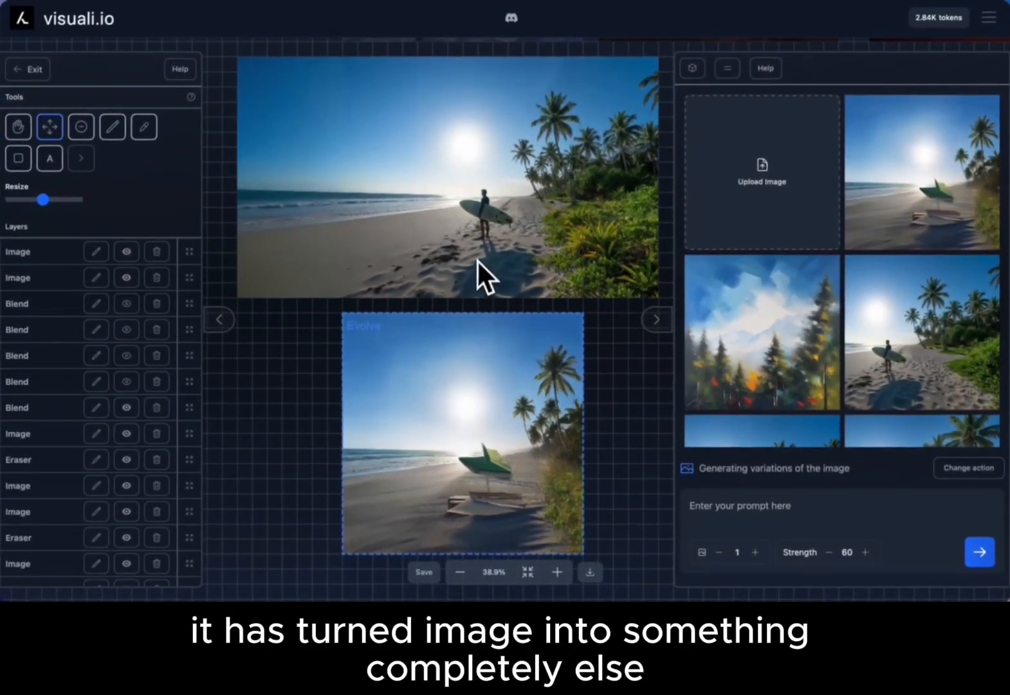
scroll(479, 258, up, 1)
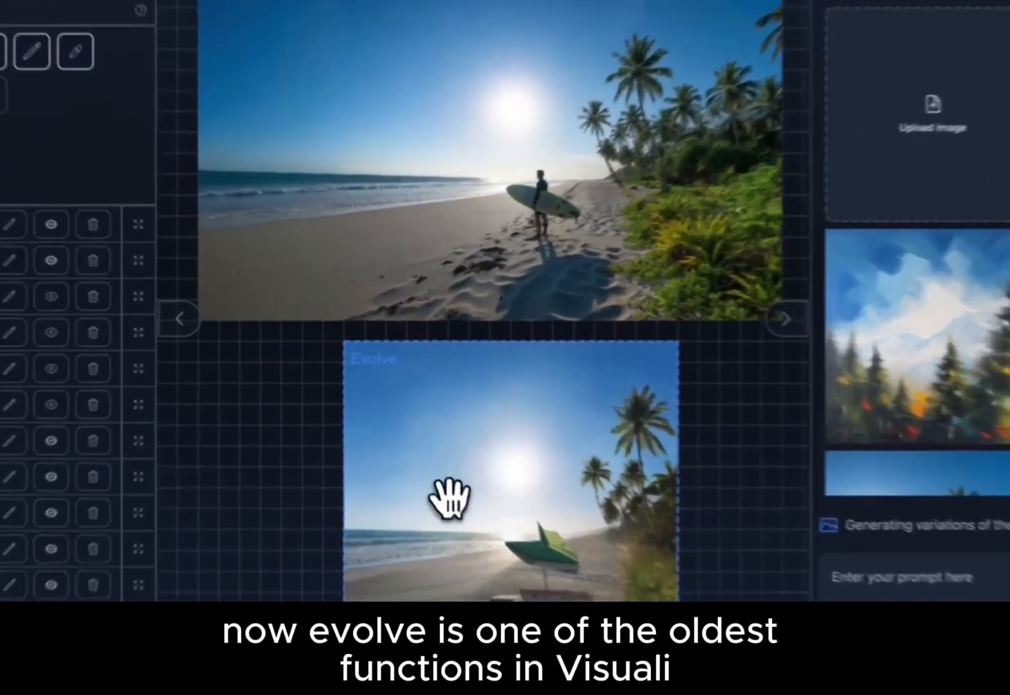
- Move the square back over the surfer in the wide beach image and change the action to editing the image
drag(416, 449, 417, 173)
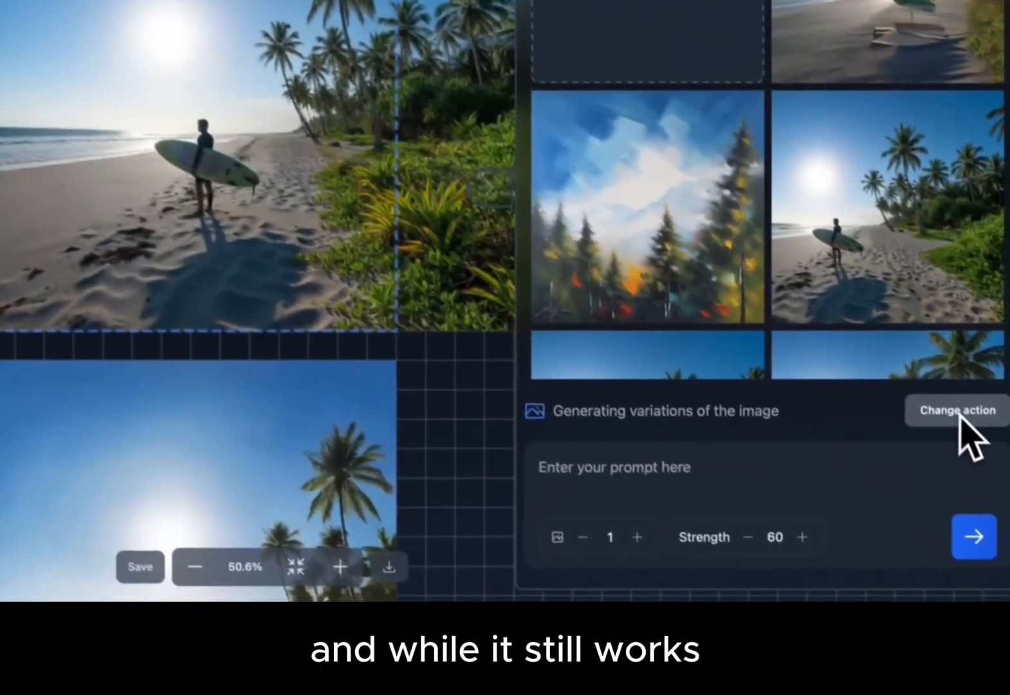
click(959, 413)
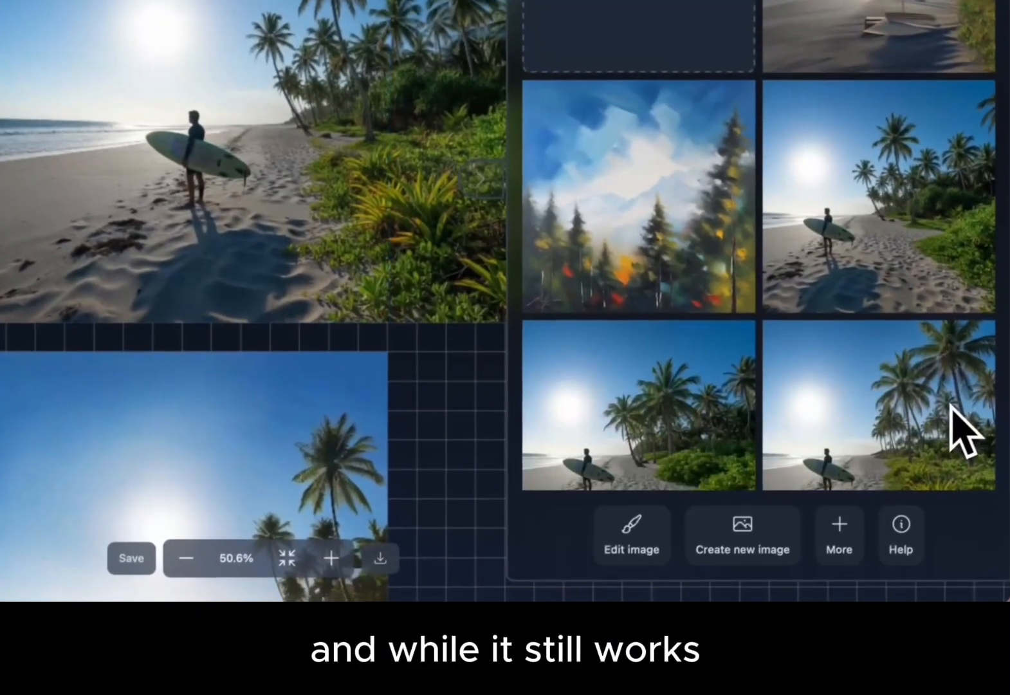
click(632, 538)
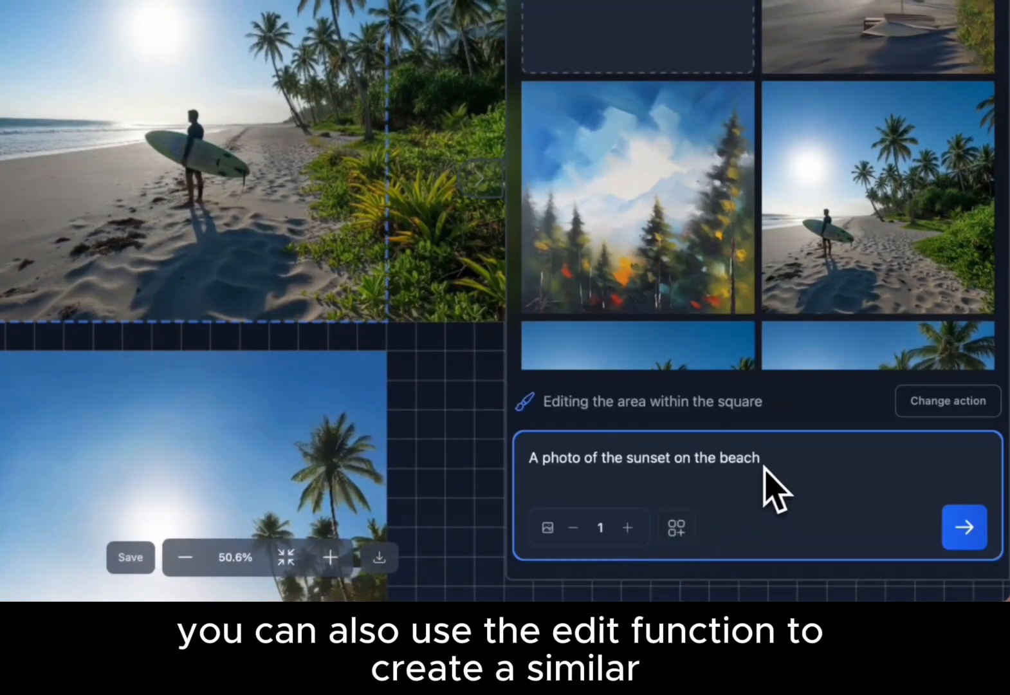
- Replace the edit prompt with "Convert this image into a abstract oil painting" and generate the edited image
drag(793, 469, 479, 462)
key(BackSpace)
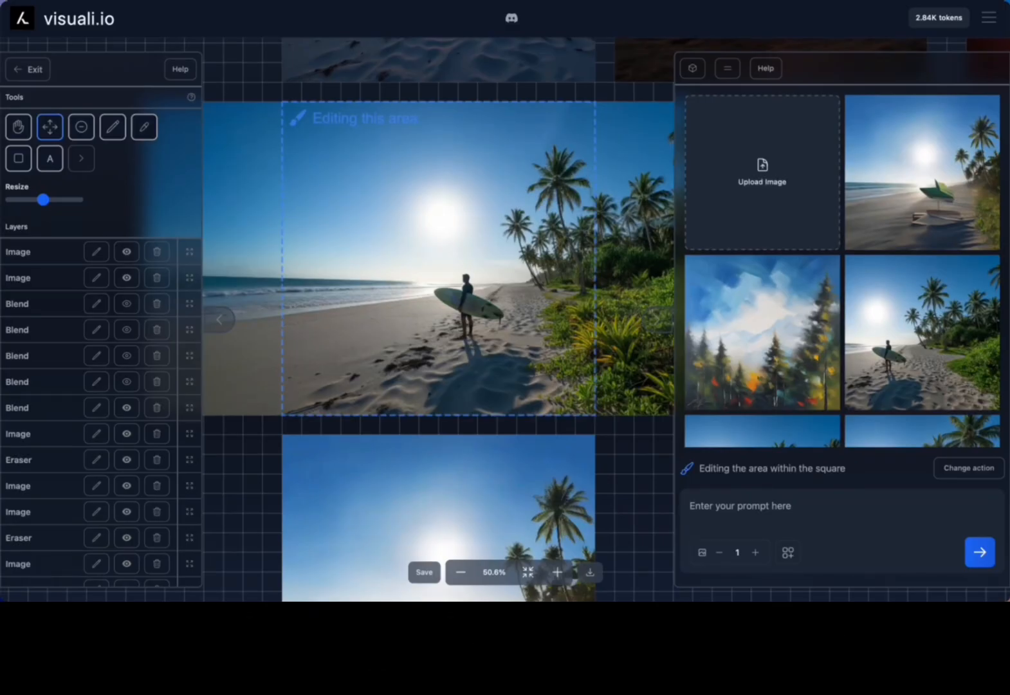
text(Convert this image into)
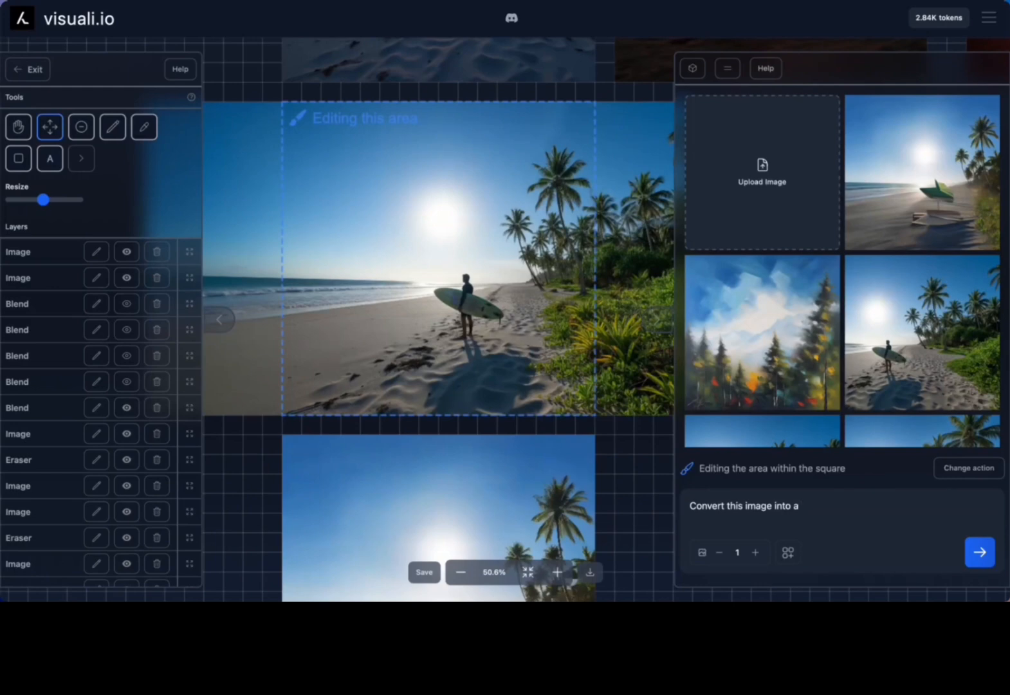
text(abstract oil painting)
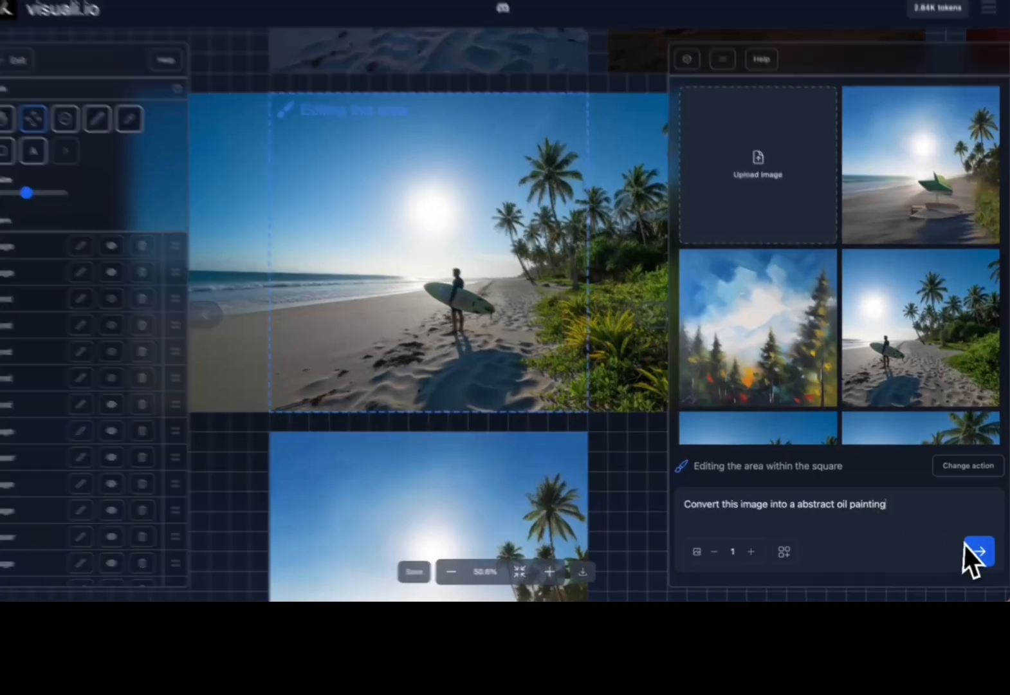
click(978, 552)
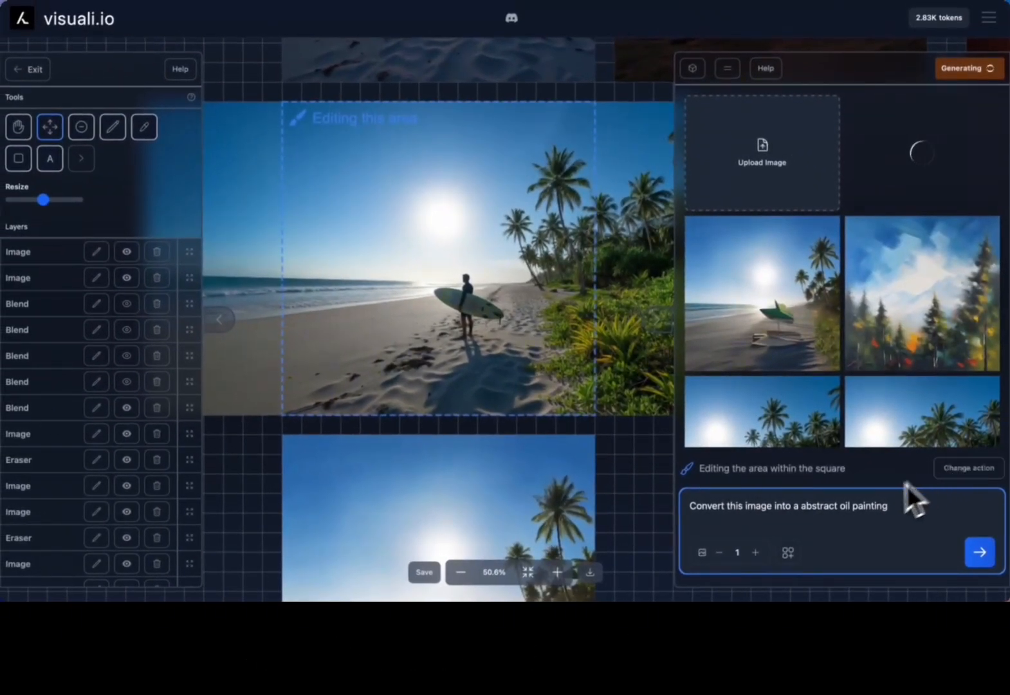
scroll(596, 373, up, 1)
scroll(595, 374, right, 1)
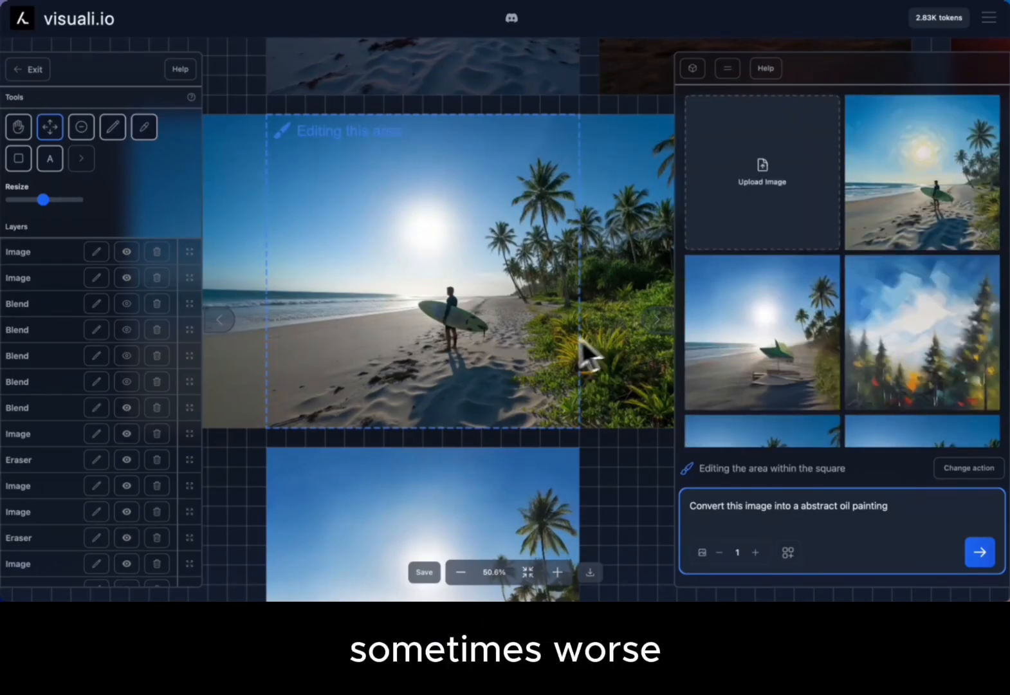
- Place the newly generated oil-painting version of the surfer beach on the canvas below the wide beach image, beside the earlier variation
scroll(566, 342, down, 2)
scroll(557, 344, down, 3)
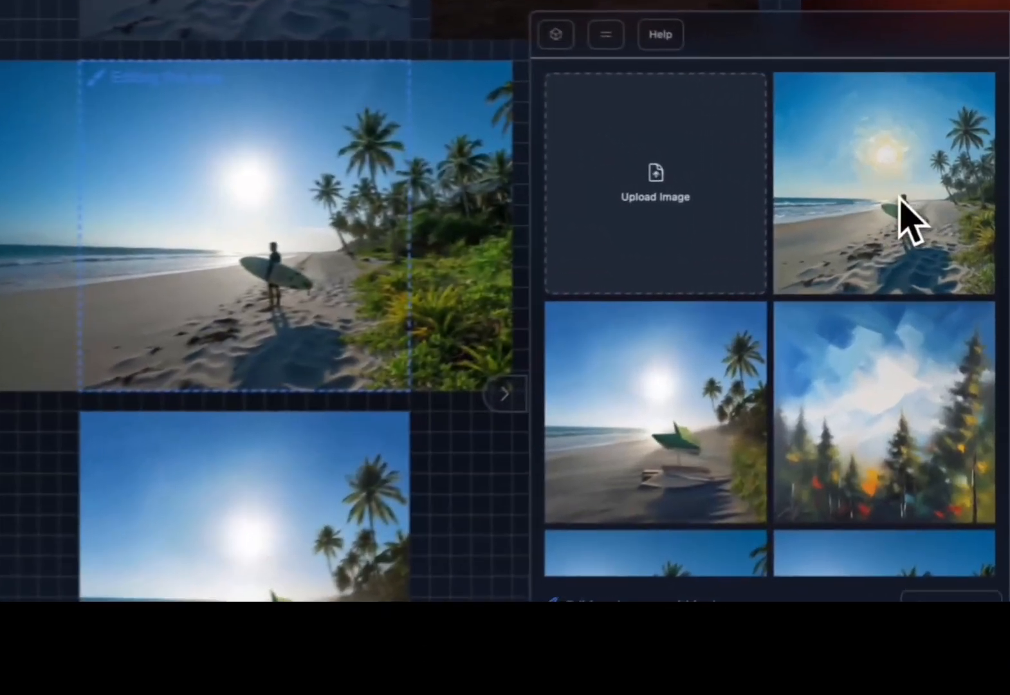
drag(899, 197, 225, 443)
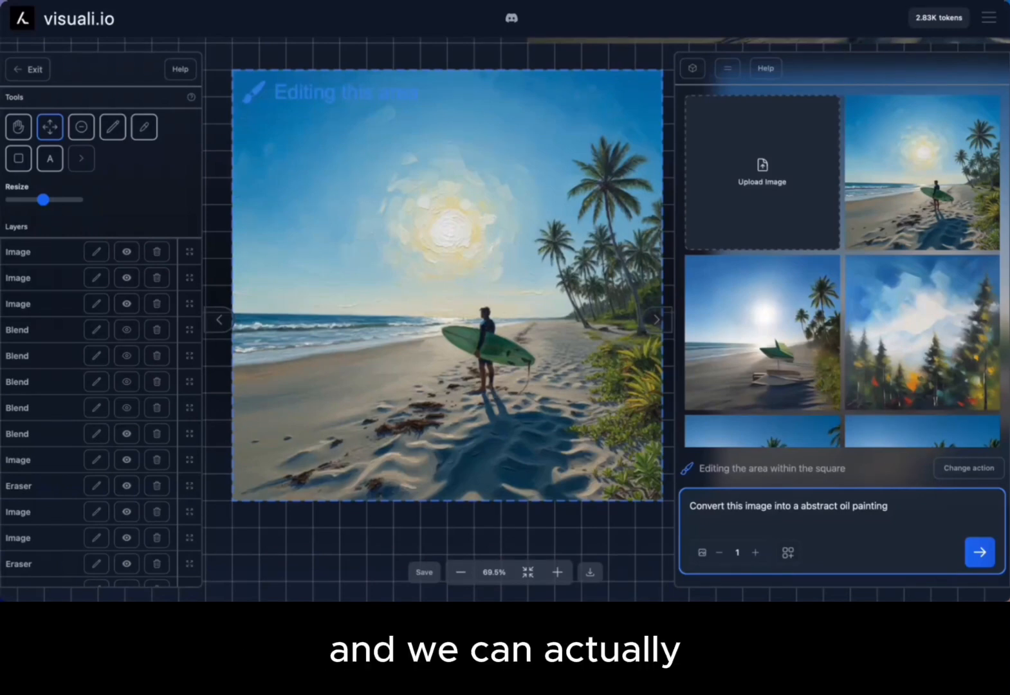
scroll(394, 287, right, 1)
scroll(395, 287, down, 3)
scroll(457, 271, up, 3)
scroll(457, 272, right, 3)
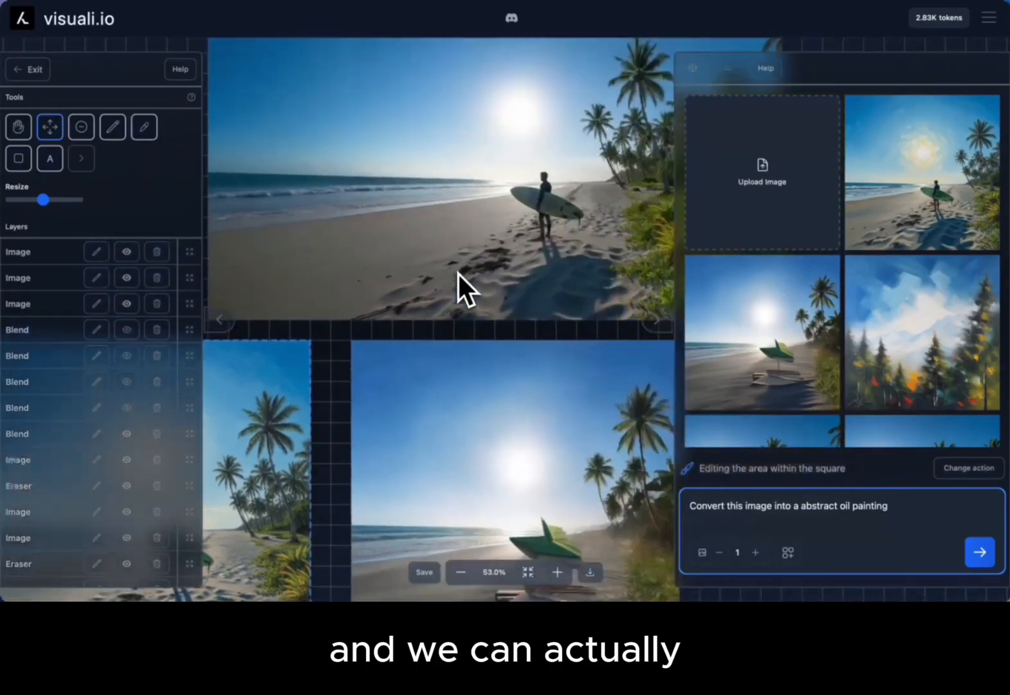
- Paint the surfer's green surfboard and the textured sun from the oil-painting version into the square on the wide beach image
scroll(457, 272, up, 2)
scroll(458, 272, right, 2)
scroll(457, 271, down, 3)
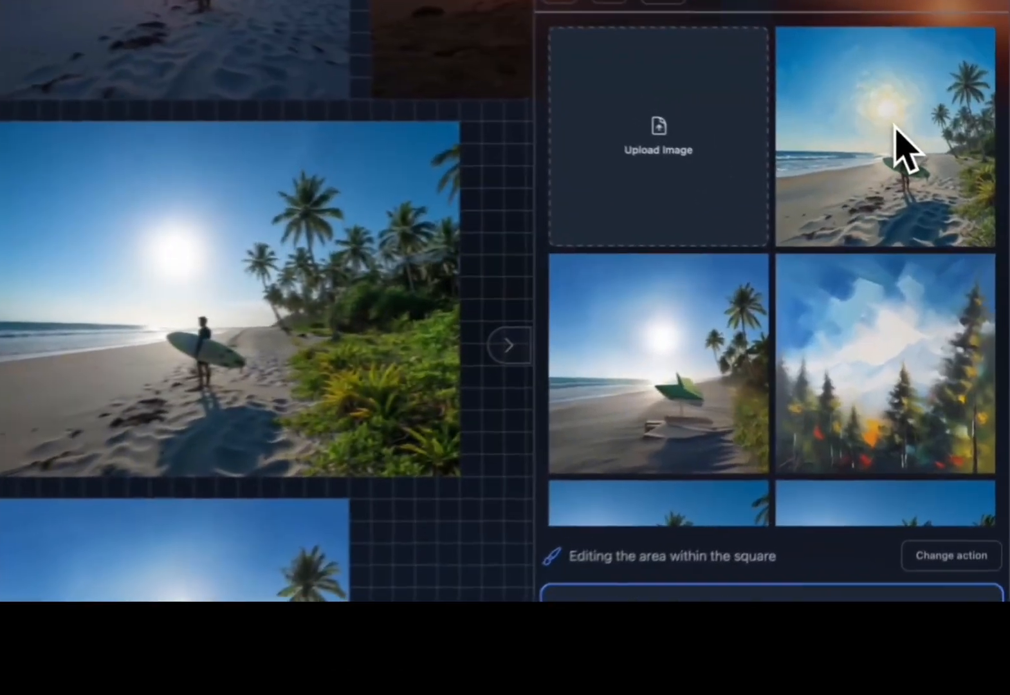
click(894, 127)
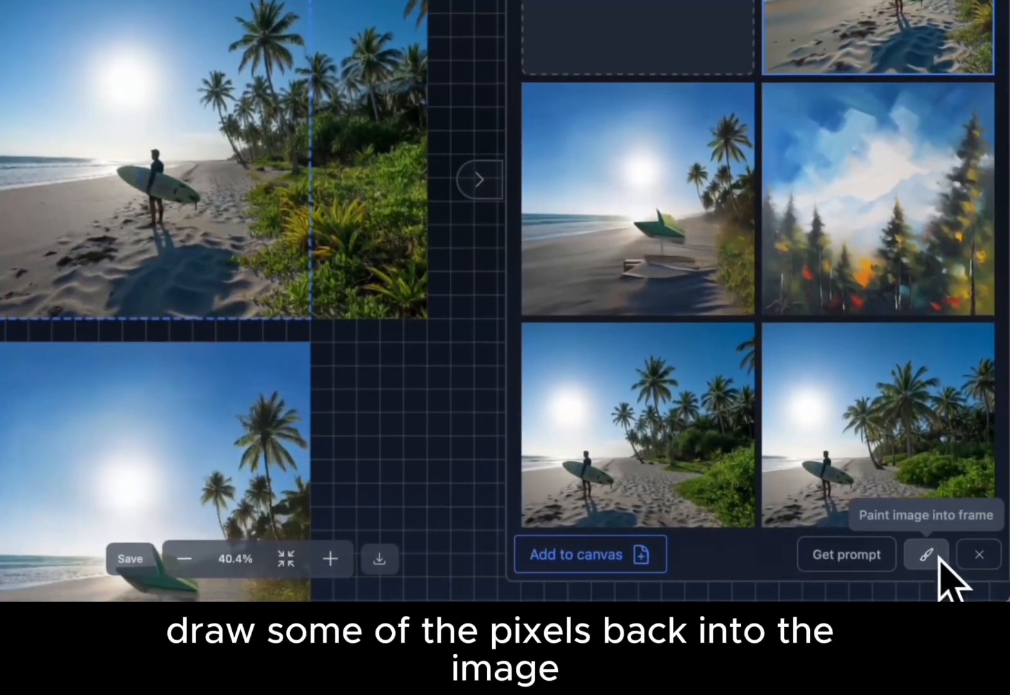
click(939, 558)
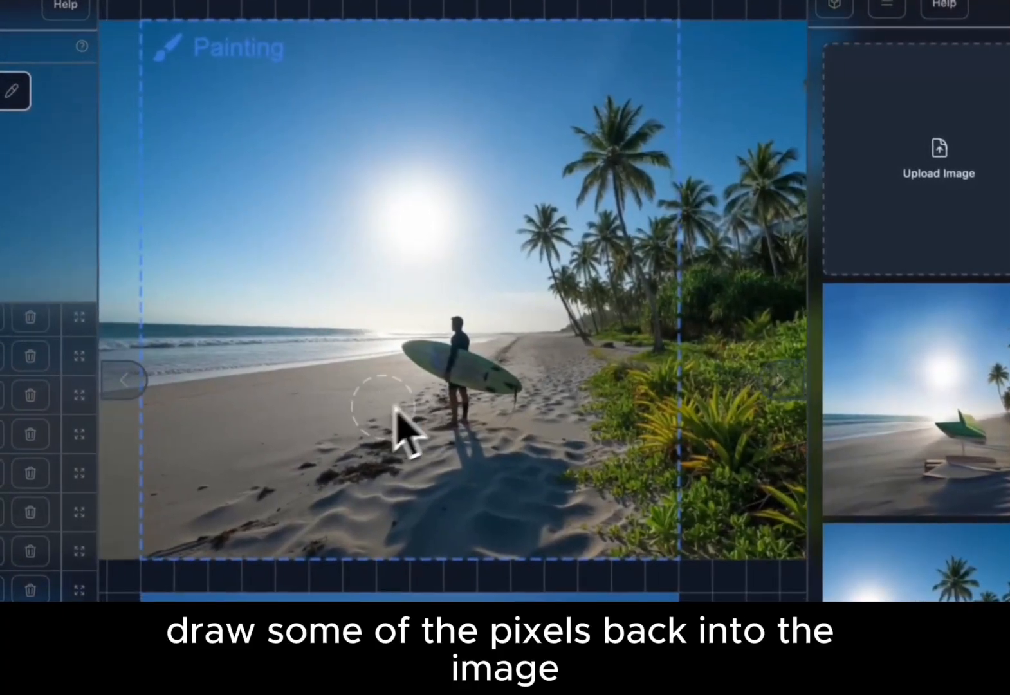
mouse_move(476, 353)
mouse_down()
mouse_move(453, 354)
mouse_move(465, 335)
mouse_move(487, 341)
mouse_move(420, 372)
mouse_move(390, 340)
mouse_move(397, 279)
mouse_move(426, 250)
mouse_move(397, 235)
mouse_move(425, 267)
mouse_up()
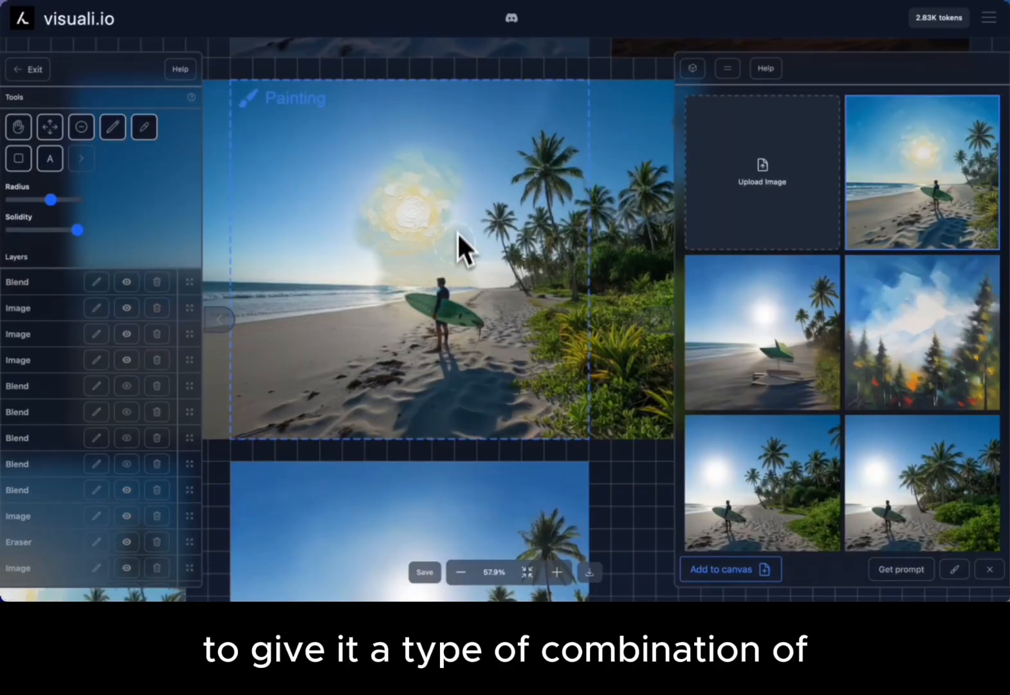
drag(422, 177, 403, 162)
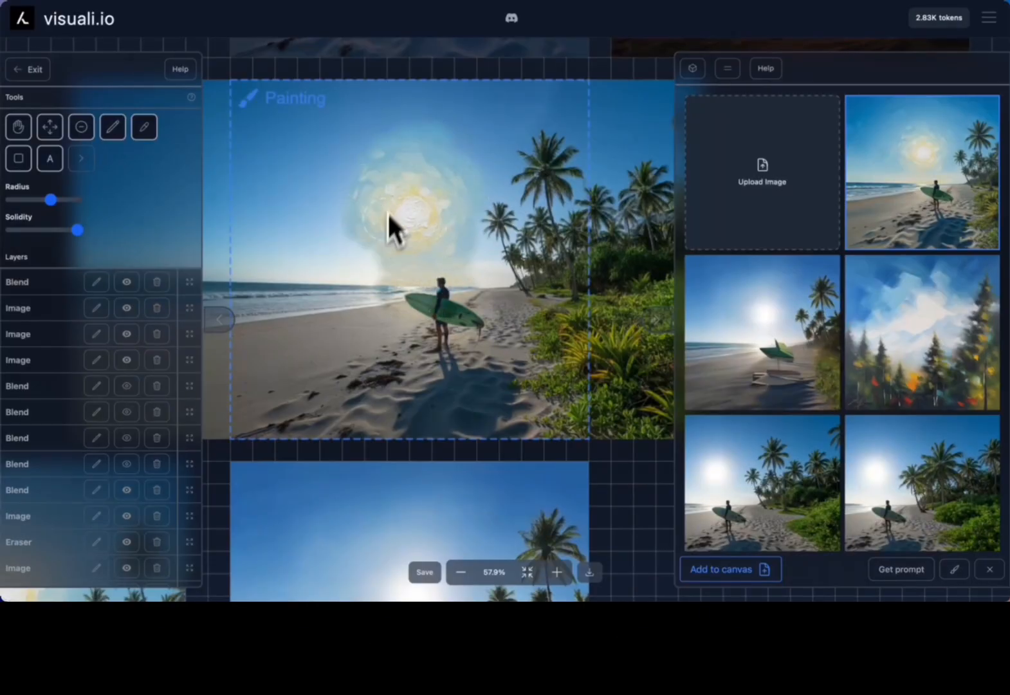
drag(387, 210, 380, 264)
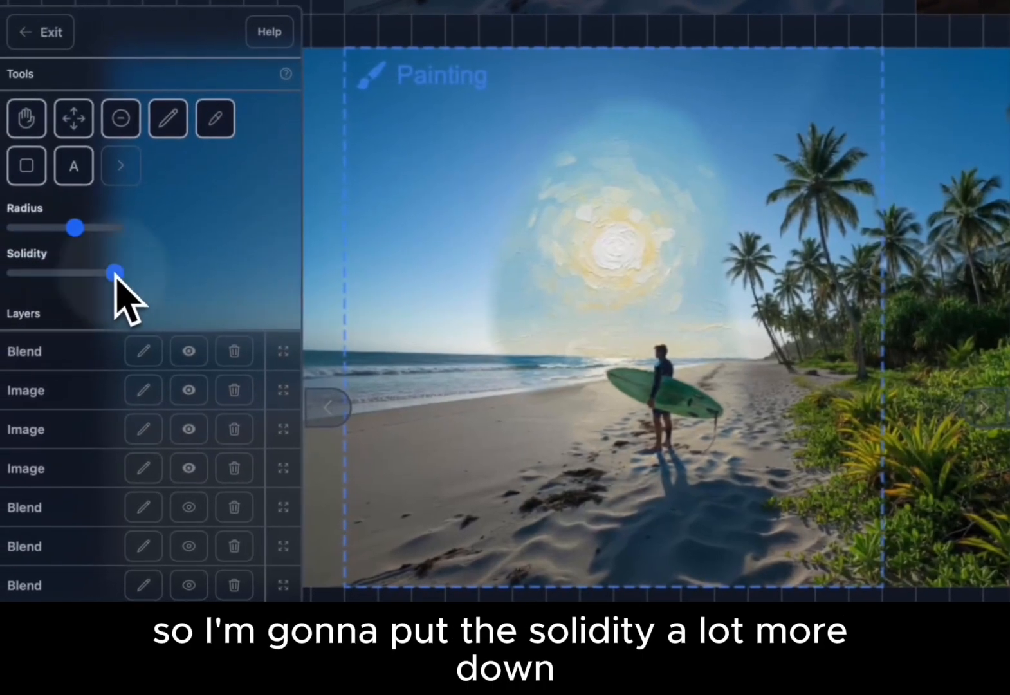
- Soften the painted sky's edges with low brush solidity, maximize the radius and raise solidity slightly for smooth blending, and close the painting source image
drag(116, 275, 37, 285)
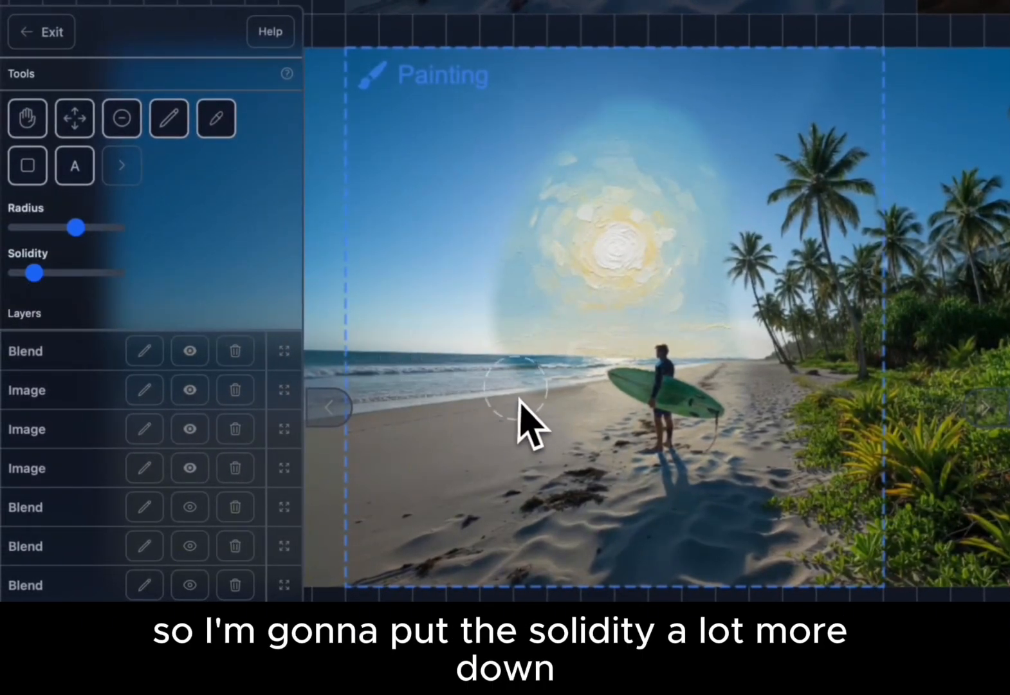
mouse_move(515, 393)
mouse_down()
mouse_move(492, 308)
mouse_move(526, 174)
mouse_move(559, 121)
mouse_move(623, 104)
mouse_move(722, 143)
mouse_move(701, 310)
mouse_up()
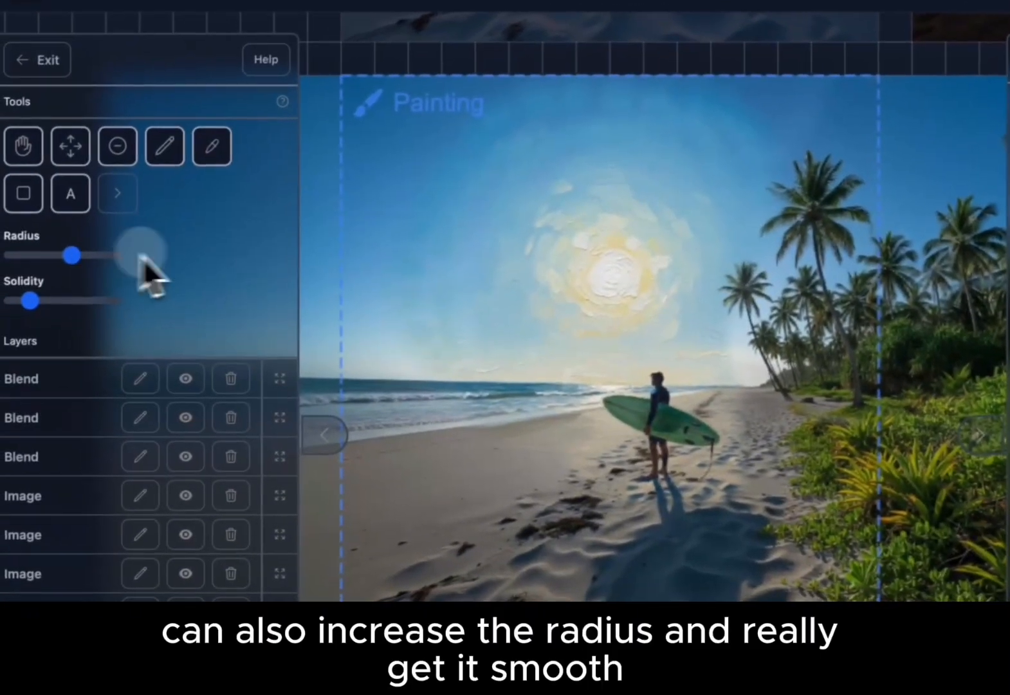
drag(72, 255, 145, 253)
drag(31, 301, 49, 299)
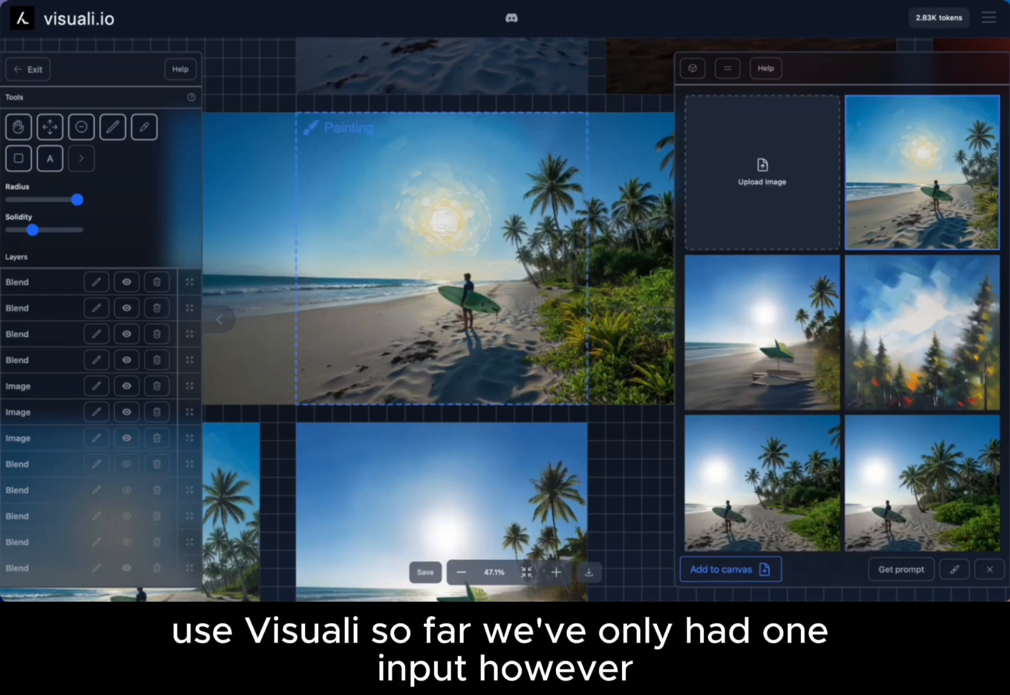
drag(461, 221, 489, 200)
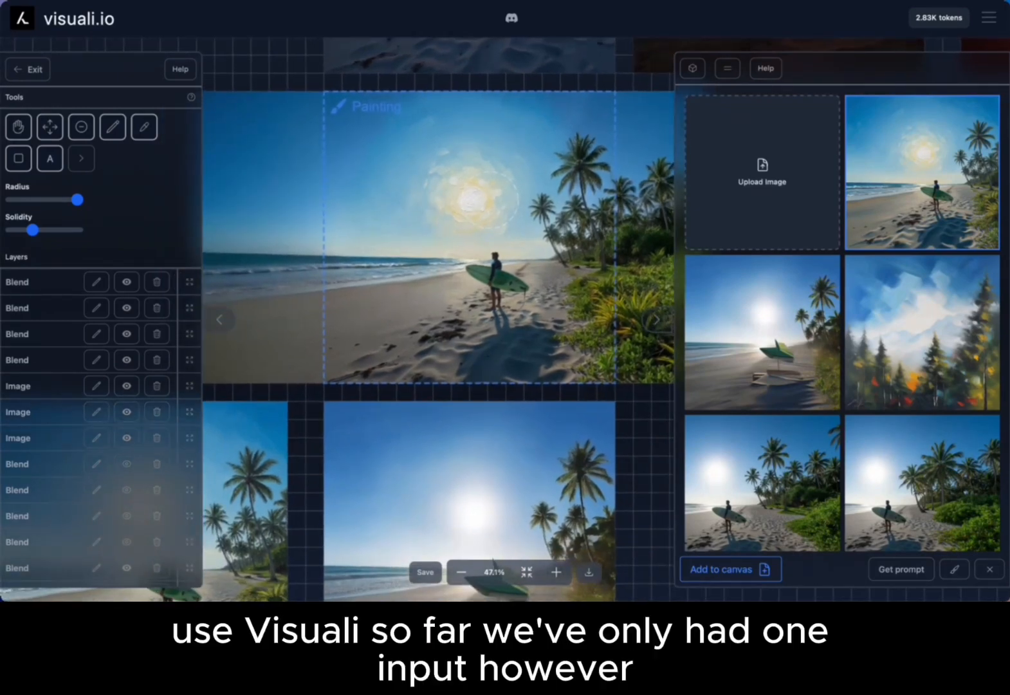
scroll(502, 245, down, 4)
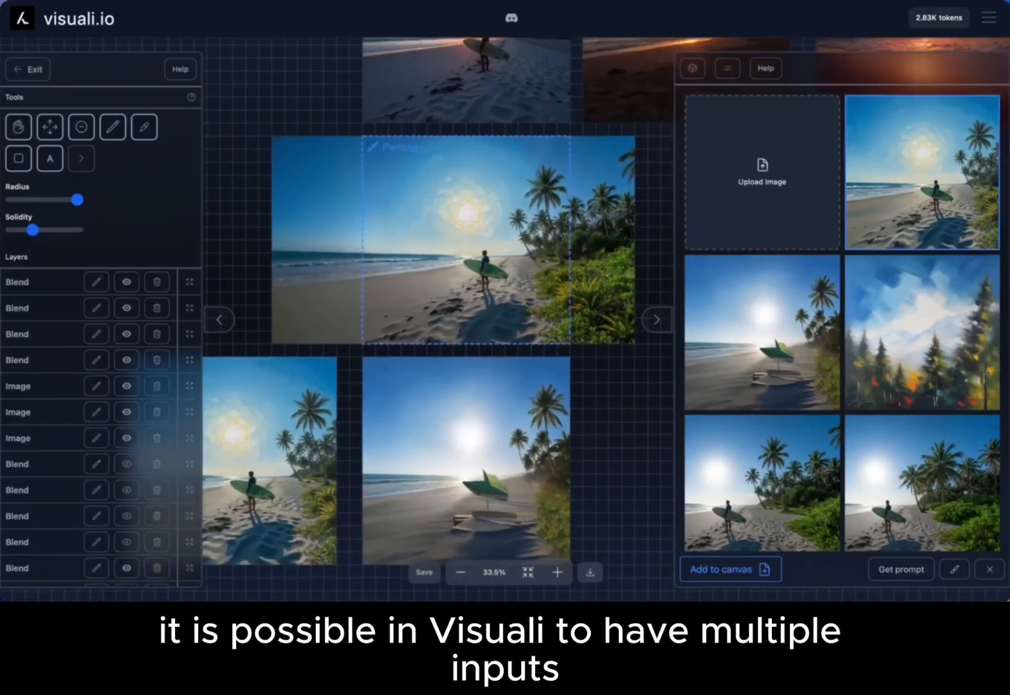
drag(475, 209, 463, 225)
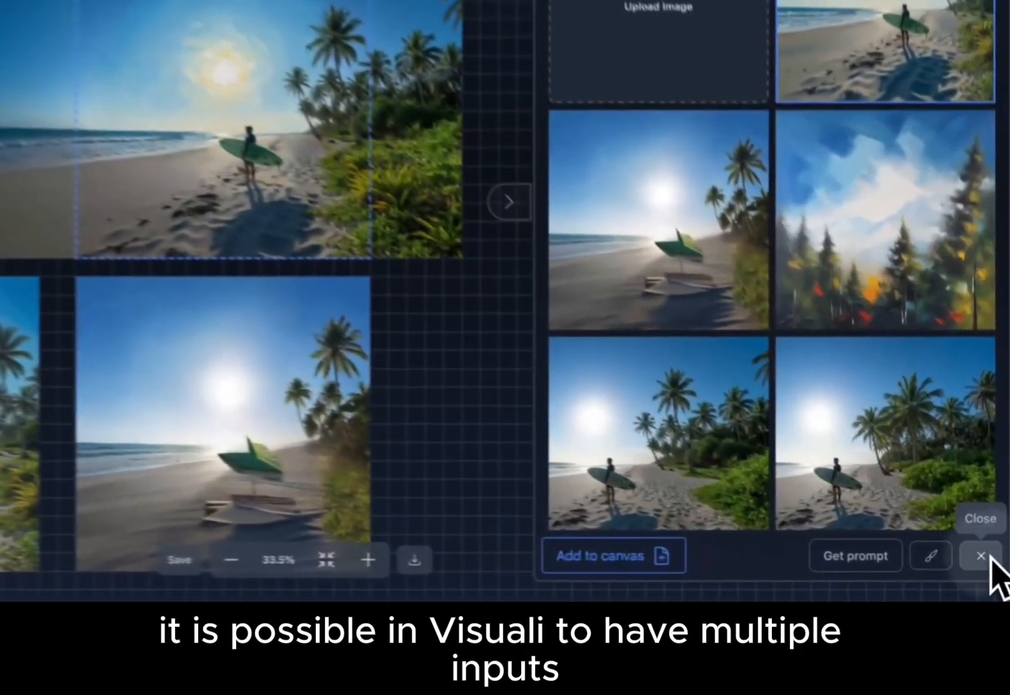
click(989, 569)
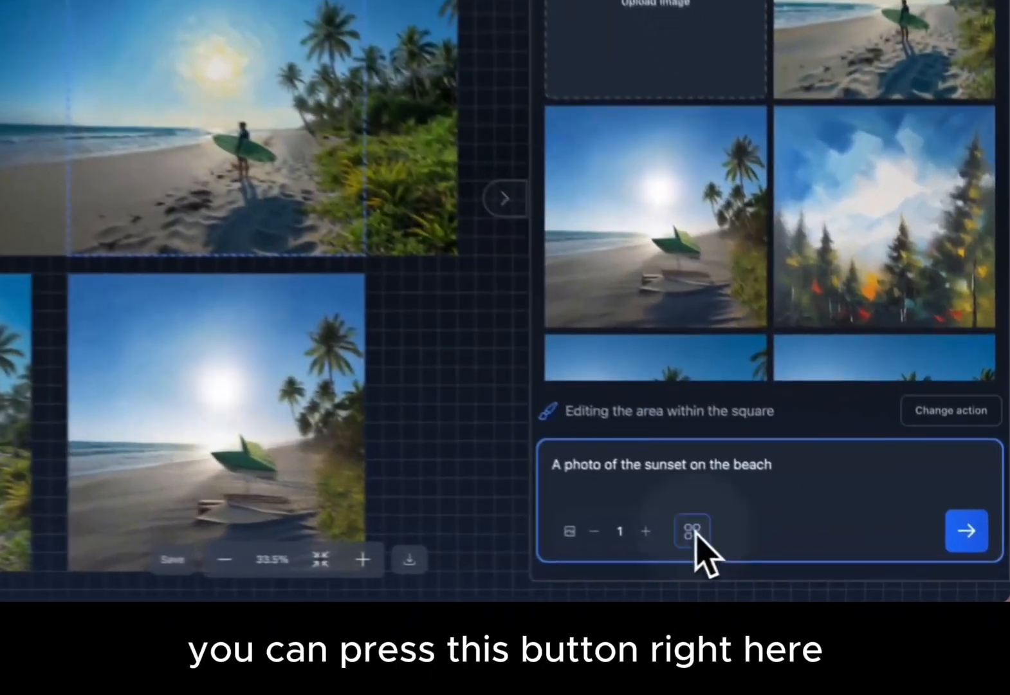
- Turn on multiple inputs and move the additional input frame over the sunset beach images
click(693, 532)
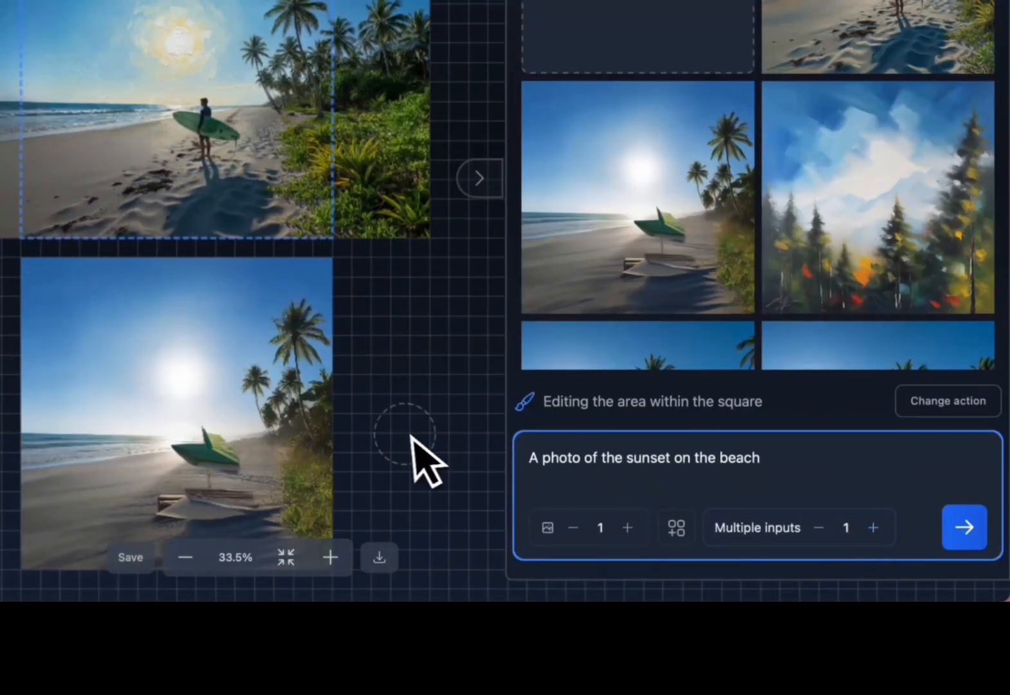
scroll(409, 435, right, 5)
scroll(409, 435, down, 3)
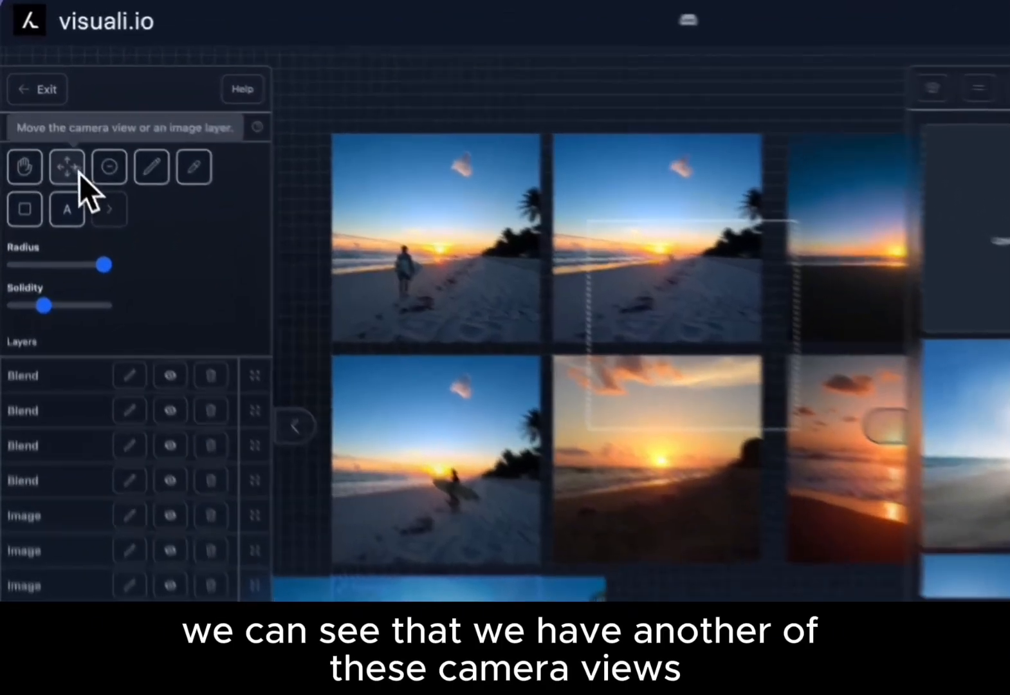
click(53, 129)
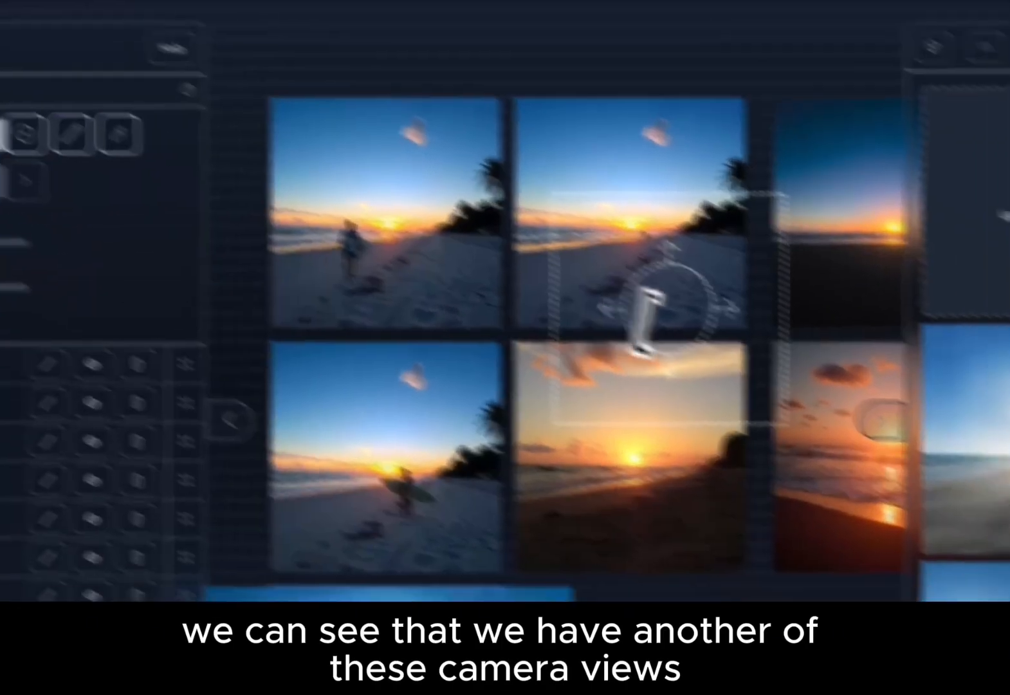
drag(500, 249, 390, 282)
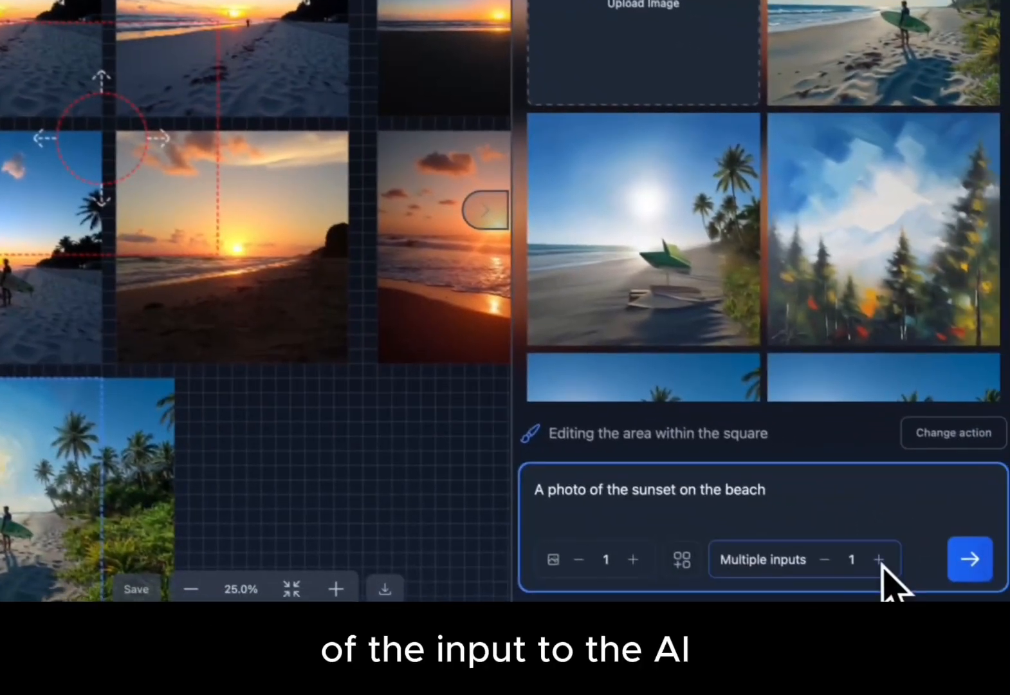
- Increase the multiple inputs to 5 and spread the input frames across the sunset beach images
click(874, 557)
click(874, 558)
click(874, 557)
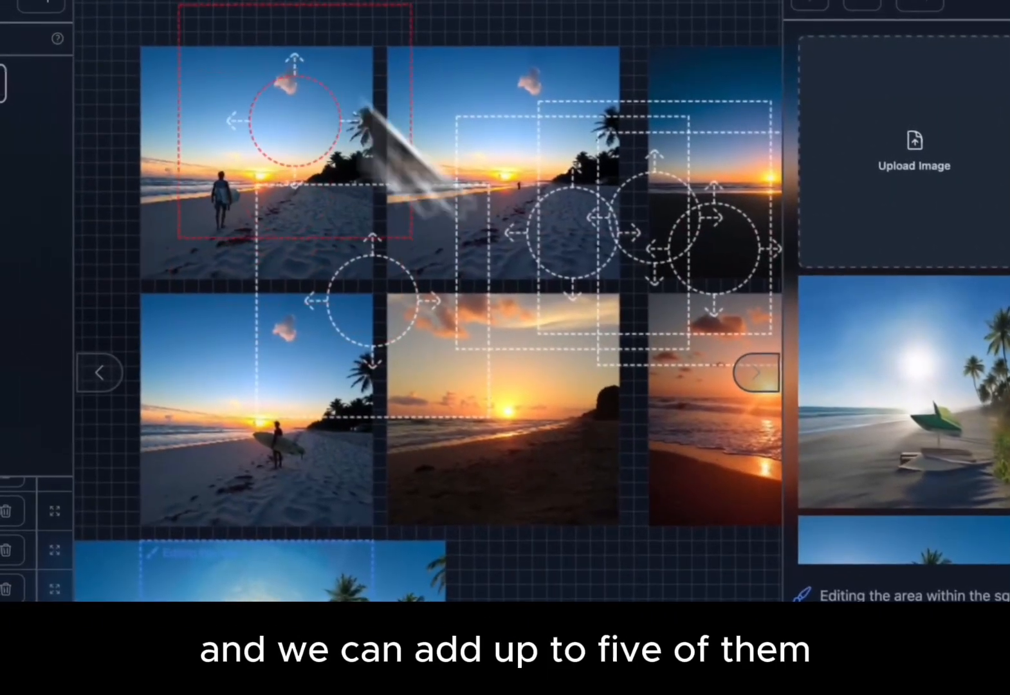
drag(554, 277, 476, 506)
drag(525, 236, 272, 507)
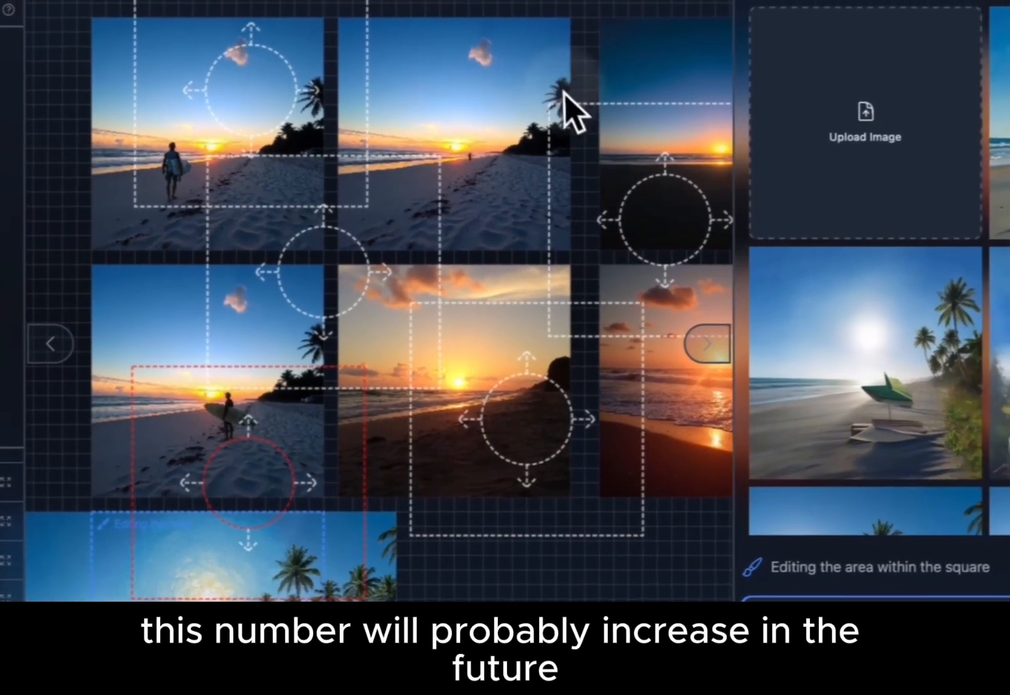
drag(709, 174, 615, 85)
drag(530, 486, 585, 484)
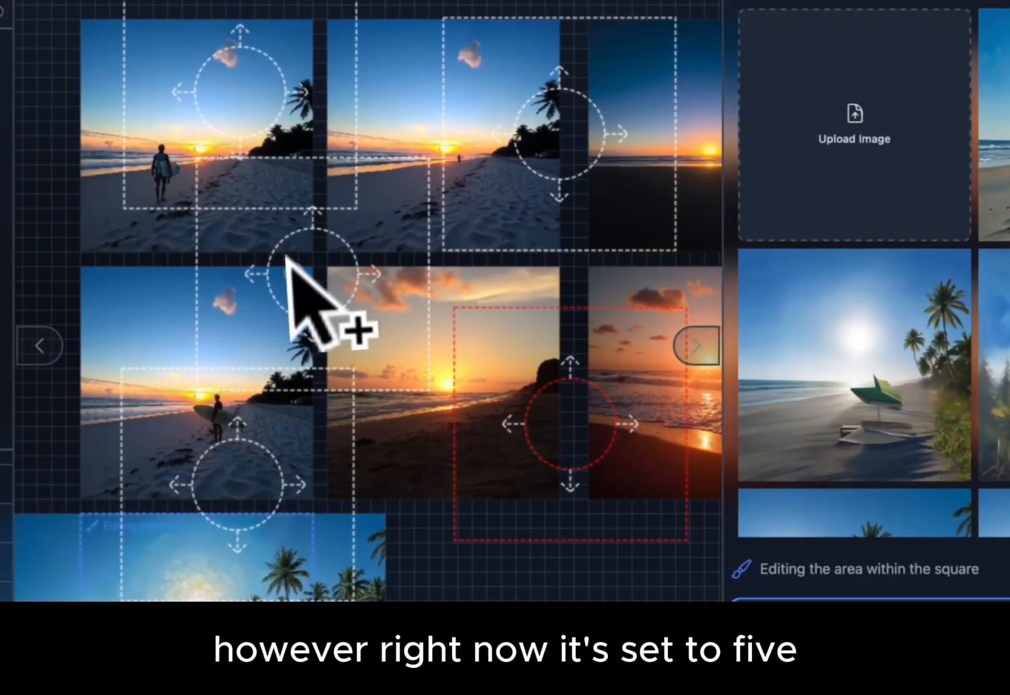
drag(287, 258, 334, 324)
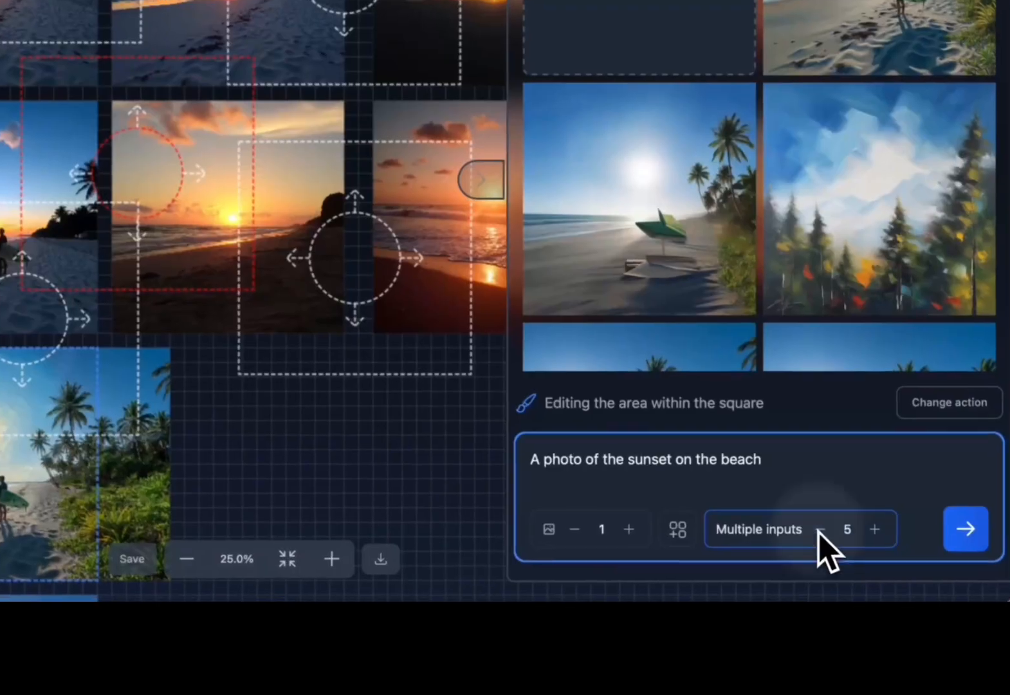
- Remove all additional input frames from the canvas
click(820, 529)
click(821, 529)
click(821, 530)
click(821, 530)
click(821, 530)
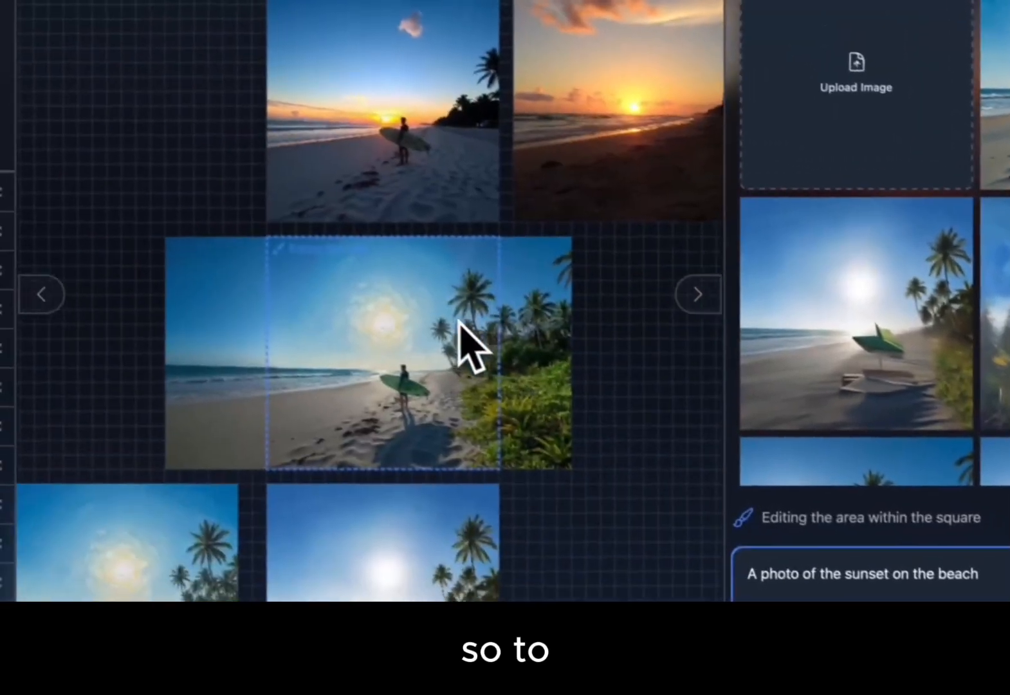
- Upload logo.jpeg and car.jpg from the Visuali tutorial imgs folder to the image library
scroll(458, 319, down, 5)
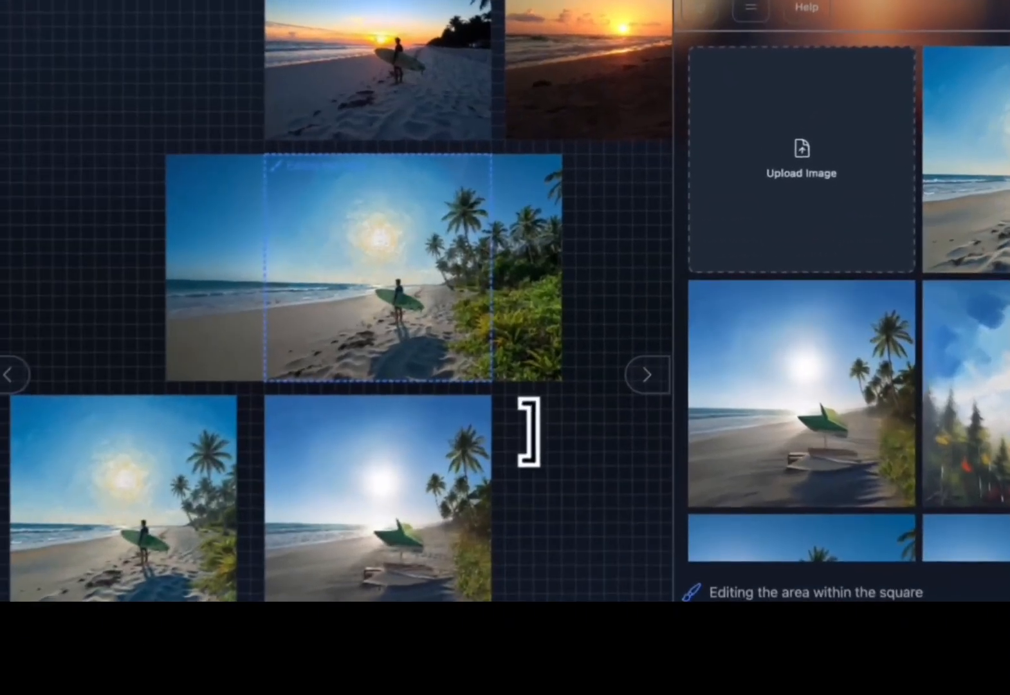
scroll(577, 359, right, 3)
scroll(526, 438, right, 1)
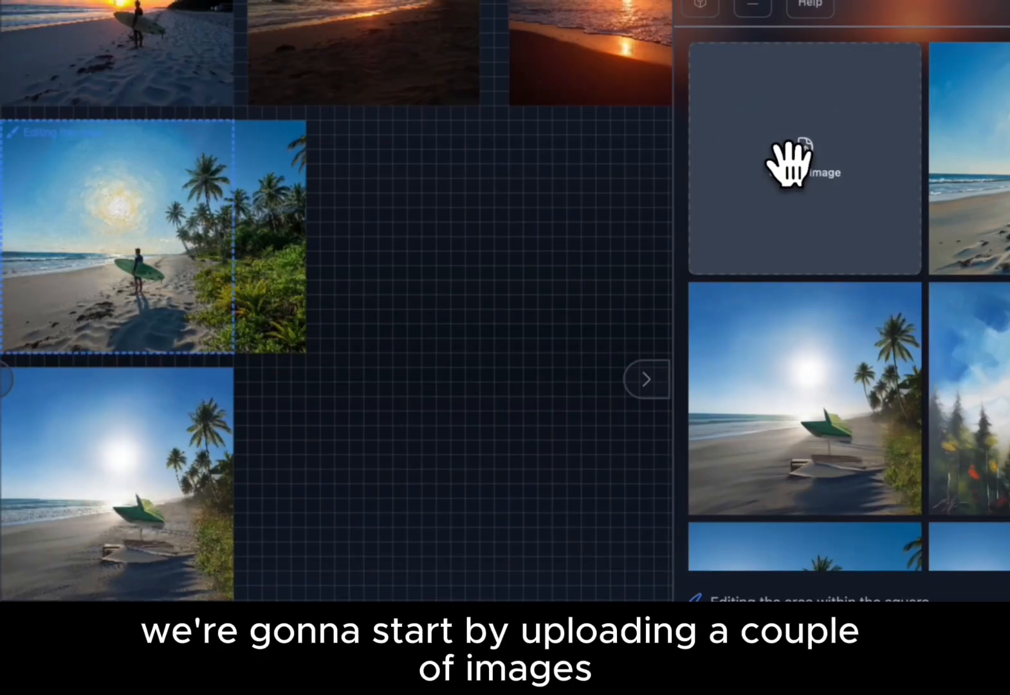
click(790, 165)
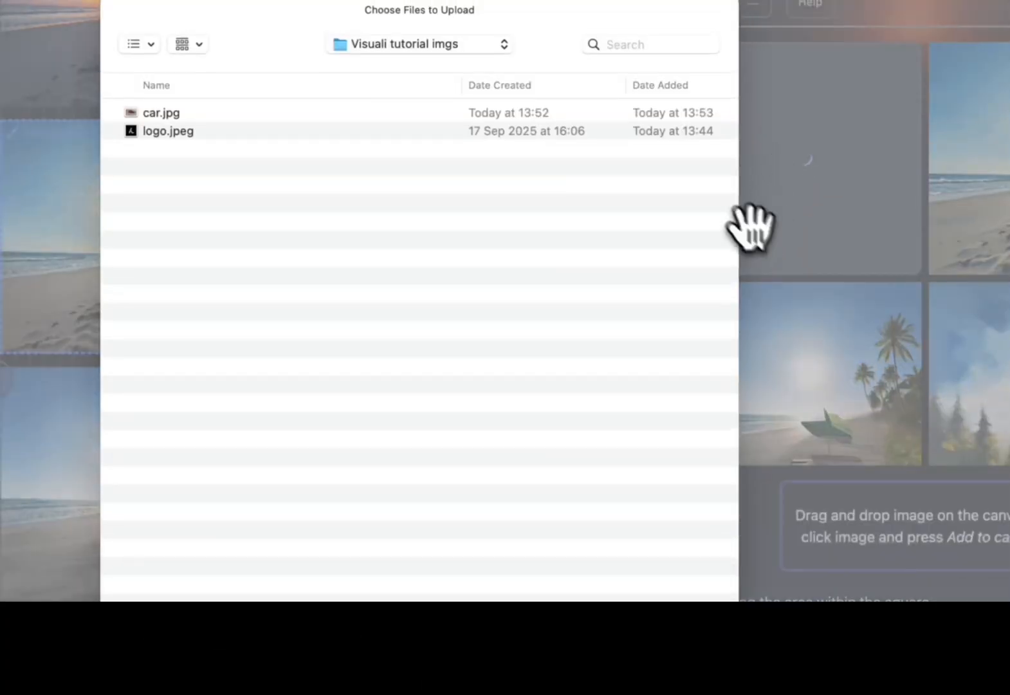
double_click(310, 130)
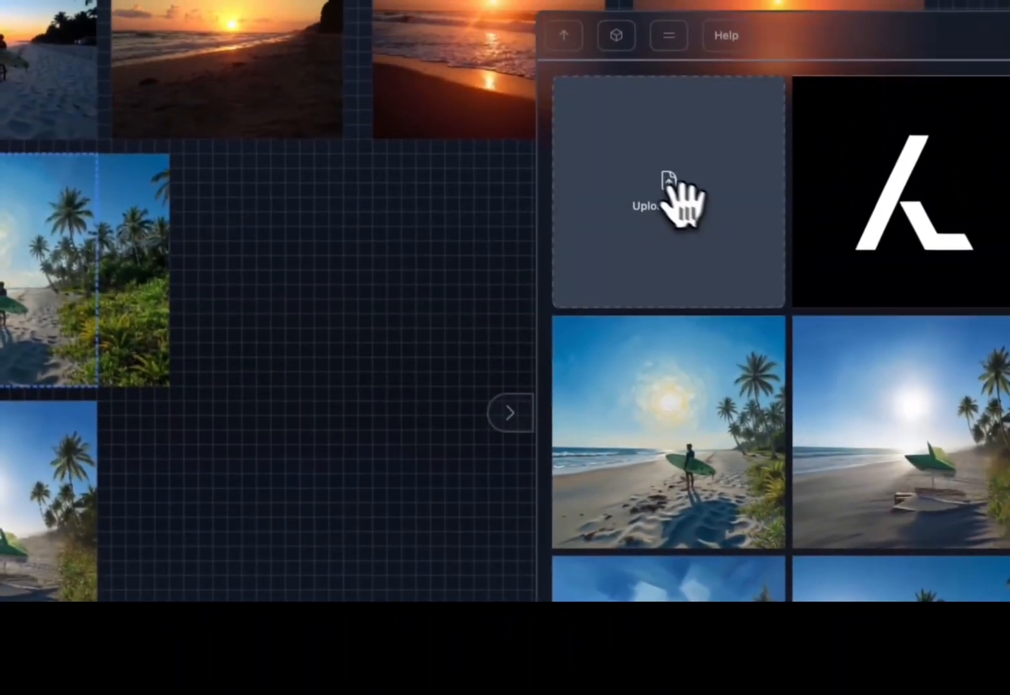
click(668, 197)
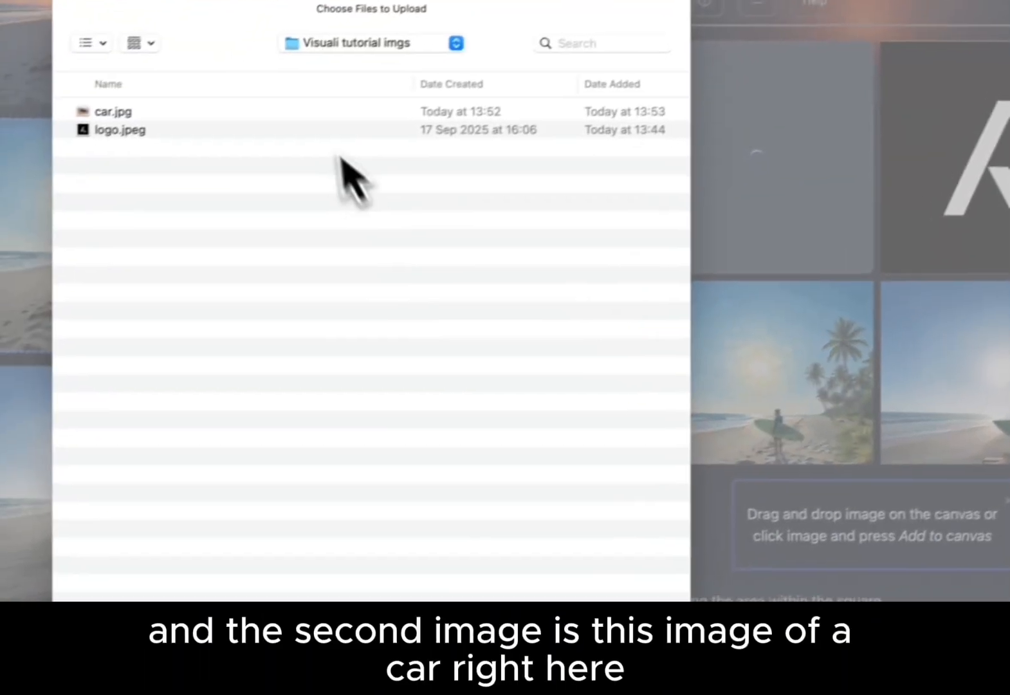
click(325, 103)
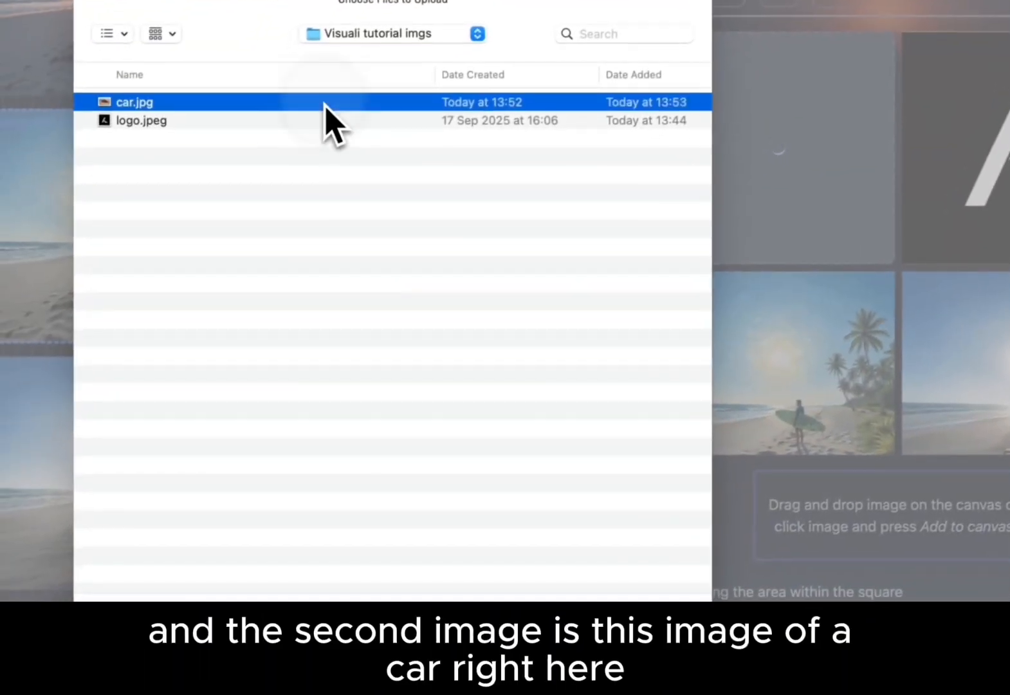
double_click(325, 103)
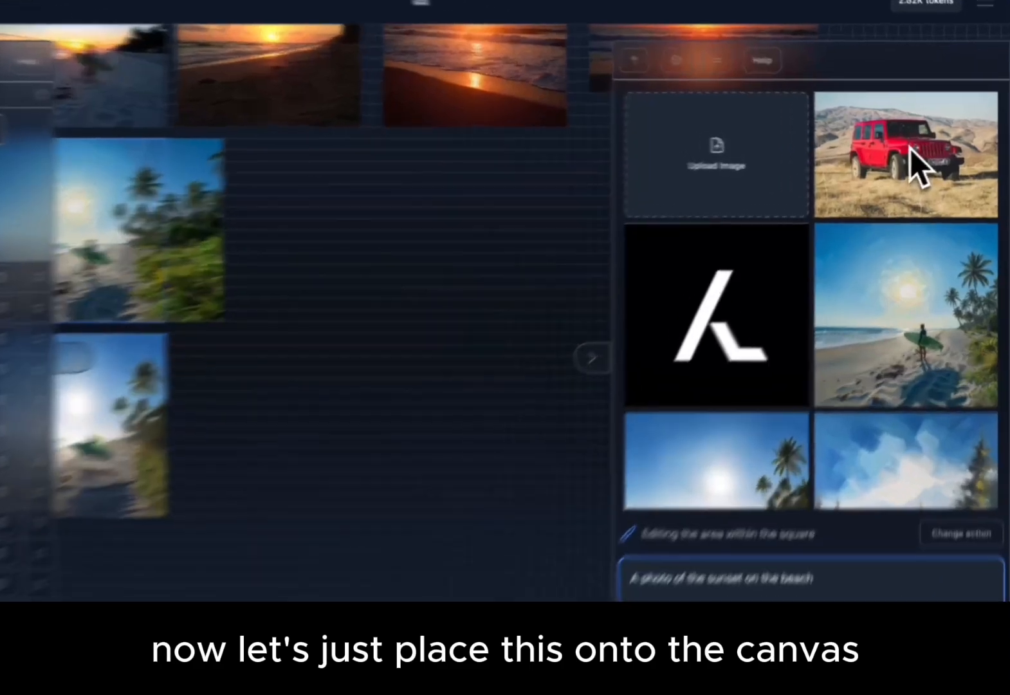
- Place the red car image on the empty canvas area beside the beach variation beneath the wide beach image
drag(928, 157, 494, 408)
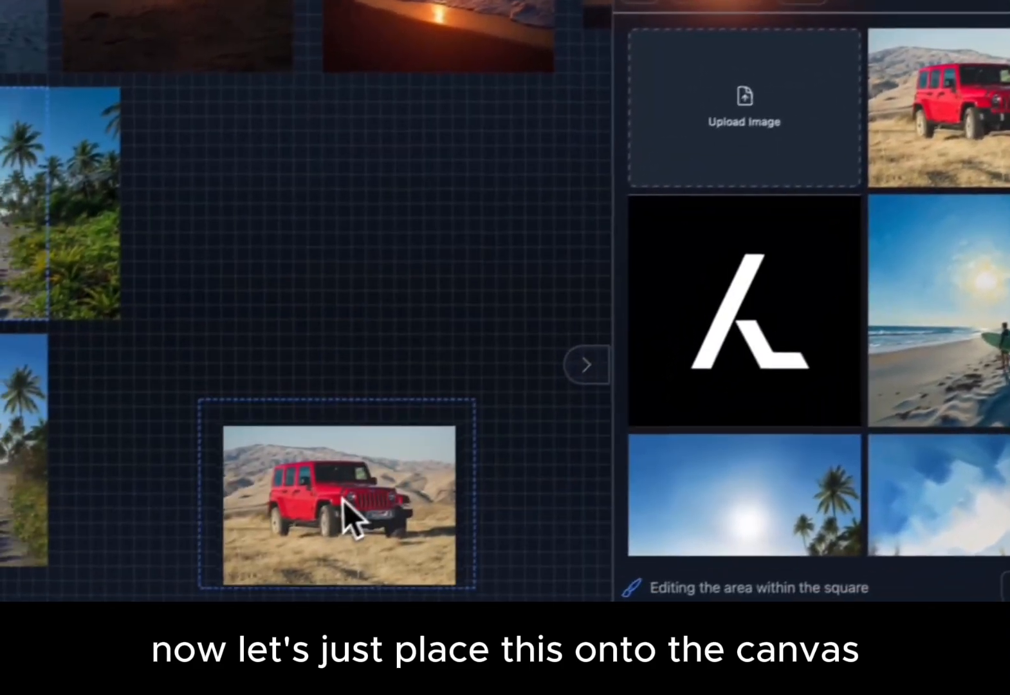
drag(342, 499, 417, 444)
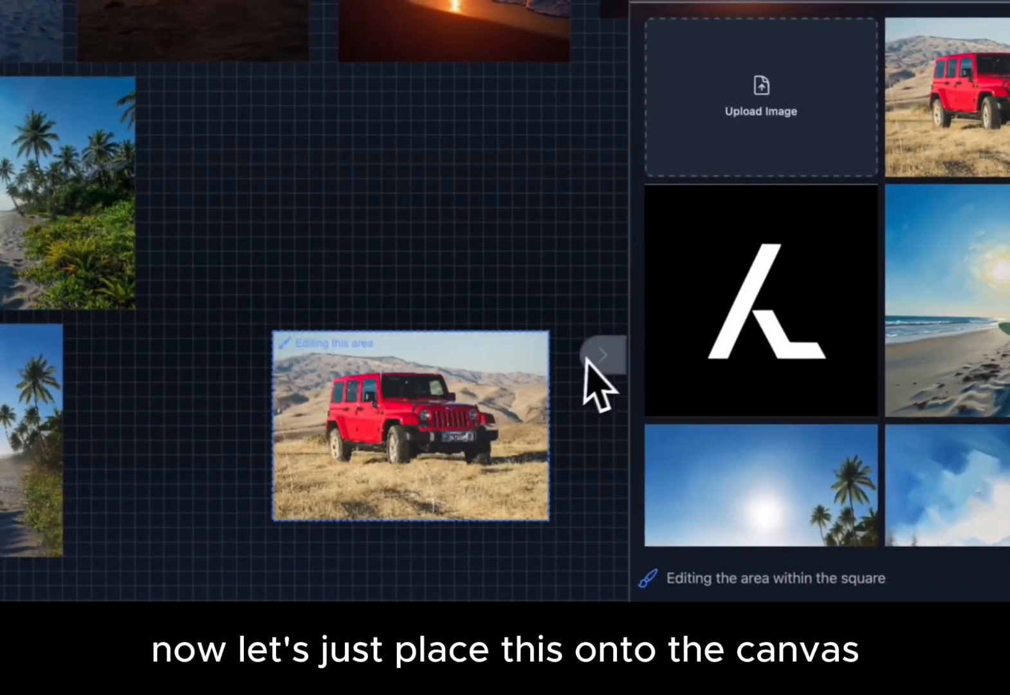
scroll(502, 300, down, 2)
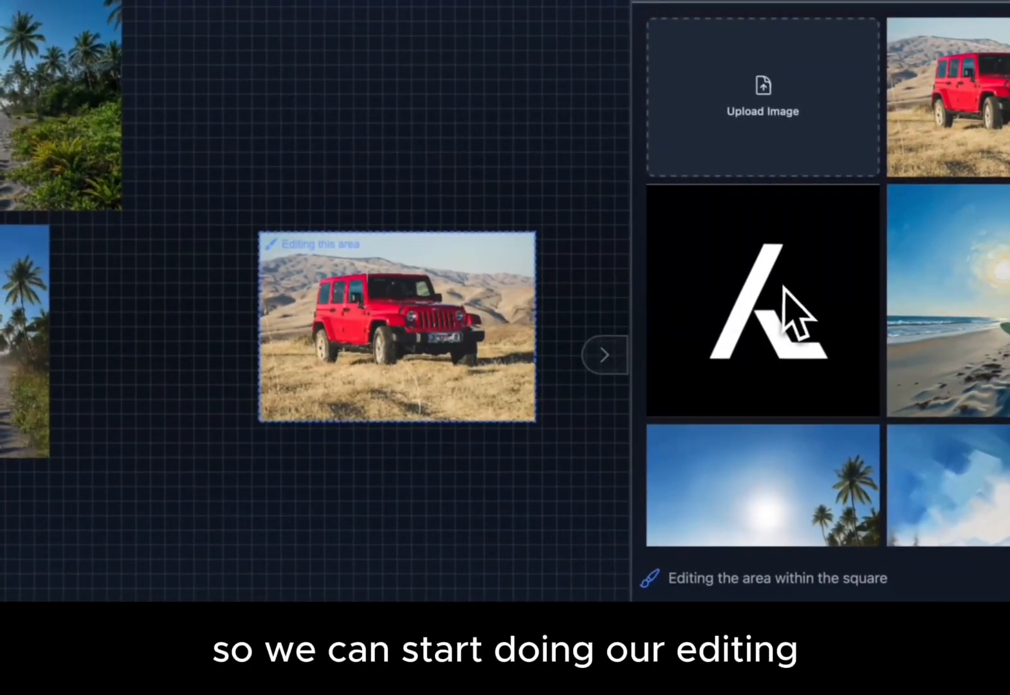
- Place the uploaded white-on-black logo image on the empty canvas area directly above the red car image
drag(783, 288, 400, 108)
scroll(408, 103, up, 3)
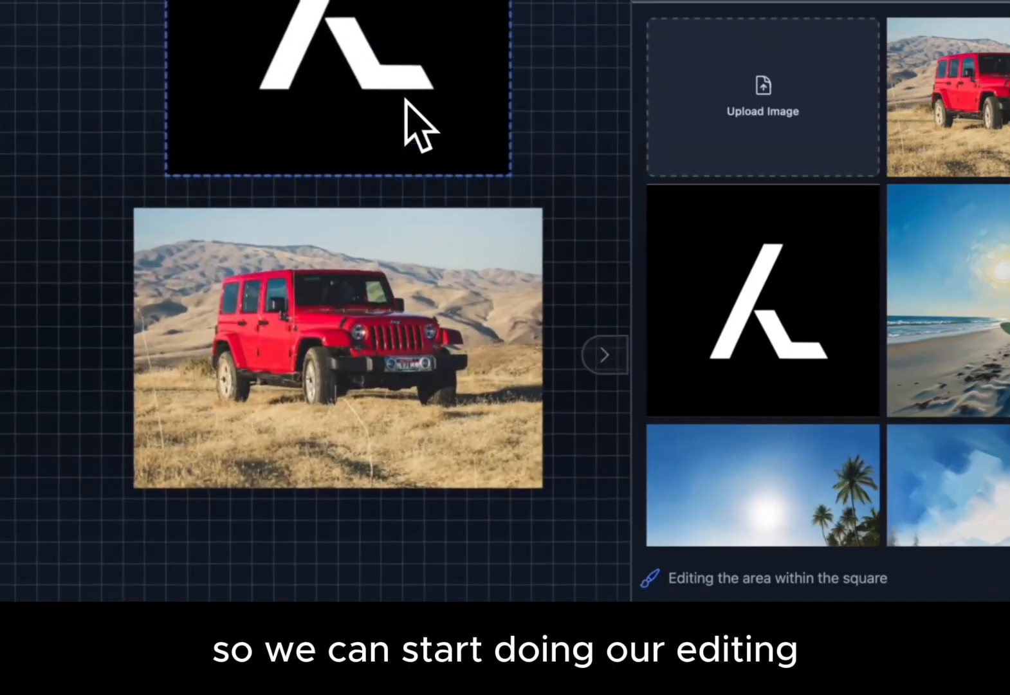
scroll(406, 100, up, 2)
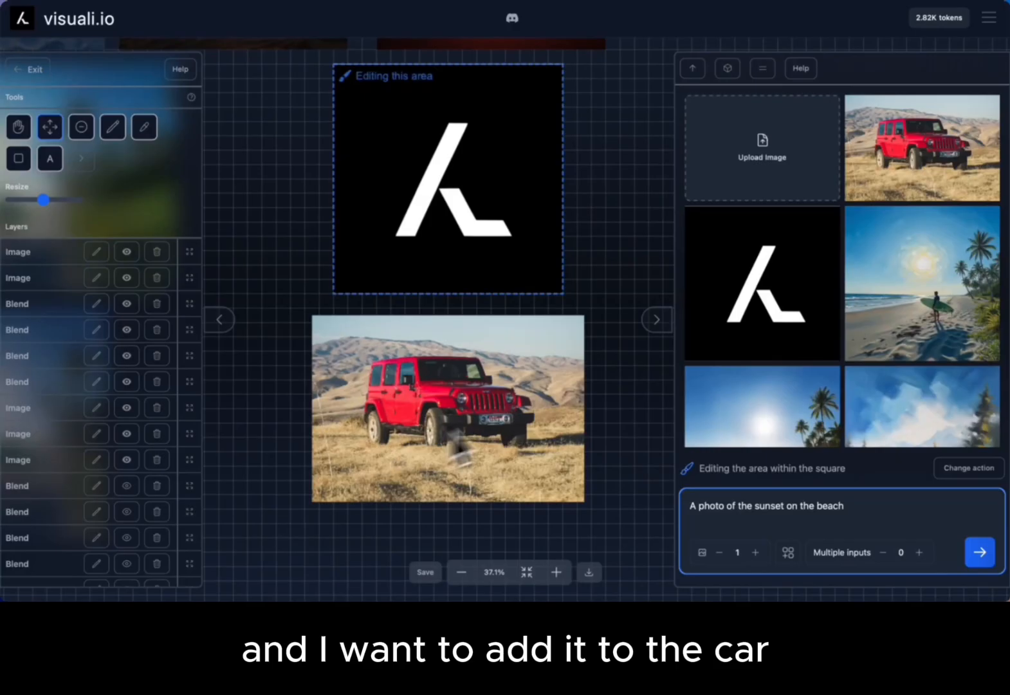
- Set multiple inputs to 1 and position and resize the extra input frame so that it covers the whole red car image
scroll(583, 248, right, 1)
scroll(583, 248, down, 1)
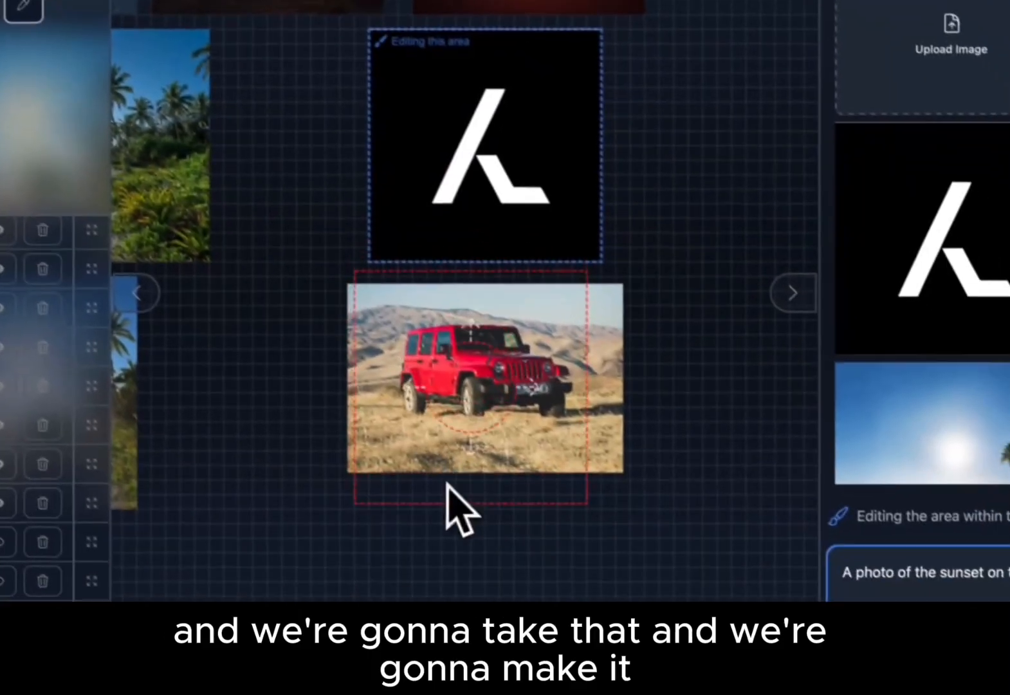
scroll(429, 304, up, 4)
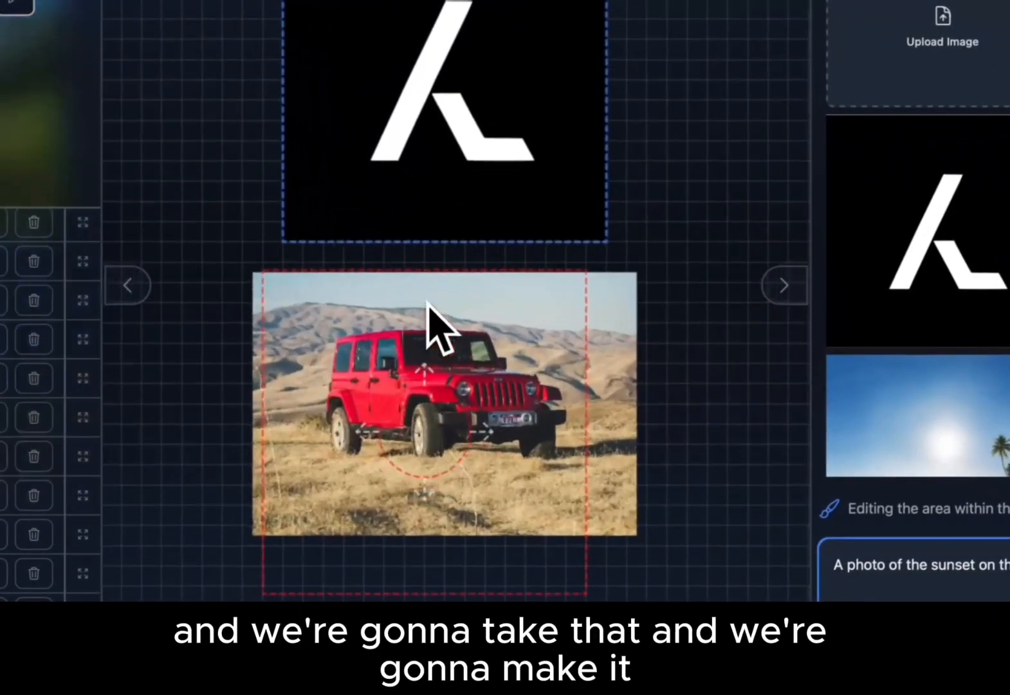
scroll(428, 304, down, 1)
drag(656, 244, 665, 261)
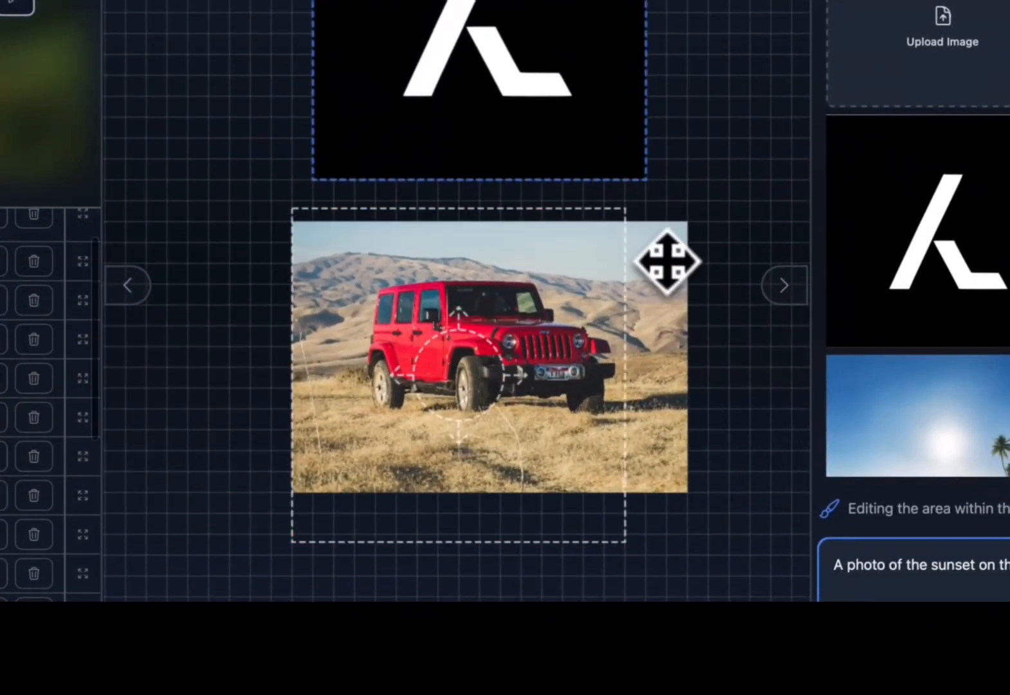
mouse_move(449, 291)
mouse_down()
mouse_move(448, 280)
mouse_move(484, 289)
mouse_move(447, 283)
mouse_up()
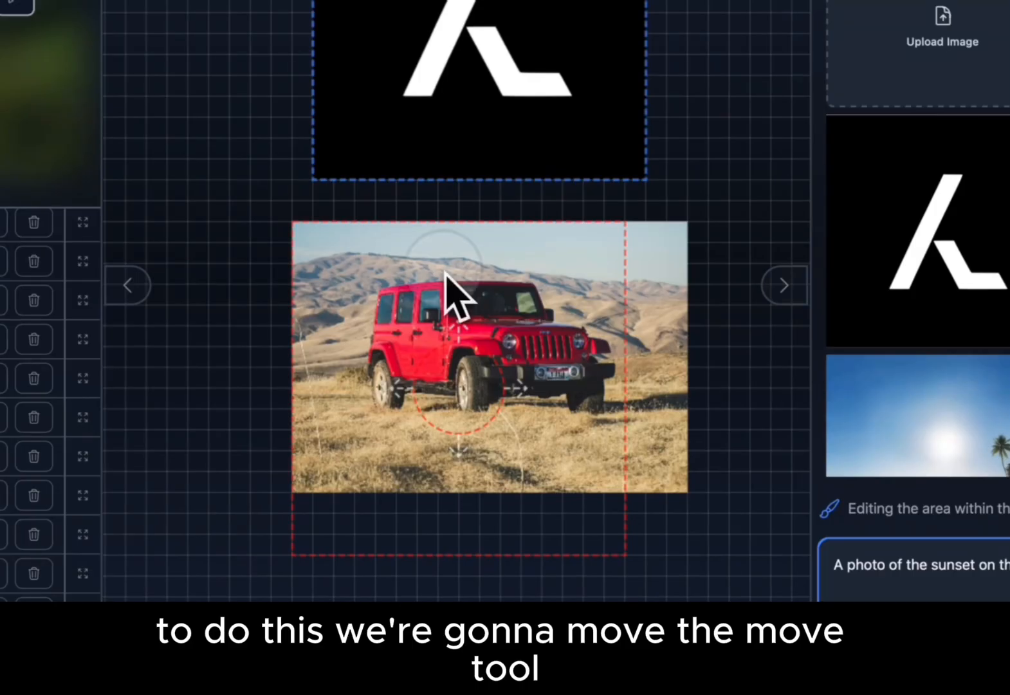
mouse_move(444, 272)
mouse_down()
mouse_move(547, 284)
mouse_move(458, 250)
mouse_move(446, 281)
mouse_move(444, 255)
mouse_move(438, 280)
mouse_move(440, 258)
mouse_move(436, 269)
mouse_up()
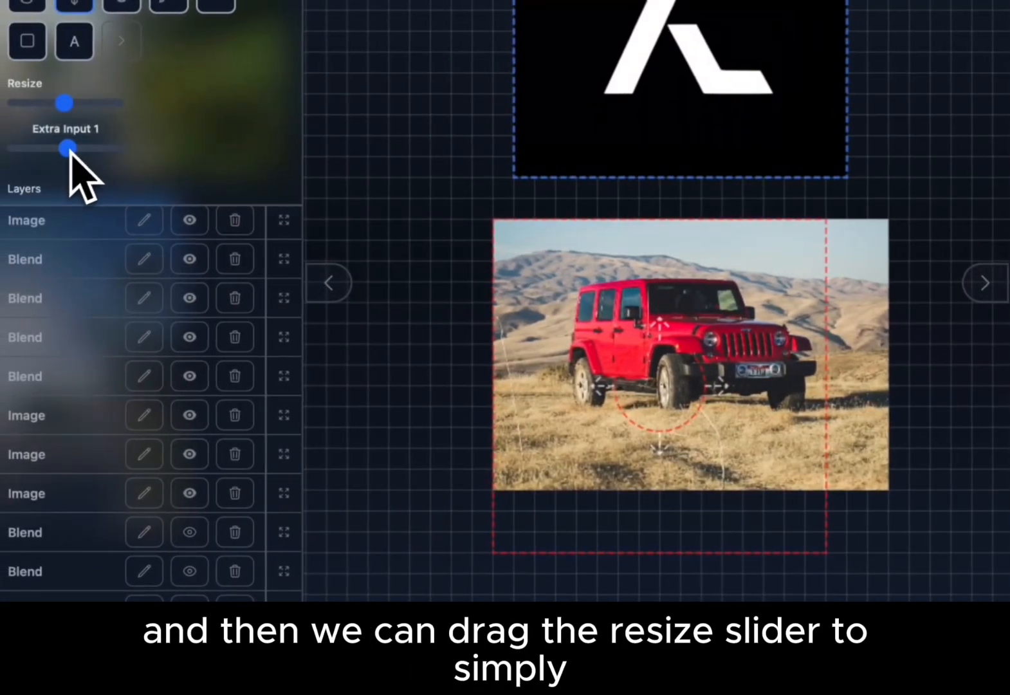
drag(68, 151, 54, 152)
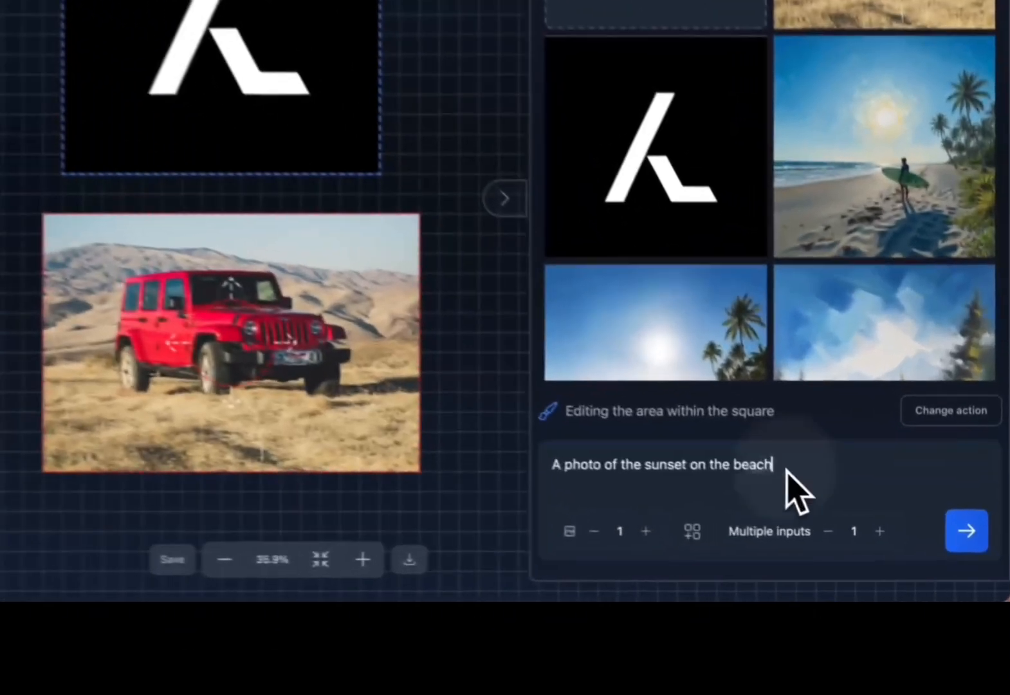
- Replace the prompt with "Put the logo on the side of the car" and generate the image
drag(856, 510, 691, 507)
key(BackSpace)
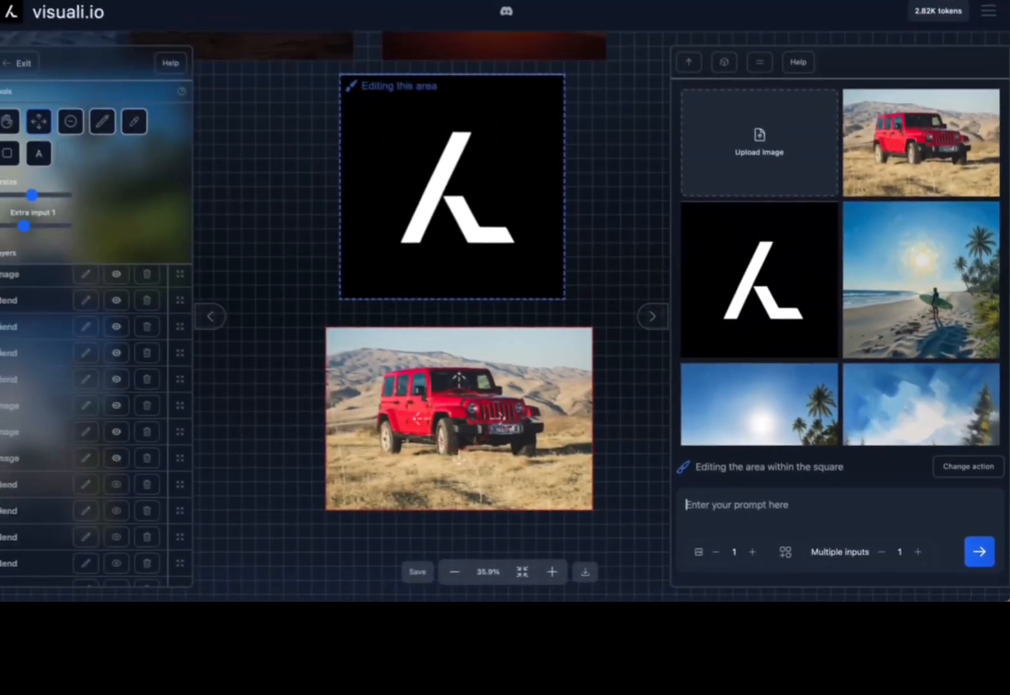
text(Put the logo on the side of the c)
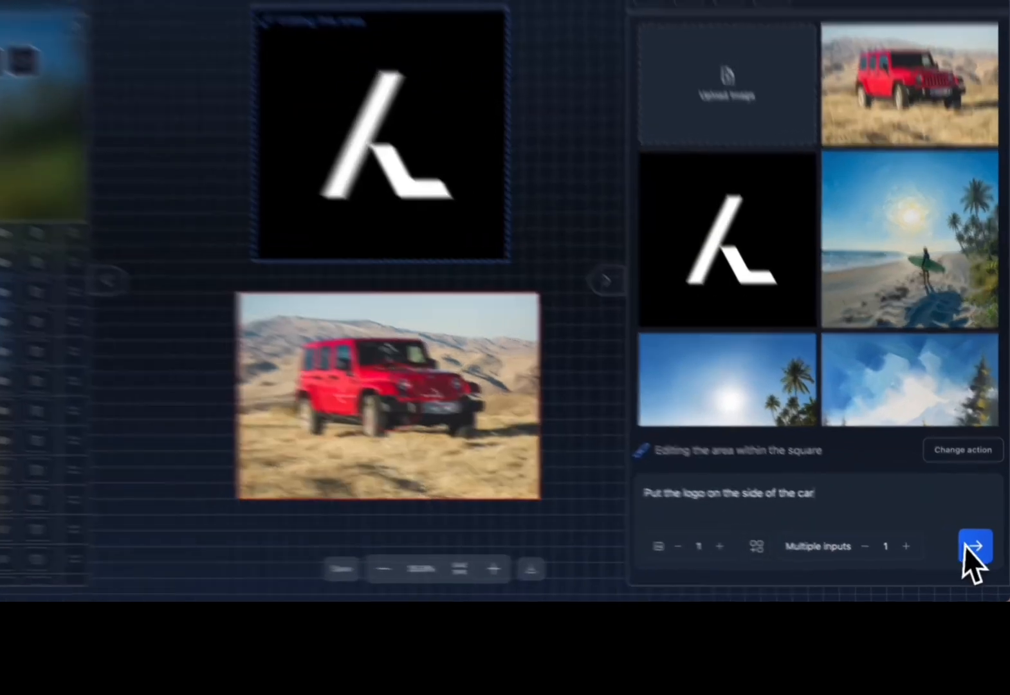
click(979, 552)
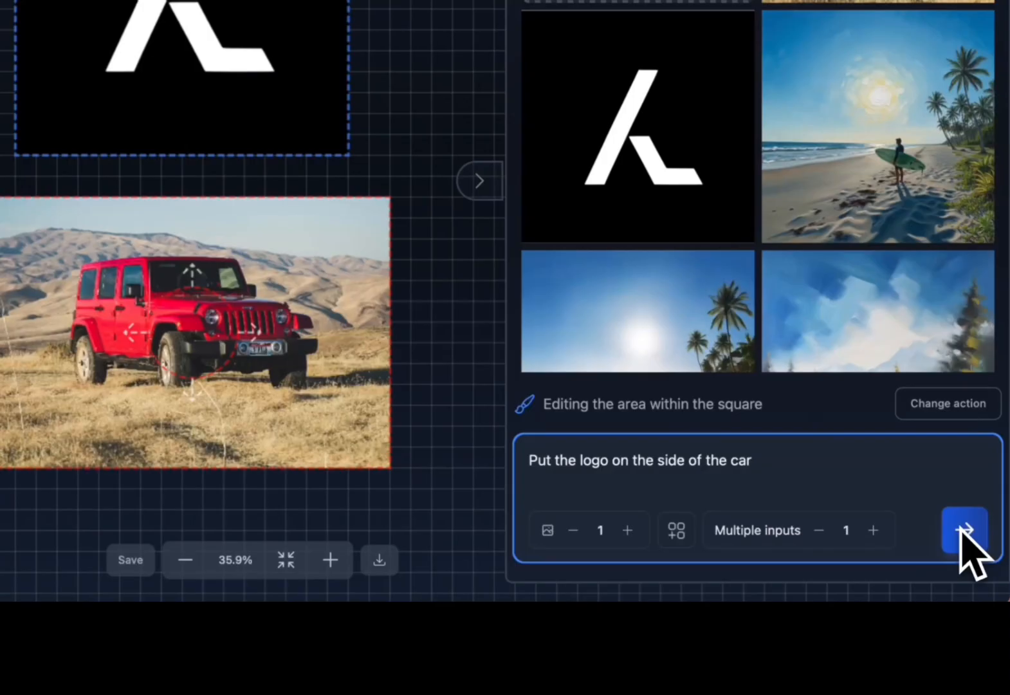
click(965, 537)
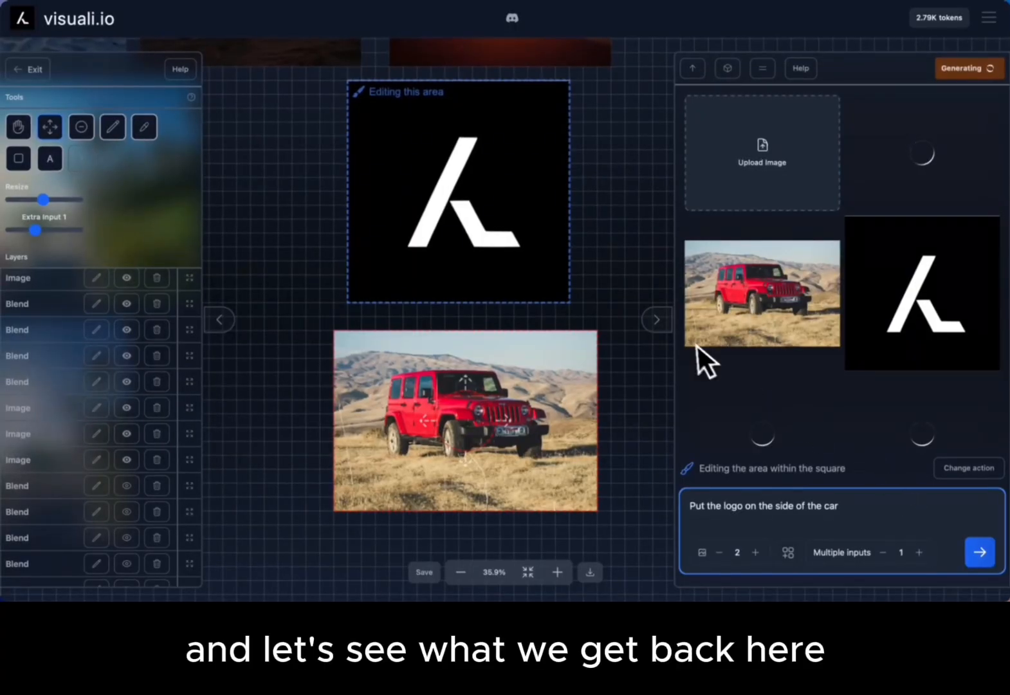
- Place the generated car image with the logo on its door on the canvas, to the left of the original car image
scroll(546, 322, down, 2)
scroll(547, 322, up, 1)
scroll(547, 322, right, 1)
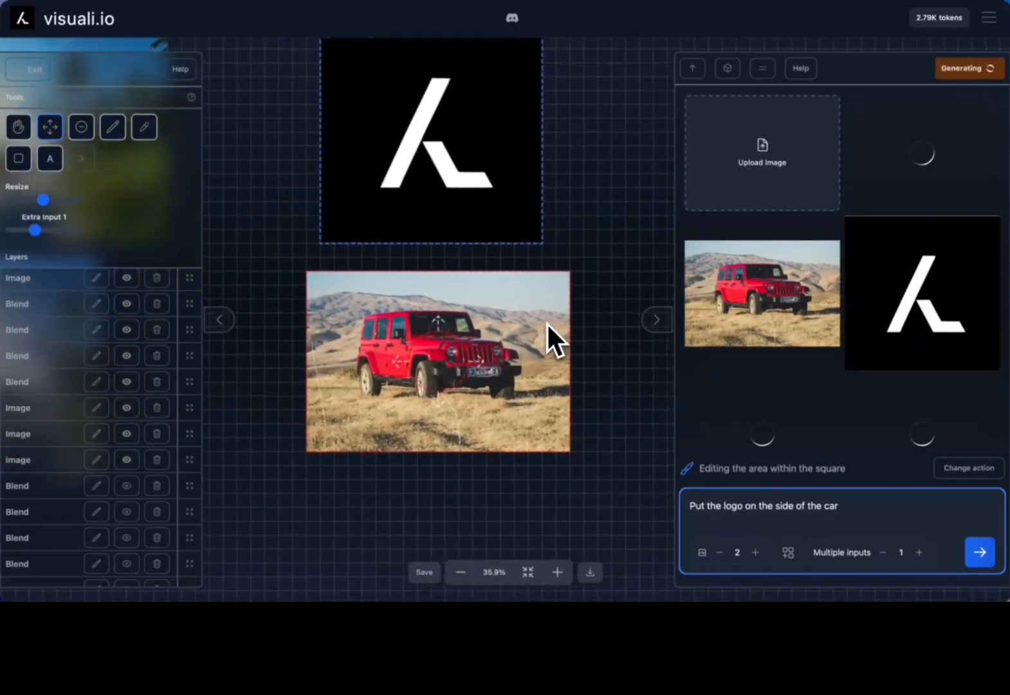
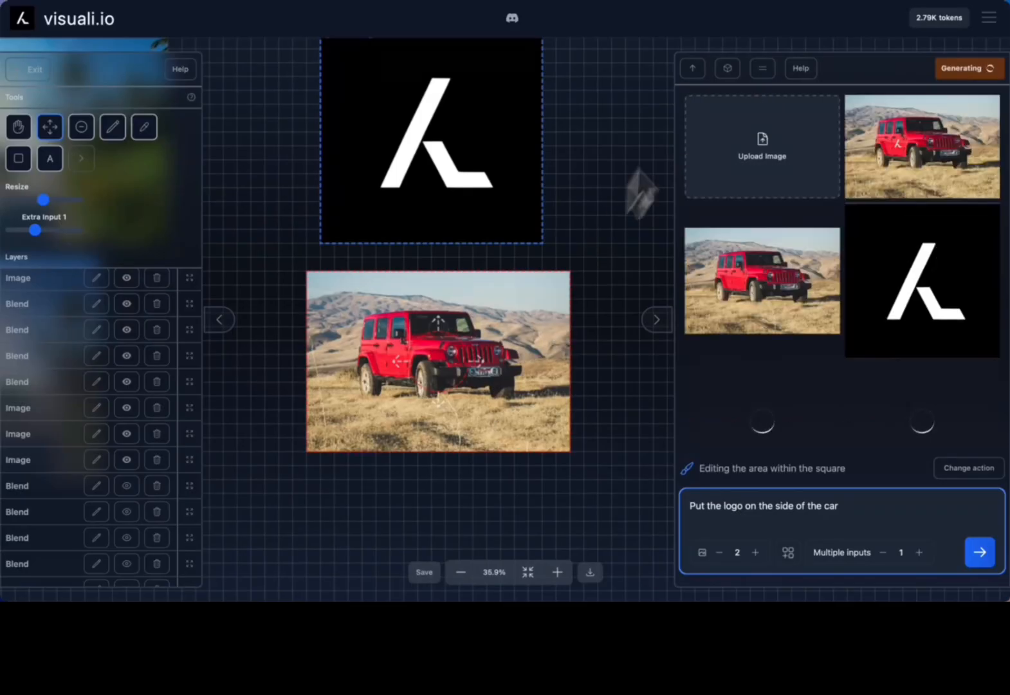
drag(417, 351, 487, 296)
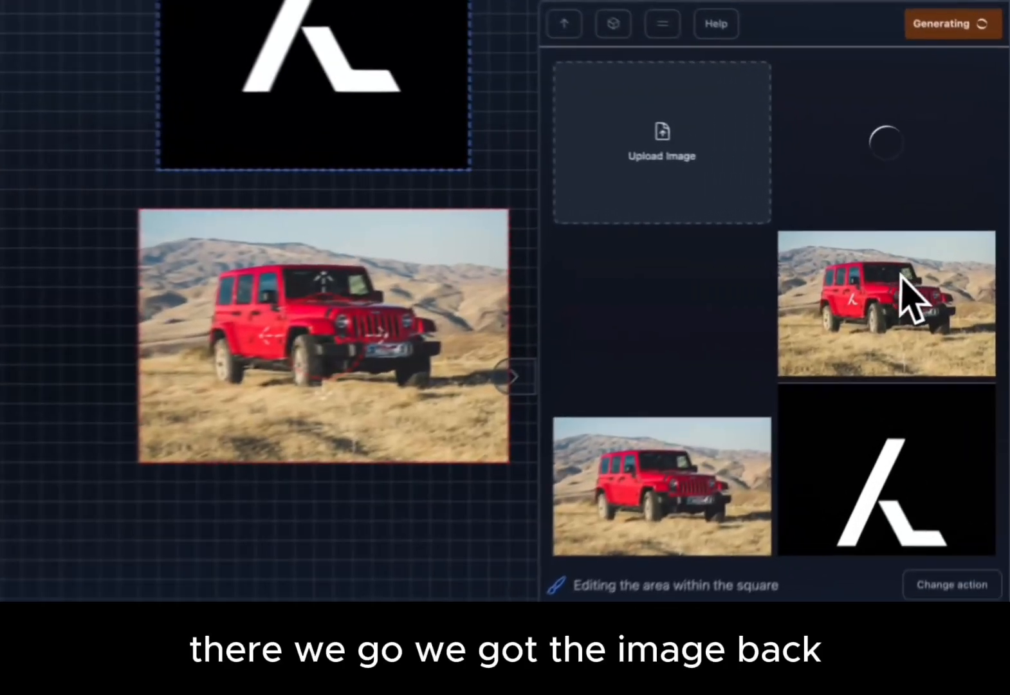
drag(936, 245, 295, 304)
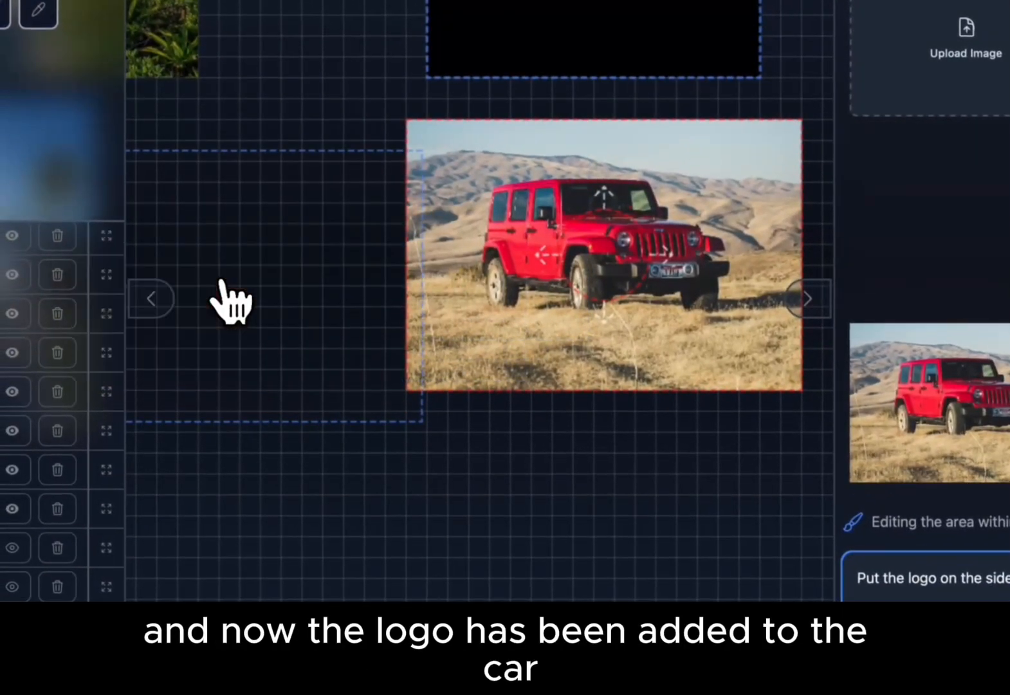
drag(222, 283, 222, 283)
scroll(566, 151, left, 3)
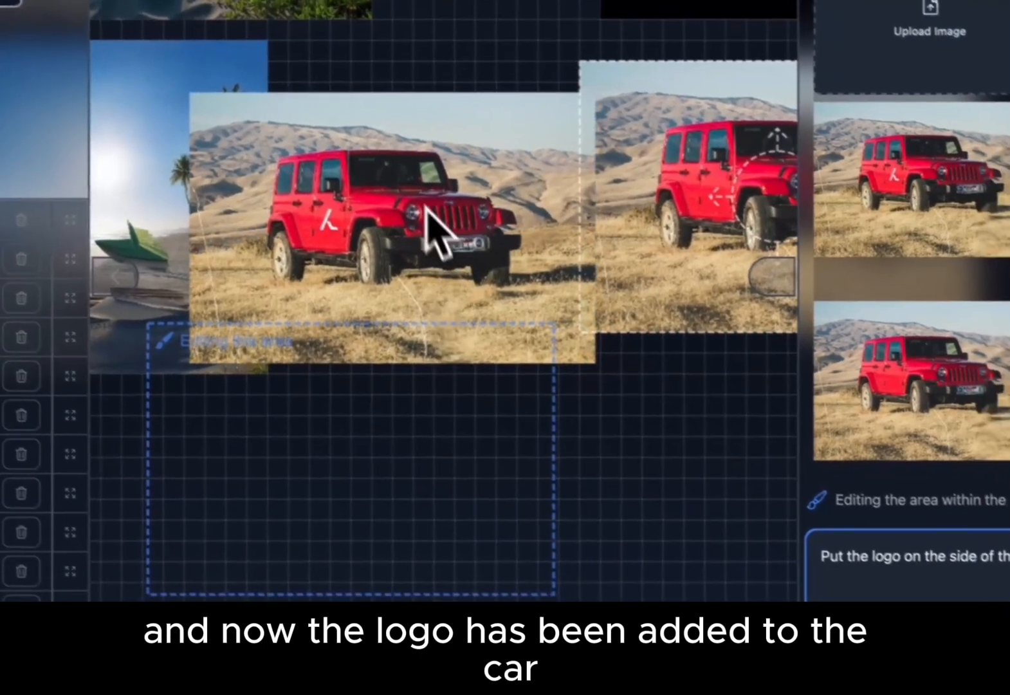
- Place the jeep image with the logo directly beneath the original jeep photo on the canvas and leave area editing
drag(462, 225, 726, 546)
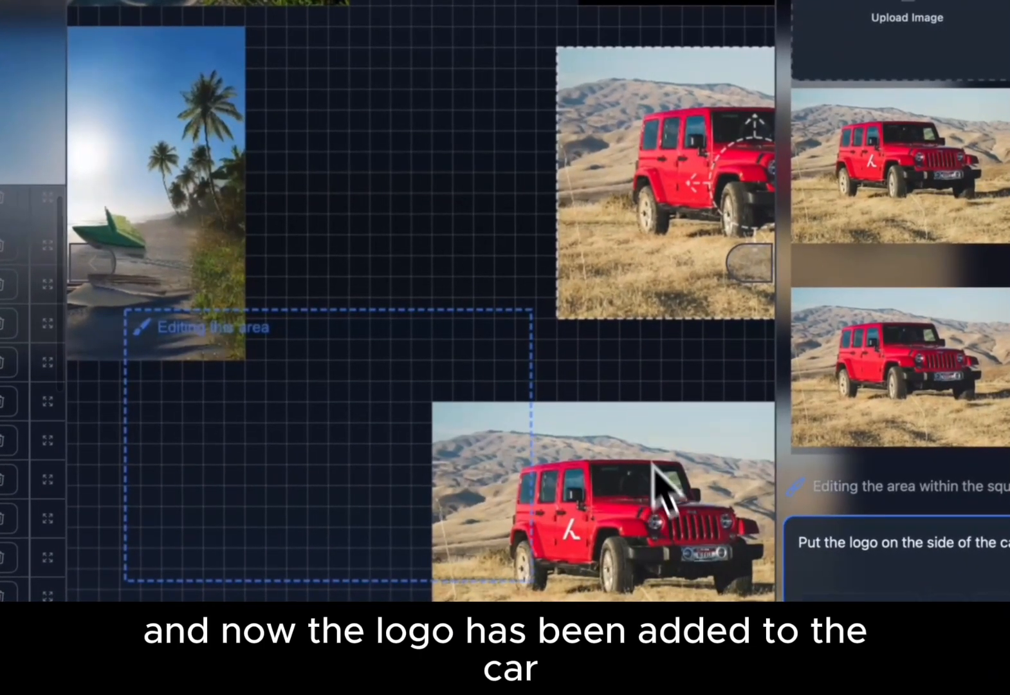
scroll(680, 415, right, 2)
scroll(620, 379, right, 1)
drag(531, 430, 643, 385)
scroll(643, 399, down, 2)
scroll(643, 399, right, 2)
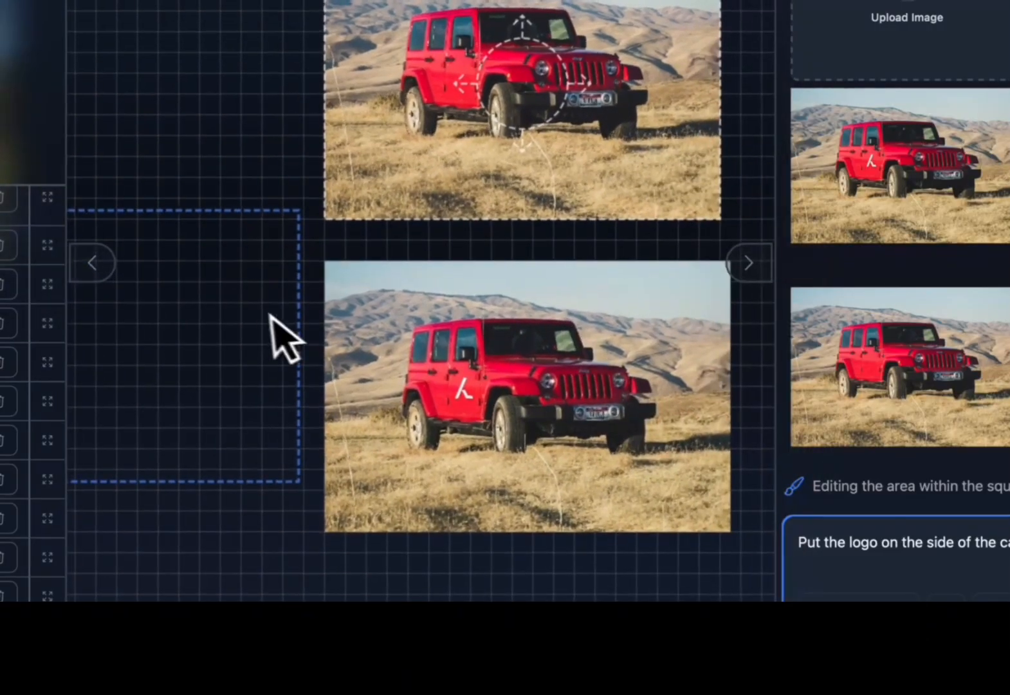
drag(507, 353, 564, 358)
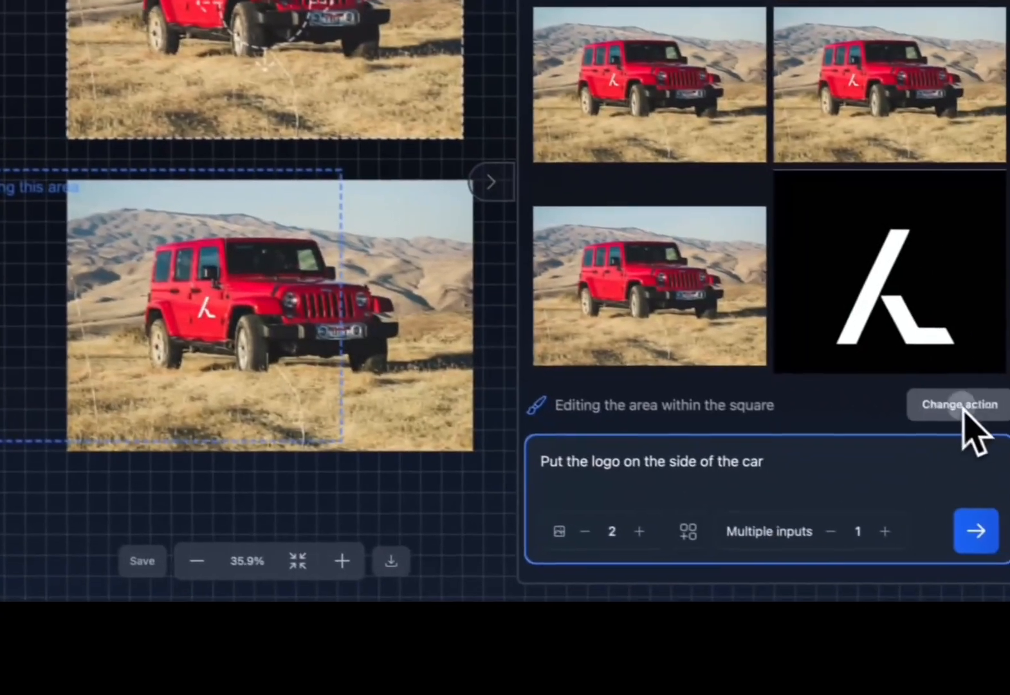
click(965, 407)
scroll(183, 213, right, 1)
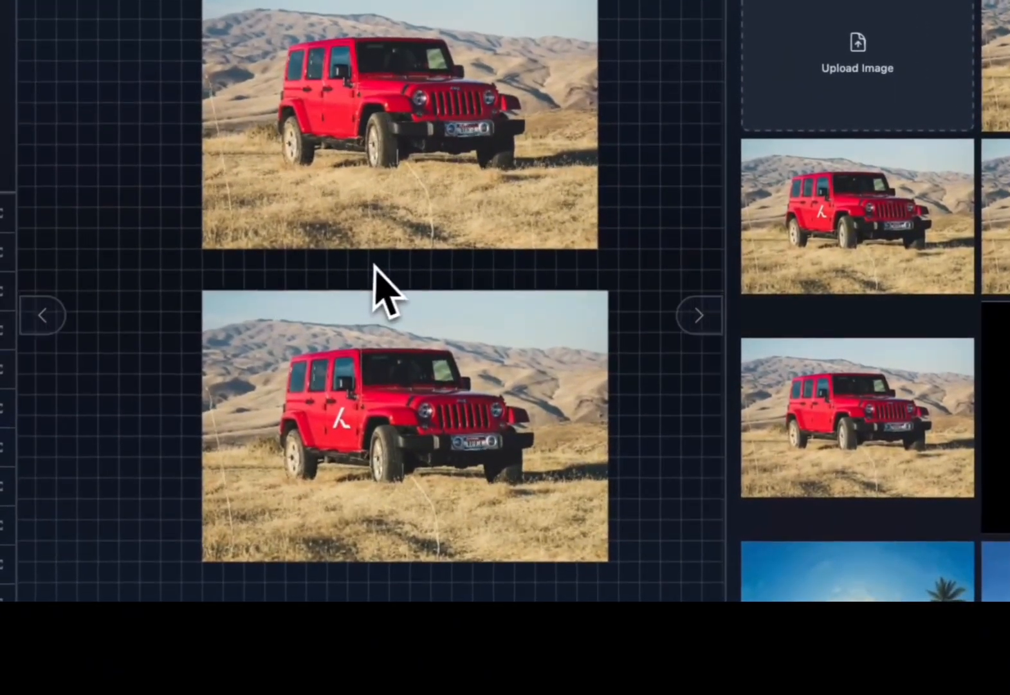
- Move the jeep image with the logo to the empty canvas space below the beach image with the green boat
scroll(283, 193, right, 2)
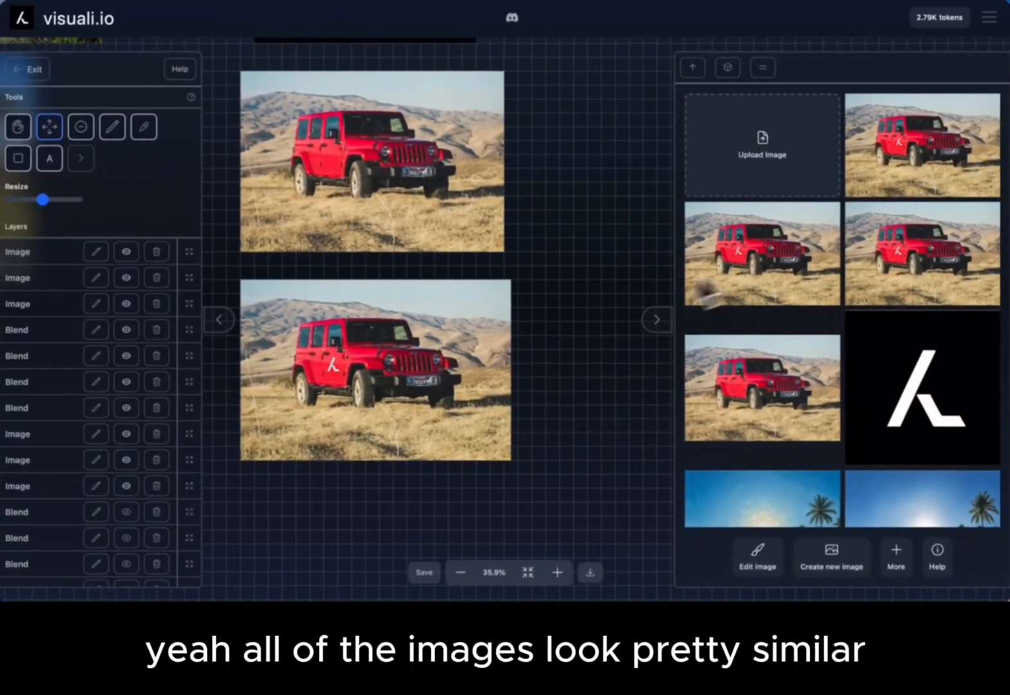
scroll(363, 386, left, 2)
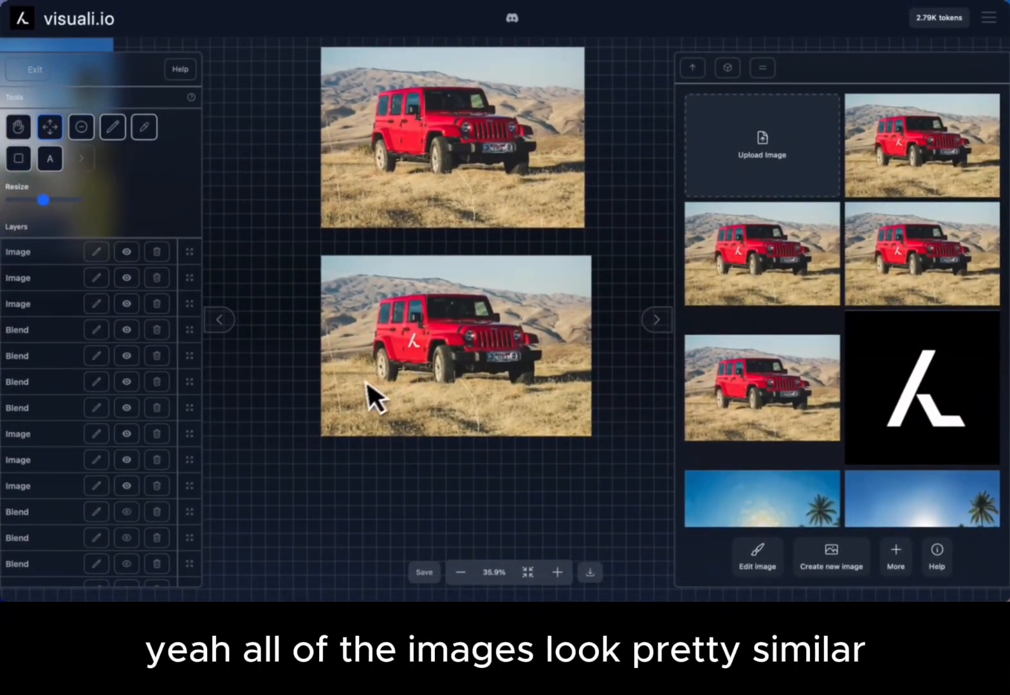
scroll(366, 382, up, 3)
scroll(432, 310, left, 1)
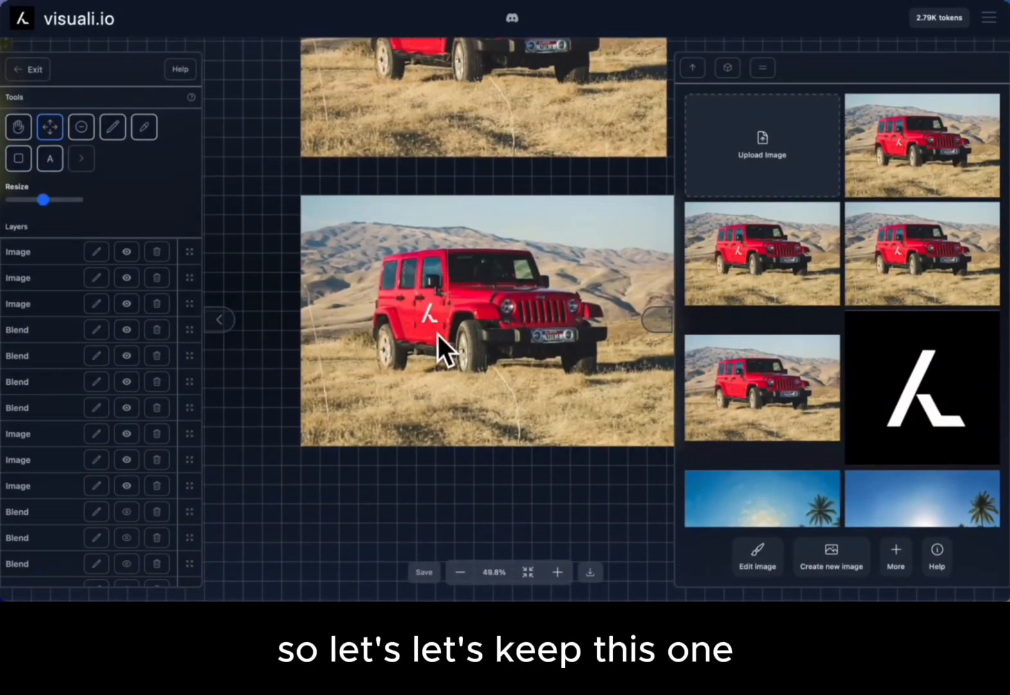
scroll(438, 341, down, 6)
scroll(438, 345, left, 3)
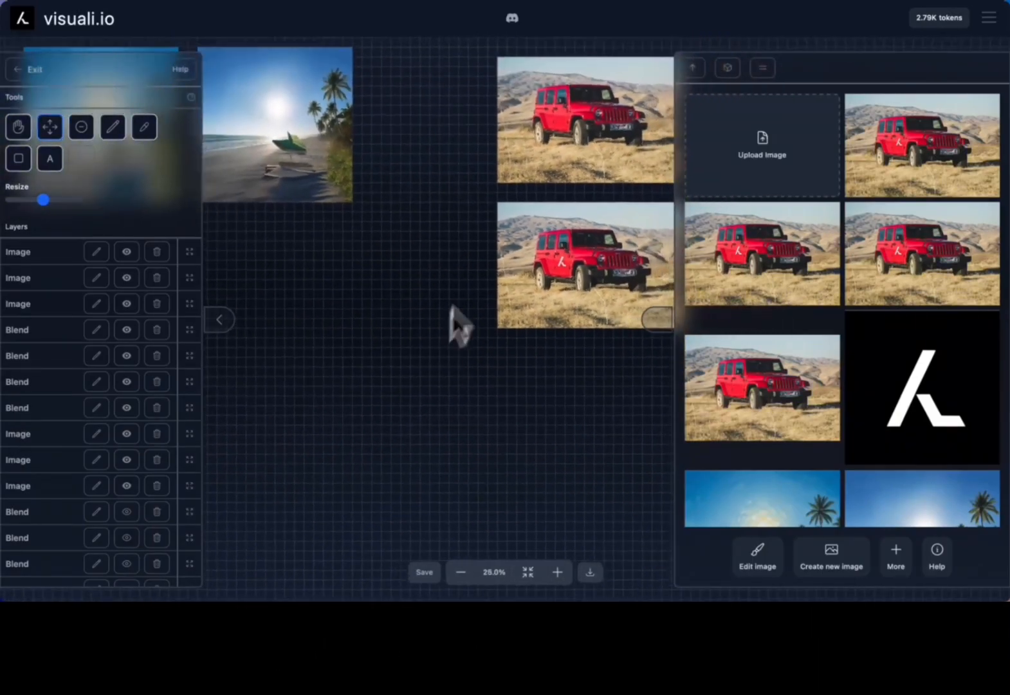
scroll(497, 210, up, 4)
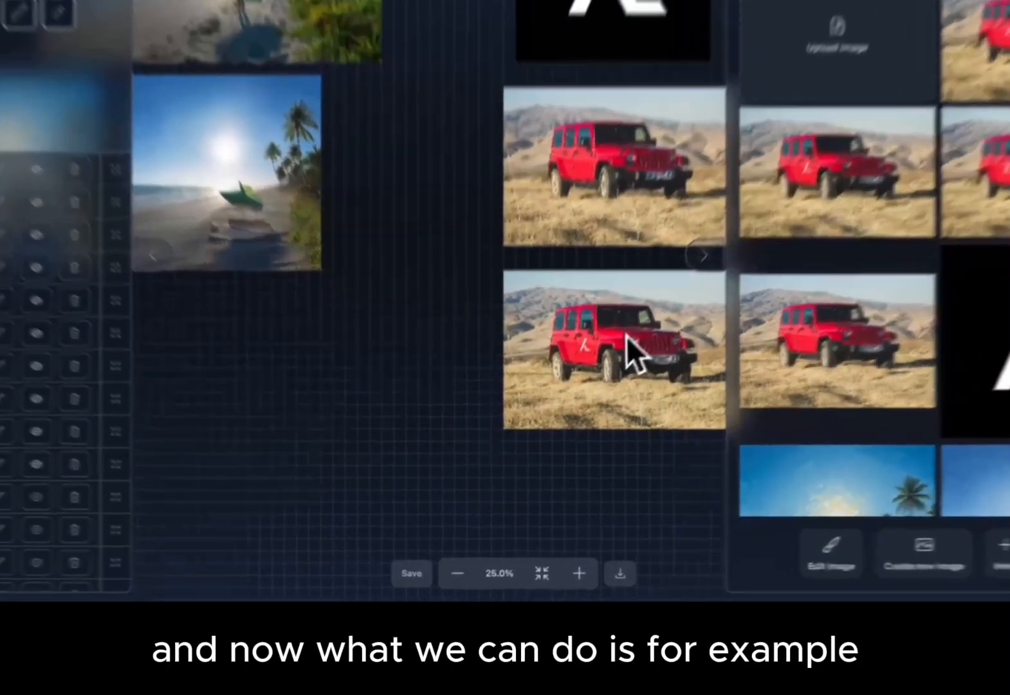
drag(599, 384, 335, 398)
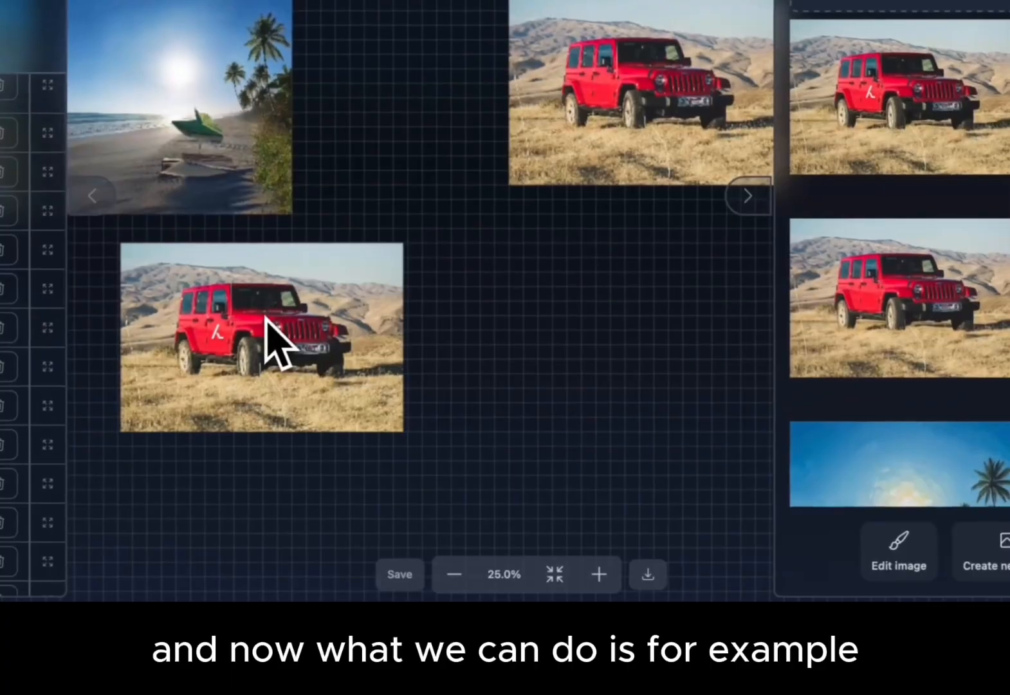
- Start a new image edit and fit the editing area over the jeep image with the logo
scroll(267, 340, left, 5)
scroll(268, 340, up, 2)
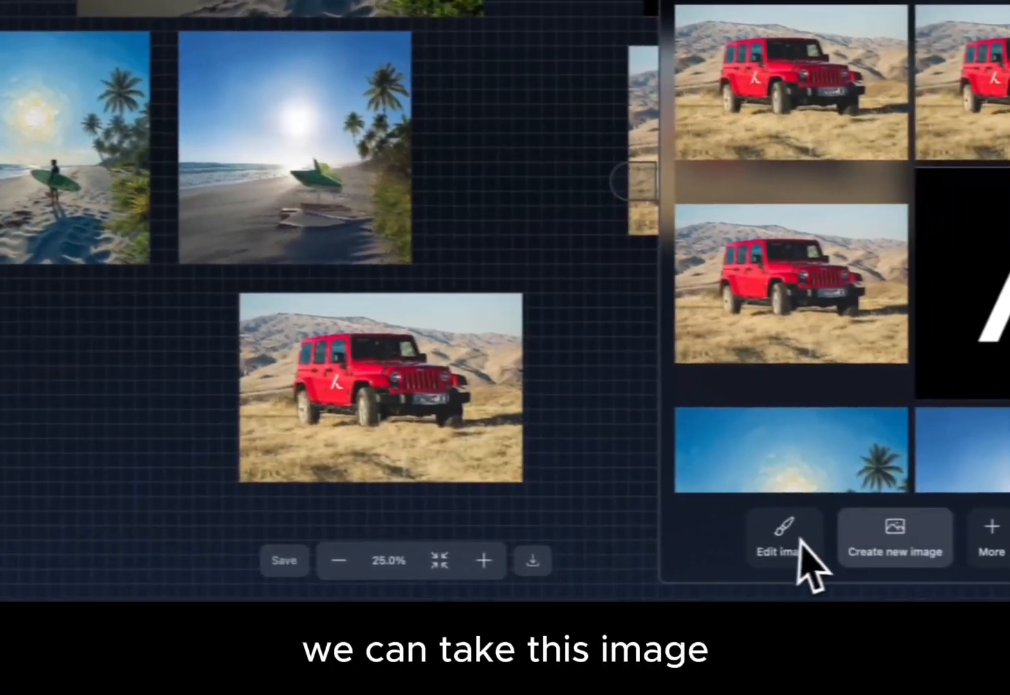
click(901, 550)
drag(699, 388, 382, 371)
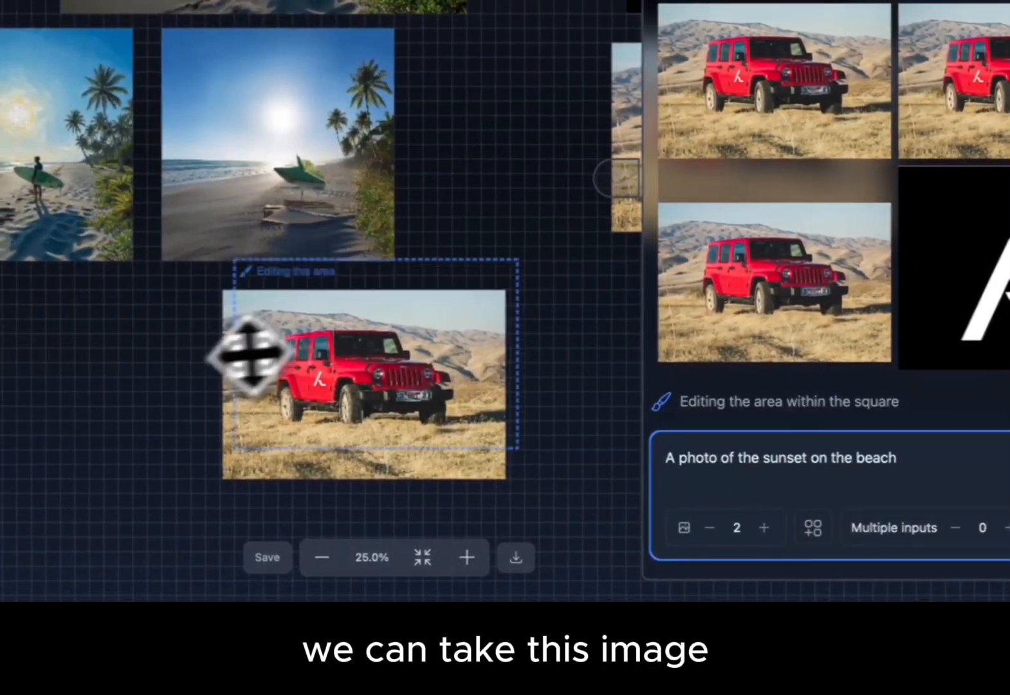
drag(250, 354, 269, 372)
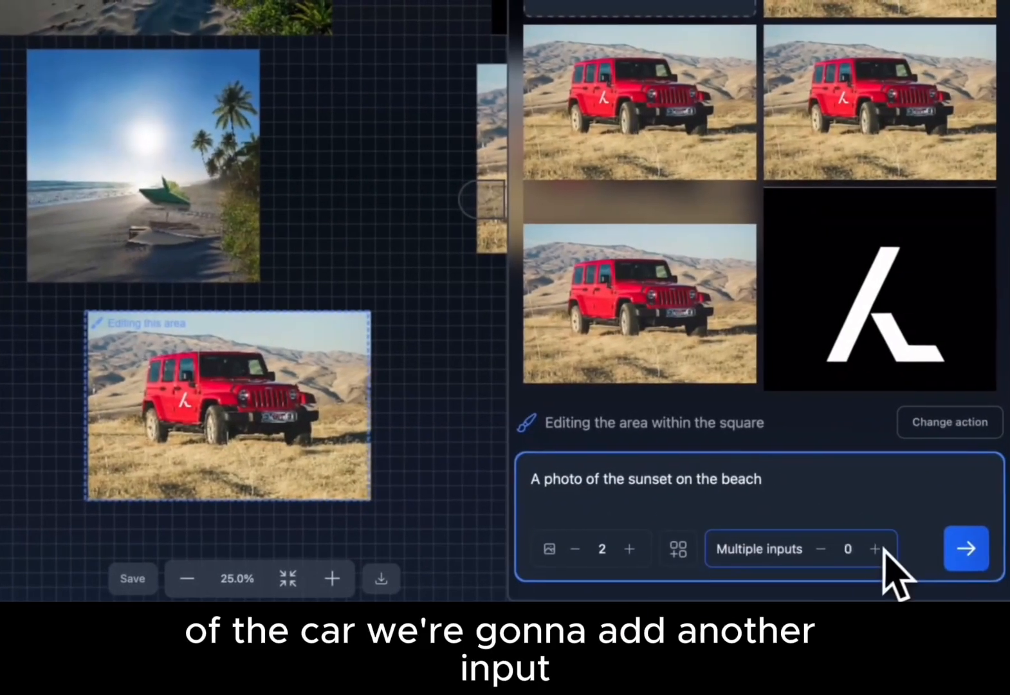
- Set multiple inputs to 1 and place the extra input frame over the part of the wide beach image containing the surfer and palms
click(873, 549)
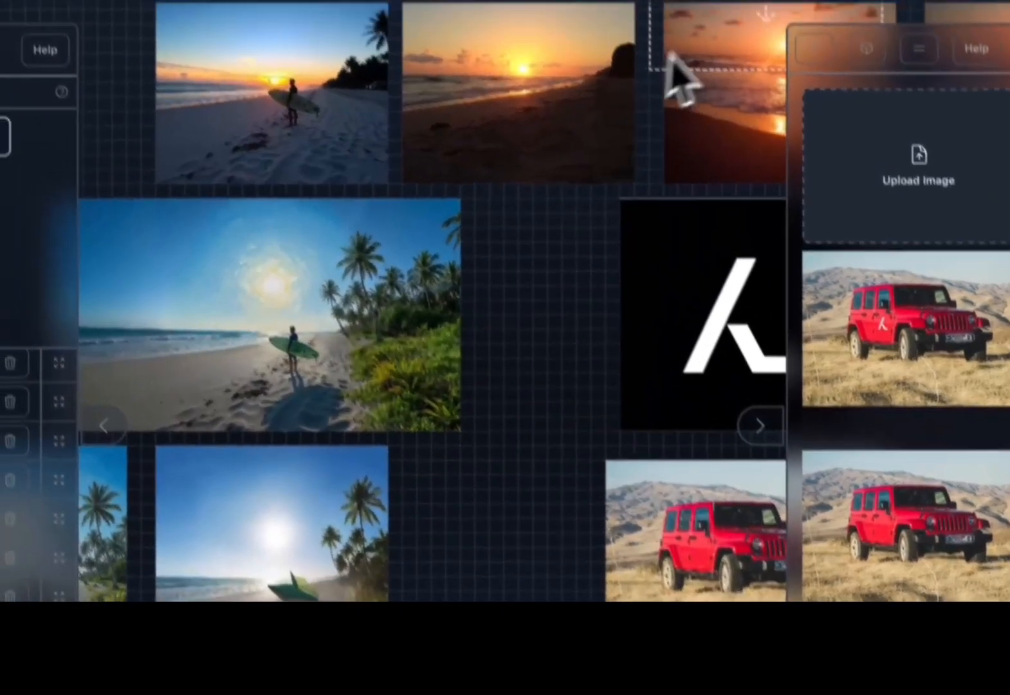
click(304, 417)
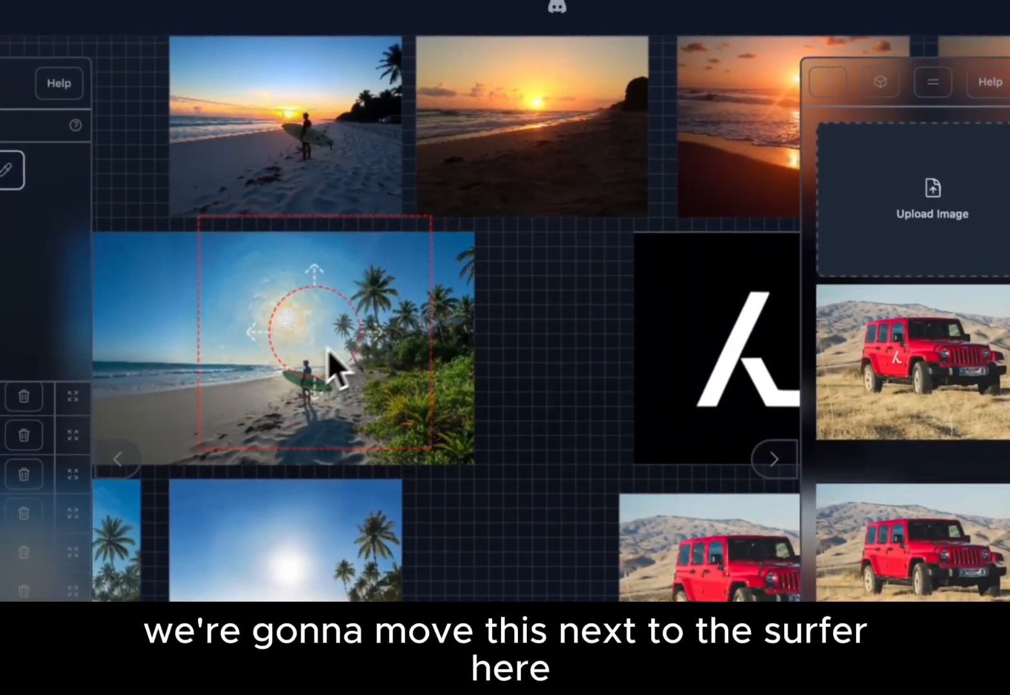
drag(260, 357, 398, 251)
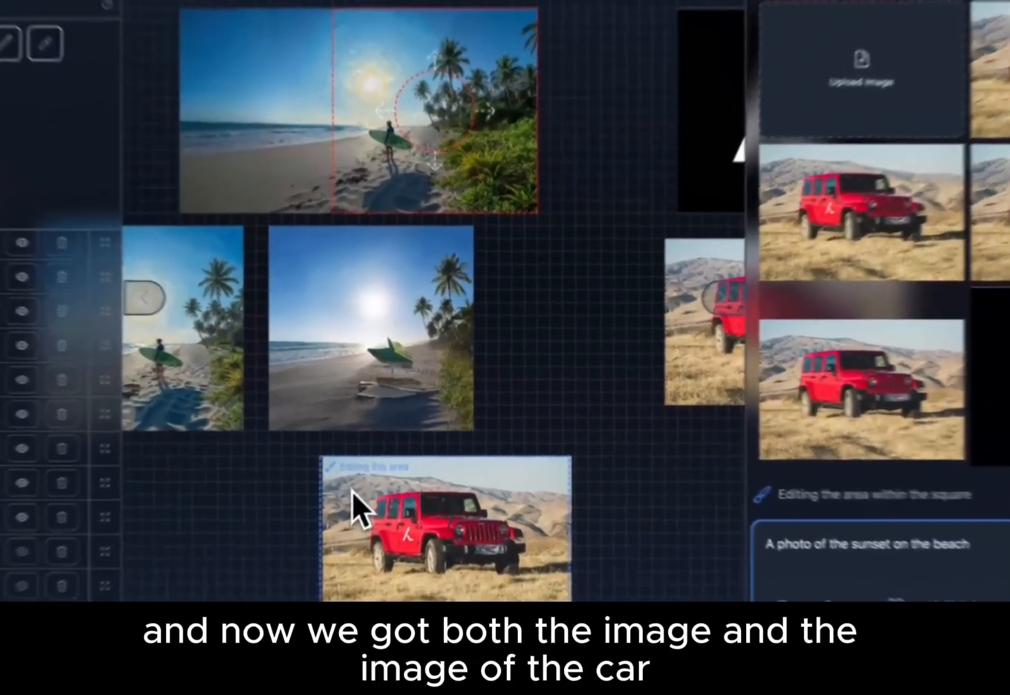
- Realign the editing area exactly with the edges of the jeep image
scroll(346, 507, up, 3)
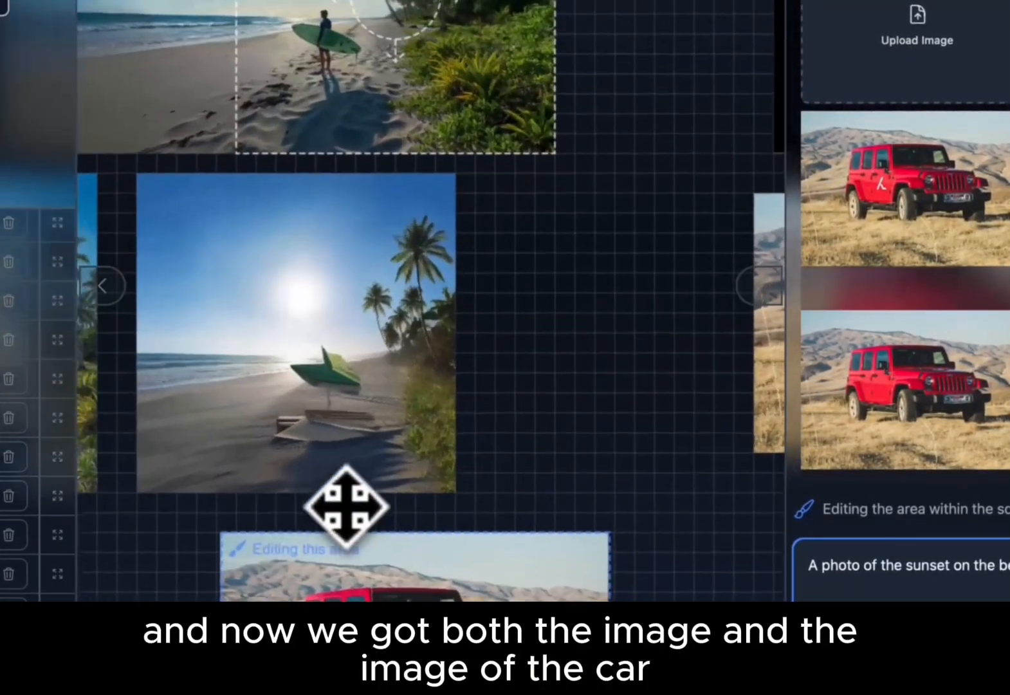
drag(345, 507, 390, 383)
drag(392, 433, 432, 435)
drag(296, 462, 292, 462)
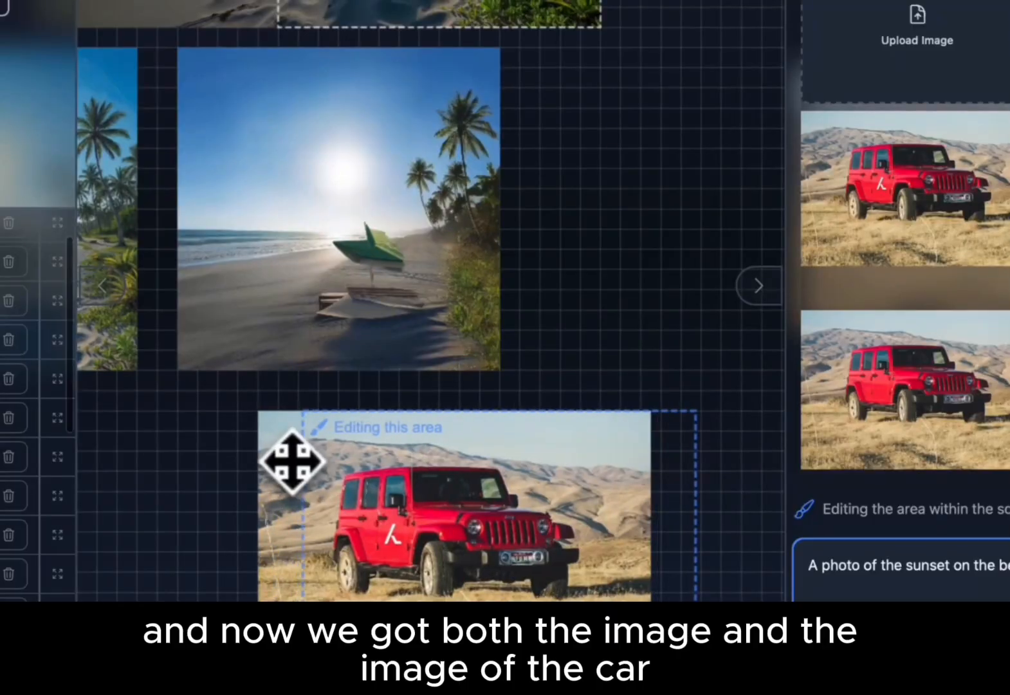
drag(447, 461, 409, 460)
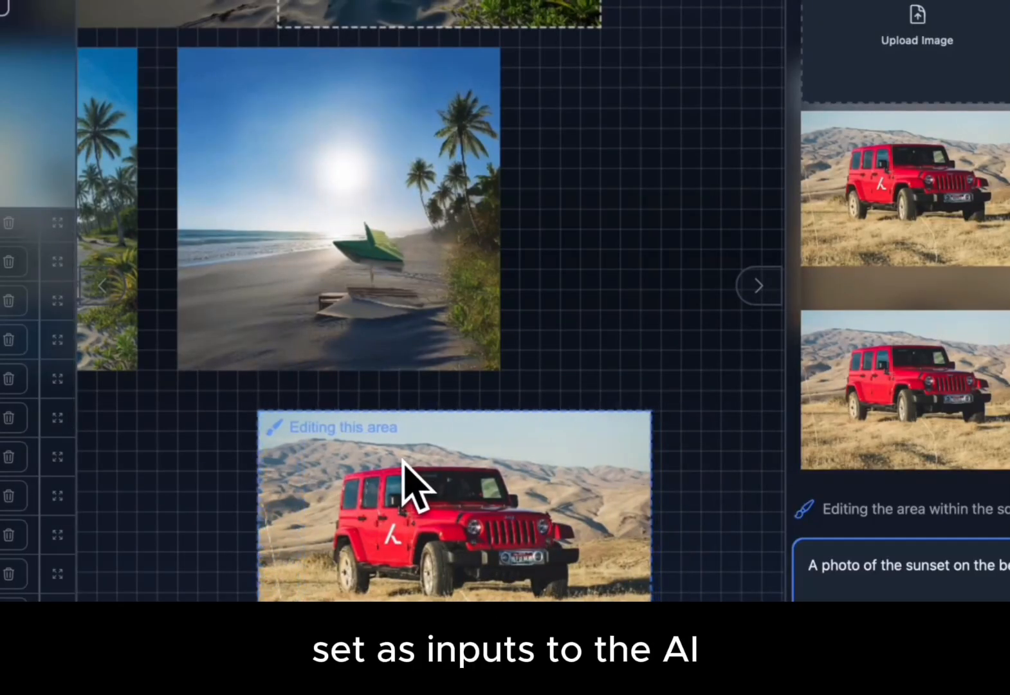
- Generate edits with the prompt "Add the car to the right in the image of the beach. Add a road that the car is parked on"
scroll(566, 157, up, 2)
scroll(573, 149, down, 3)
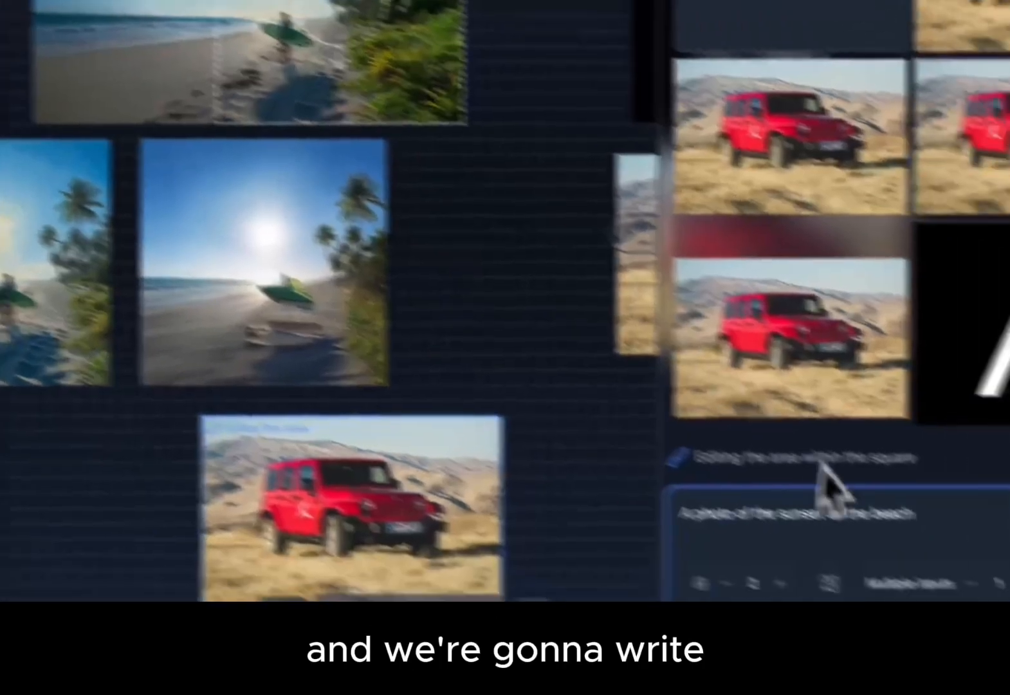
drag(794, 464, 753, 466)
triple_click(754, 467)
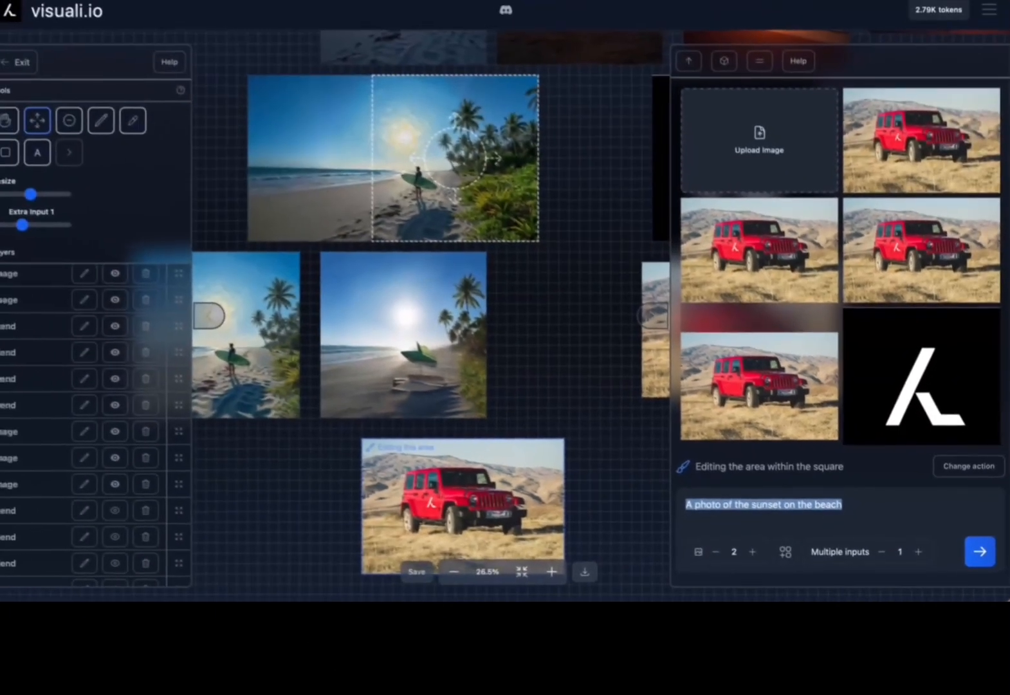
text(Add)
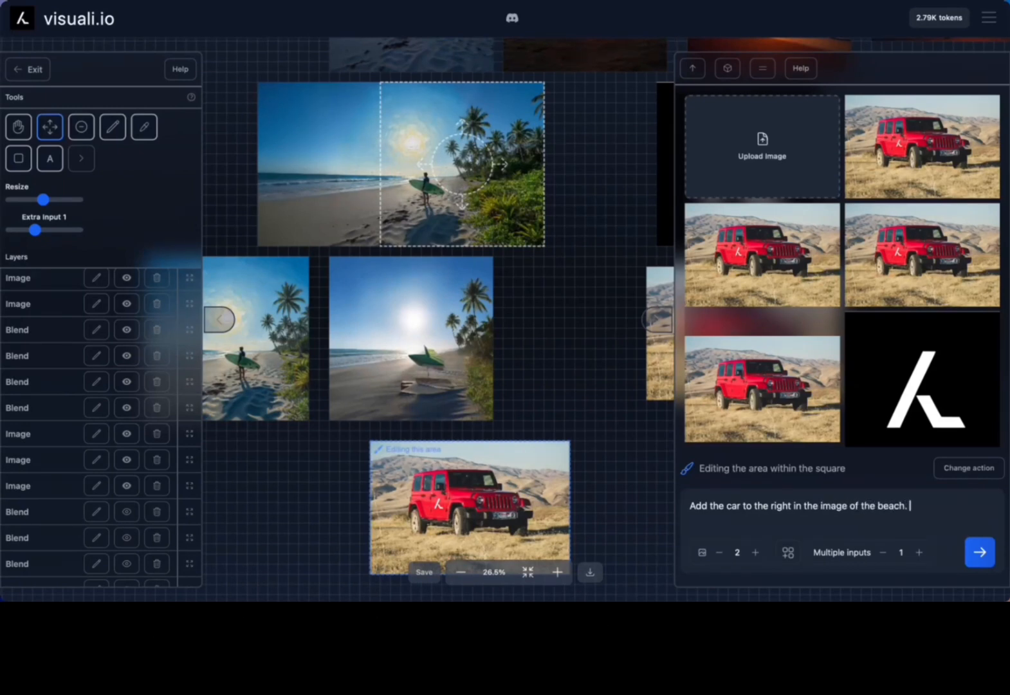
text(a)
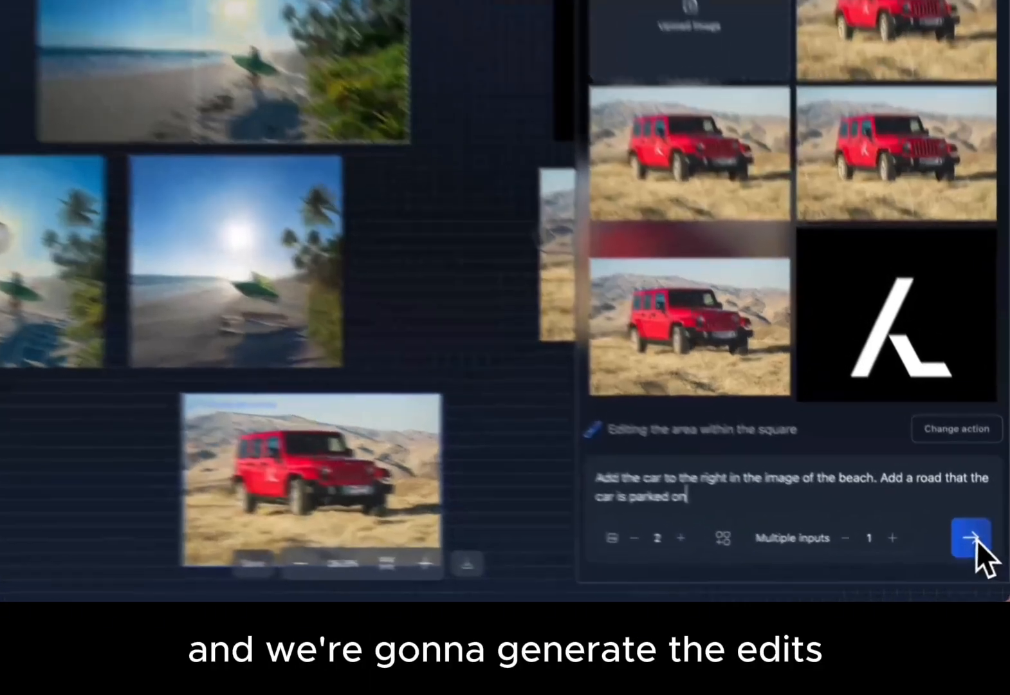
click(980, 552)
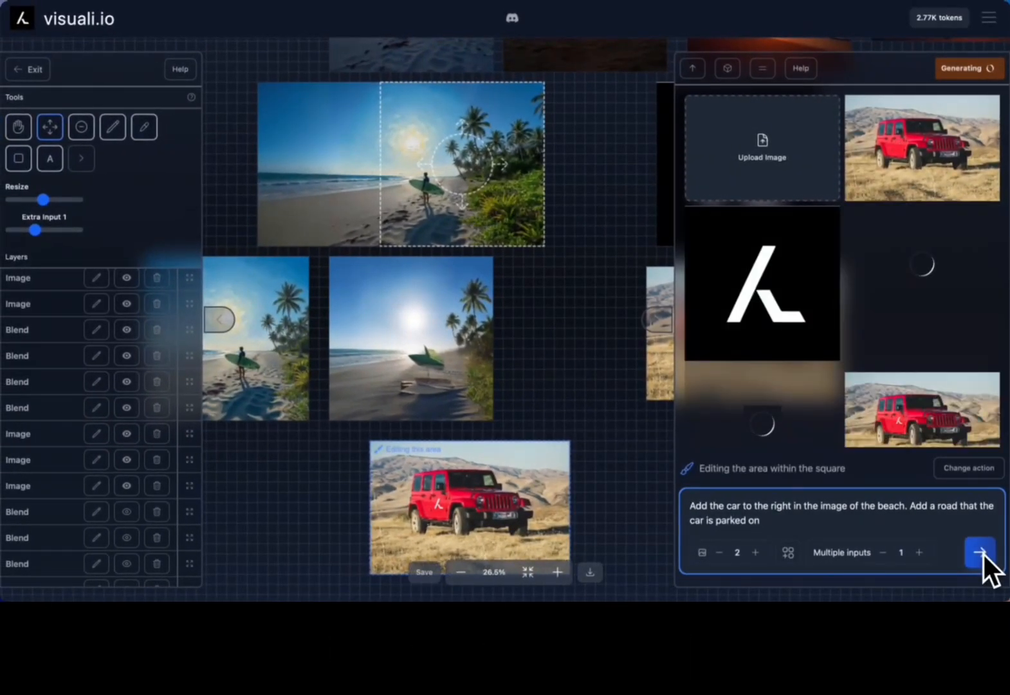
- Hide the uploaded images in the image gallery, show them again, and hide them once more
scroll(871, 264, down, 3)
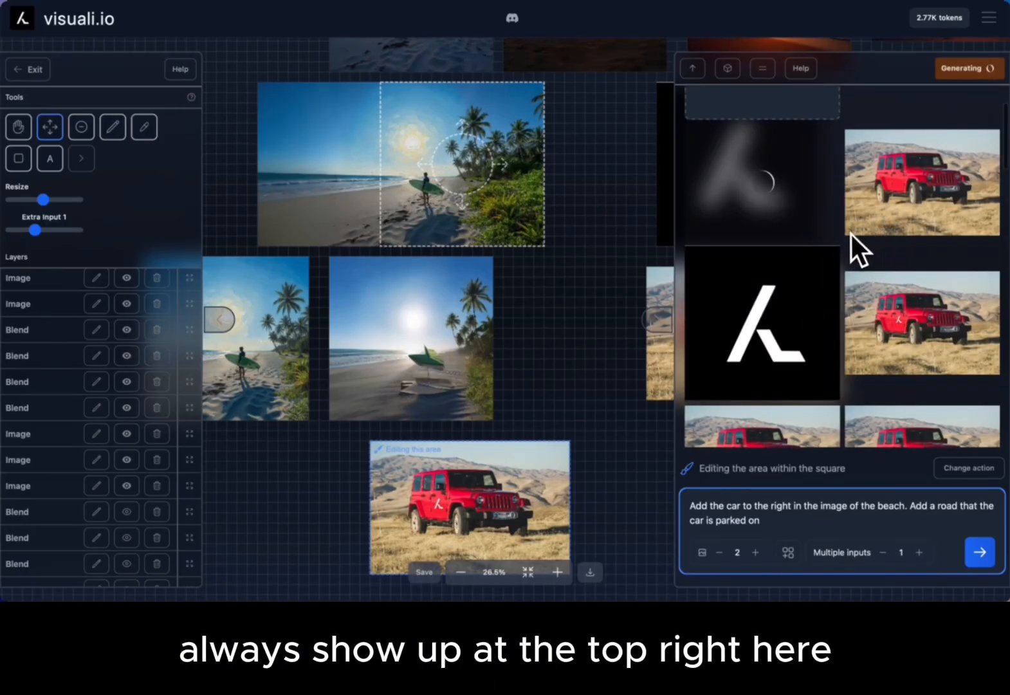
scroll(830, 260, up, 1)
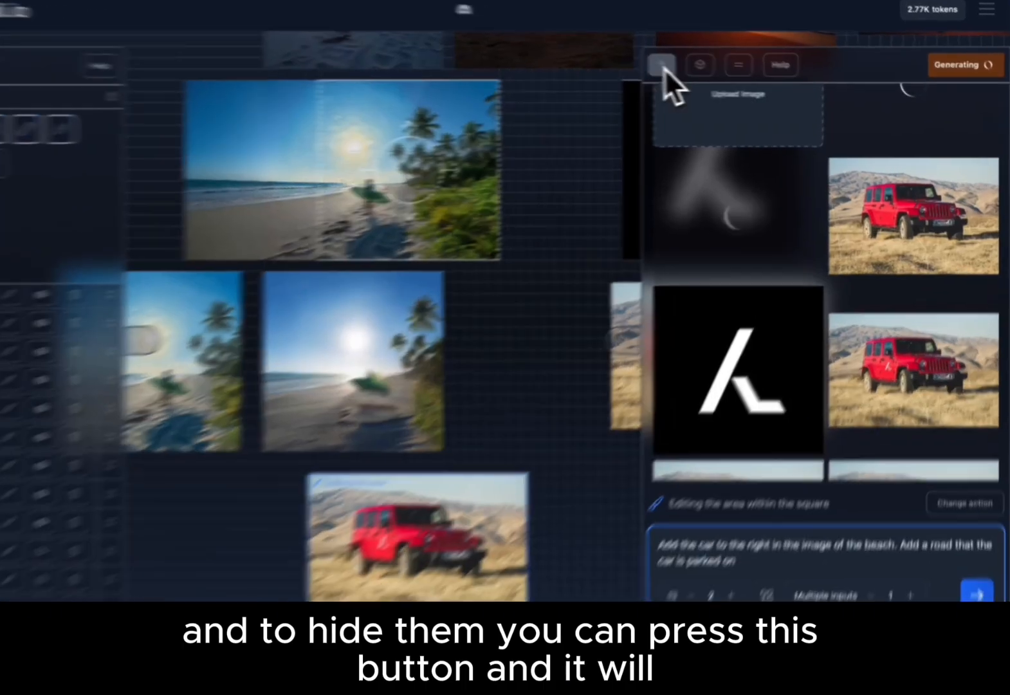
click(693, 69)
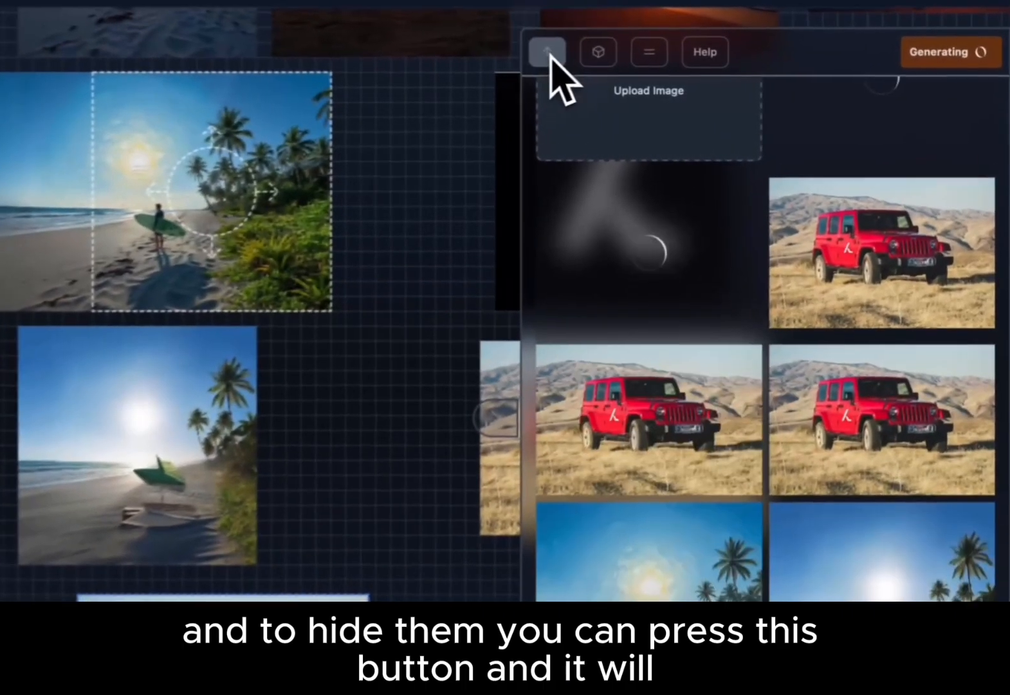
scroll(753, 171, up, 2)
click(534, 49)
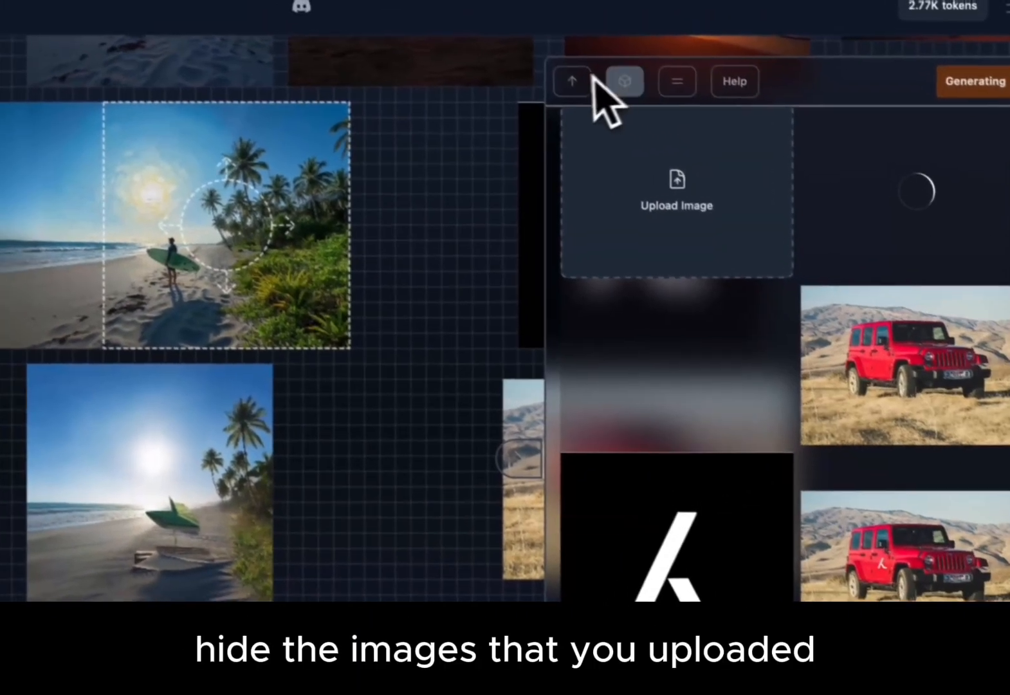
click(533, 50)
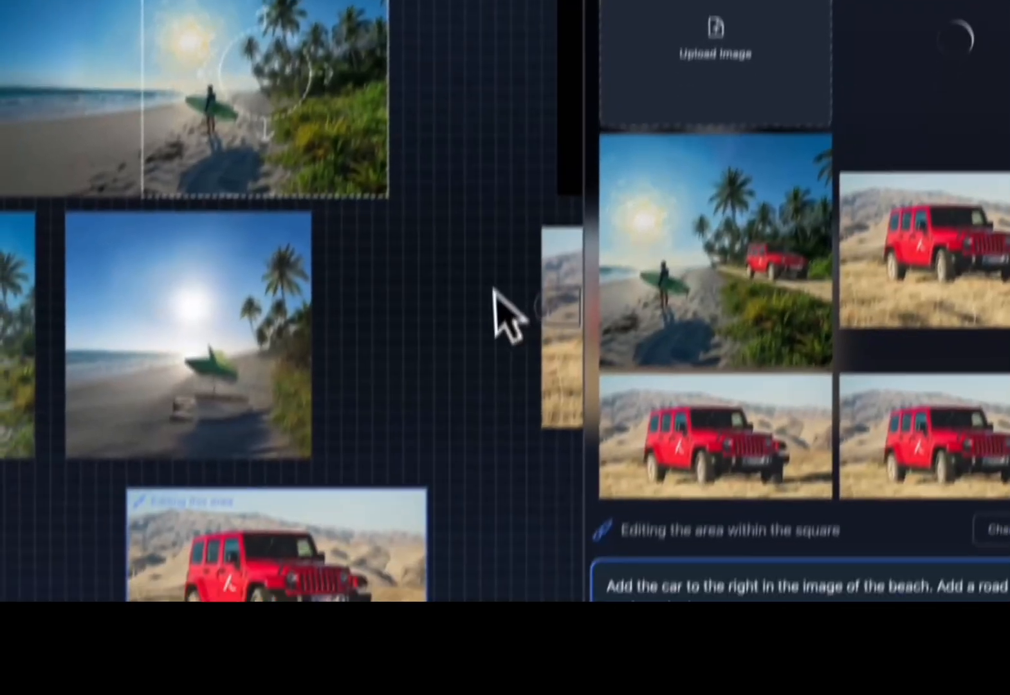
- Add the generated beach image with the parked jeep to the canvas and align it over the matching surfer section of the wide beach image
scroll(463, 447, down, 1)
scroll(464, 448, up, 2)
scroll(476, 205, up, 1)
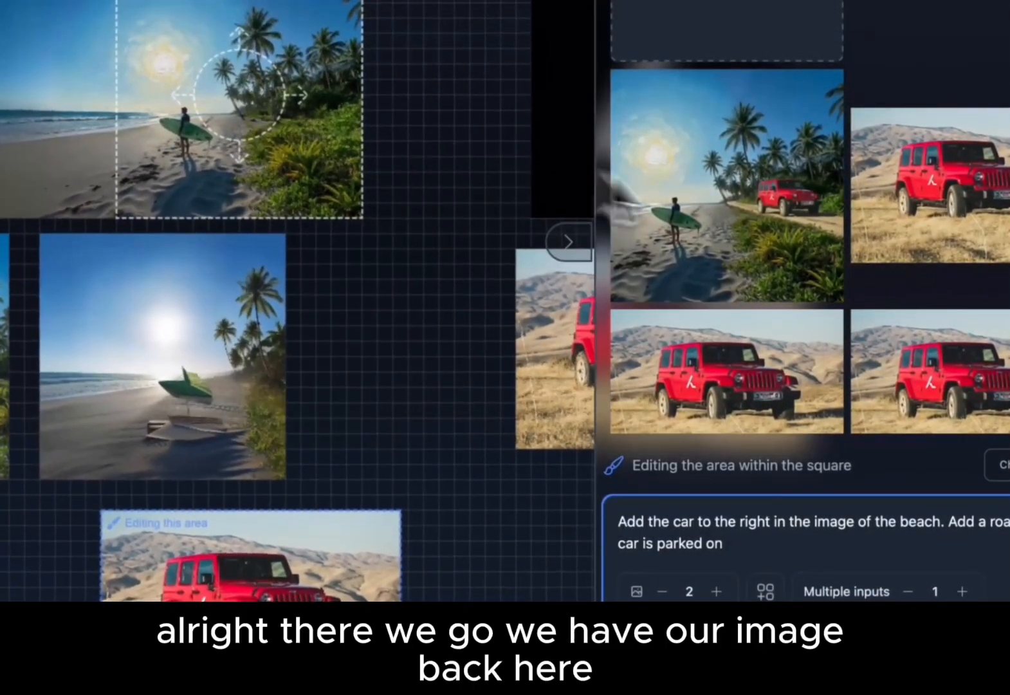
click(766, 223)
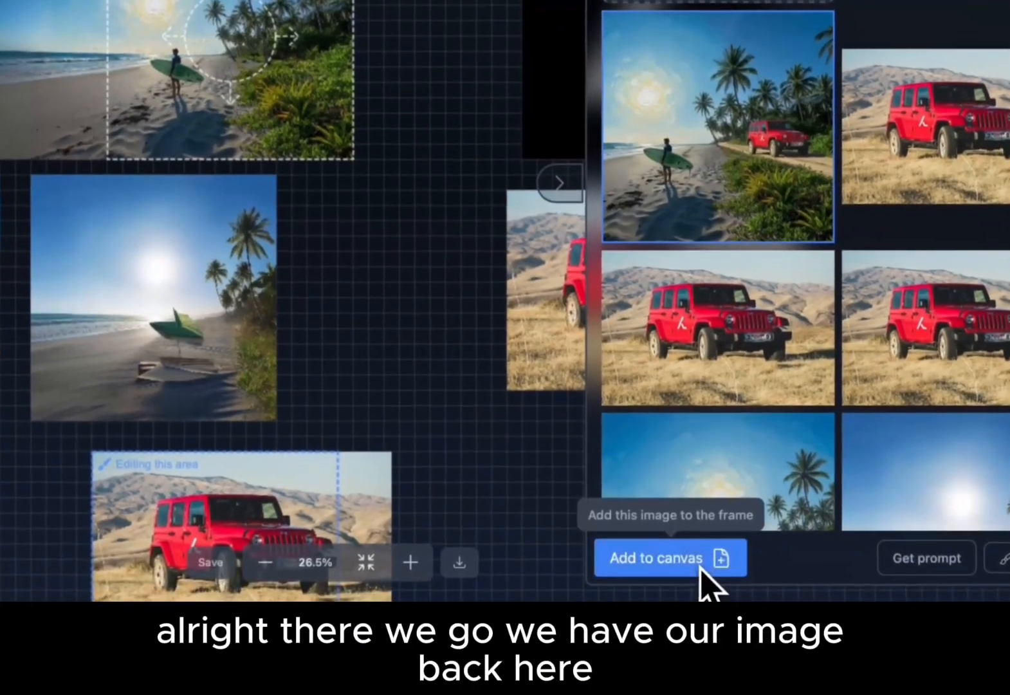
click(711, 580)
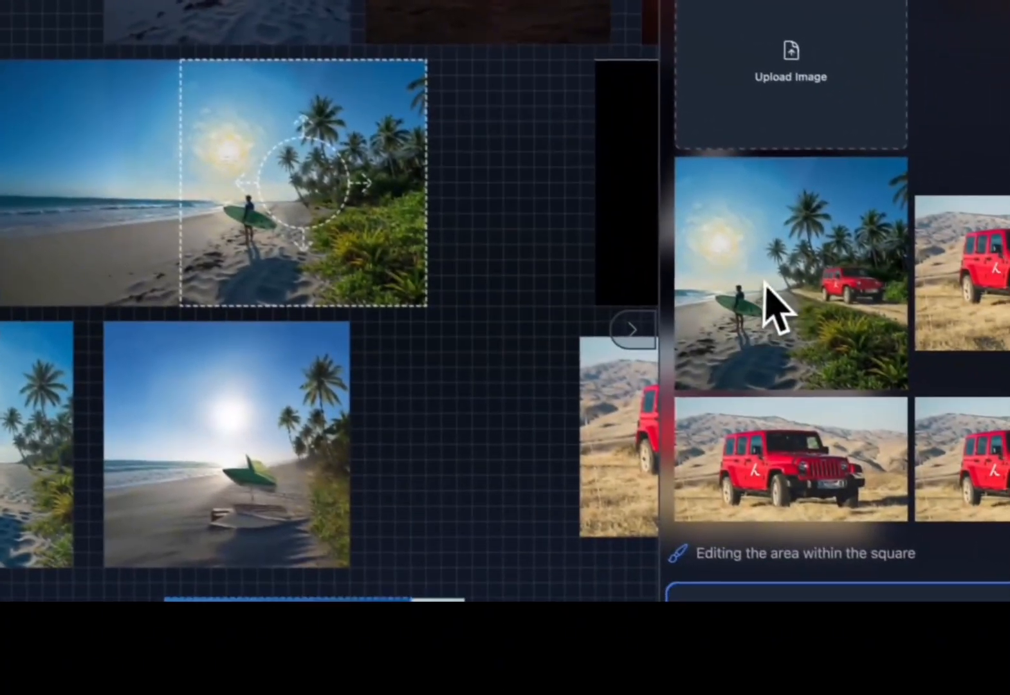
drag(799, 199, 268, 100)
drag(412, 254, 482, 286)
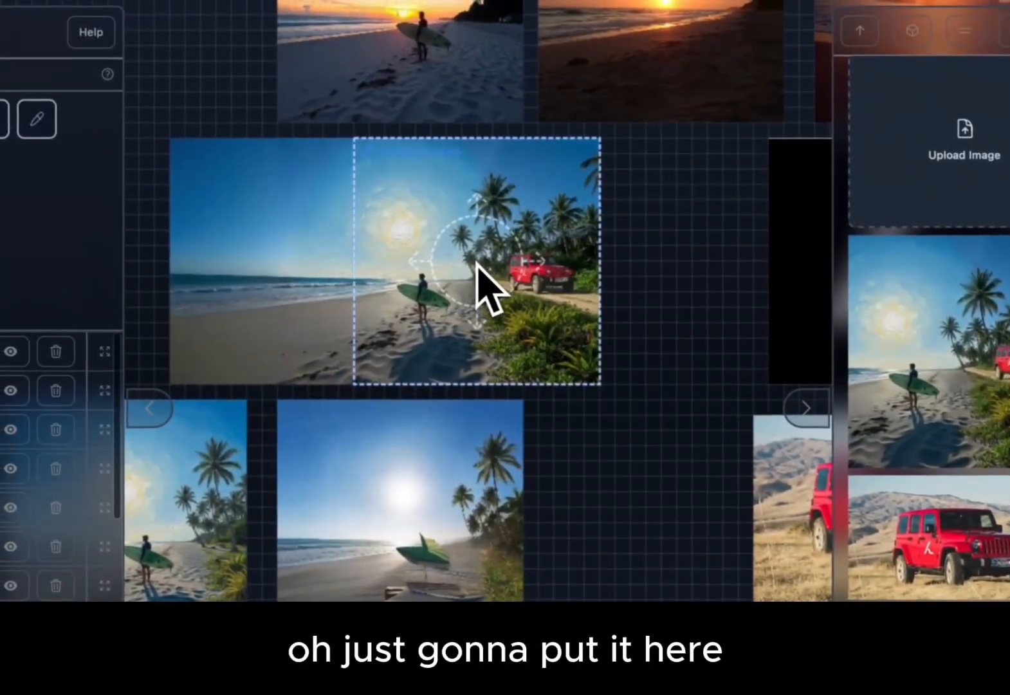
scroll(478, 264, up, 4)
scroll(479, 262, up, 2)
scroll(479, 263, up, 3)
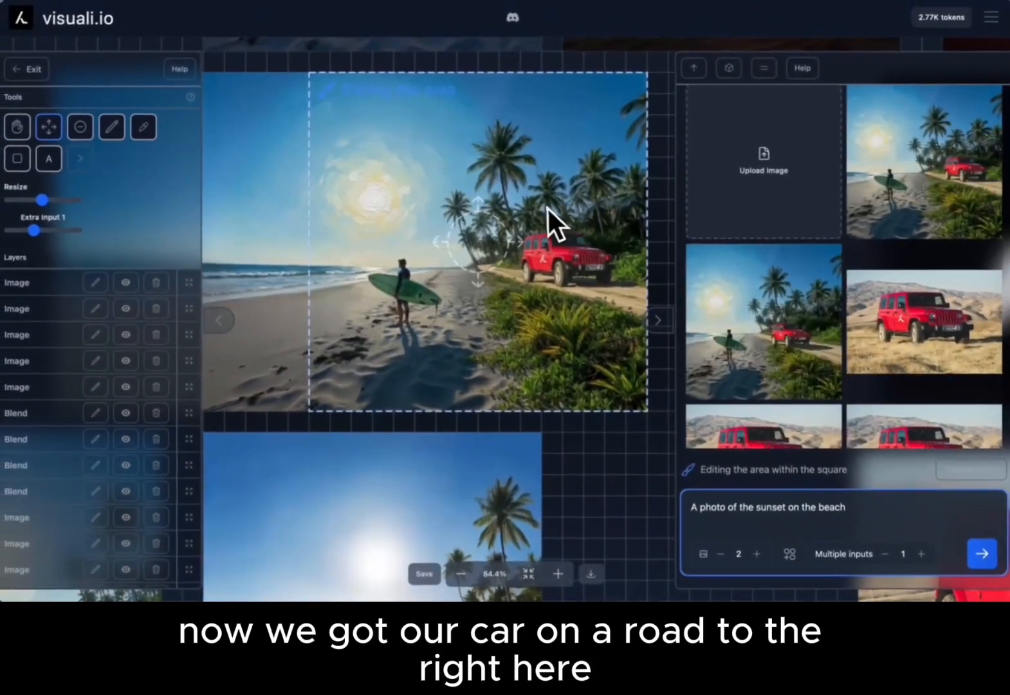
scroll(550, 225, down, 2)
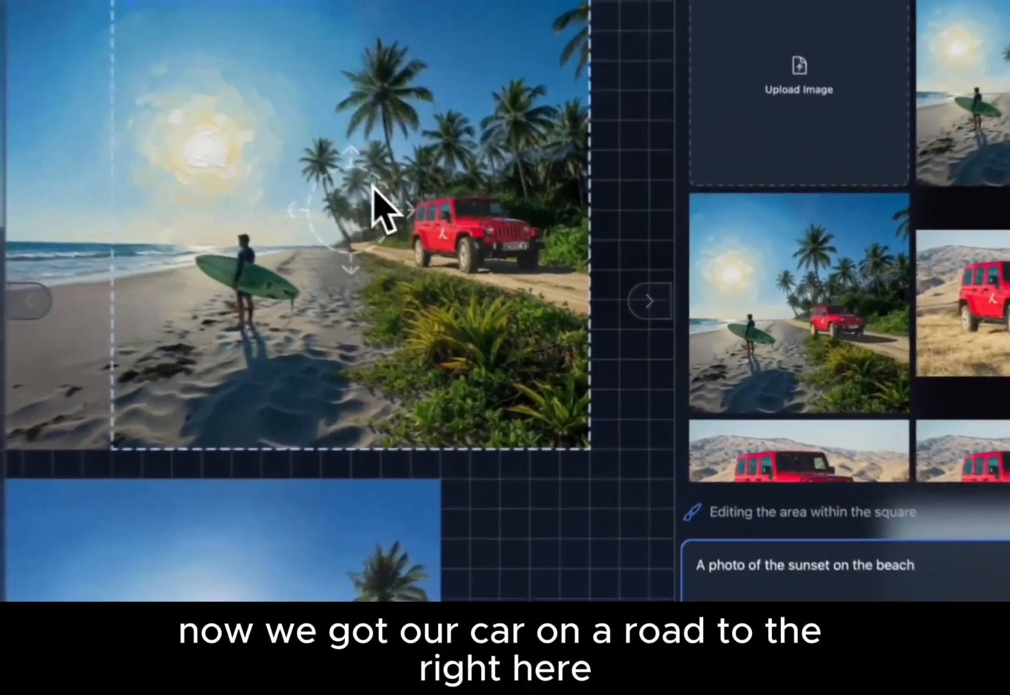
- Leave the area editing mode and inspect the jeep and surfer in the combined beach image up close
drag(461, 233, 459, 410)
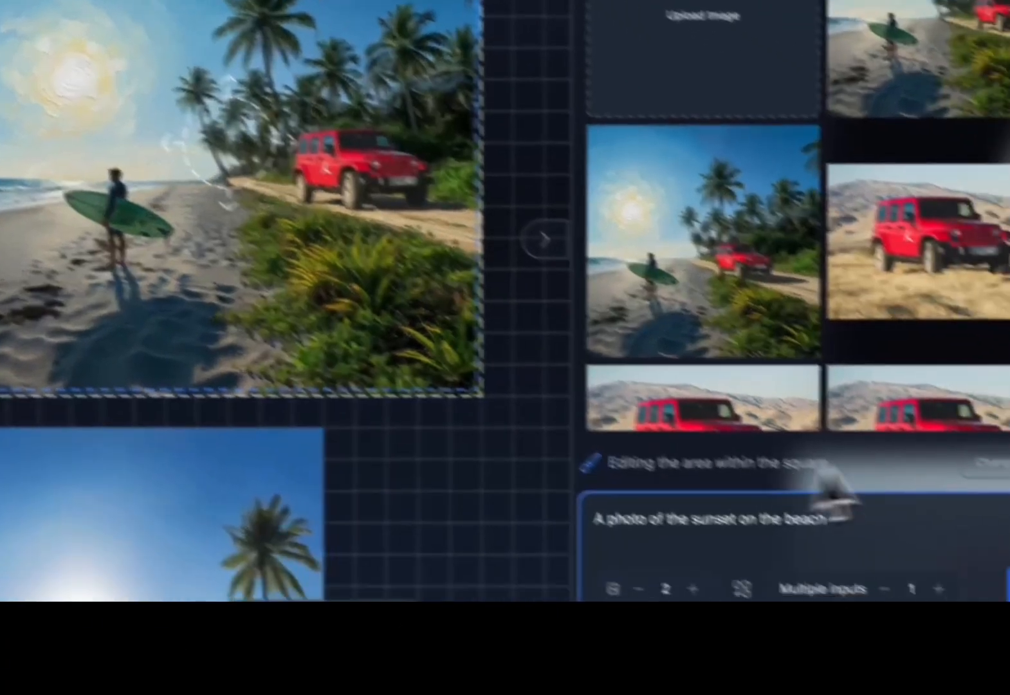
click(947, 426)
scroll(473, 185, up, 3)
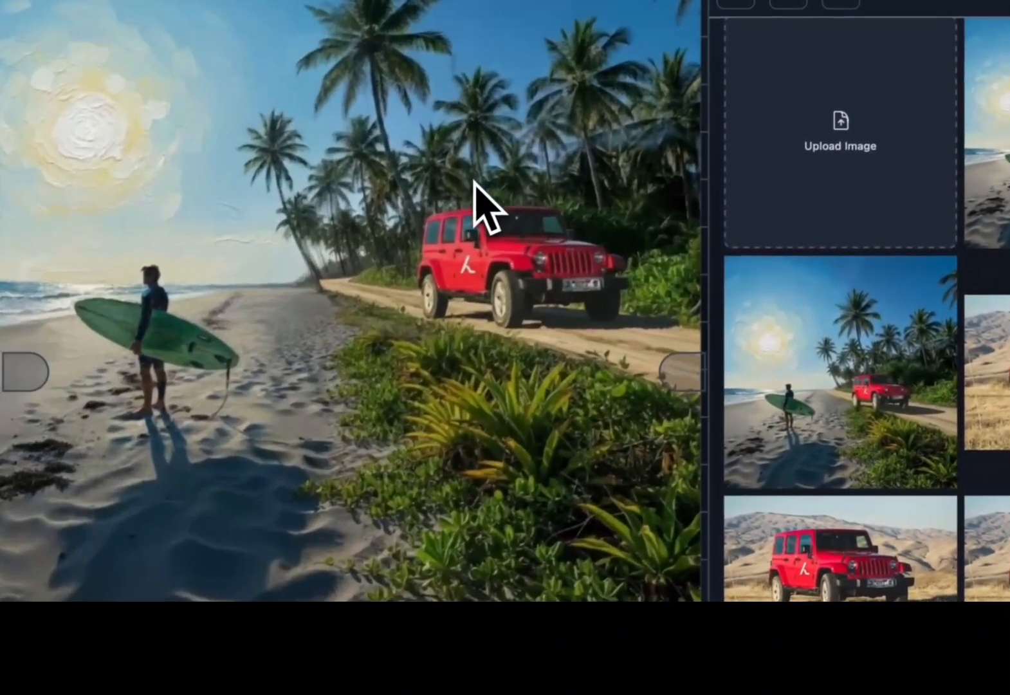
scroll(474, 185, up, 2)
scroll(475, 185, down, 3)
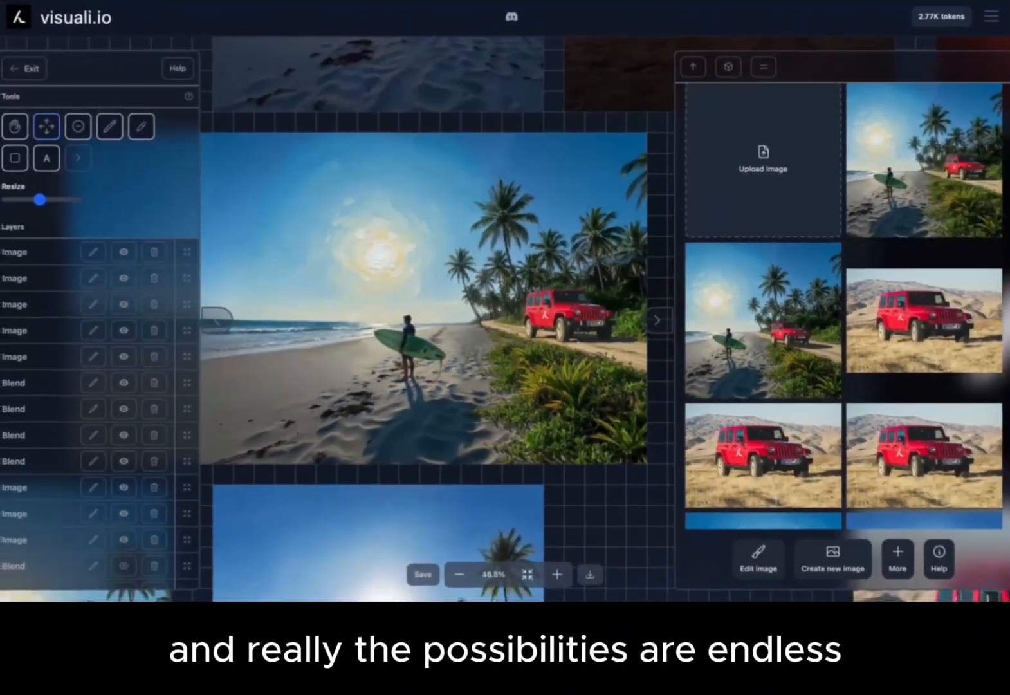
- Examine the extended beach image with the parked jeep as a whole and in relation to the neighbouring images on the canvas
scroll(526, 218, down, 3)
scroll(527, 252, down, 2)
scroll(525, 254, down, 3)
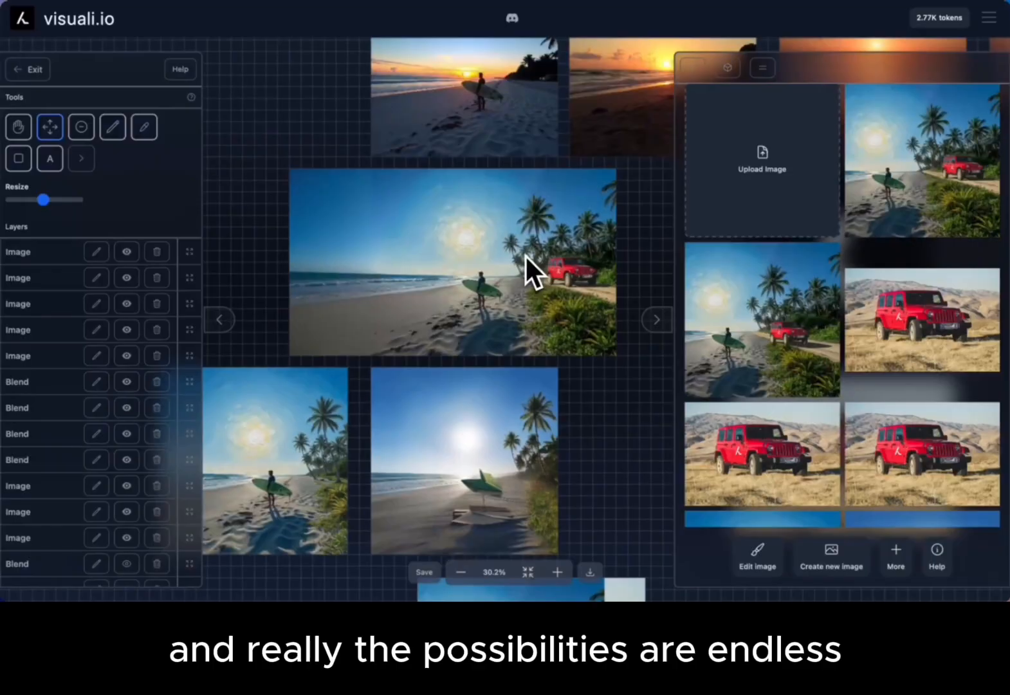
drag(526, 256, 529, 264)
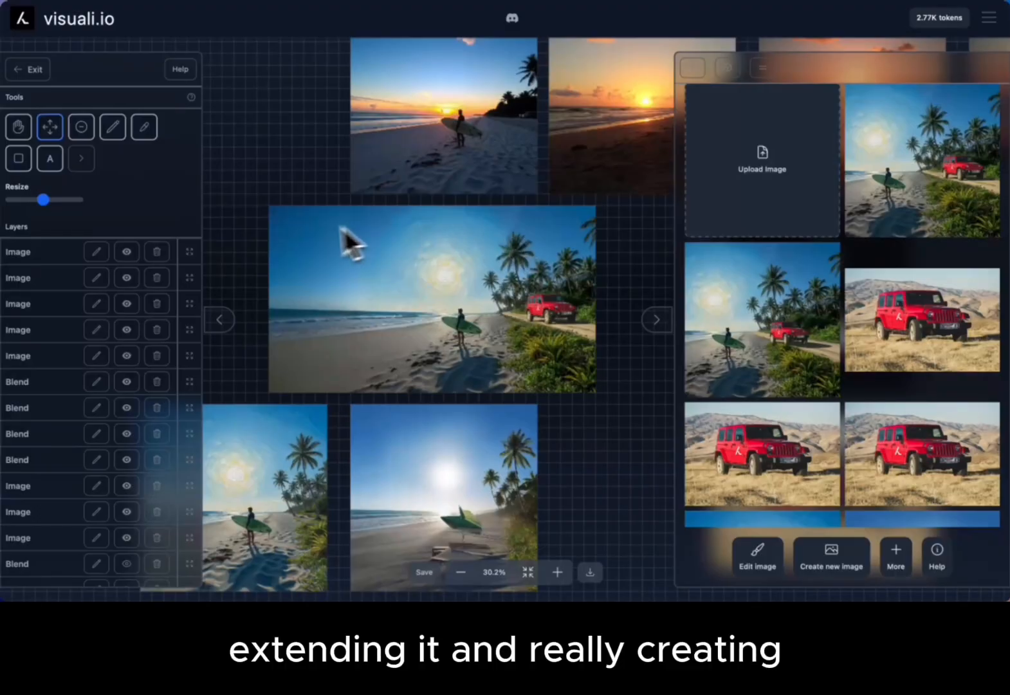
scroll(553, 289, down, 3)
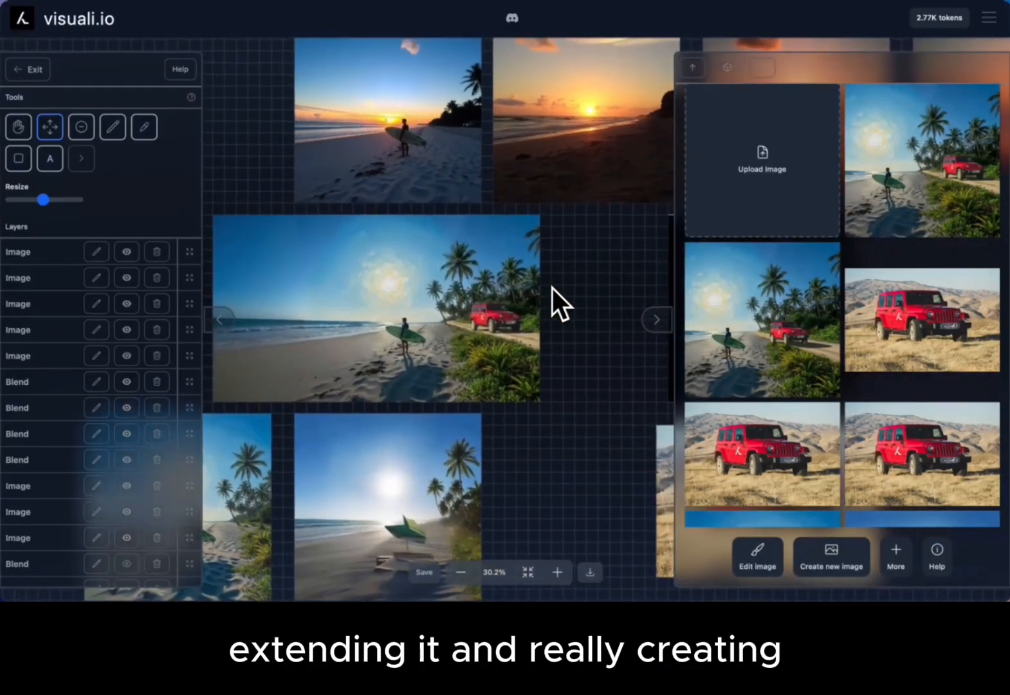
scroll(552, 288, down, 3)
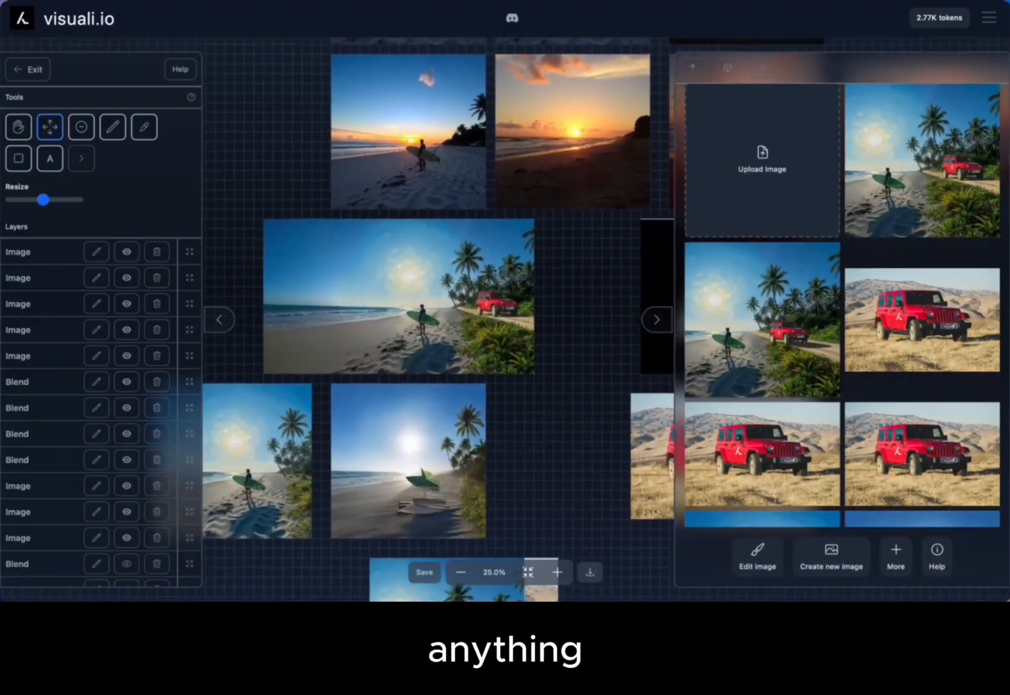
scroll(437, 319, up, 3)
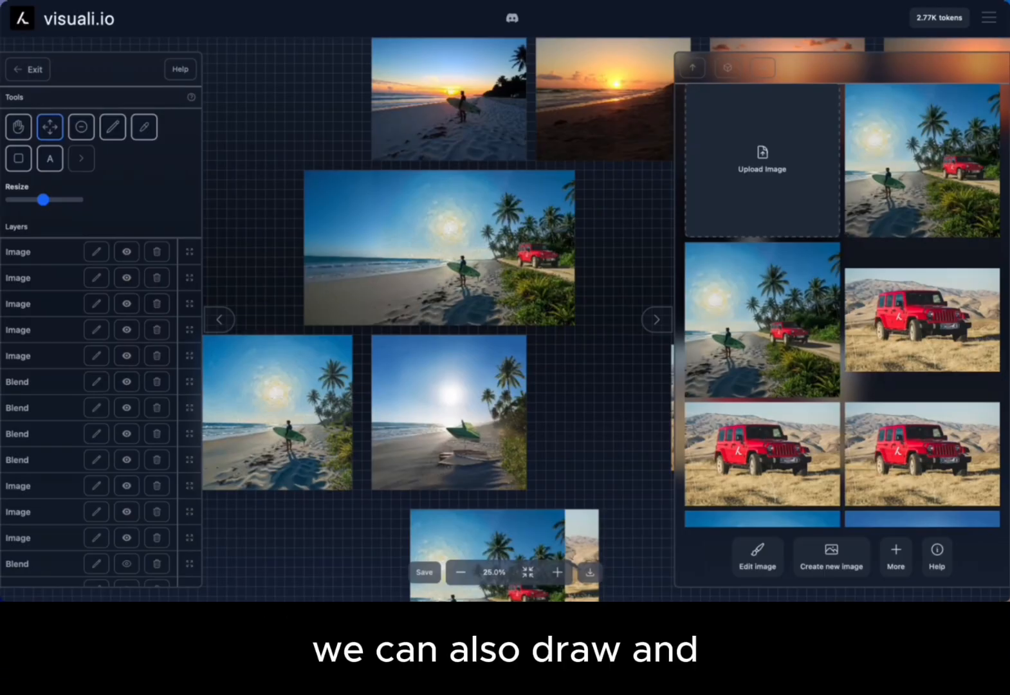
scroll(372, 252, up, 3)
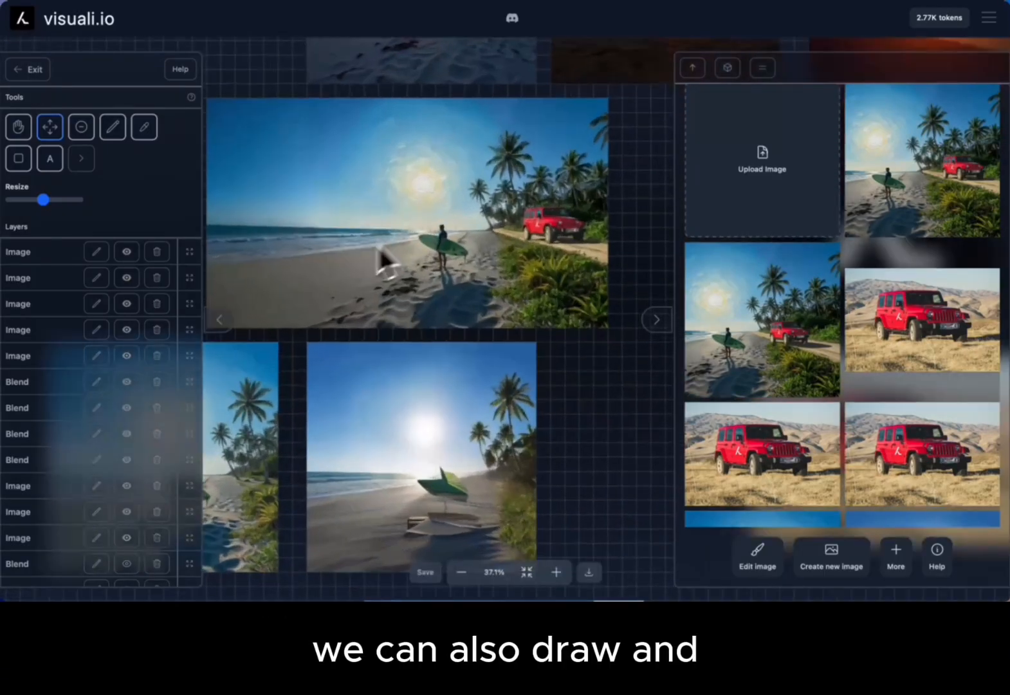
scroll(508, 194, up, 2)
scroll(507, 194, left, 1)
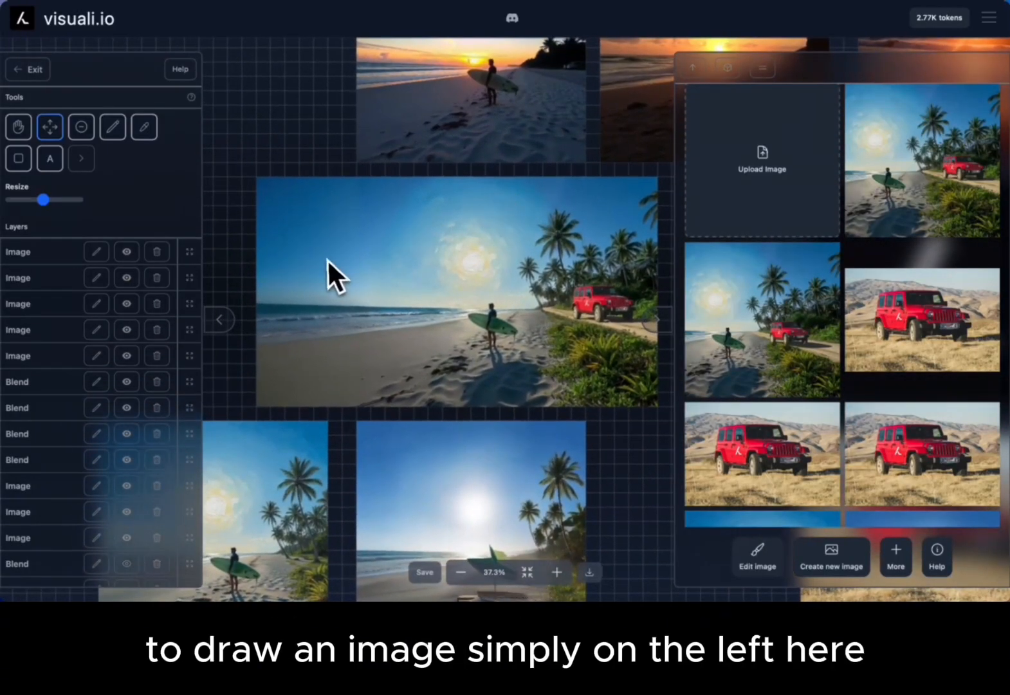
- Draw a simple airplane in the upper-left sky of the wide beach image with a smaller-radius brush in white (#fdfdfd)
scroll(378, 245, up, 2)
scroll(380, 245, down, 1)
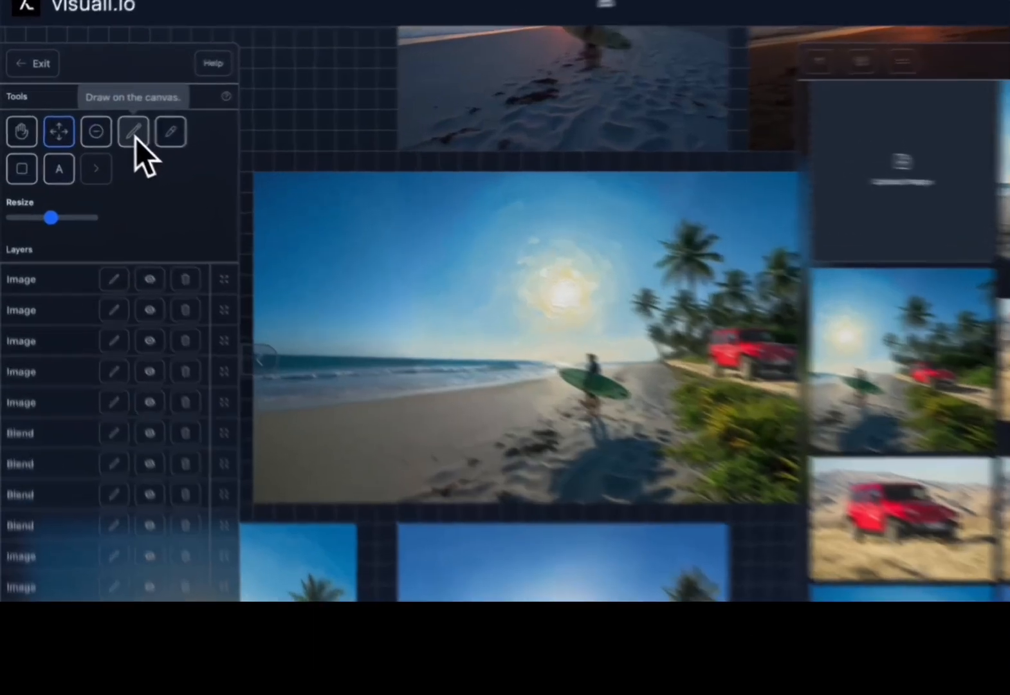
click(114, 129)
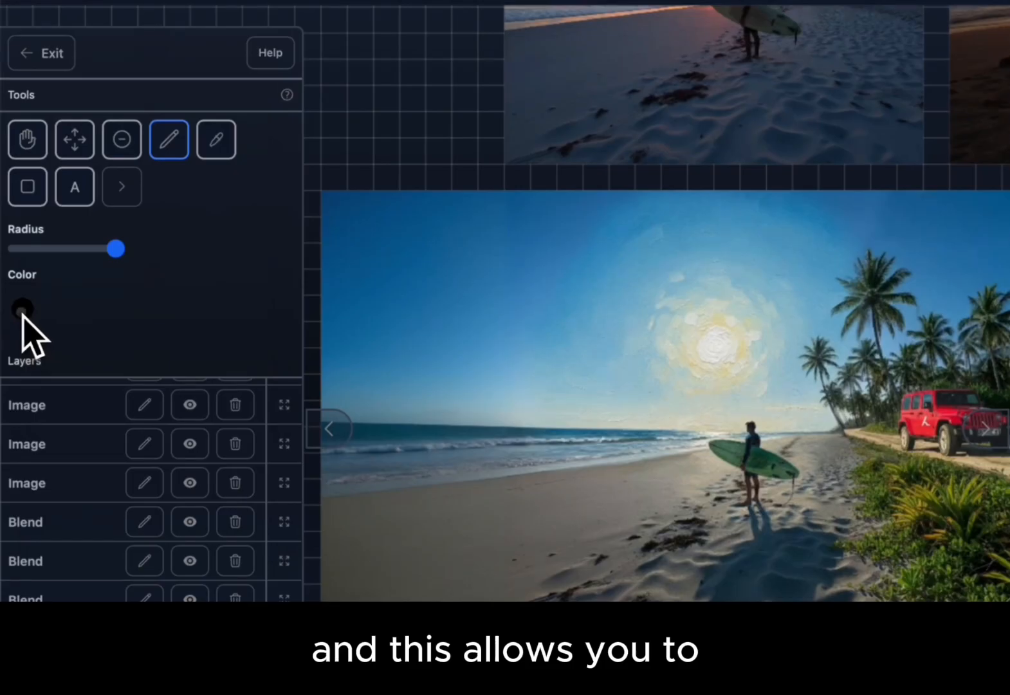
click(22, 309)
drag(37, 356, 27, 346)
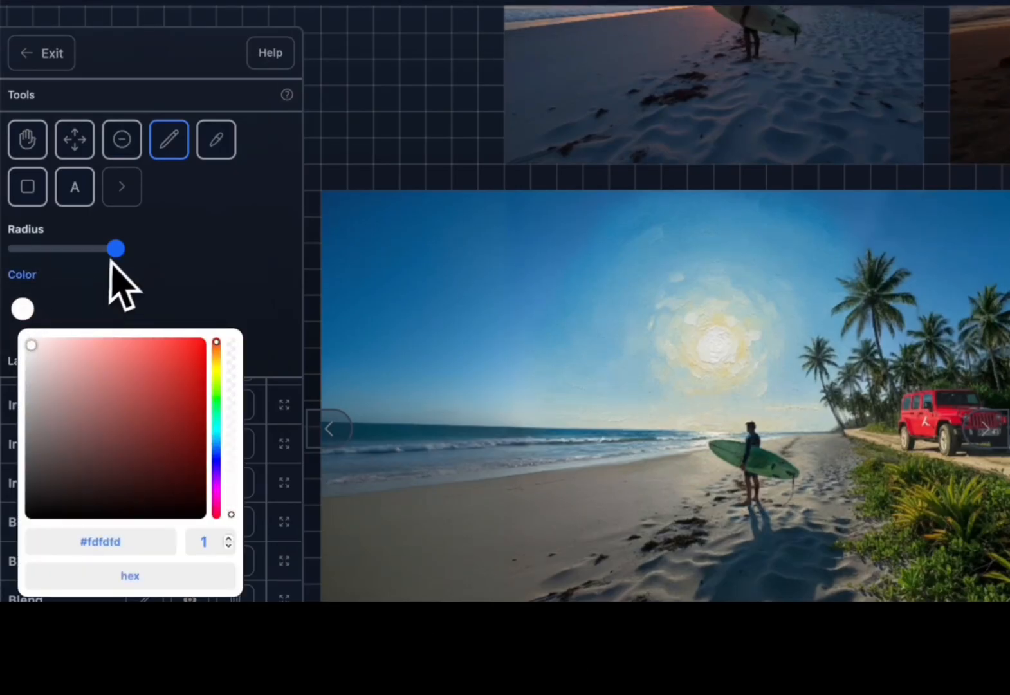
drag(116, 248, 37, 256)
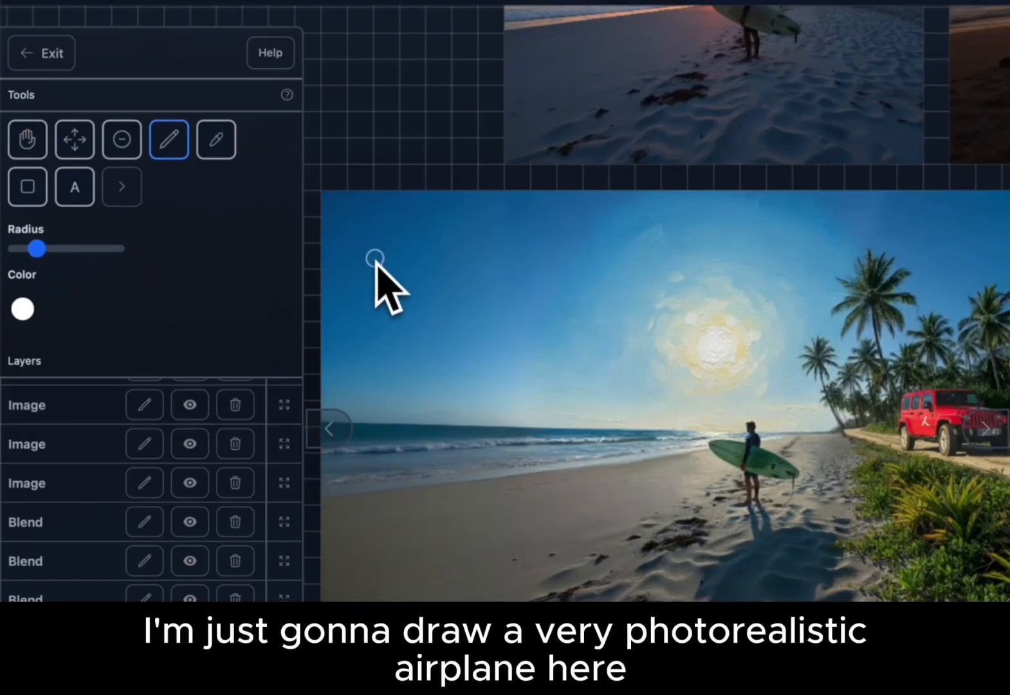
mouse_move(373, 267)
mouse_down()
mouse_move(381, 248)
mouse_move(441, 264)
mouse_move(435, 247)
mouse_move(453, 263)
mouse_up()
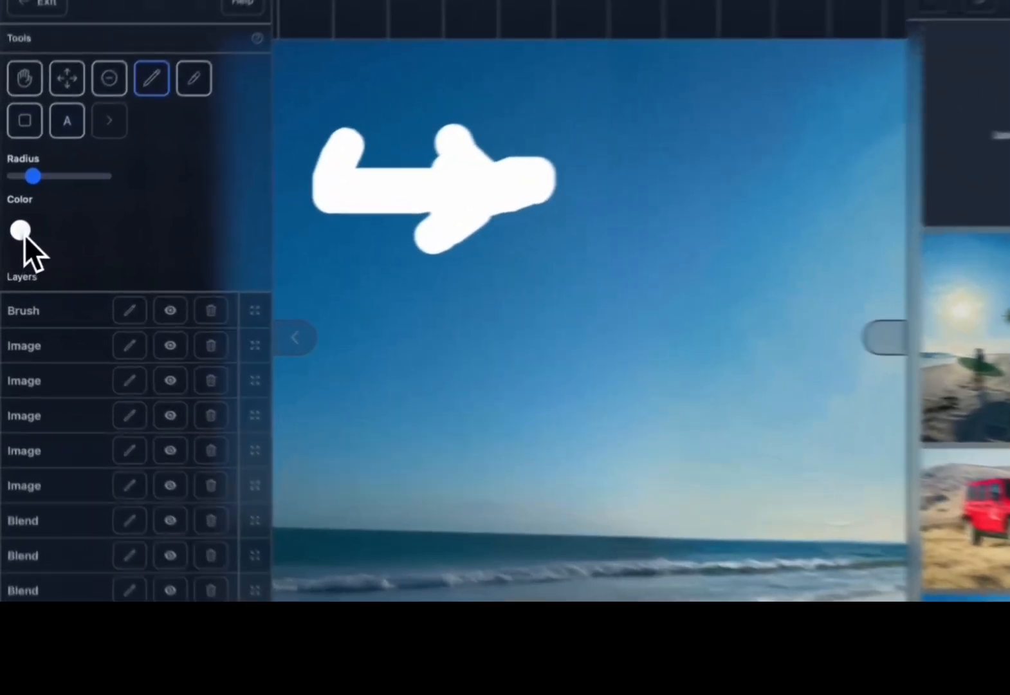
- Add windows and a cockpit marking to the drawn airplane with a finer brush in black (#000000)
click(14, 240)
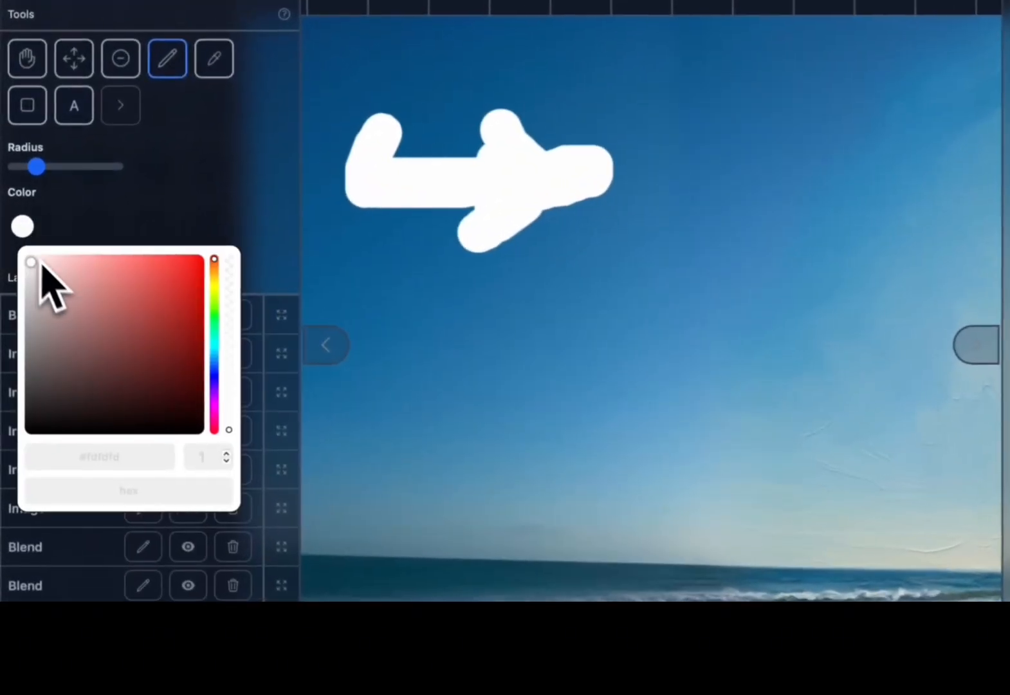
click(31, 268)
click(162, 429)
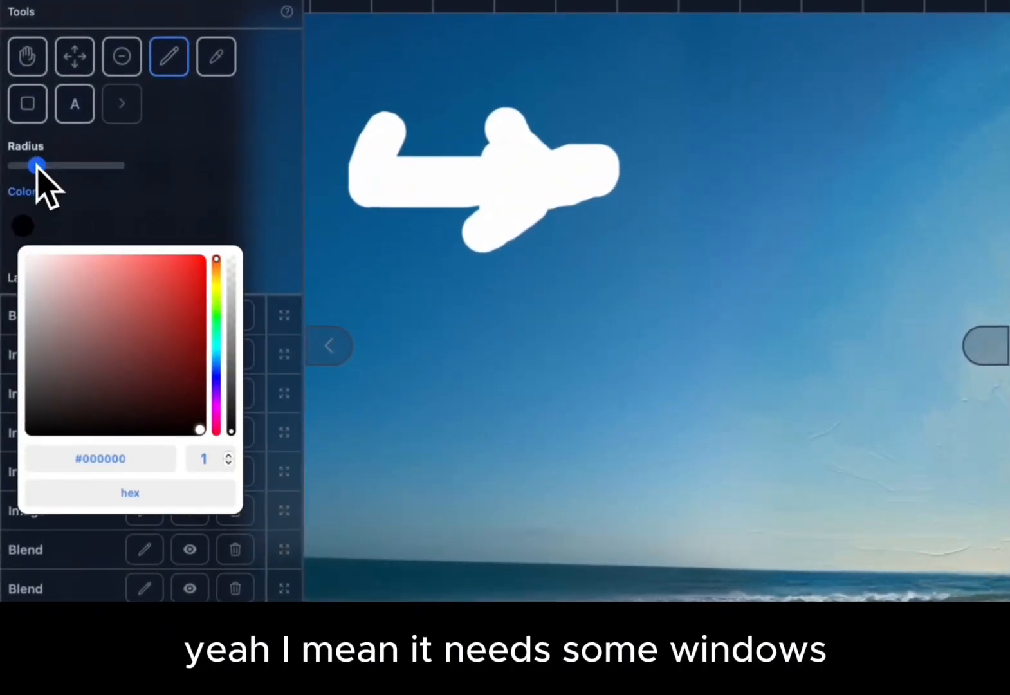
drag(36, 166, 24, 165)
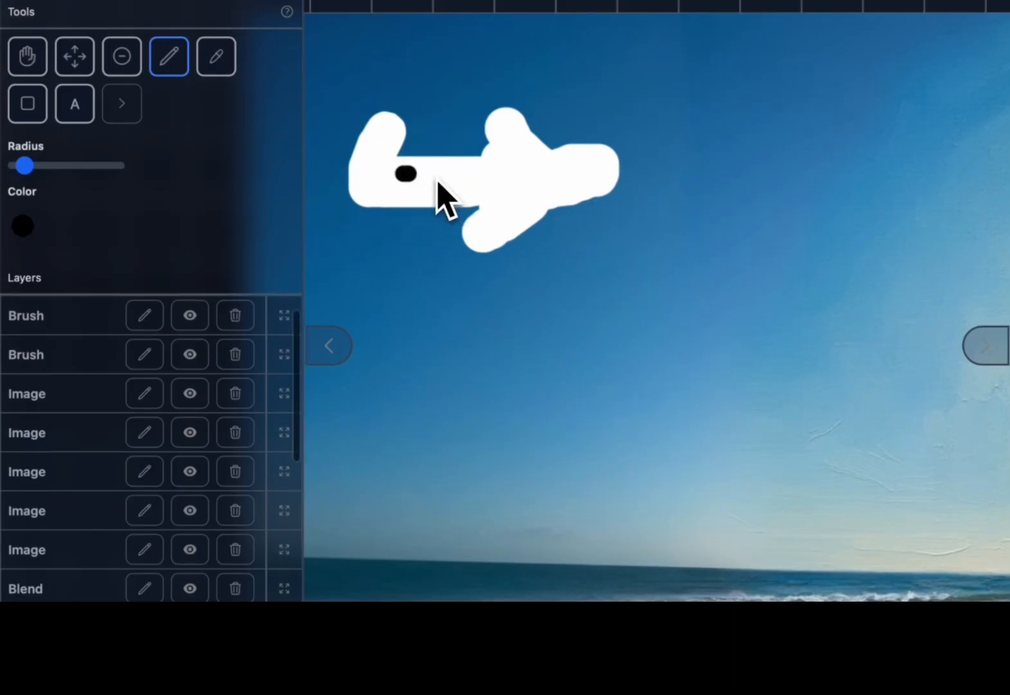
click(508, 178)
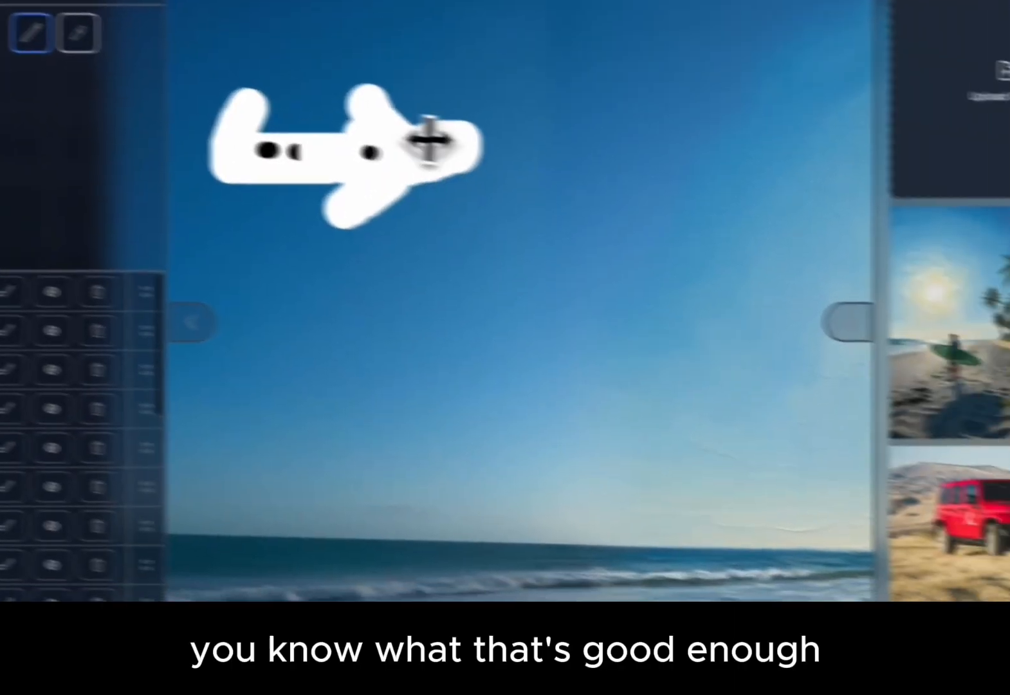
drag(555, 162, 598, 153)
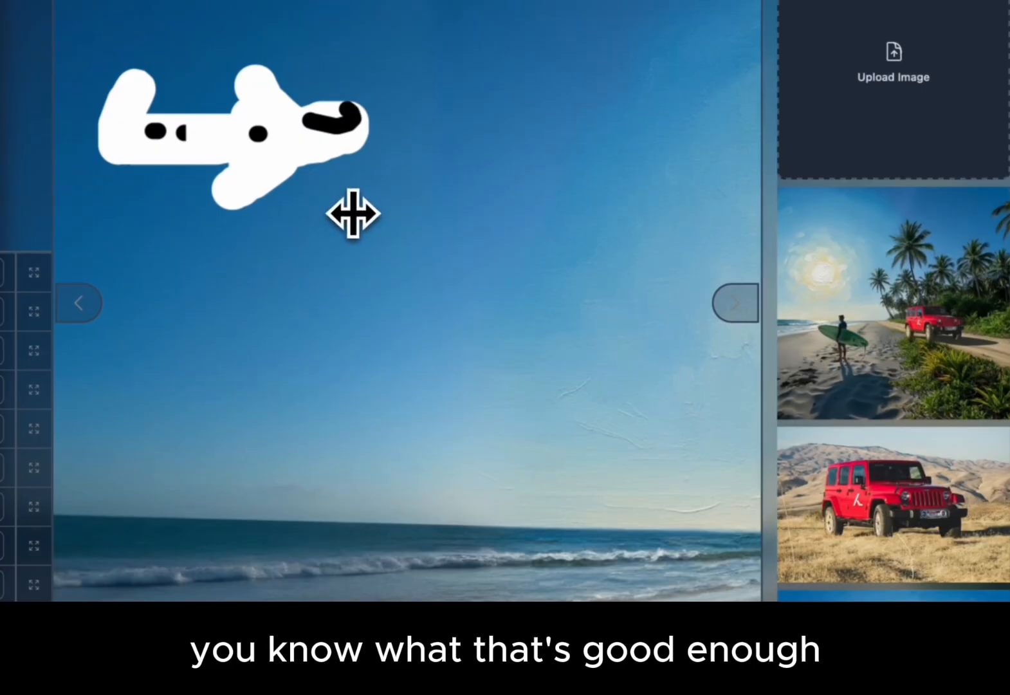
- Start editing the image and position the editing area around the airplane drawing, extending past the wide beach image's left edge
scroll(353, 214, down, 5)
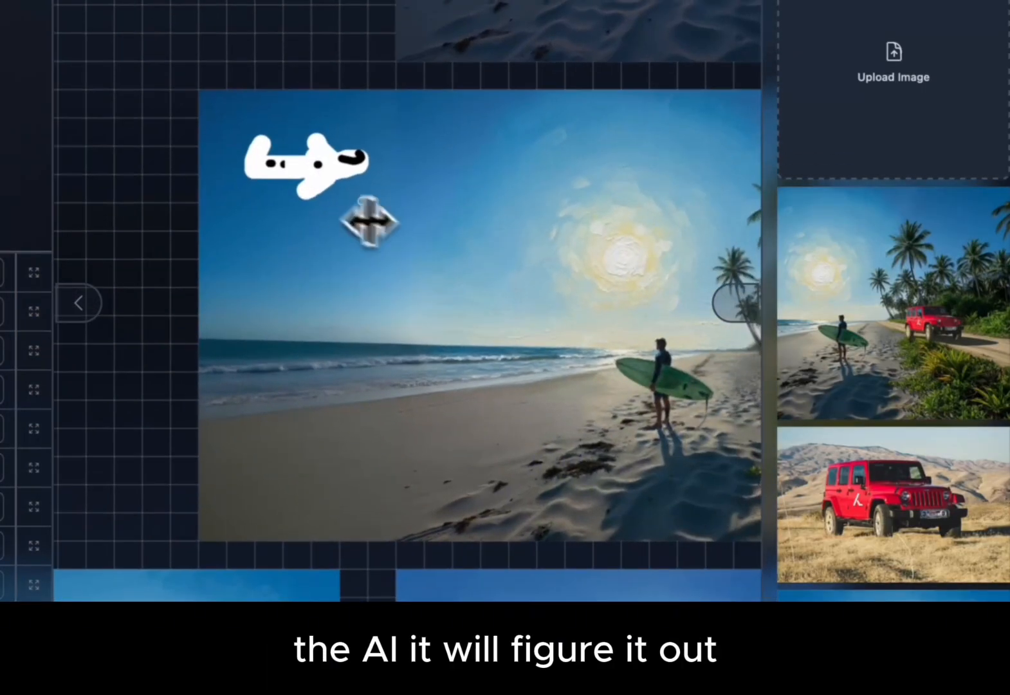
click(751, 566)
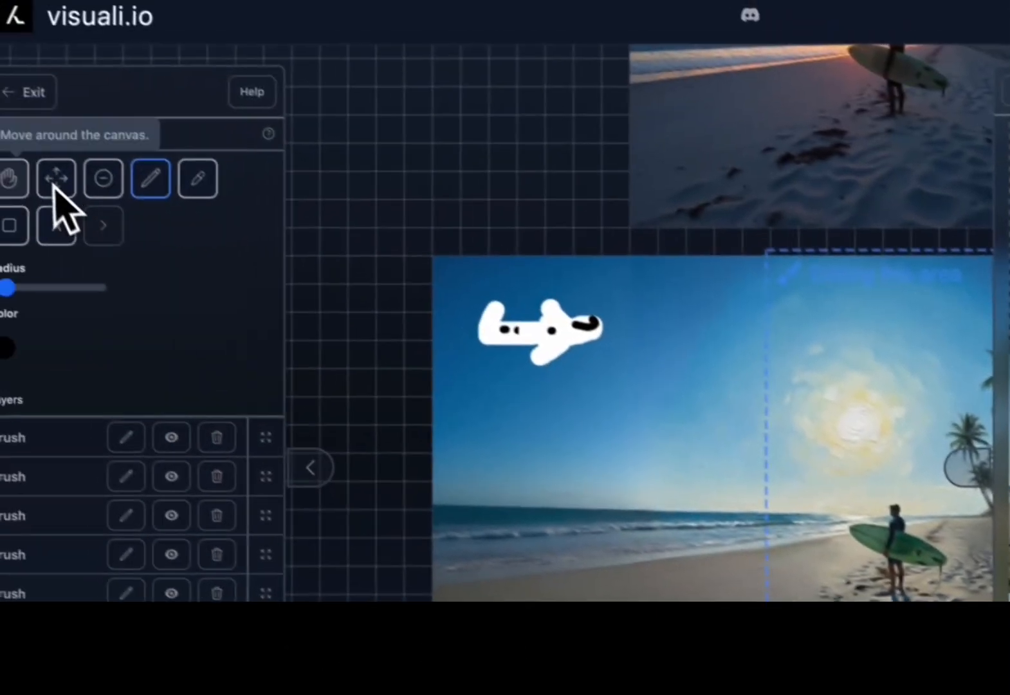
click(56, 180)
drag(647, 270, 308, 289)
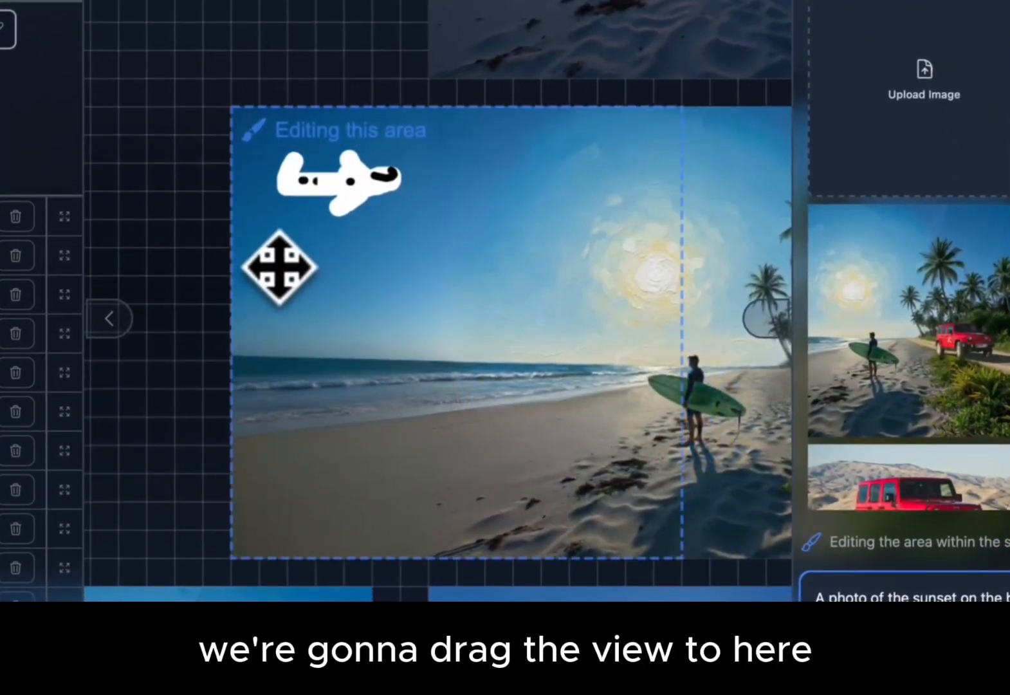
scroll(280, 267, left, 1)
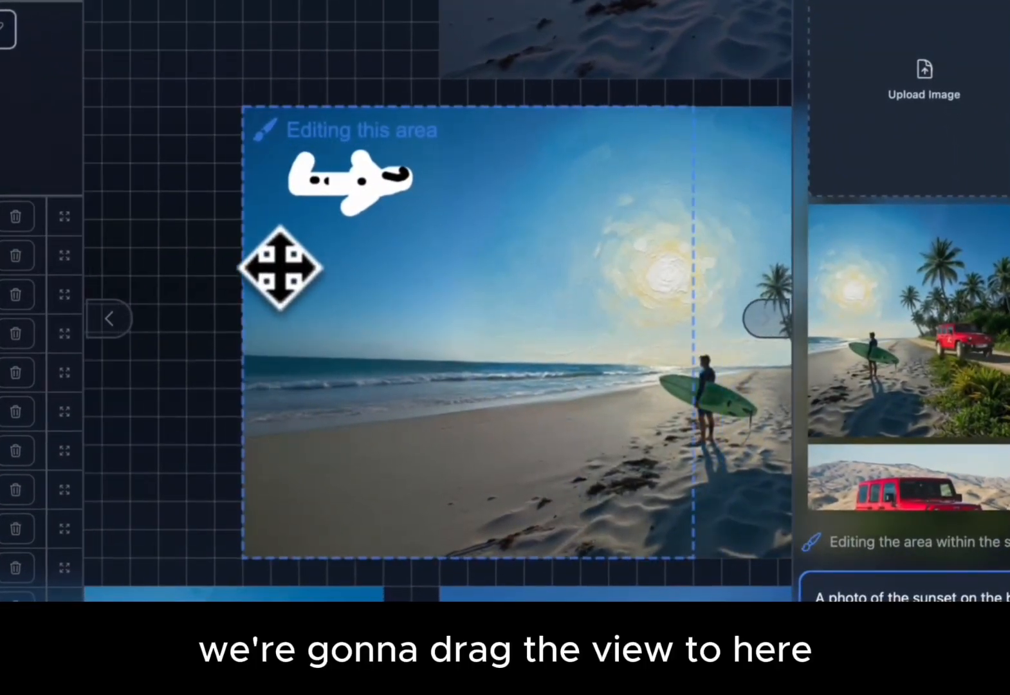
drag(579, 256, 415, 251)
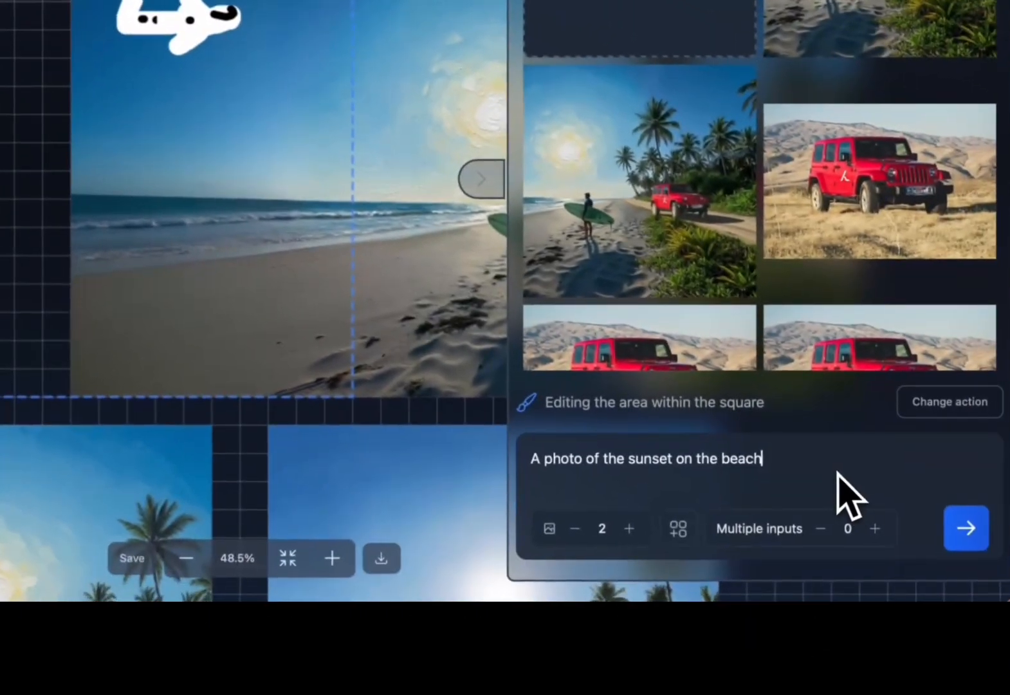
- Replace the existing prompt with "Convert the drawing on the plane into an actual plane."
drag(838, 472, 513, 458)
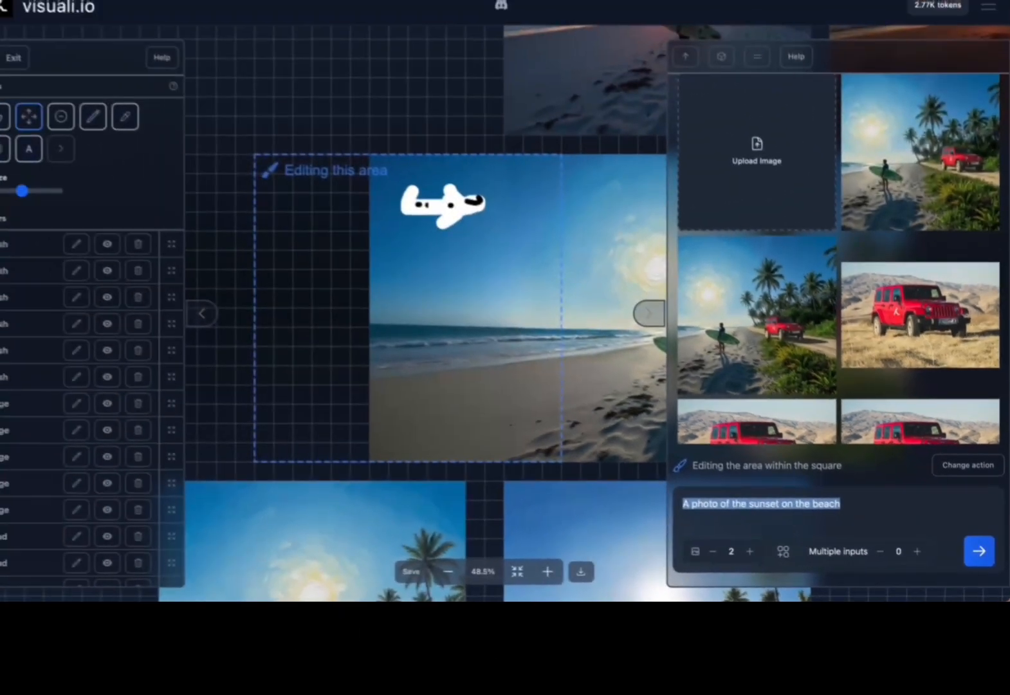
text(Convert the)
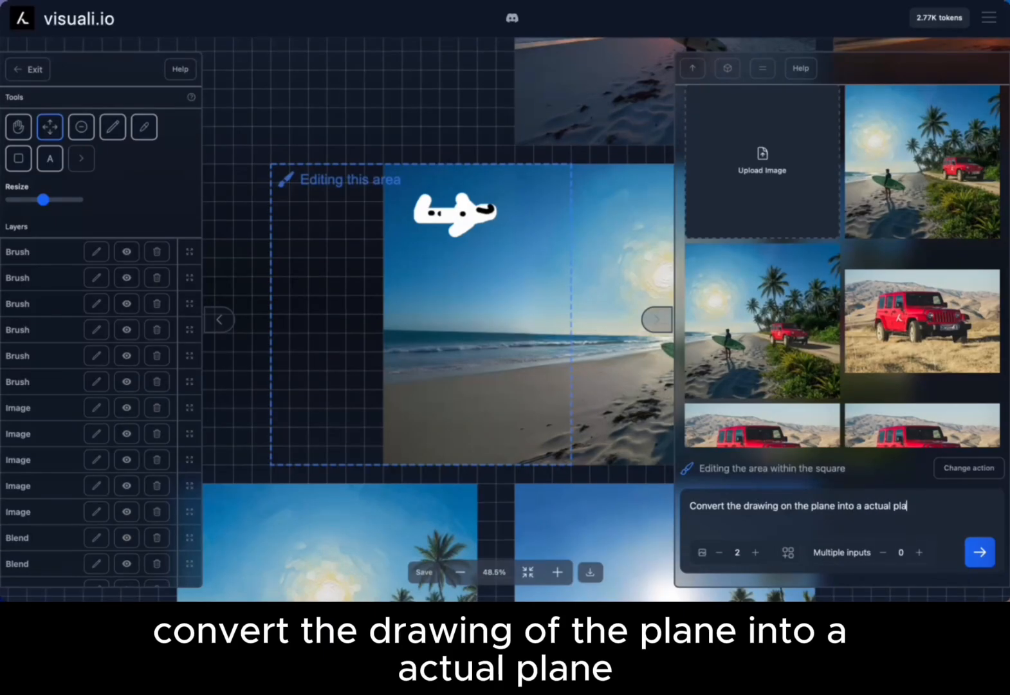
- Add "Also extend the image to the left, add more beach and ocean with a lot of waves" to the prompt and generate the edits
text(Also extend the image to)
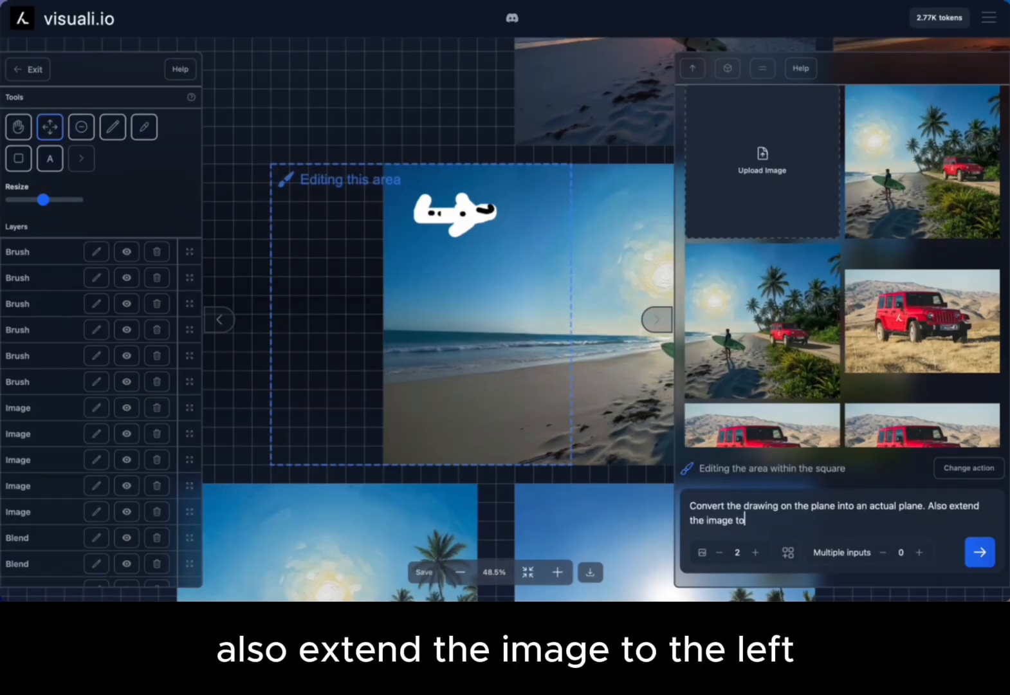
text( the left, add more beach and ocean with a lot of waw)
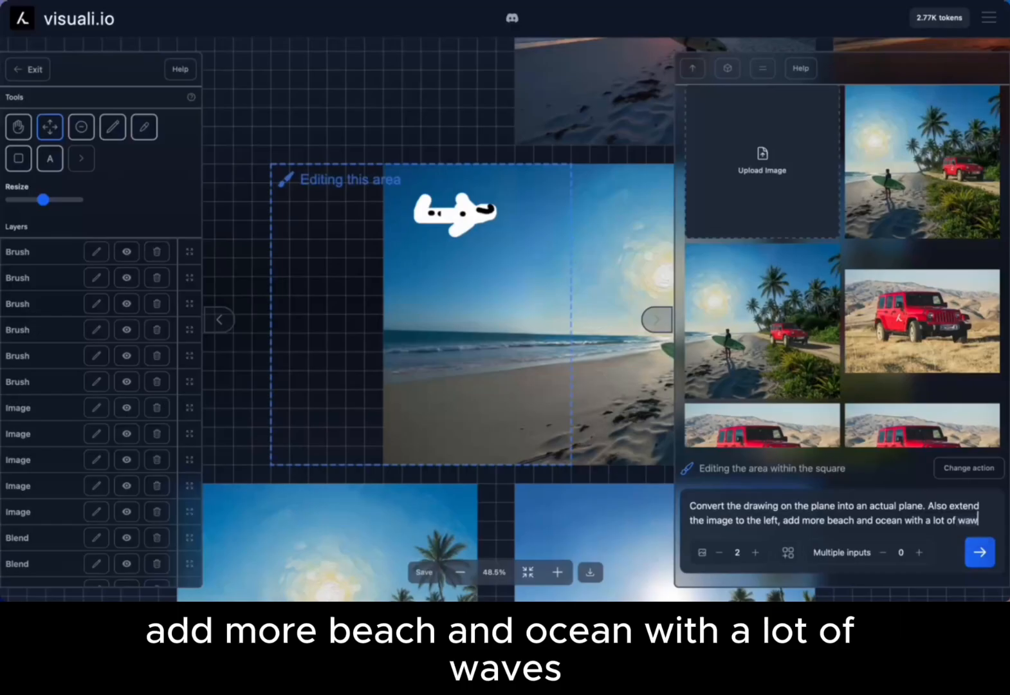
text(es)
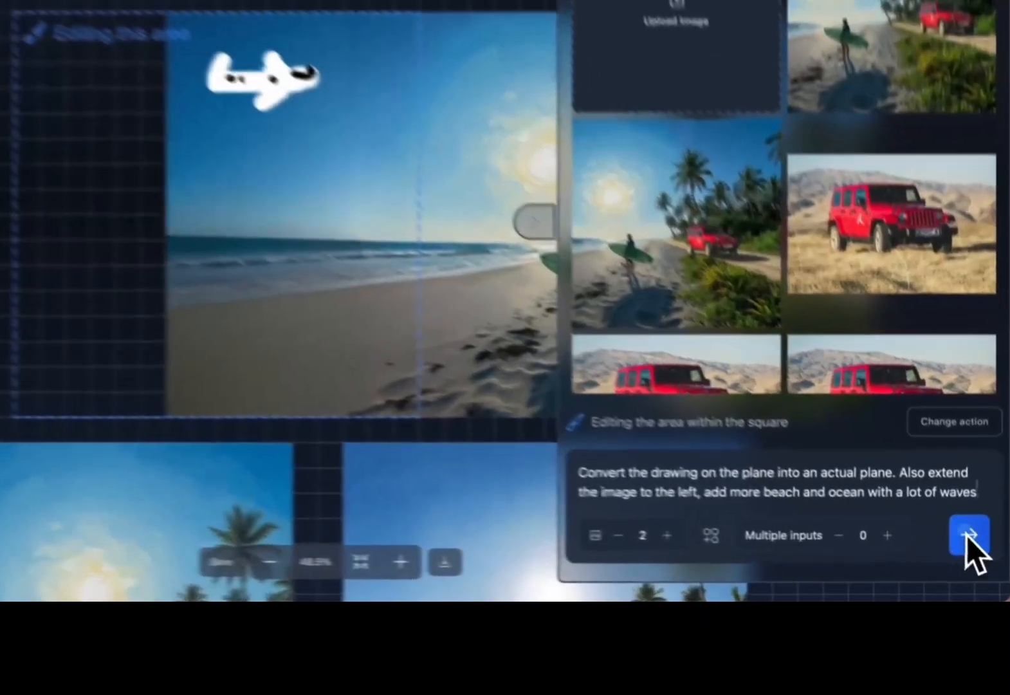
click(979, 552)
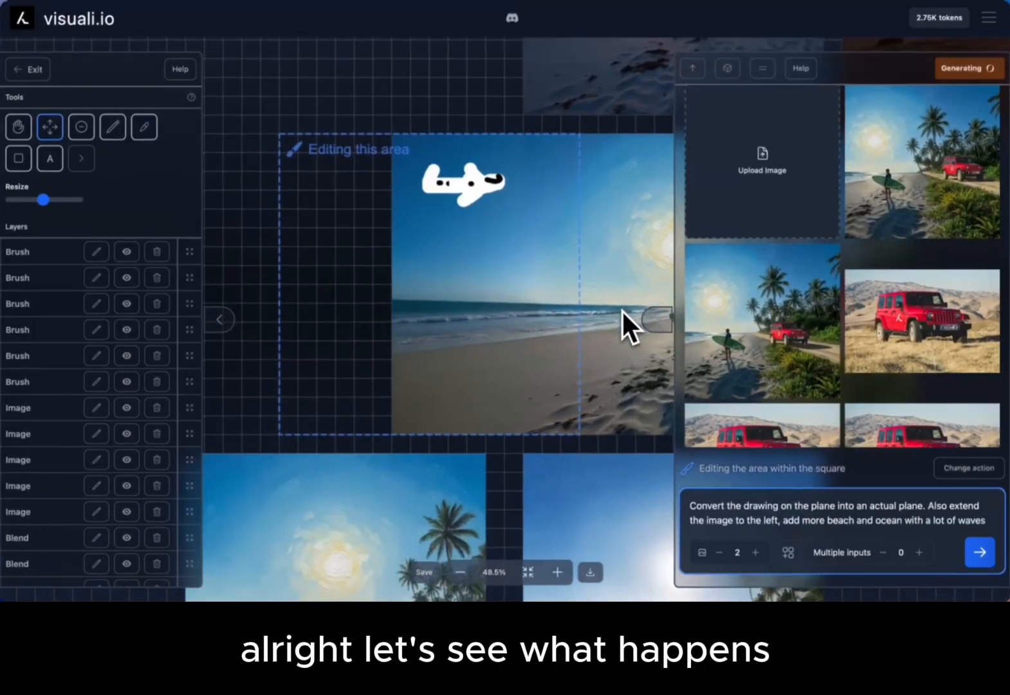
- Shift the editing area farther left to include more empty canvas and generate again with the same prompt
scroll(622, 309, left, 1)
scroll(447, 304, left, 1)
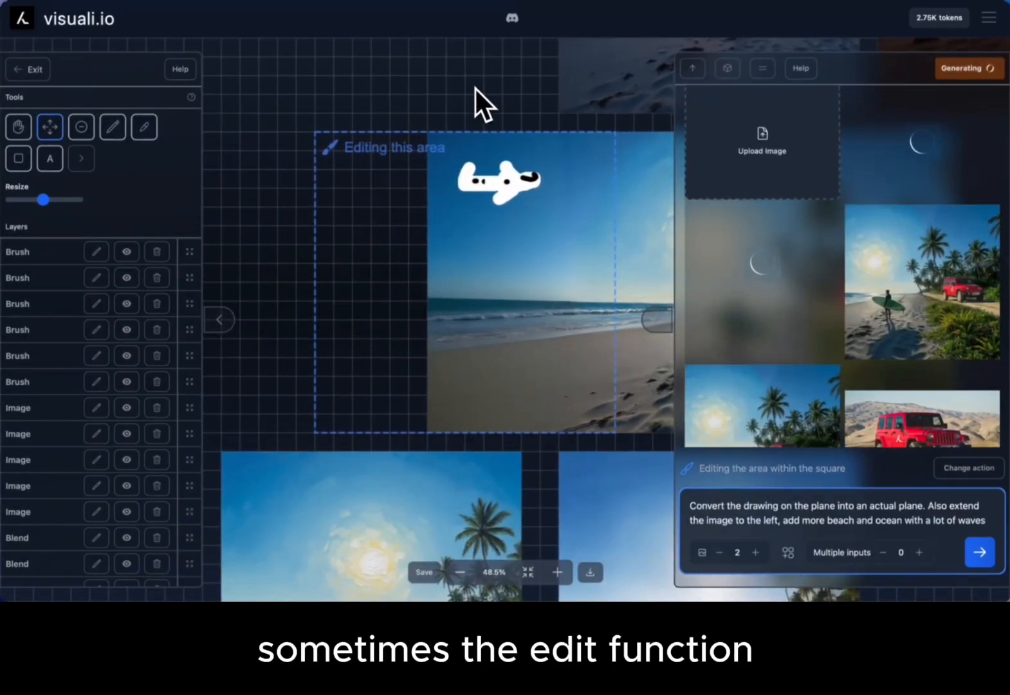
click(508, 239)
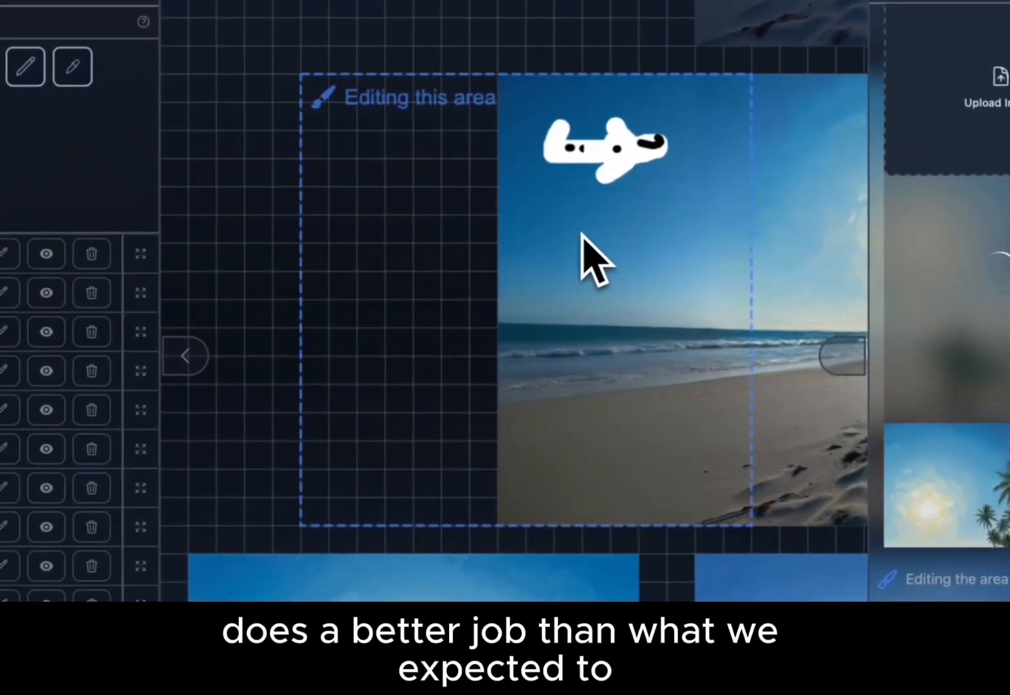
drag(568, 233, 537, 233)
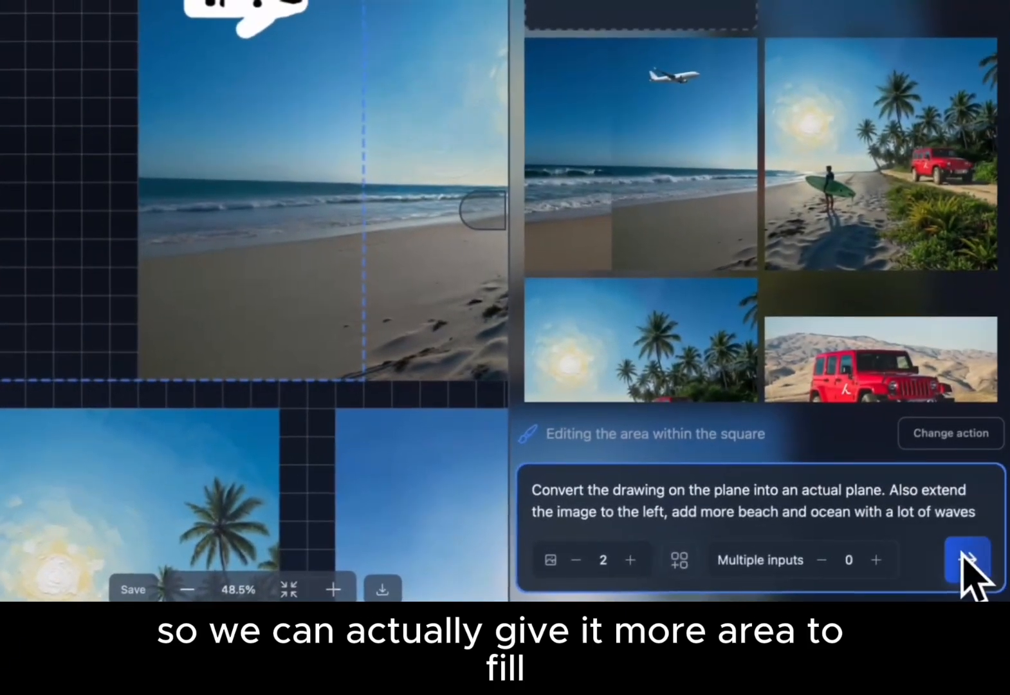
click(968, 561)
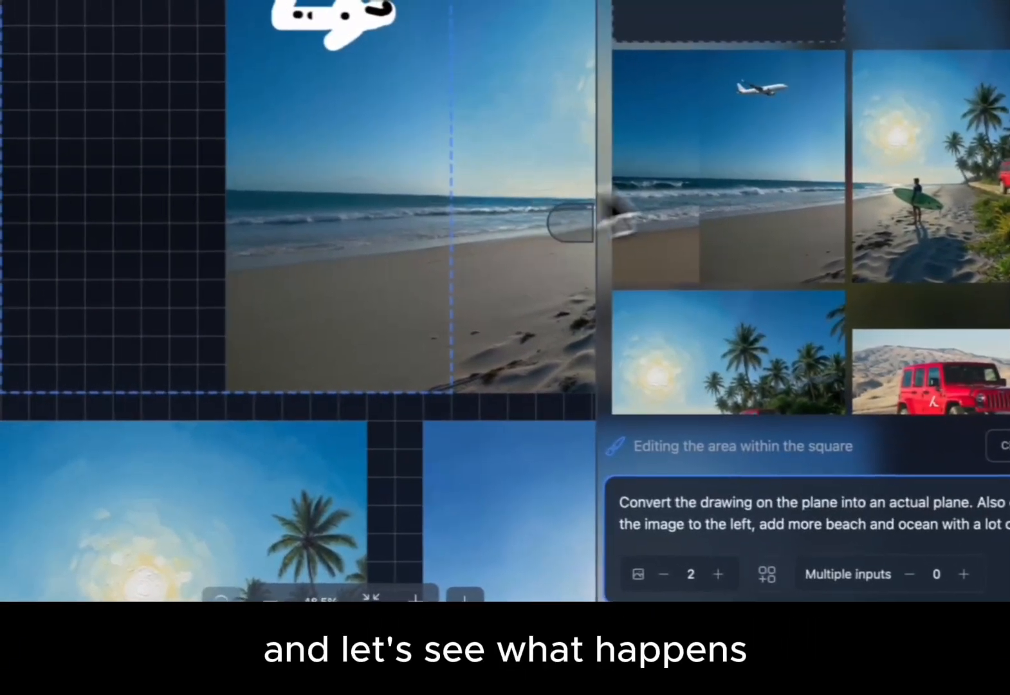
- Add the generated image with the real airplane and extended beach to the editing area on the canvas
drag(772, 156, 552, 357)
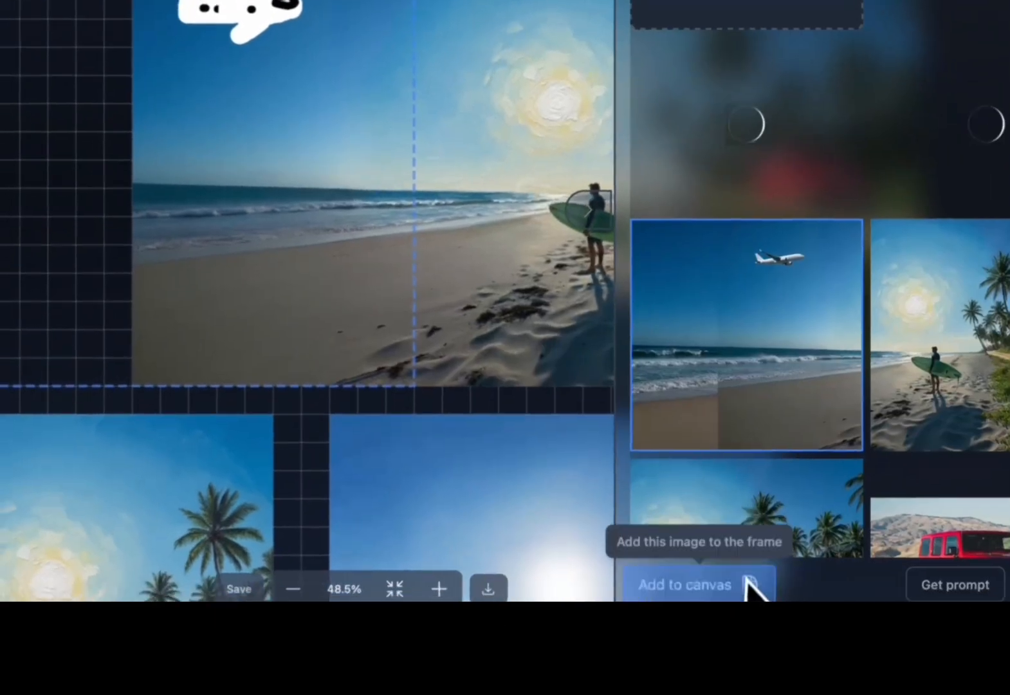
click(728, 576)
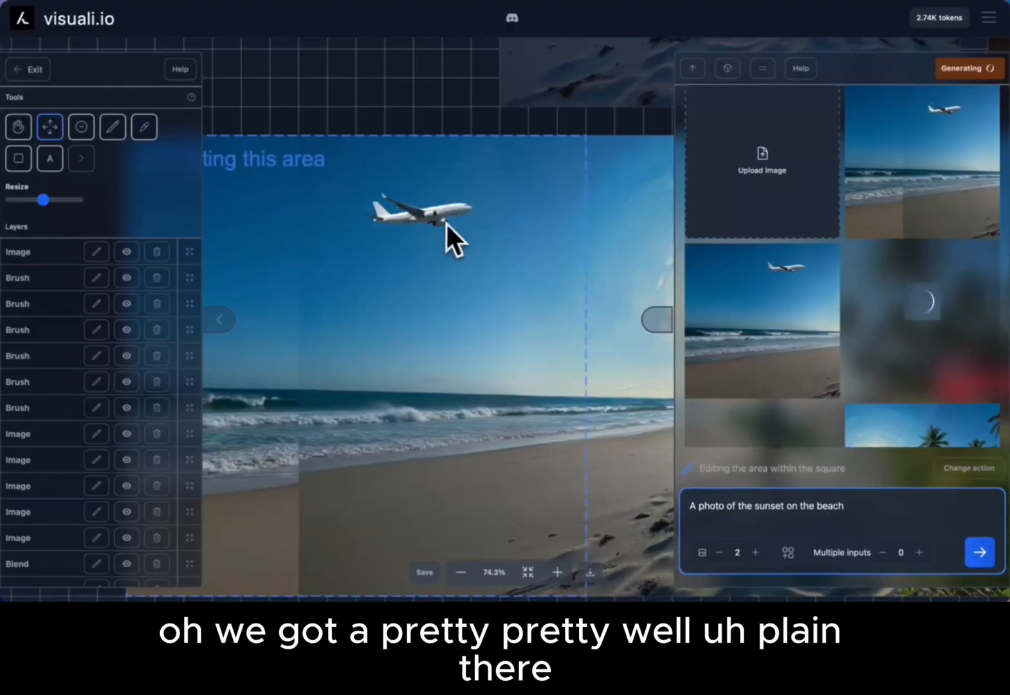
- Add the other generated airplane image, the one without a visible seam in the sand, to the canvas
scroll(414, 319, down, 3)
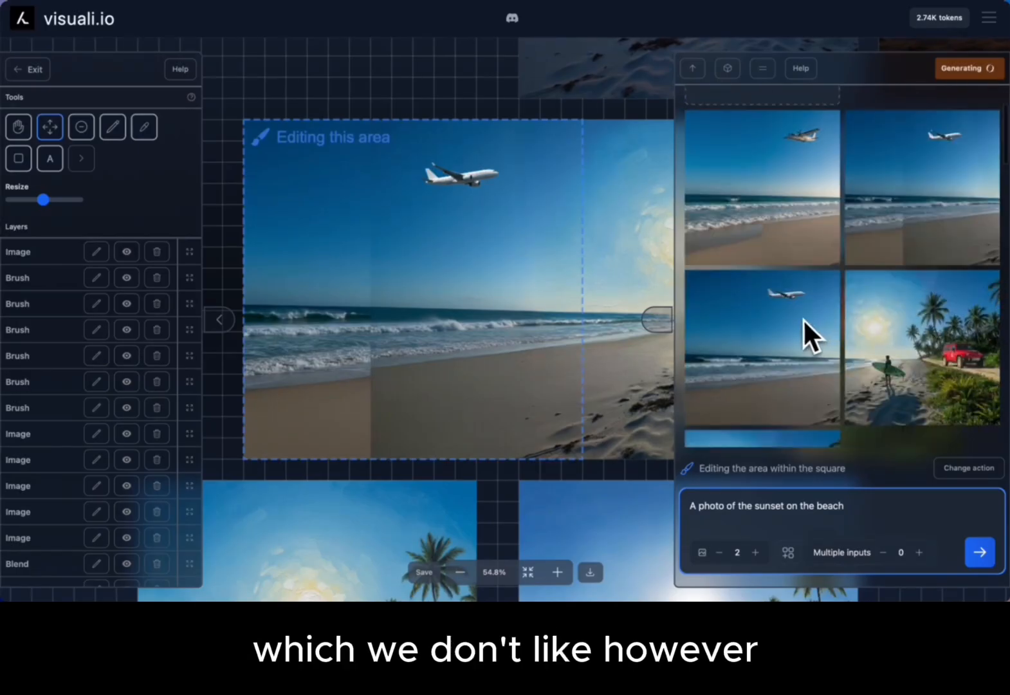
scroll(808, 311, down, 1)
click(792, 314)
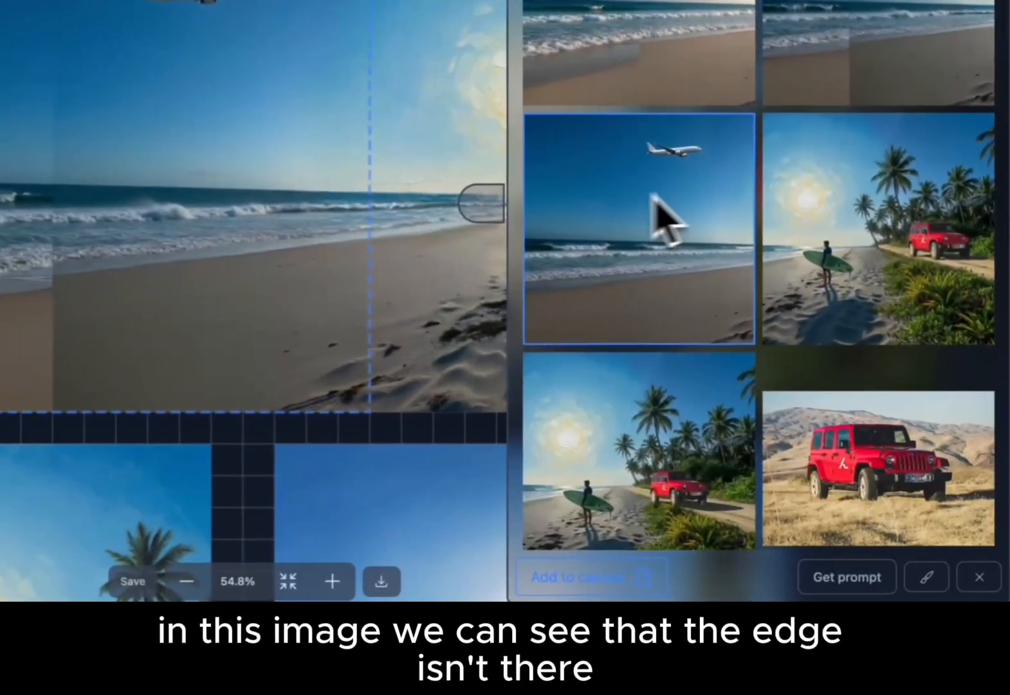
click(842, 575)
click(715, 284)
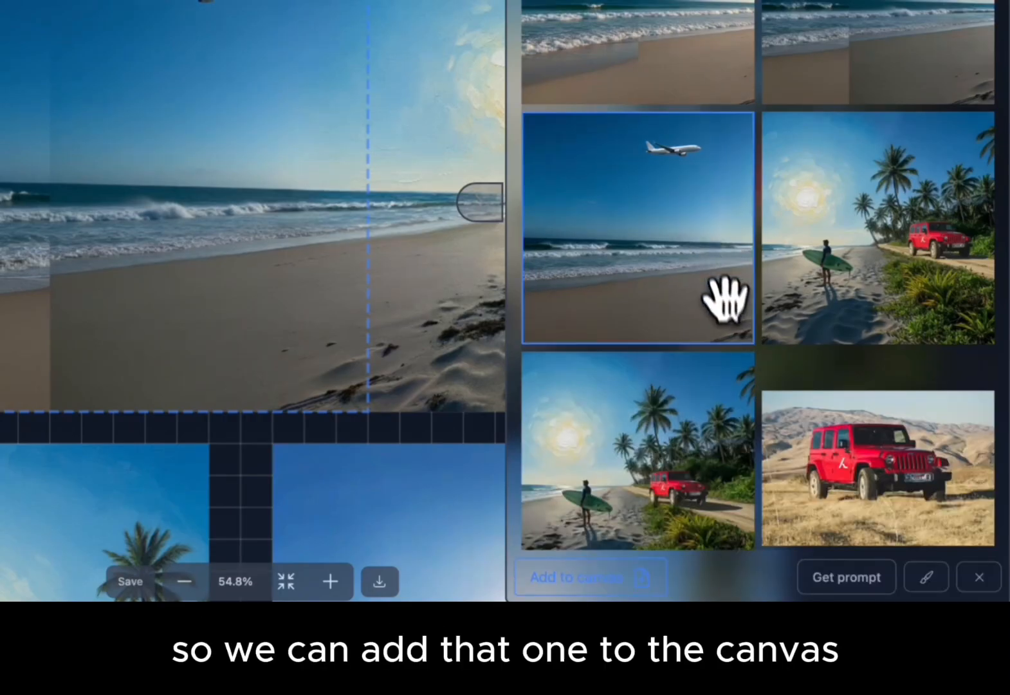
scroll(672, 444, down, 2)
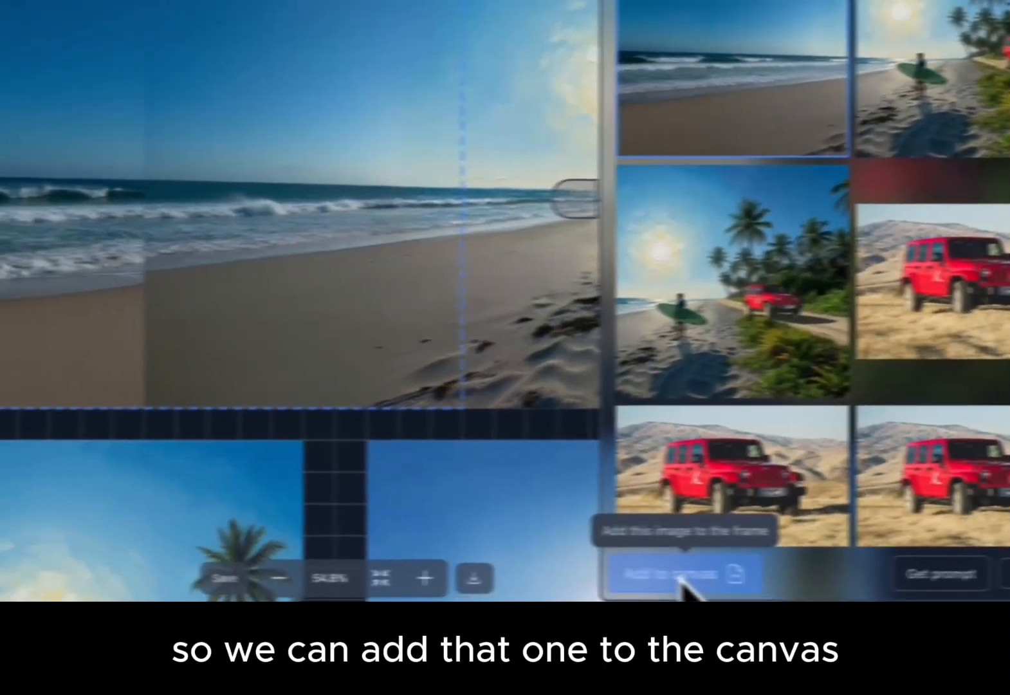
click(682, 574)
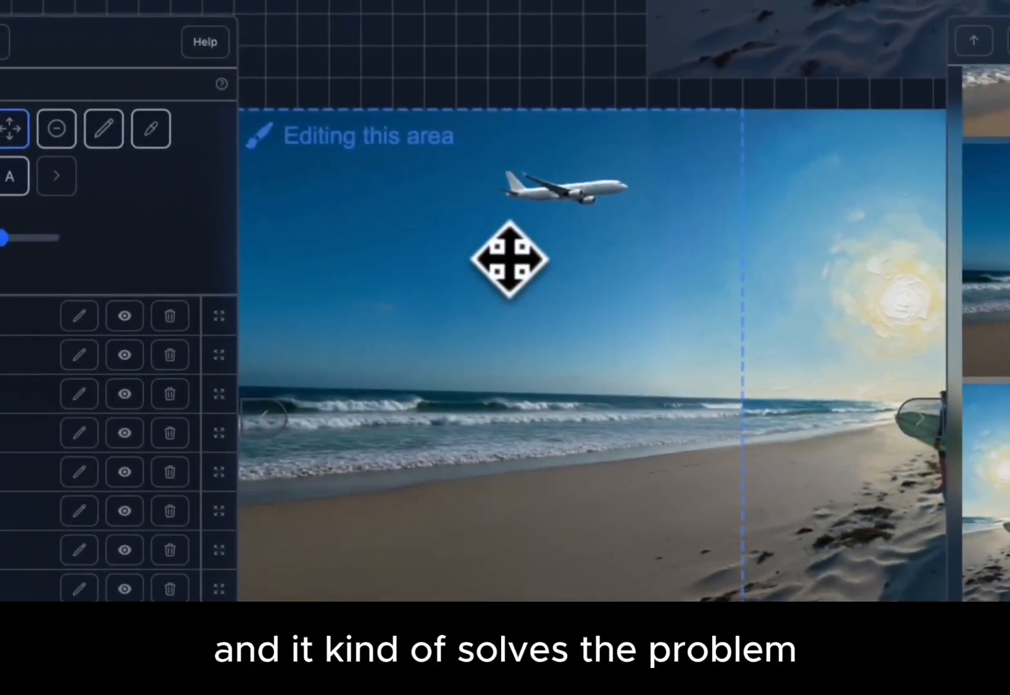
- Shift the editing area aside to check the new image's right edge, and hide that image layer
drag(300, 90, 421, 92)
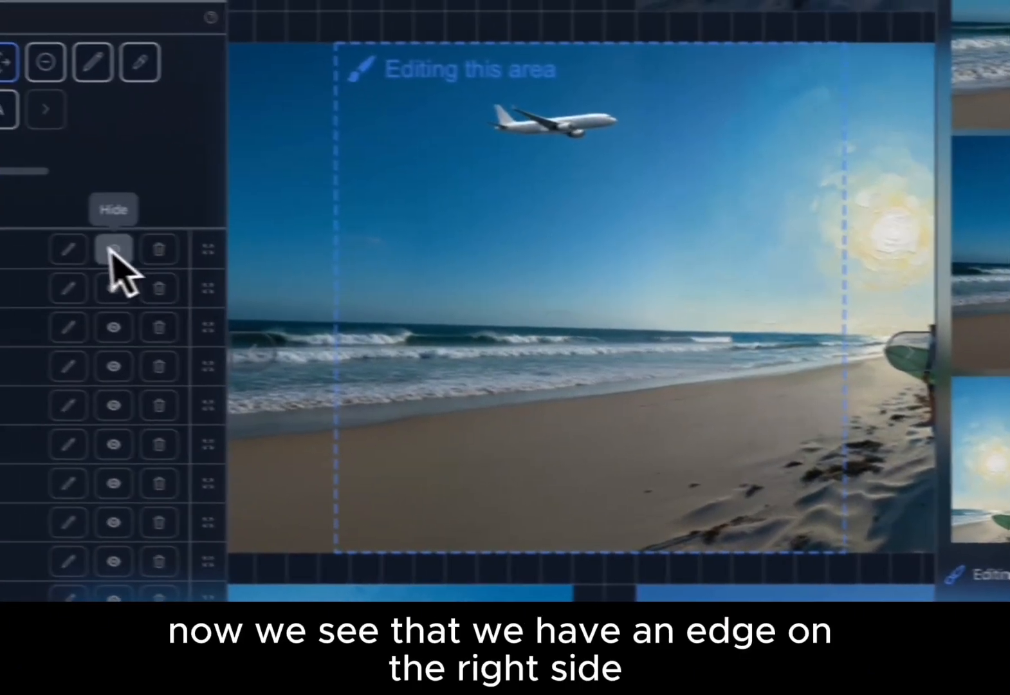
click(18, 237)
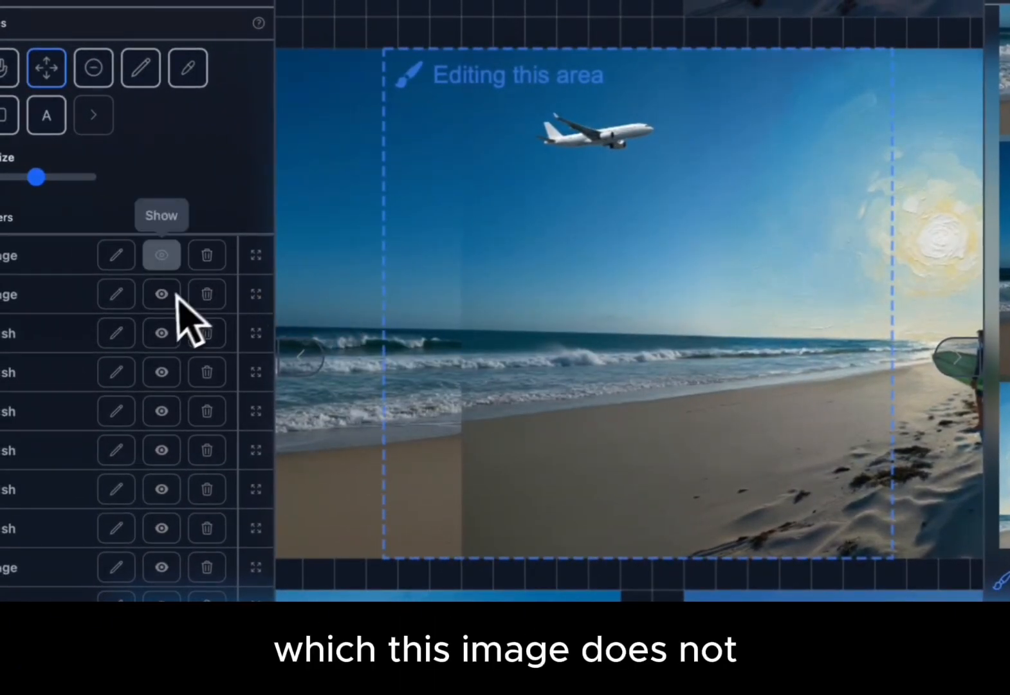
click(169, 303)
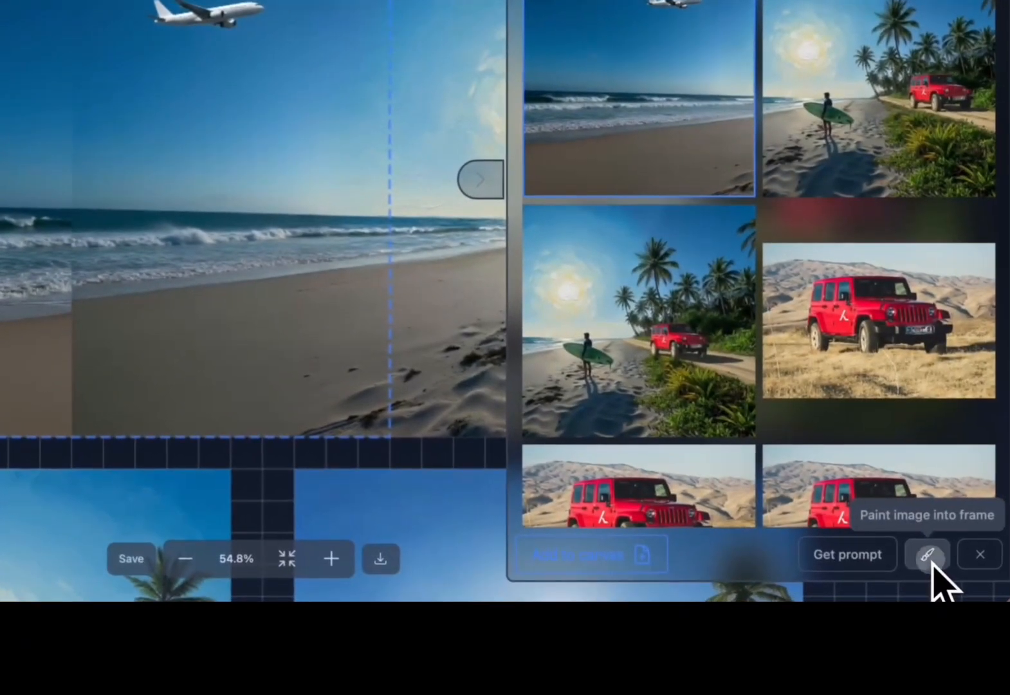
- Paint the seamless generated image into the frame over the visible seam, using a larger brush radius
click(929, 555)
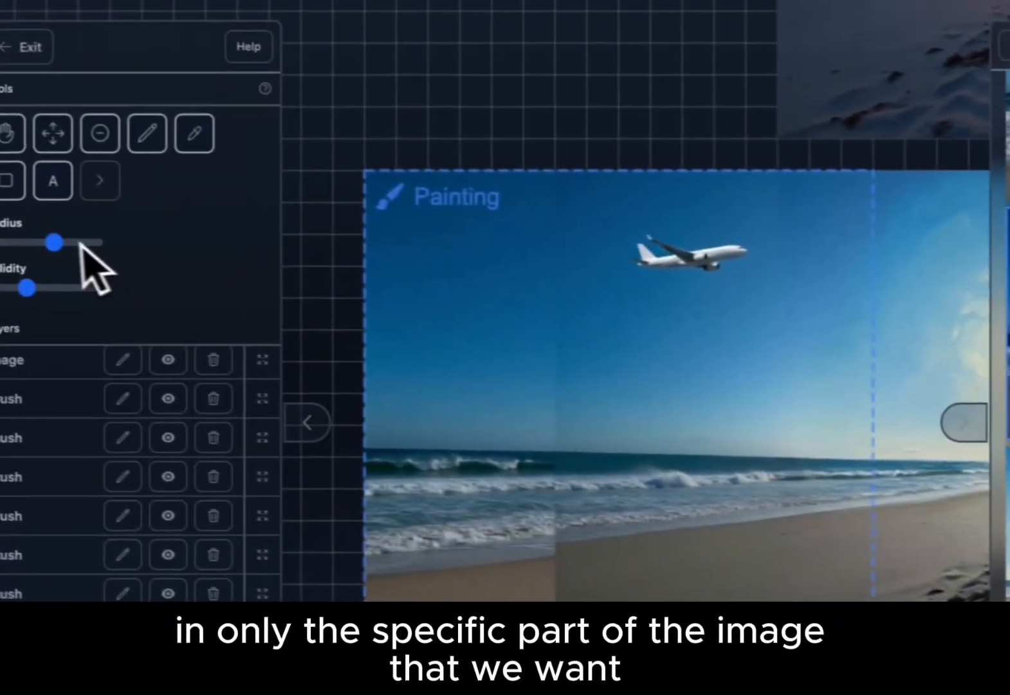
drag(54, 242, 75, 245)
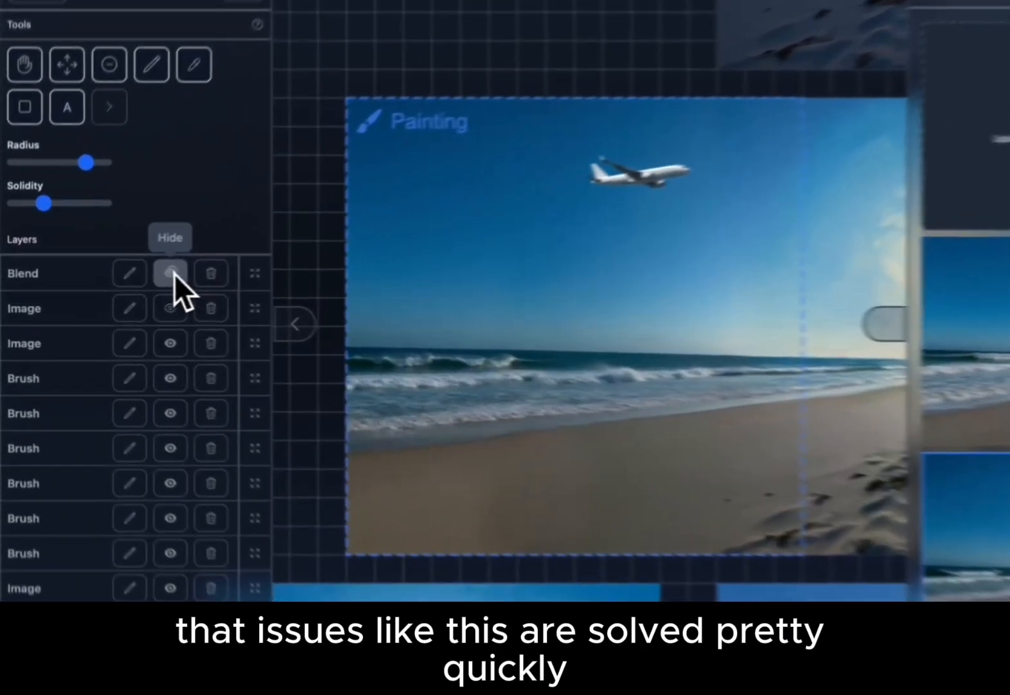
- Toggle the visibility of the blend layer and the two image layers beneath it to compare the seam repair
click(127, 281)
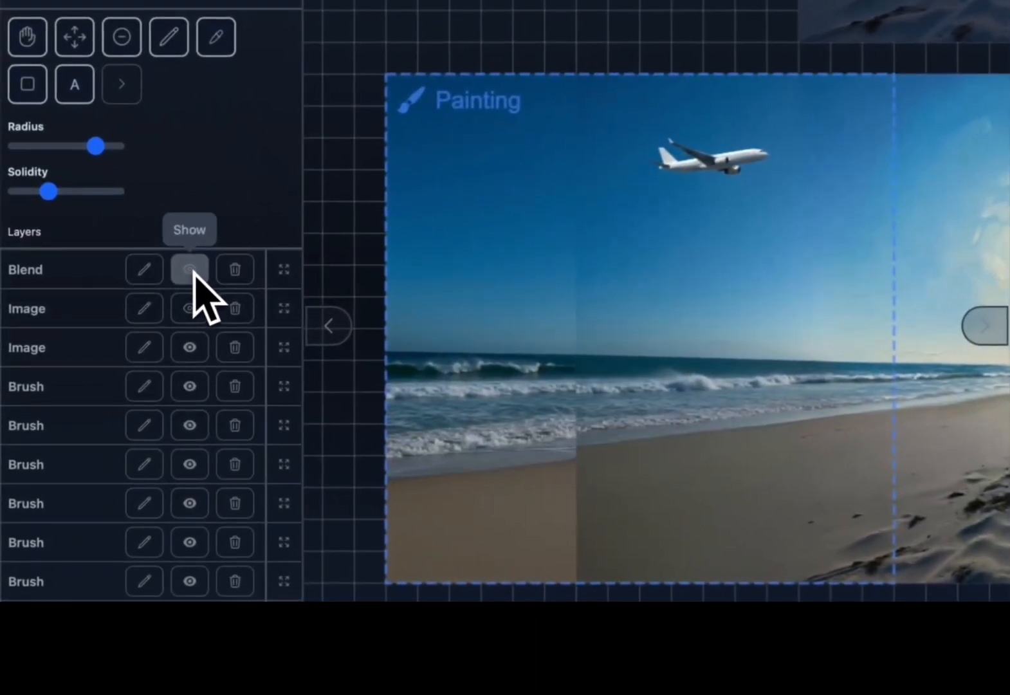
click(193, 272)
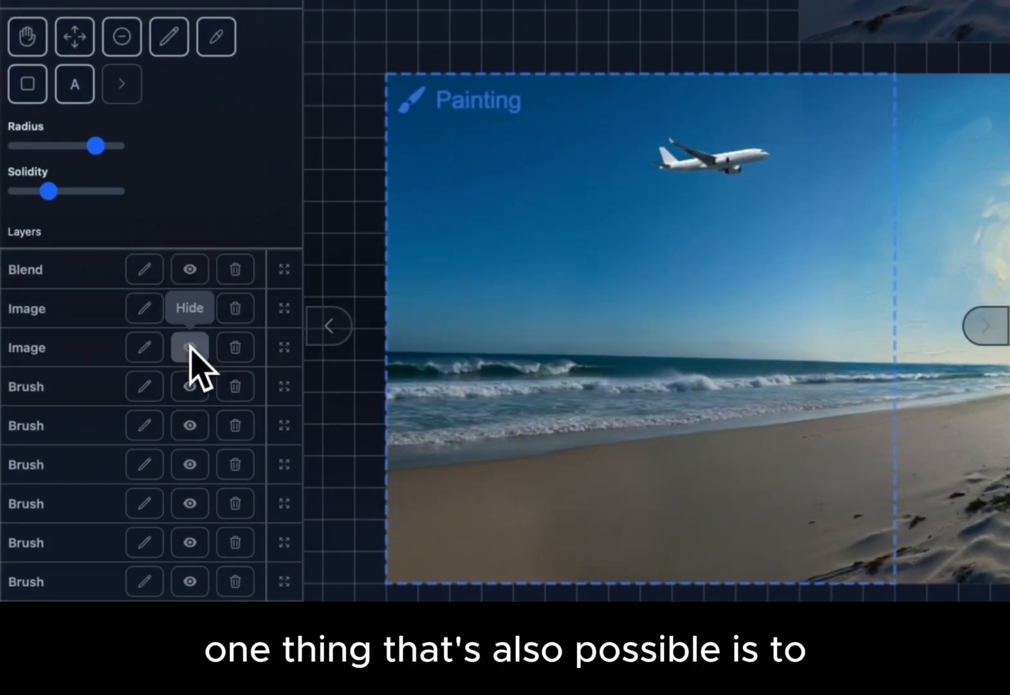
click(190, 348)
click(191, 347)
click(197, 315)
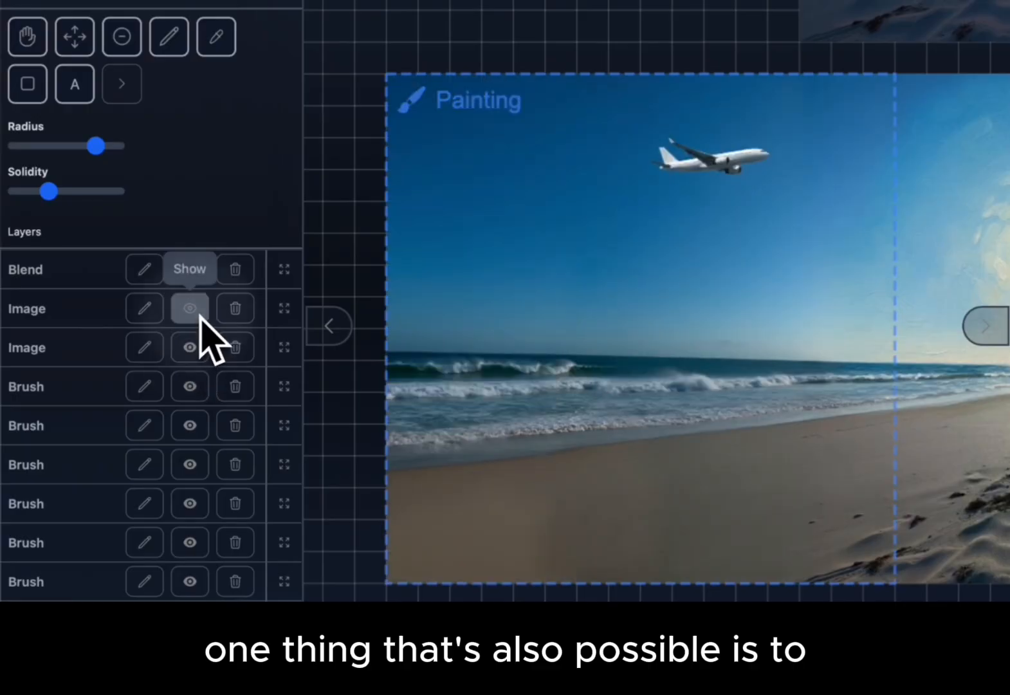
click(197, 315)
click(196, 314)
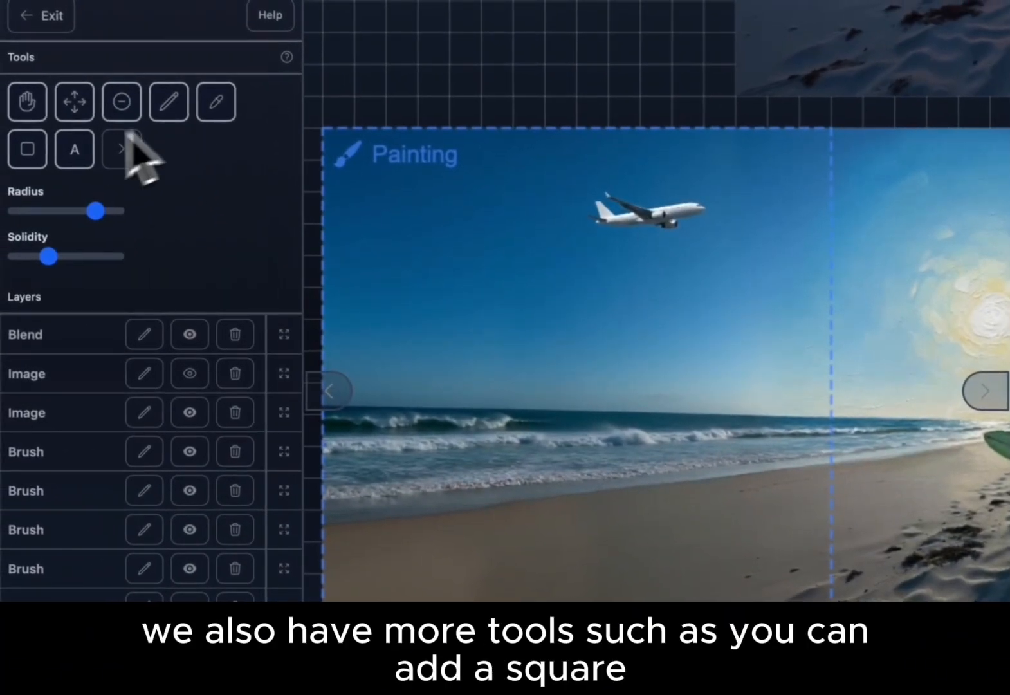
- Draw a black square over the ocean and beach below the airplane
click(33, 152)
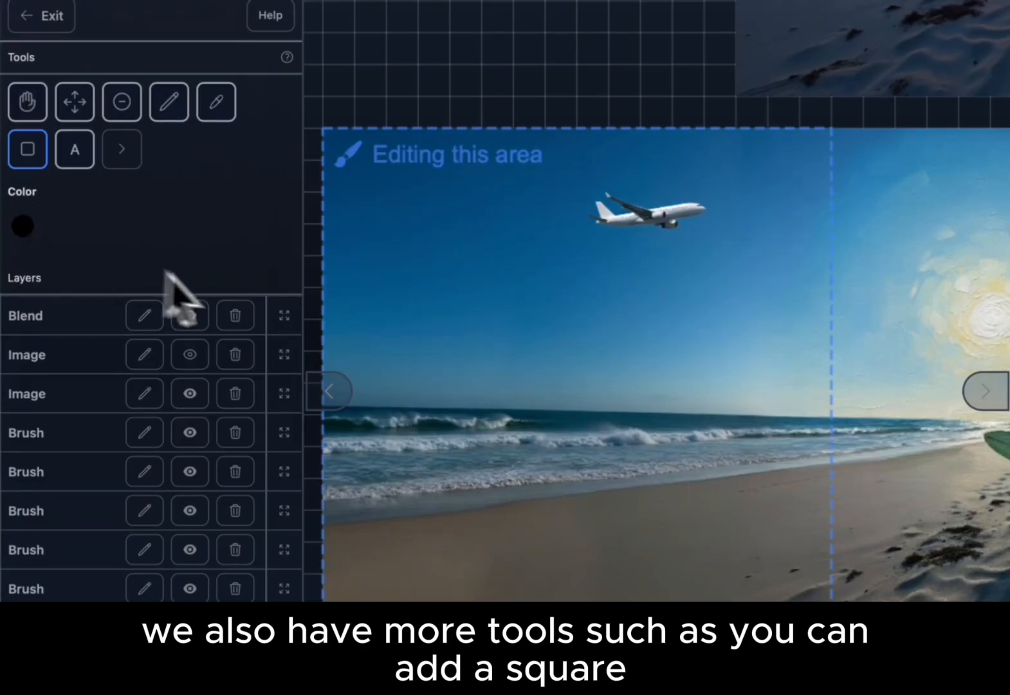
drag(429, 343, 706, 534)
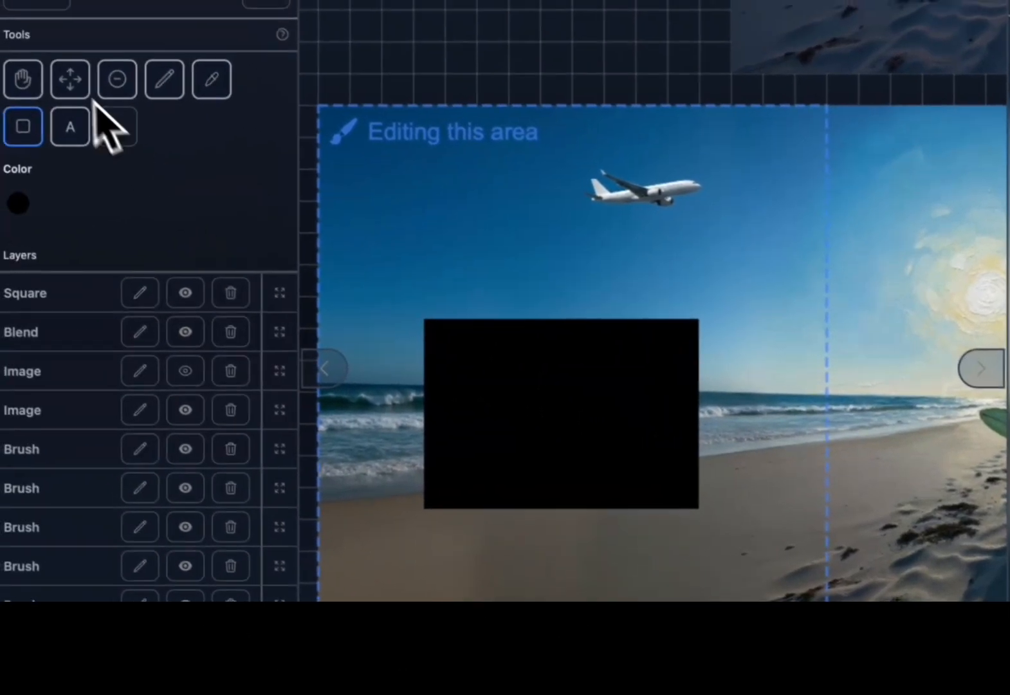
- Move the black square slightly up and to the right, and delete its layer
click(25, 39)
drag(555, 401, 863, 406)
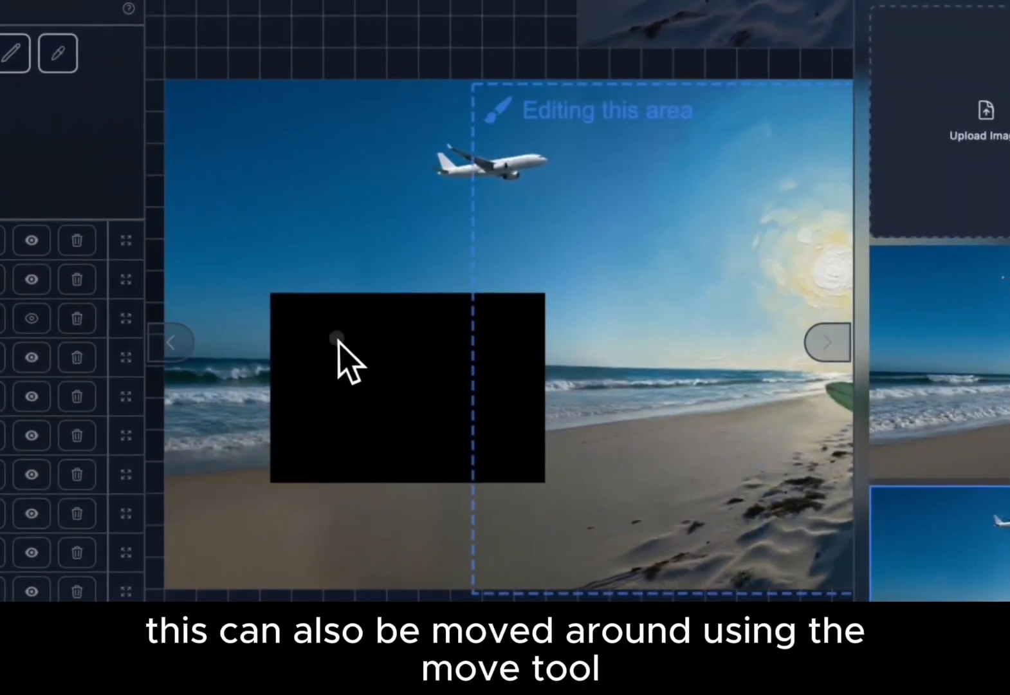
drag(338, 340, 370, 303)
drag(686, 219, 374, 210)
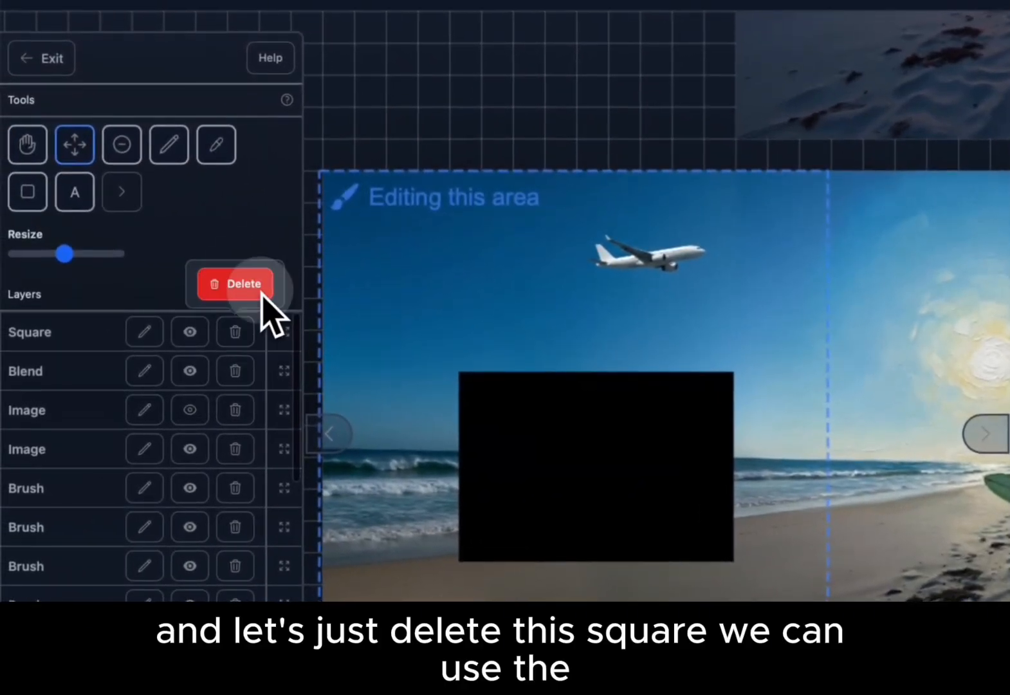
click(260, 290)
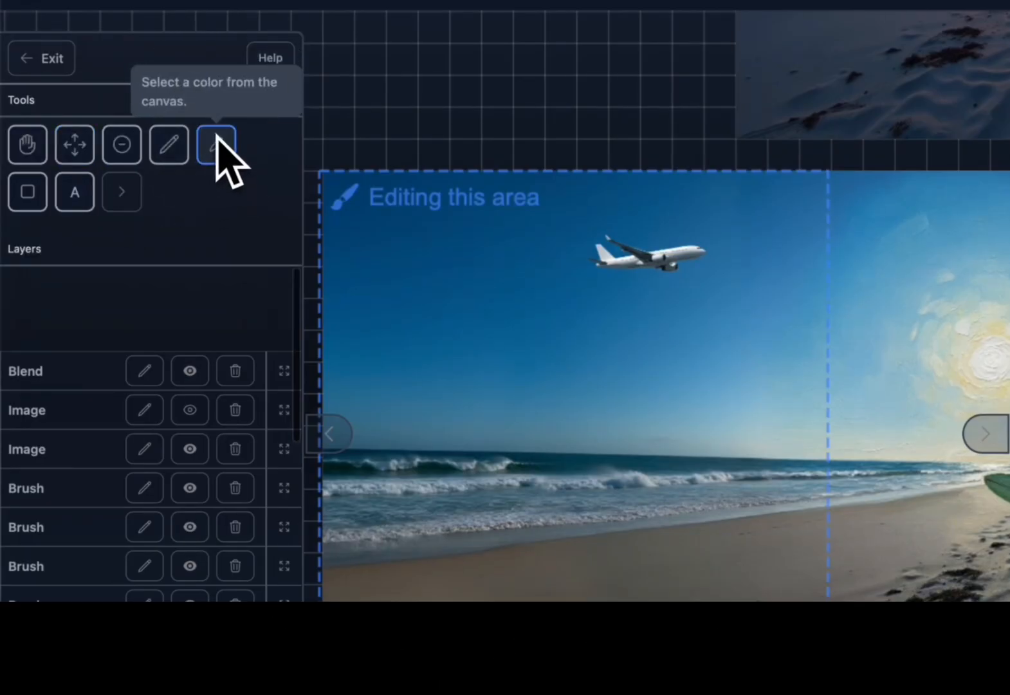
- Pick the sand color from the canvas and draw a wide rectangle in that color in the sky below the airplane
click(217, 142)
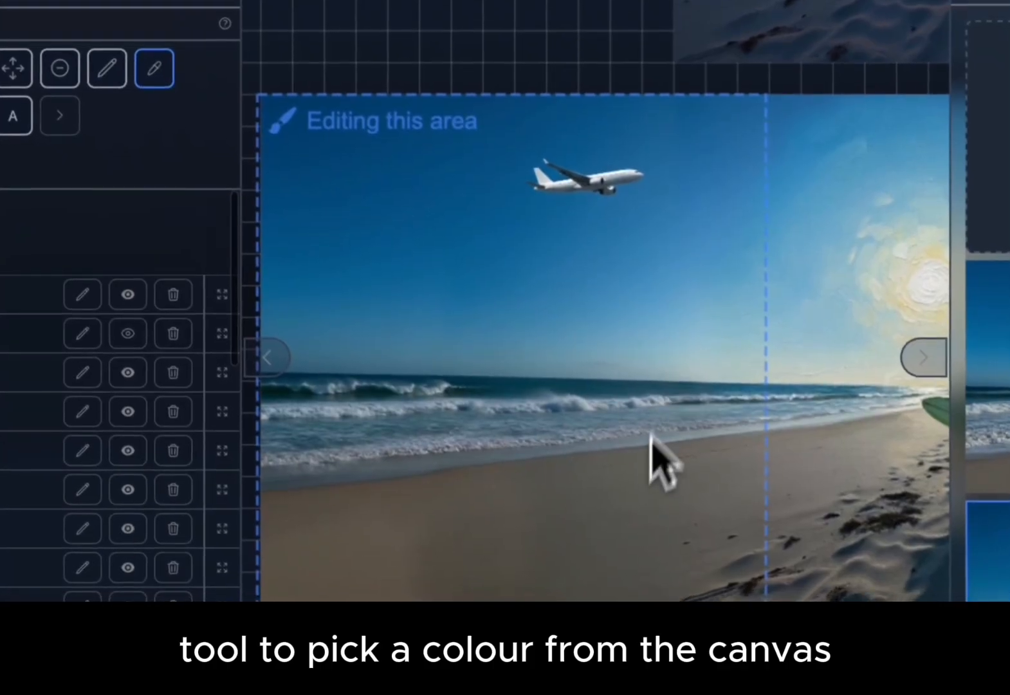
click(623, 484)
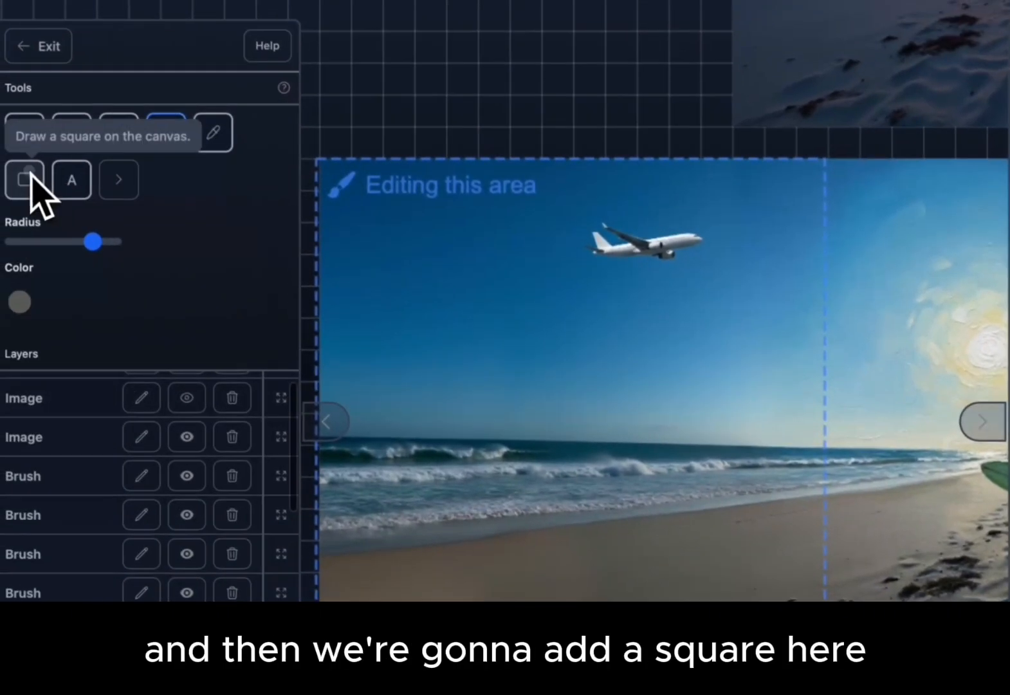
click(27, 180)
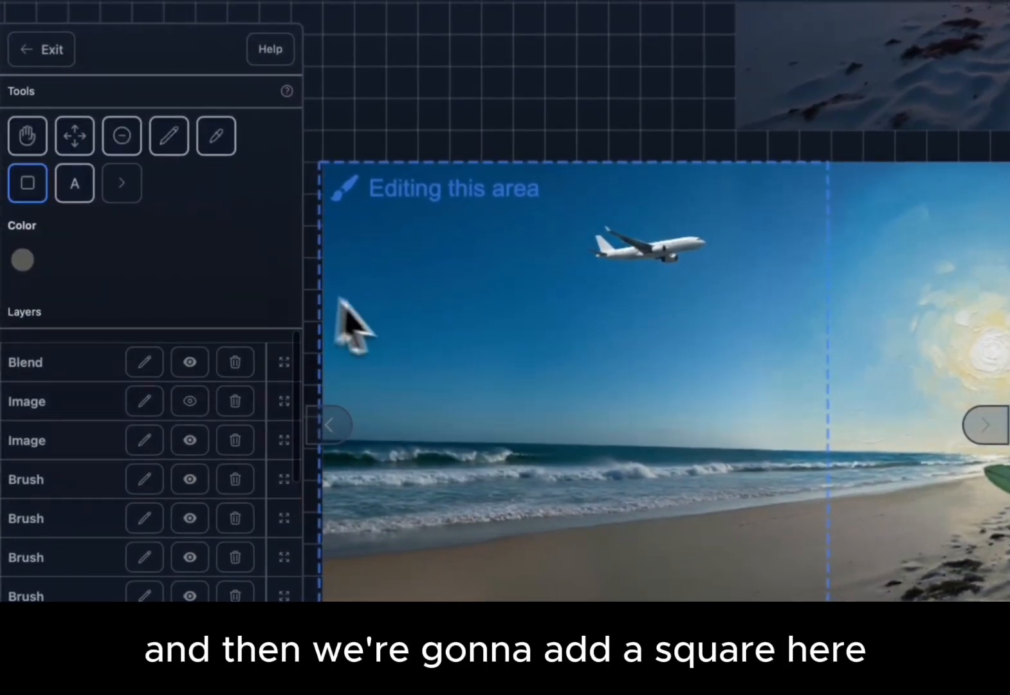
drag(380, 312, 676, 433)
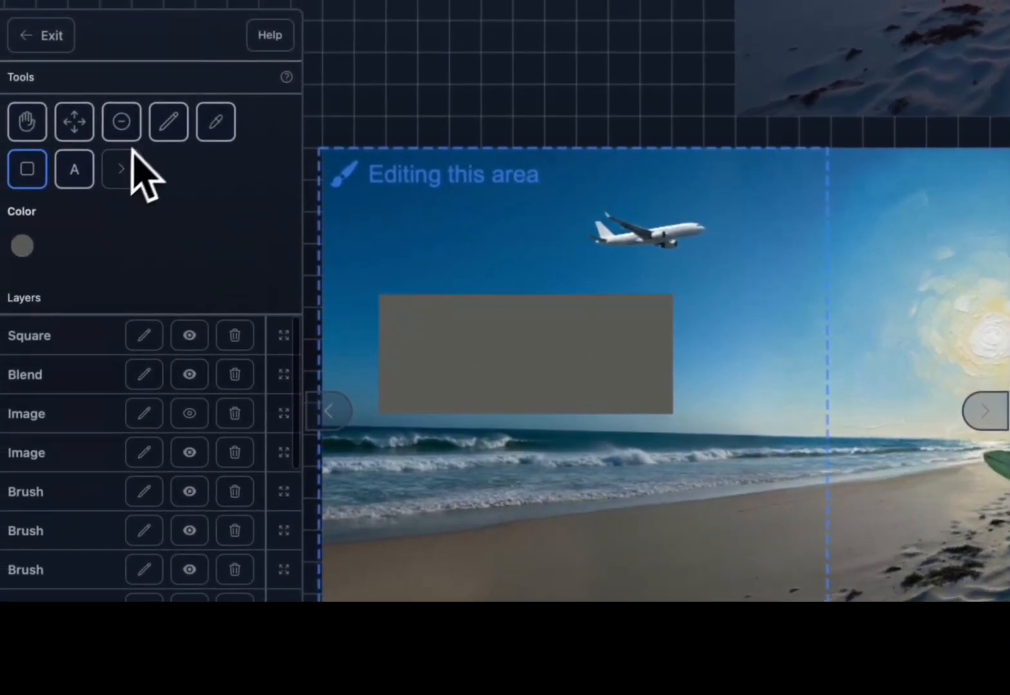
- Add the text "Hello World!" in white Impact font on the sand-colored rectangle
click(72, 173)
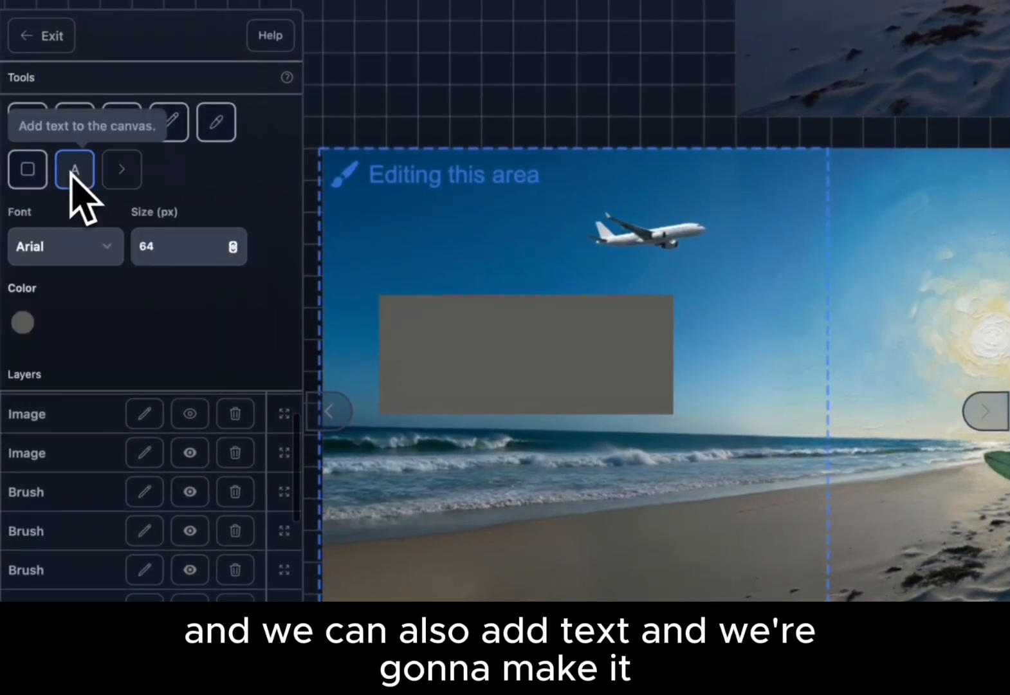
click(23, 321)
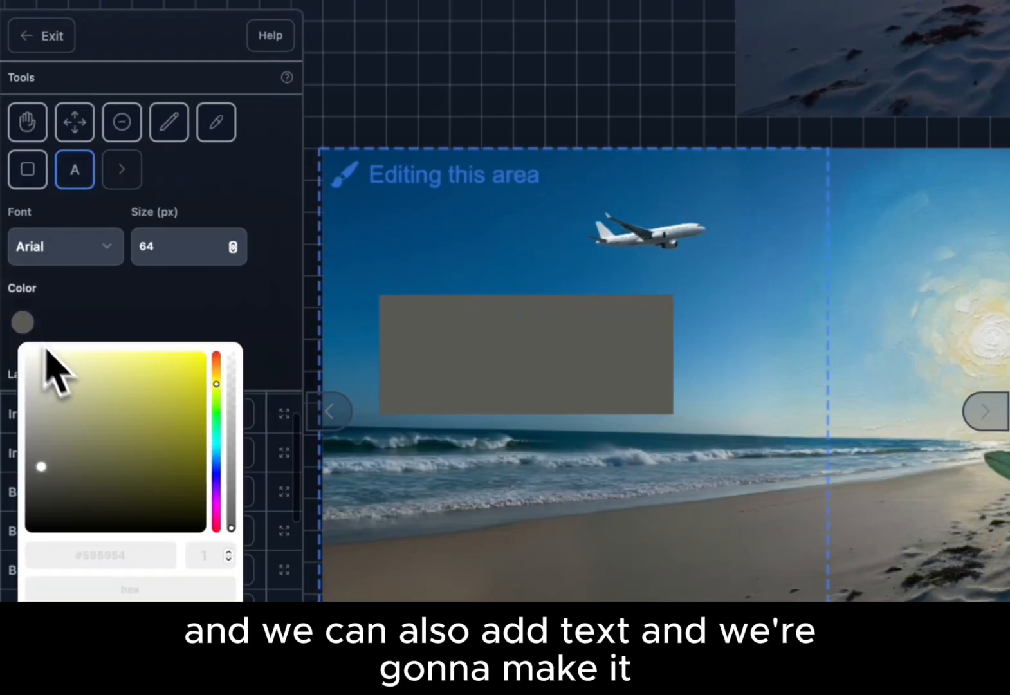
click(86, 314)
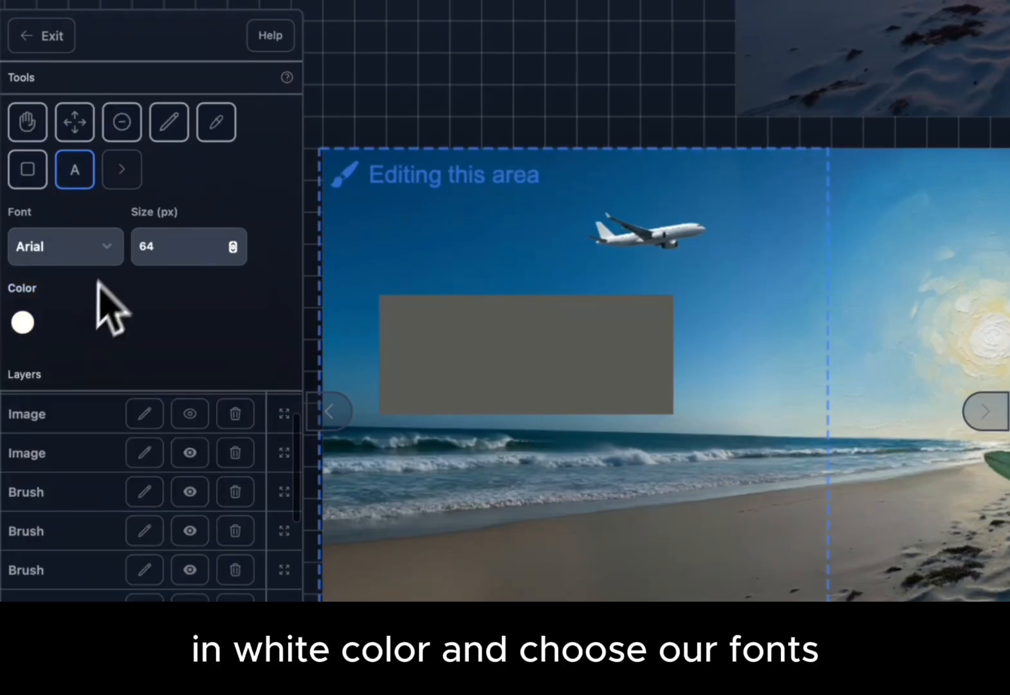
click(110, 252)
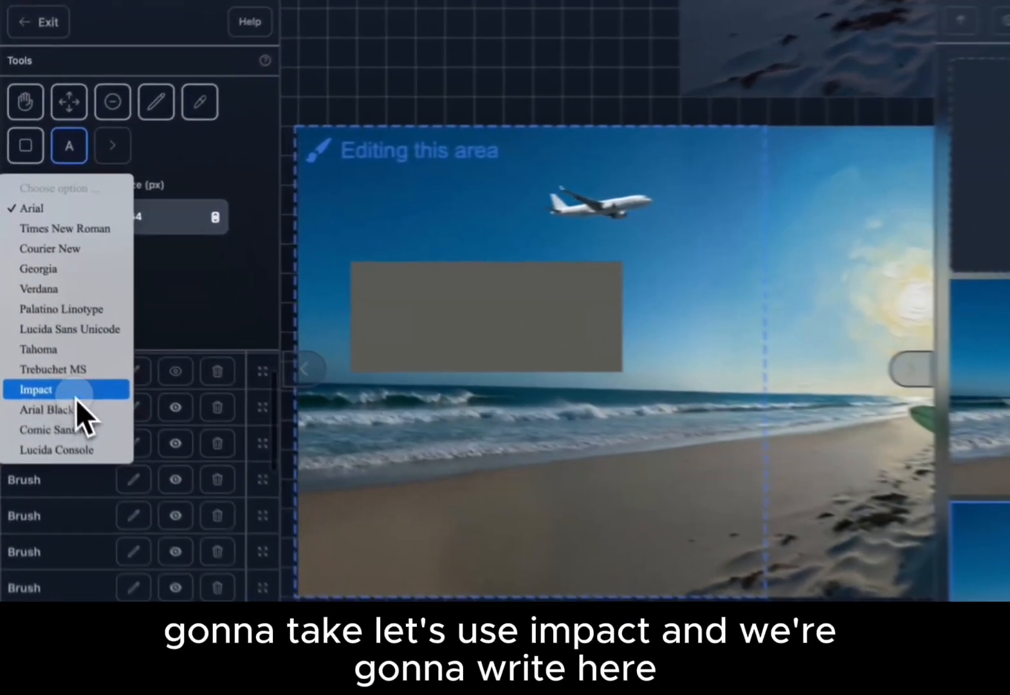
click(67, 336)
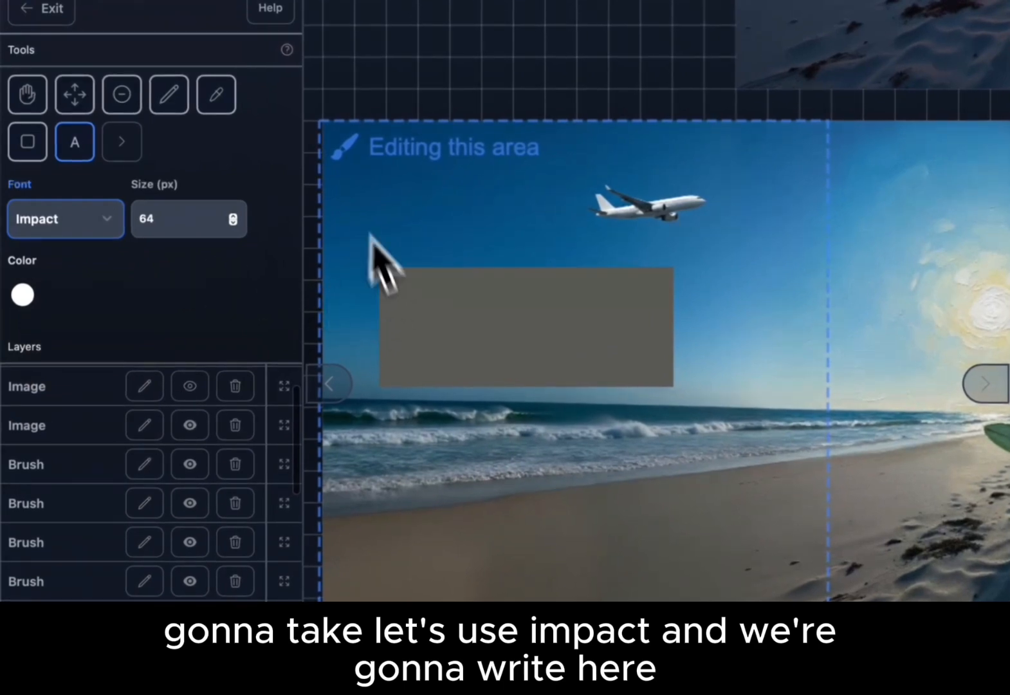
click(411, 323)
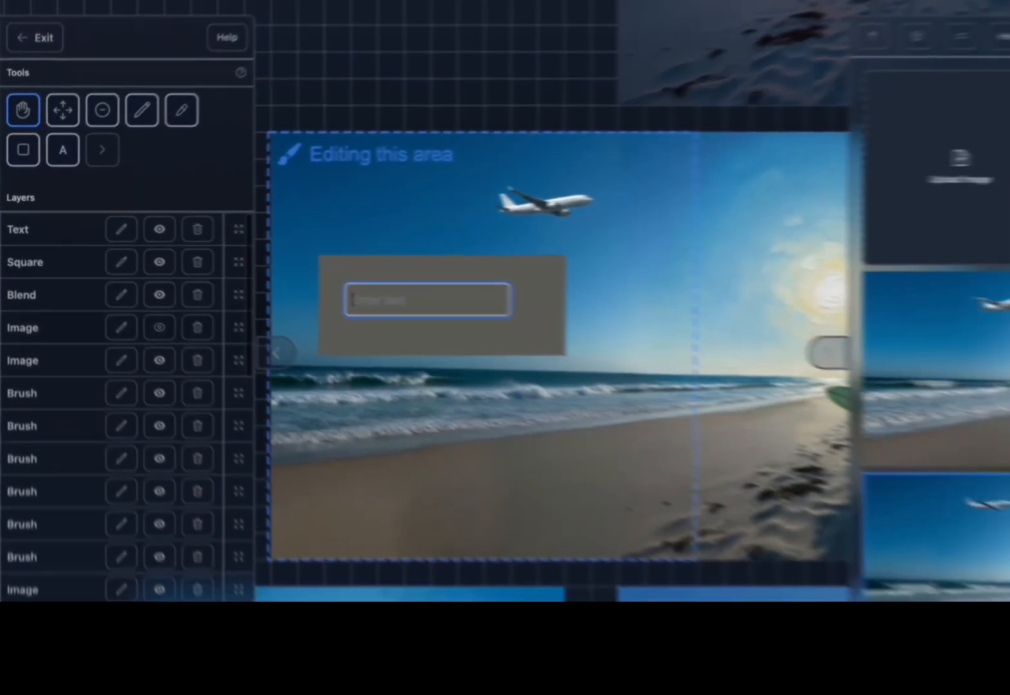
text(Hello World!)
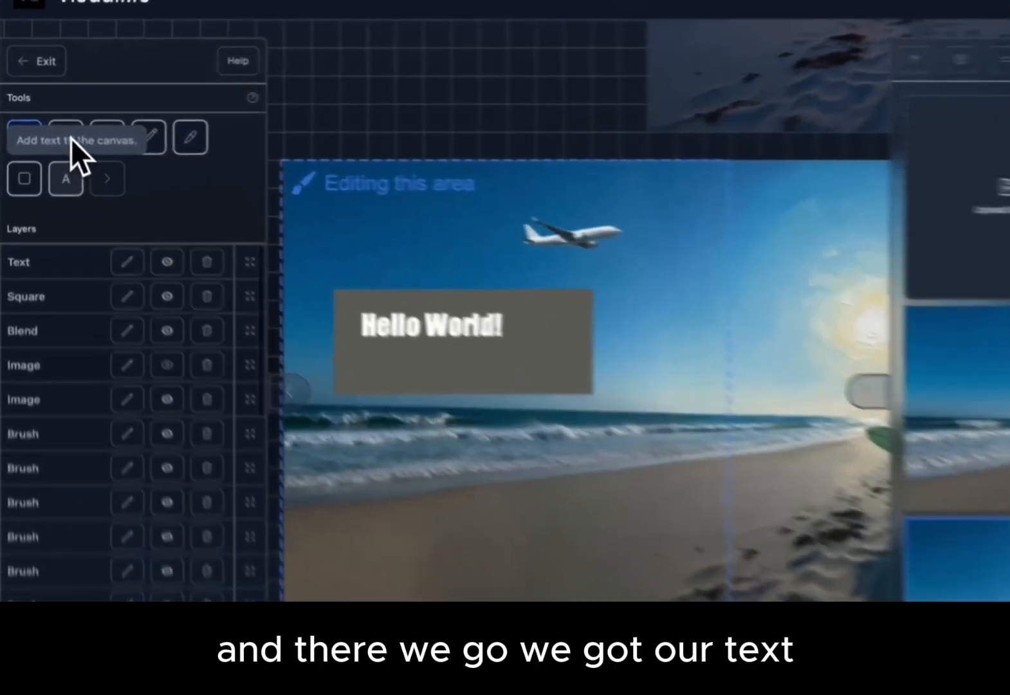
- Move the editing area down the beach and reposition the rectangle and the "Hello World!" text so the text sits centered on the rectangle
click(49, 126)
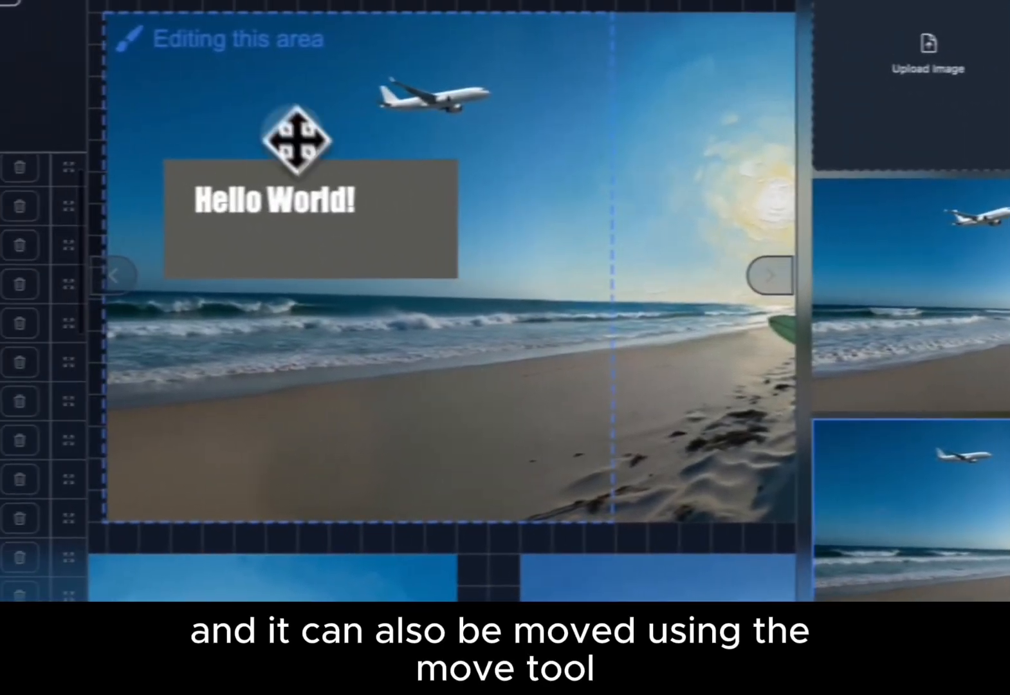
drag(139, 154, 168, 538)
drag(129, 208, 158, 225)
drag(348, 210, 270, 243)
drag(372, 224, 534, 220)
click(366, 211)
drag(367, 203, 573, 199)
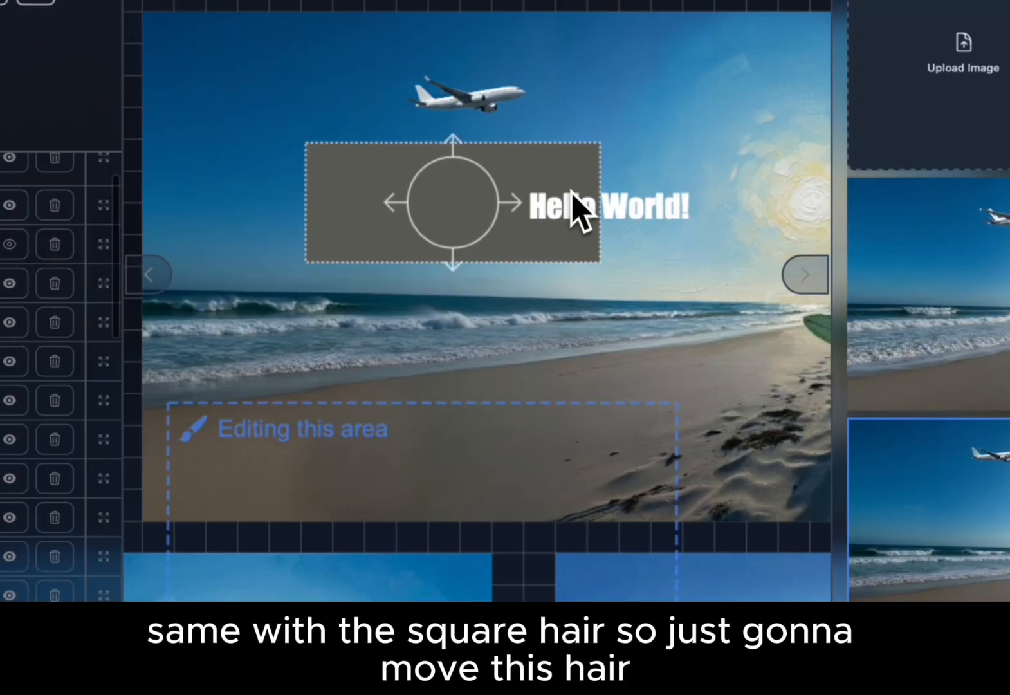
drag(674, 210, 389, 228)
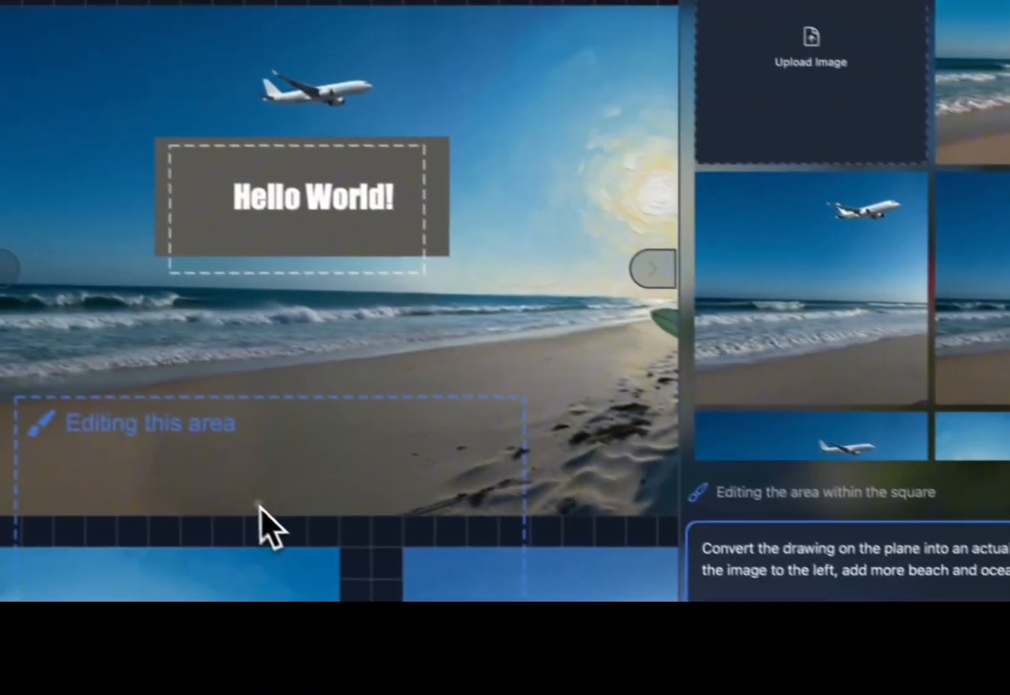
- Position the editing area over the airplane and text block, and generate images with the prompt "Turn the text and square into a professional design"
drag(87, 410, 154, 69)
drag(353, 173, 357, 137)
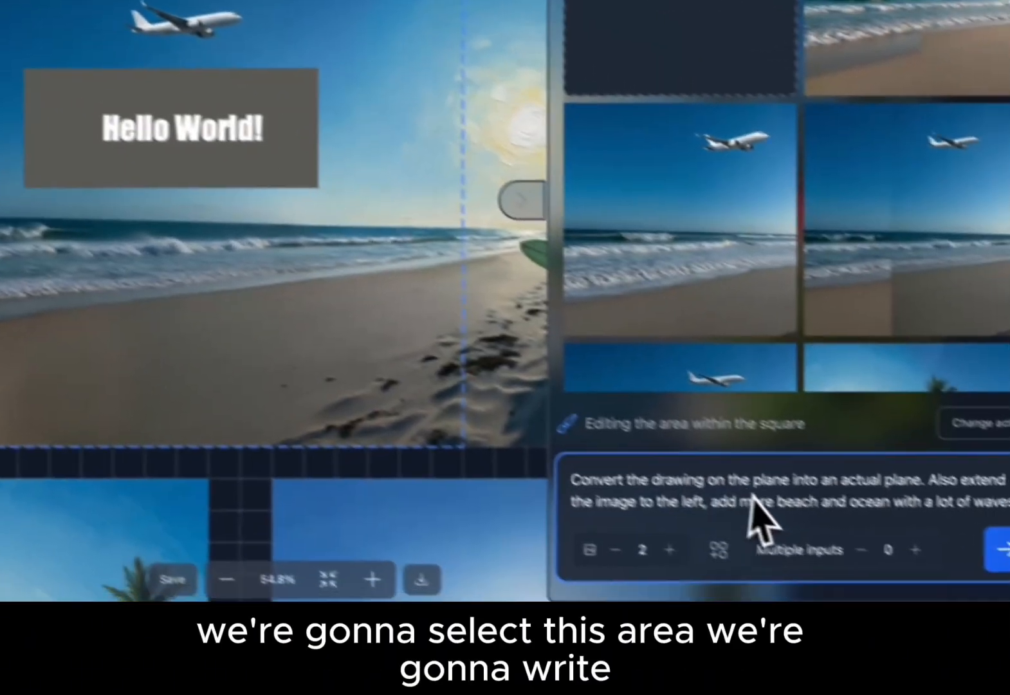
double_click(914, 581)
key(ctrl+a)
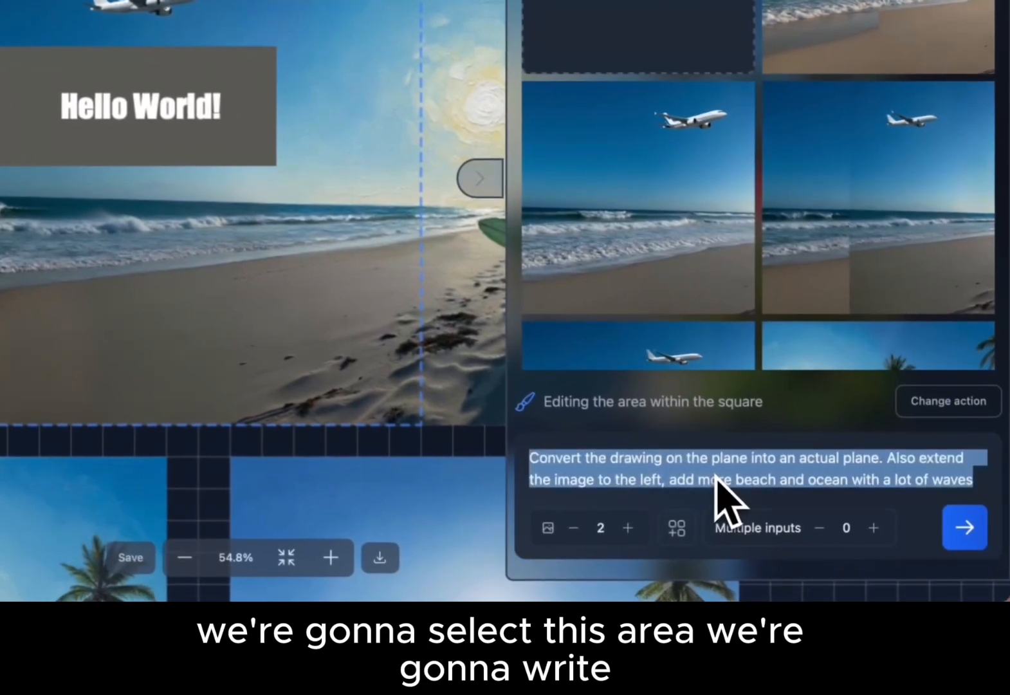
key(BackSpace)
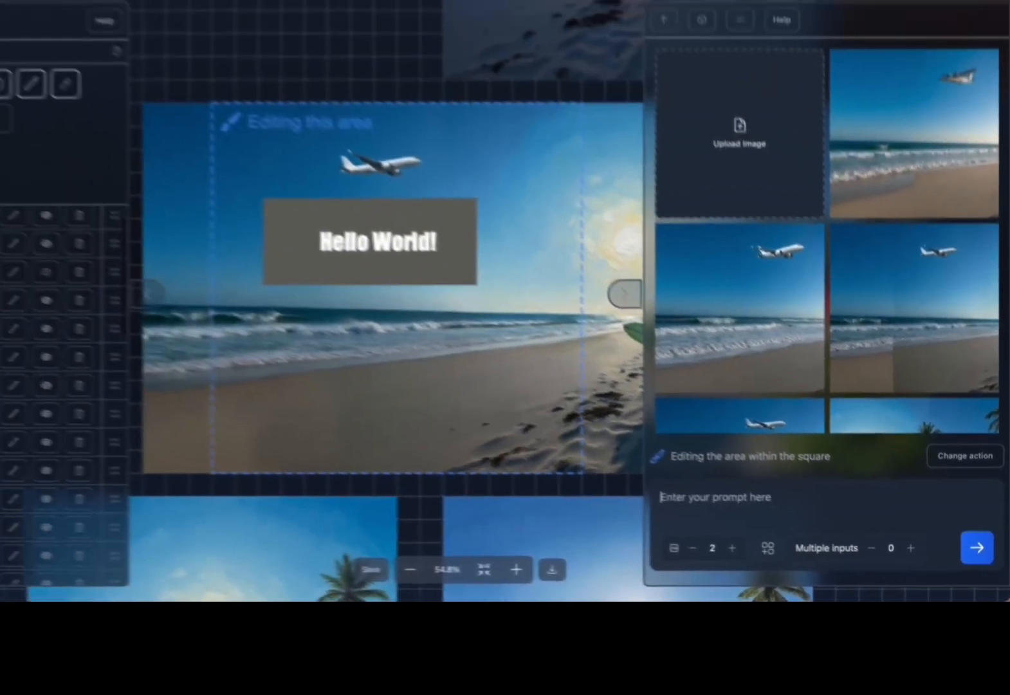
text(Turn the)
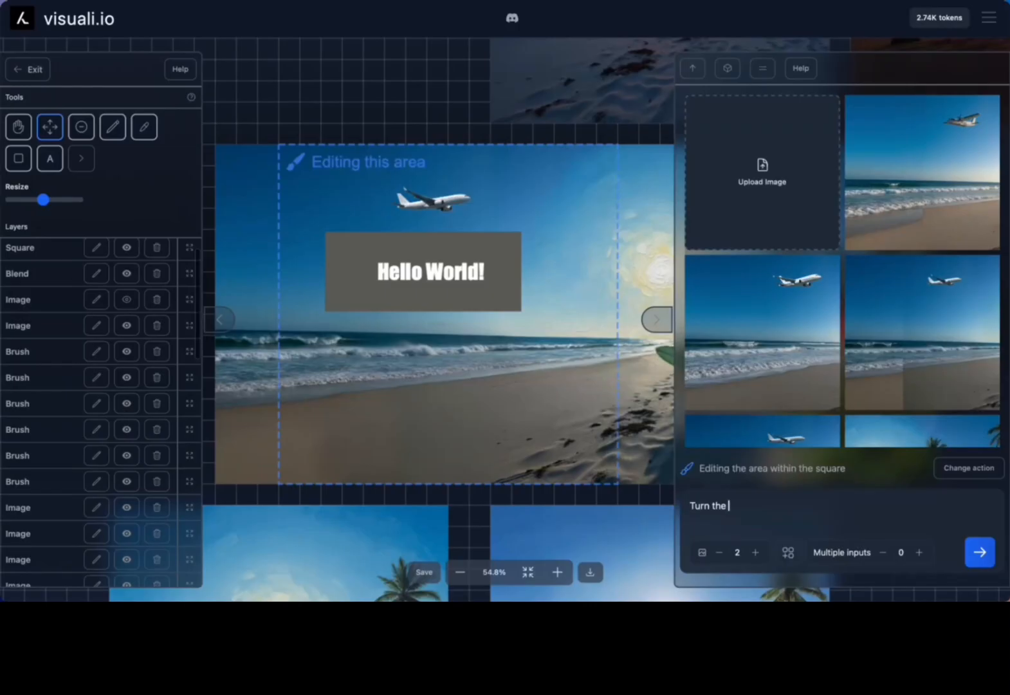
text( text and square into a professional design)
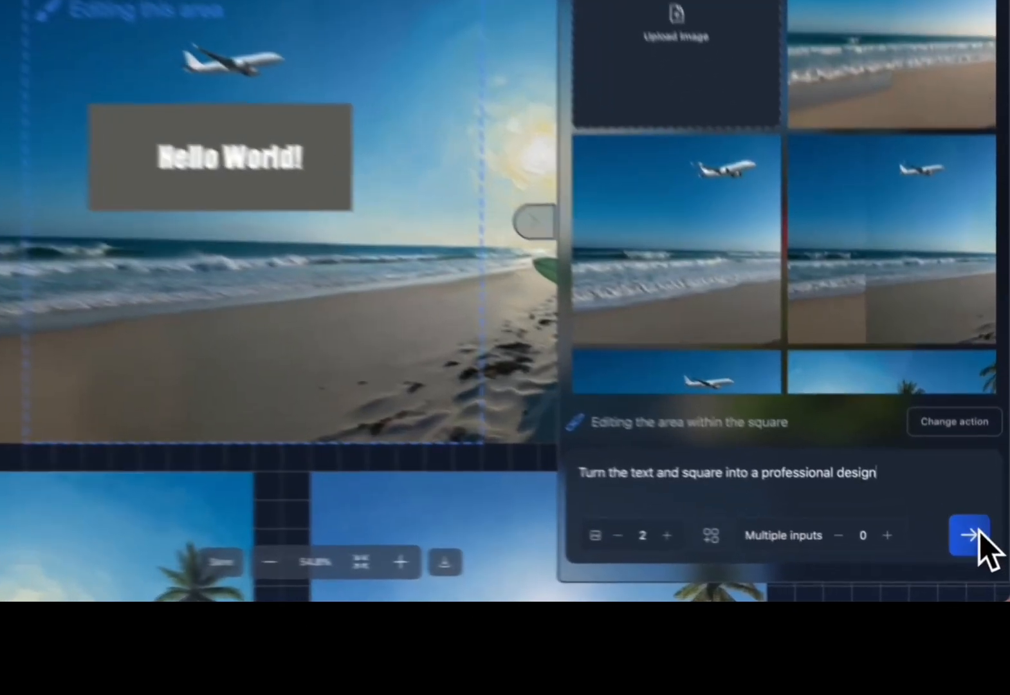
click(979, 552)
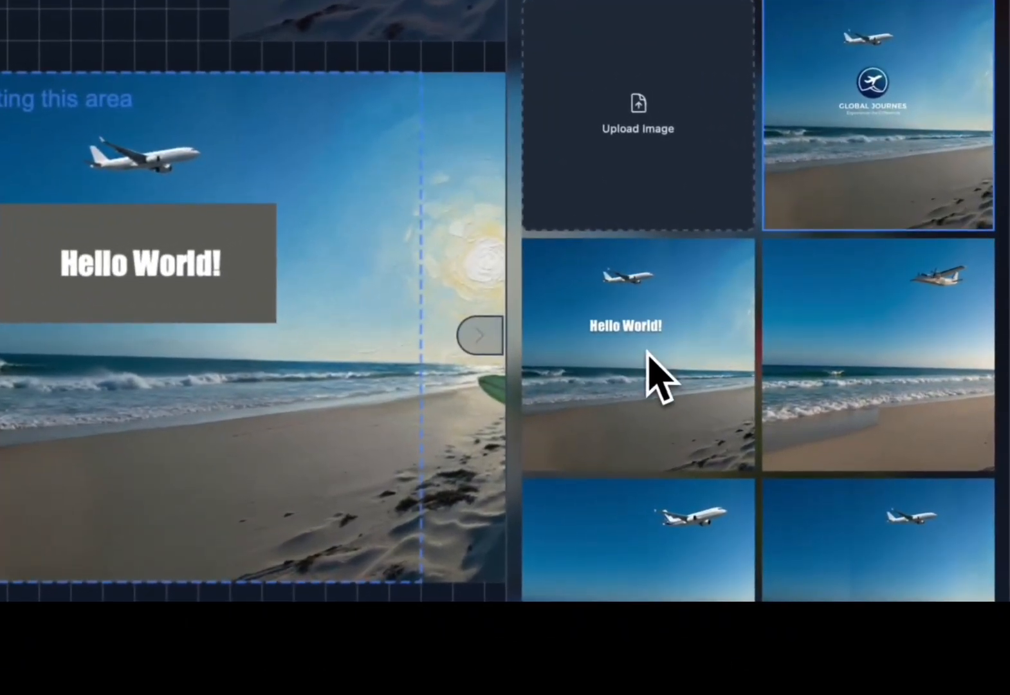
- Compare the two generated results and add the one with "Hello World!" in the sky to the canvas
click(911, 95)
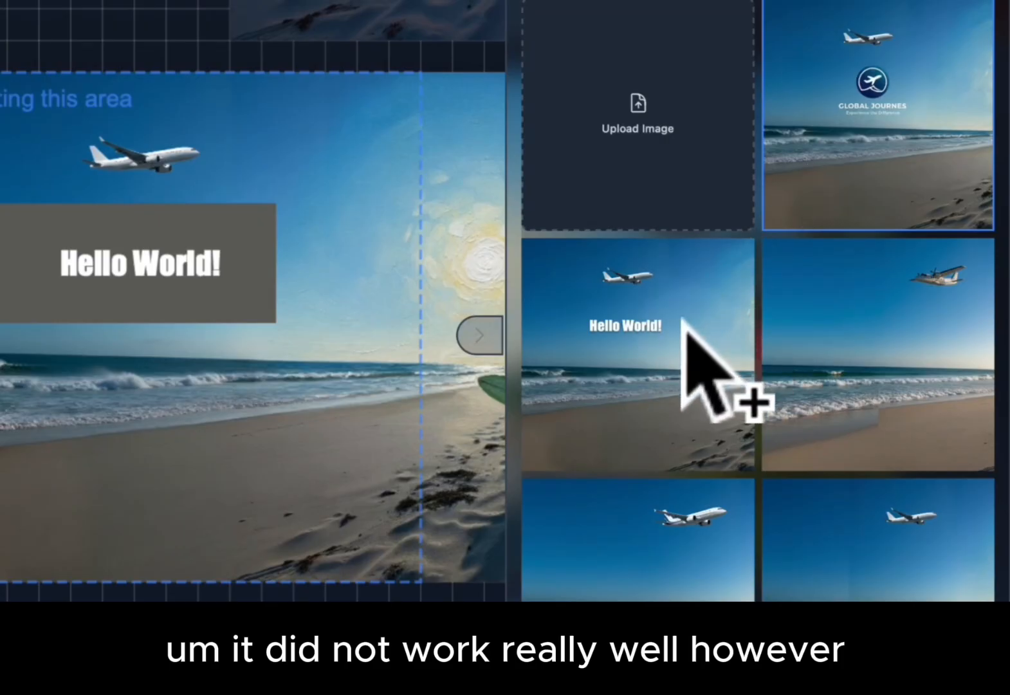
click(683, 323)
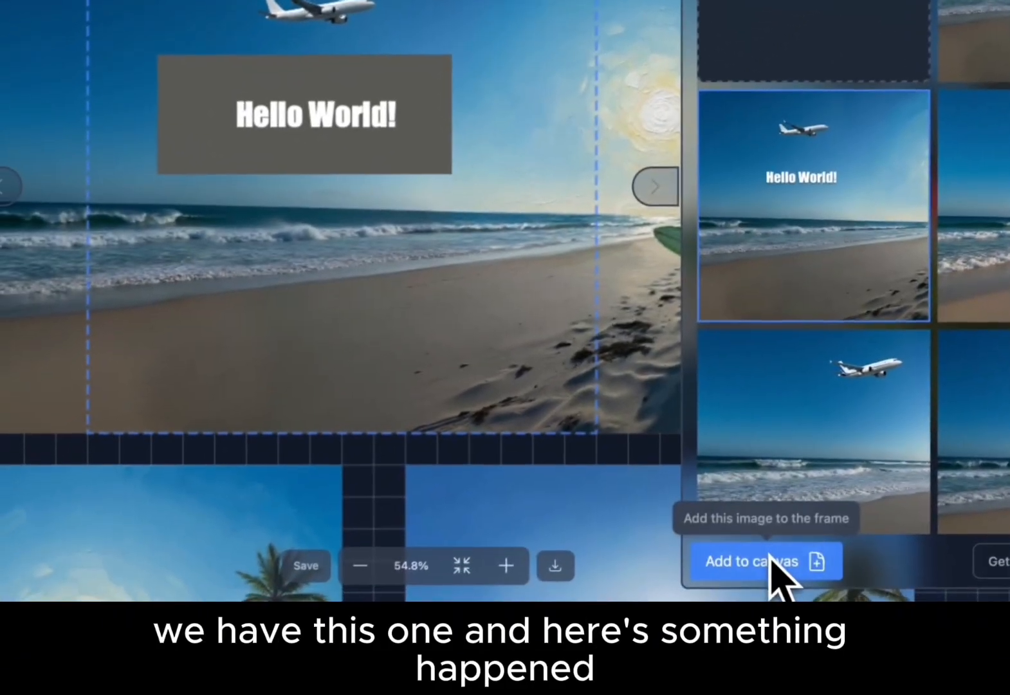
click(766, 560)
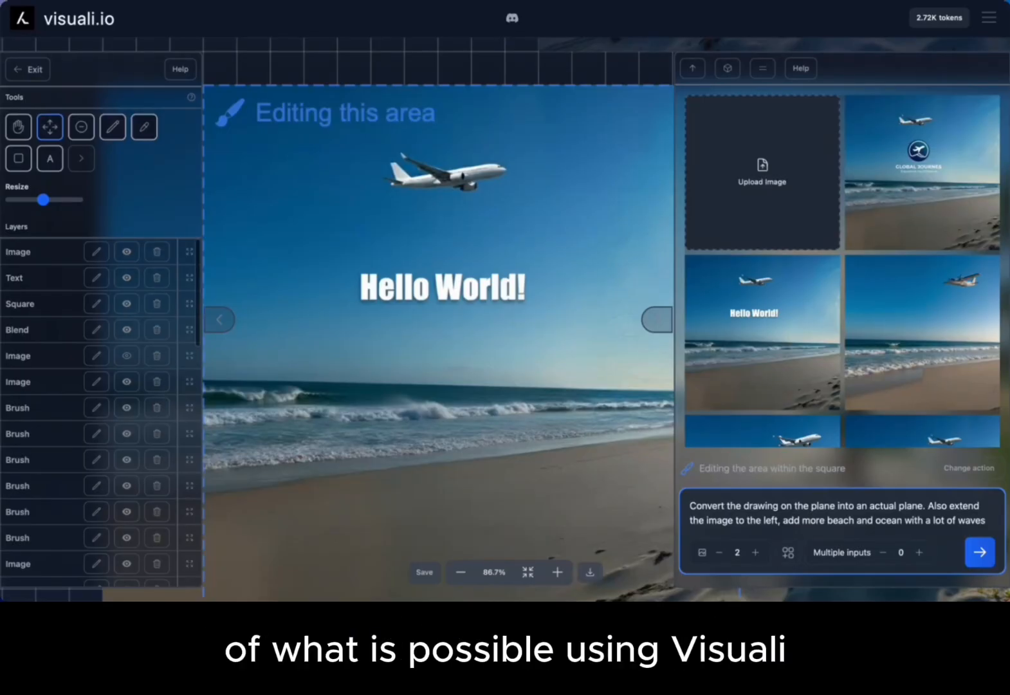
- Look over the whole project by zooming out and surveying the beach scene, the sunset images, the logo and the red jeep picture
scroll(484, 307, down, 6)
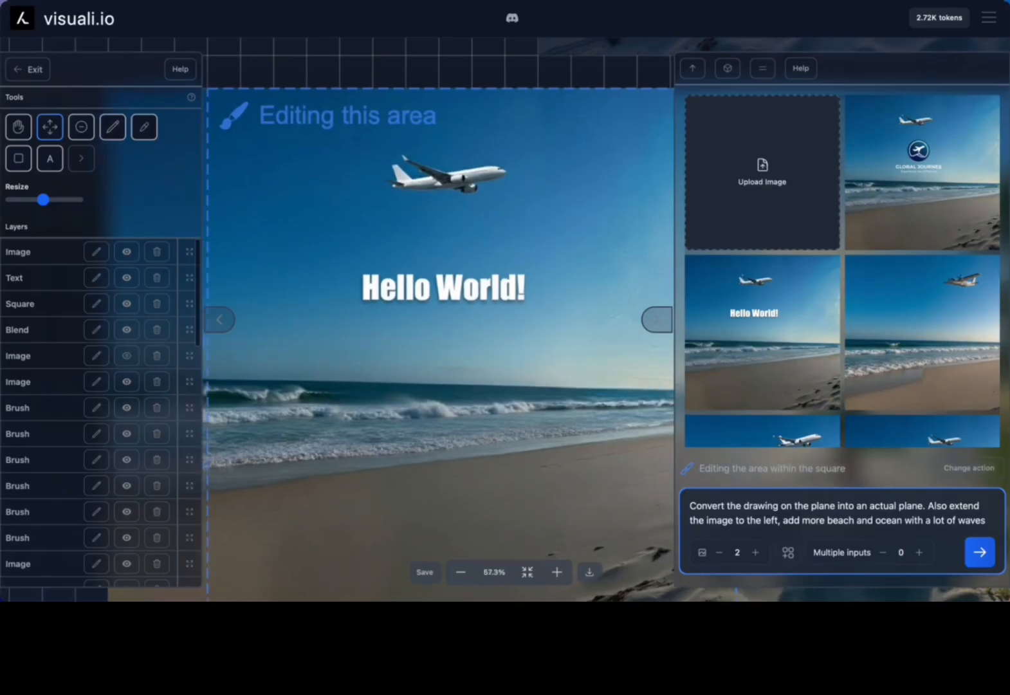
scroll(484, 308, right, 2)
scroll(484, 308, down, 3)
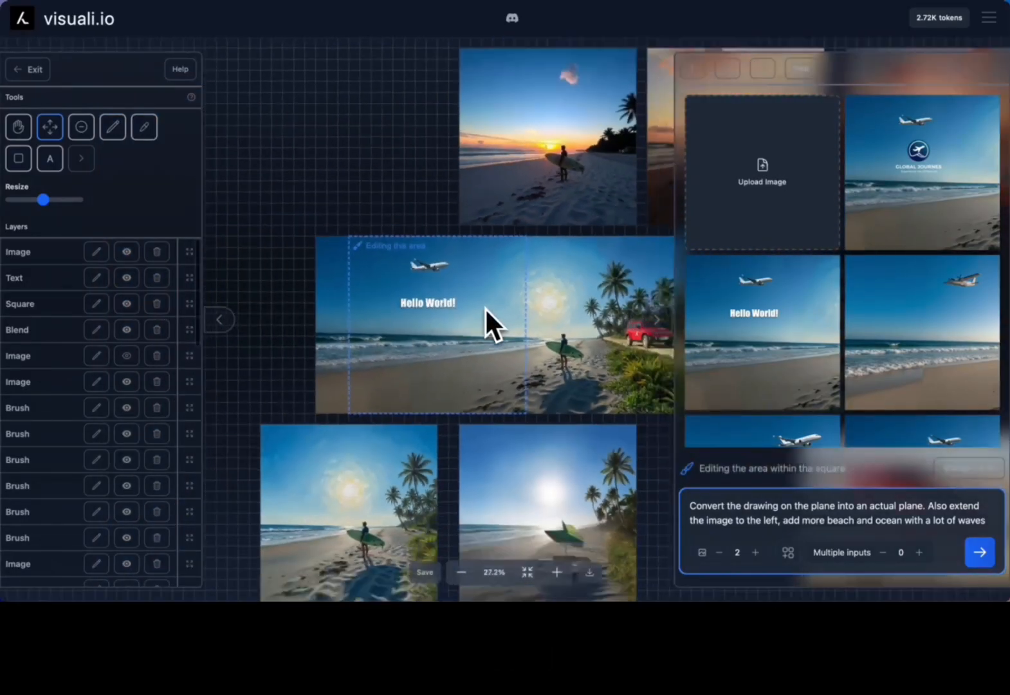
scroll(485, 307, right, 2)
scroll(486, 309, left, 1)
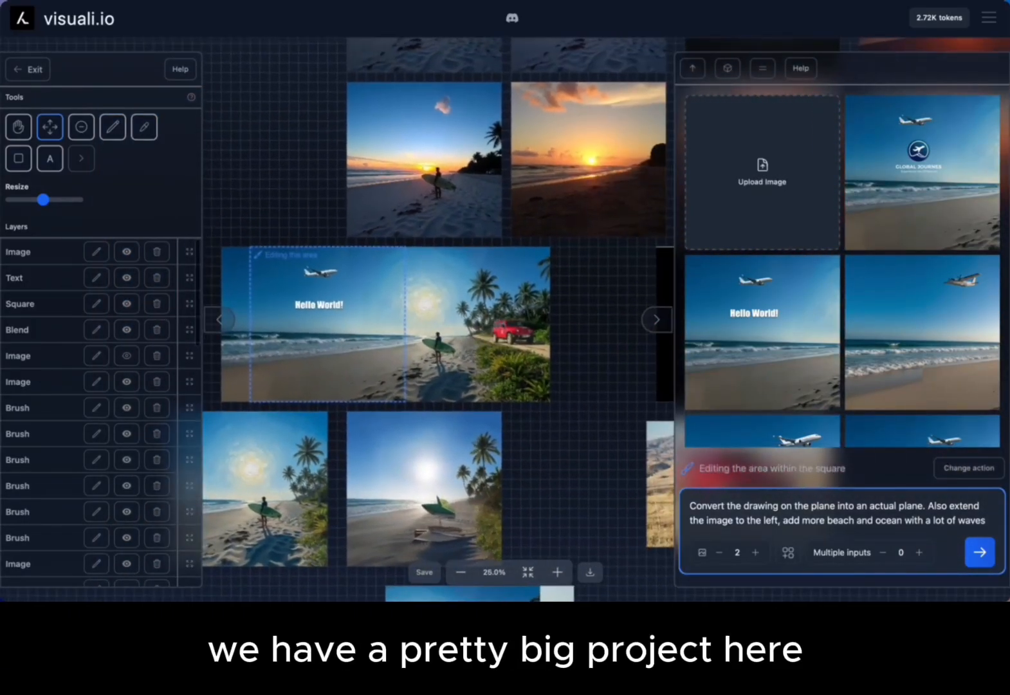
scroll(487, 310, right, 10)
scroll(486, 309, up, 6)
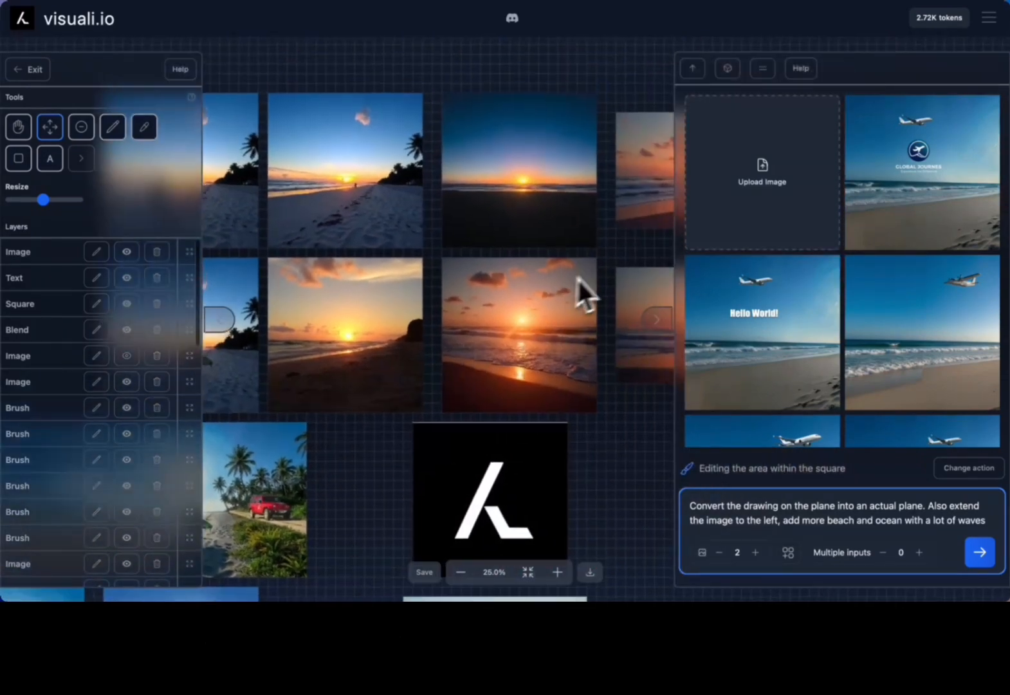
scroll(601, 268, down, 5)
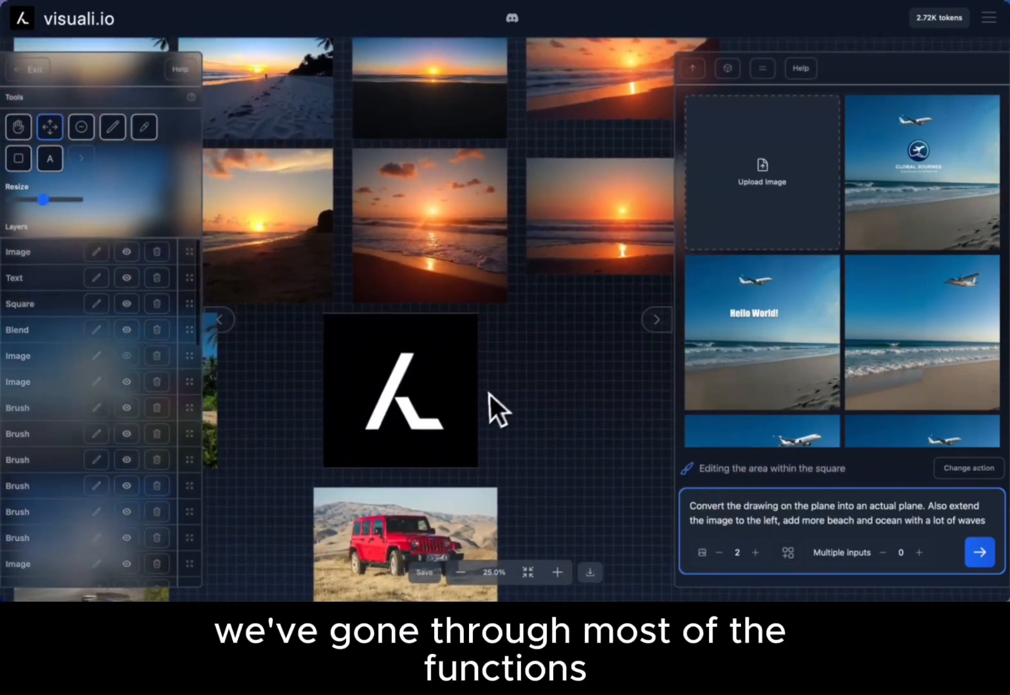
scroll(491, 395, left, 2)
scroll(487, 399, left, 8)
scroll(487, 399, down, 3)
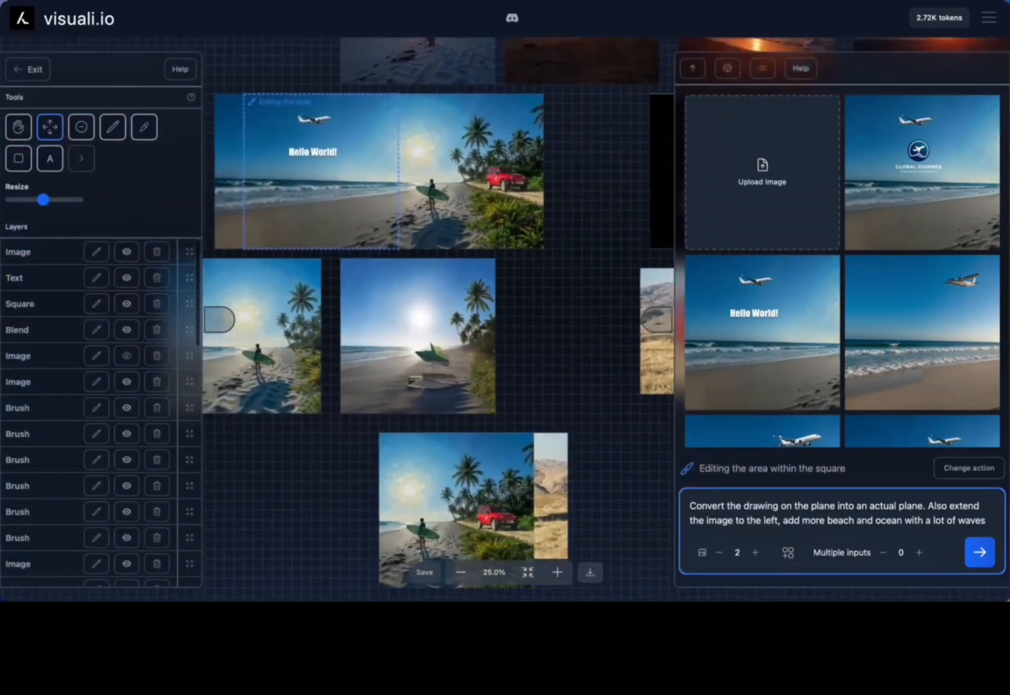
scroll(436, 318, up, 2)
scroll(436, 319, left, 1)
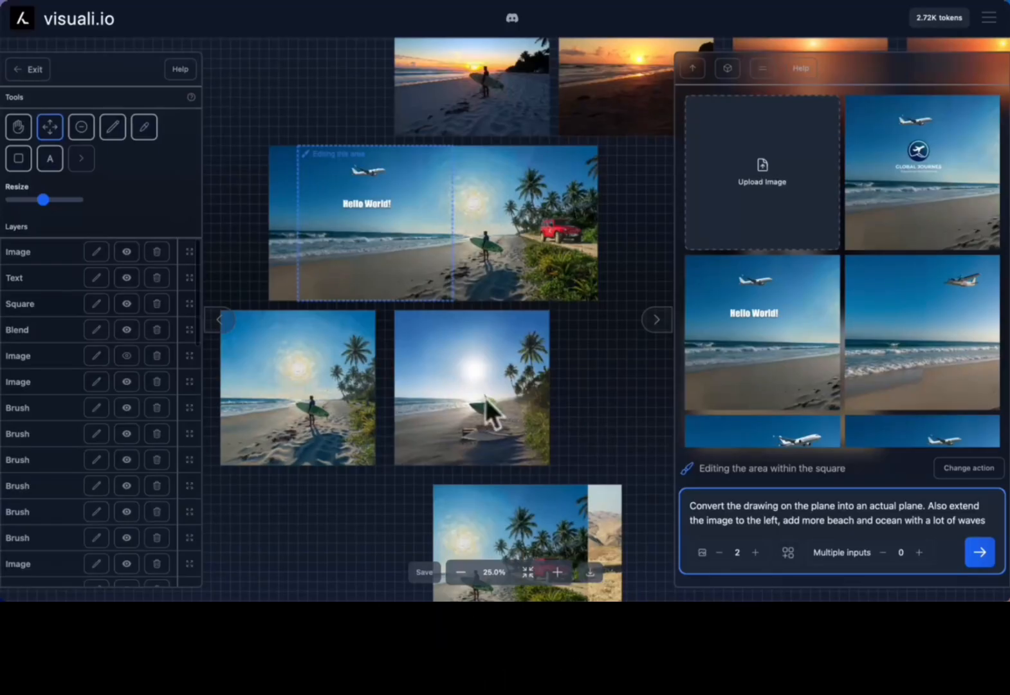
scroll(474, 304, up, 3)
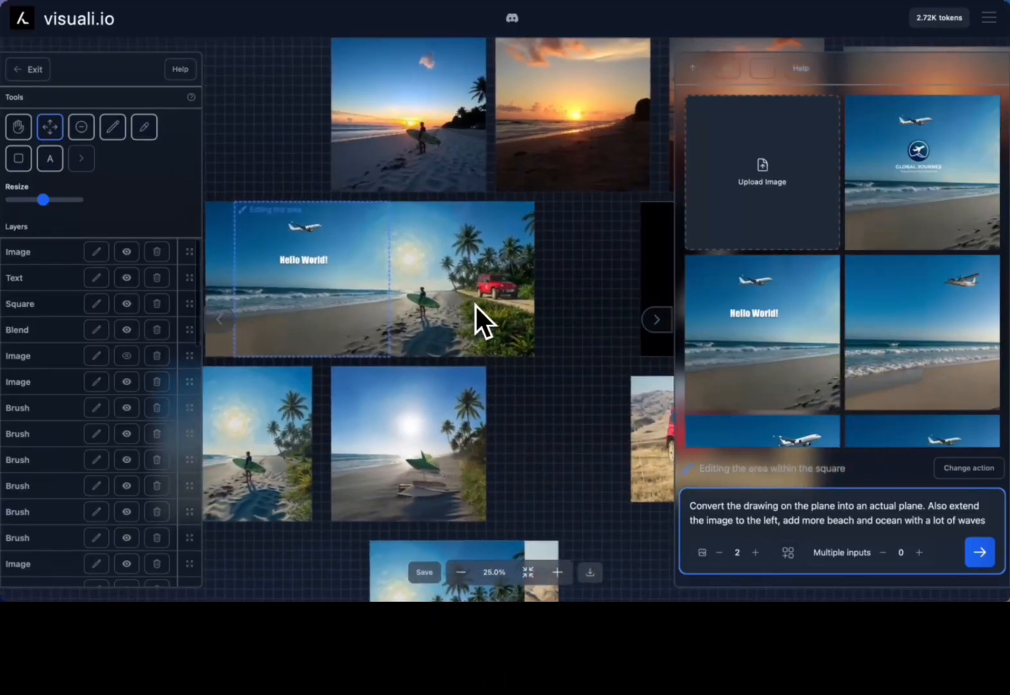
scroll(398, 219, up, 3)
scroll(398, 219, left, 3)
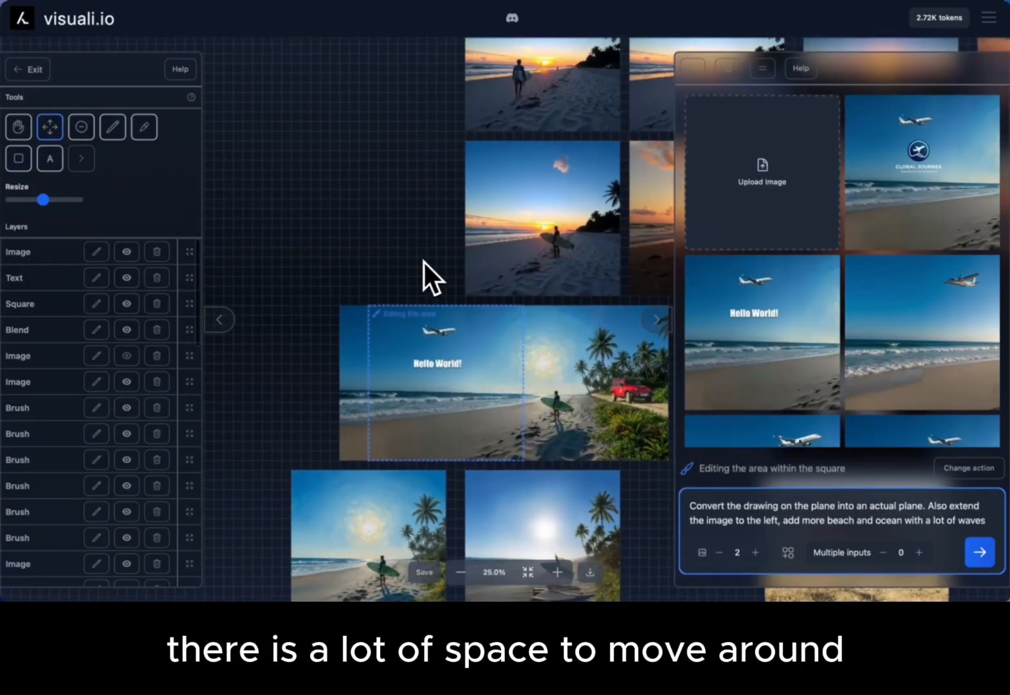
scroll(424, 262, right, 5)
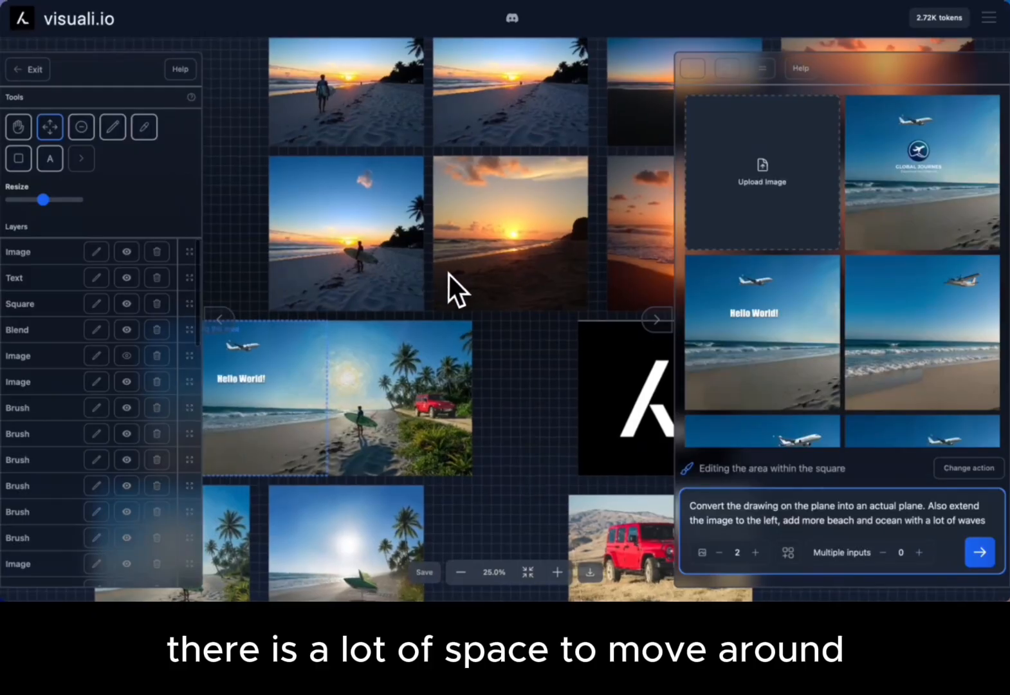
scroll(449, 274, right, 1)
scroll(449, 274, down, 1)
scroll(448, 273, left, 3)
scroll(447, 272, up, 1)
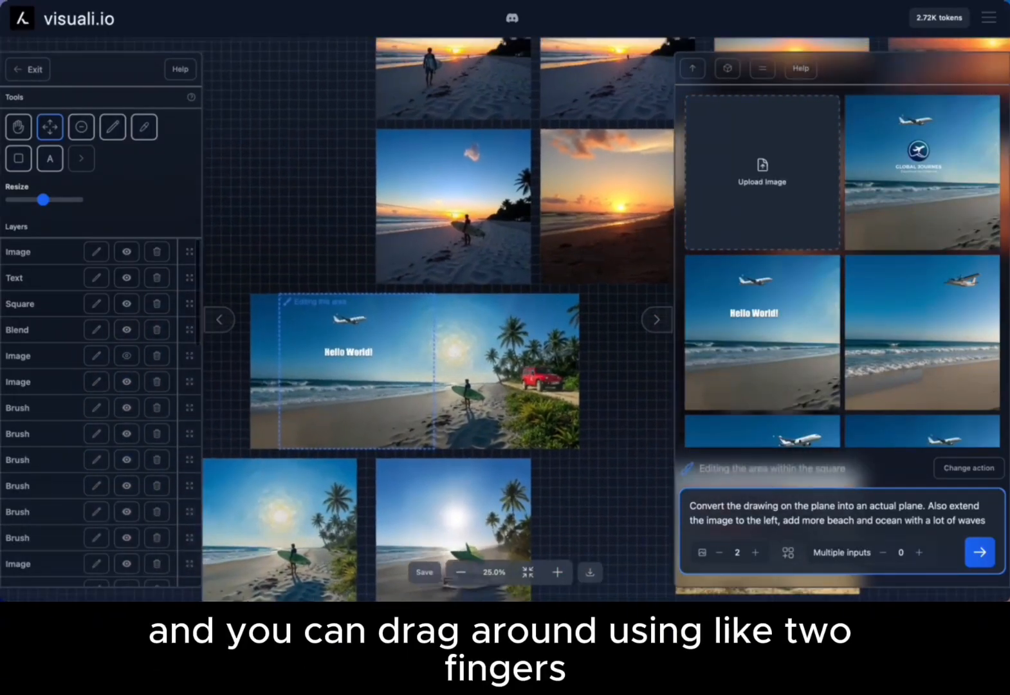
scroll(447, 272, right, 1)
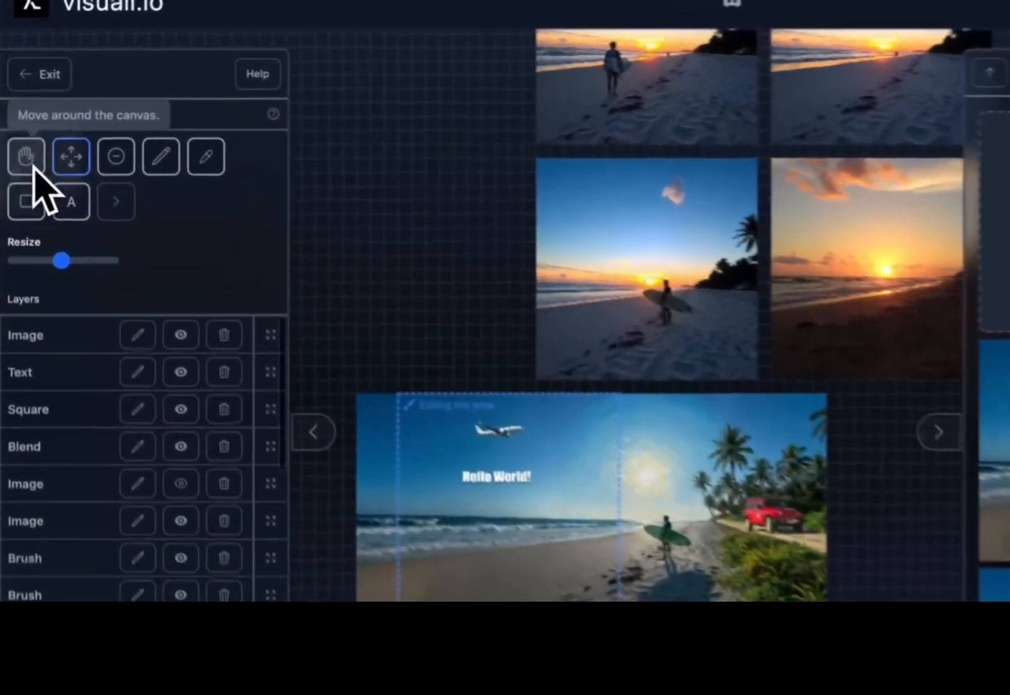
- Activate the hand tool, pan around the canvas images with it, and zoom in and out on the beach scene
click(19, 129)
click(290, 195)
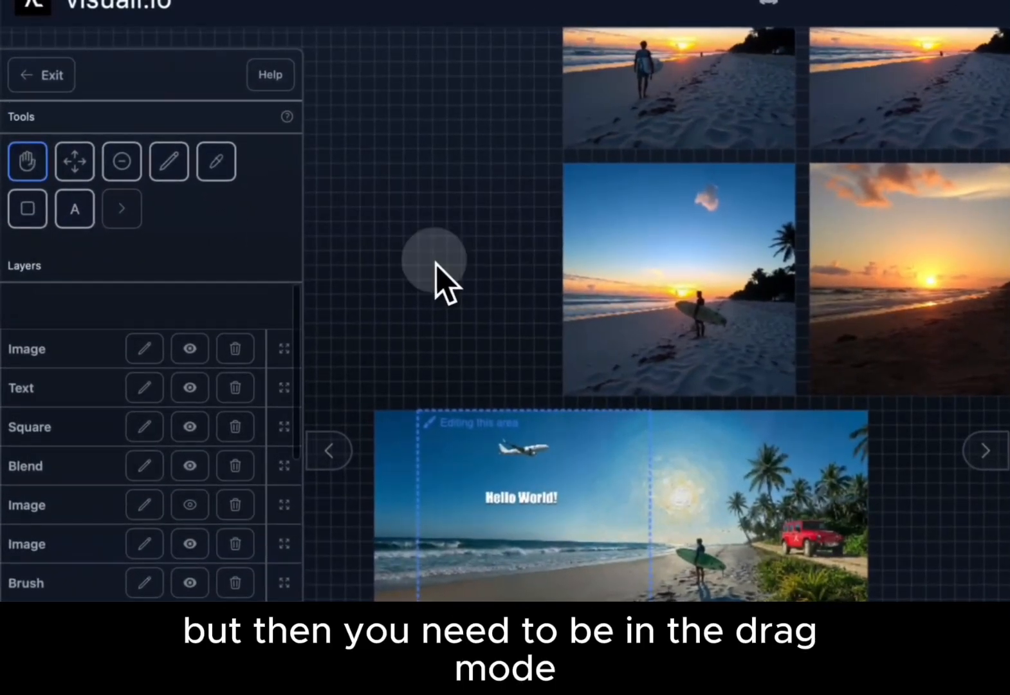
drag(437, 262, 513, 224)
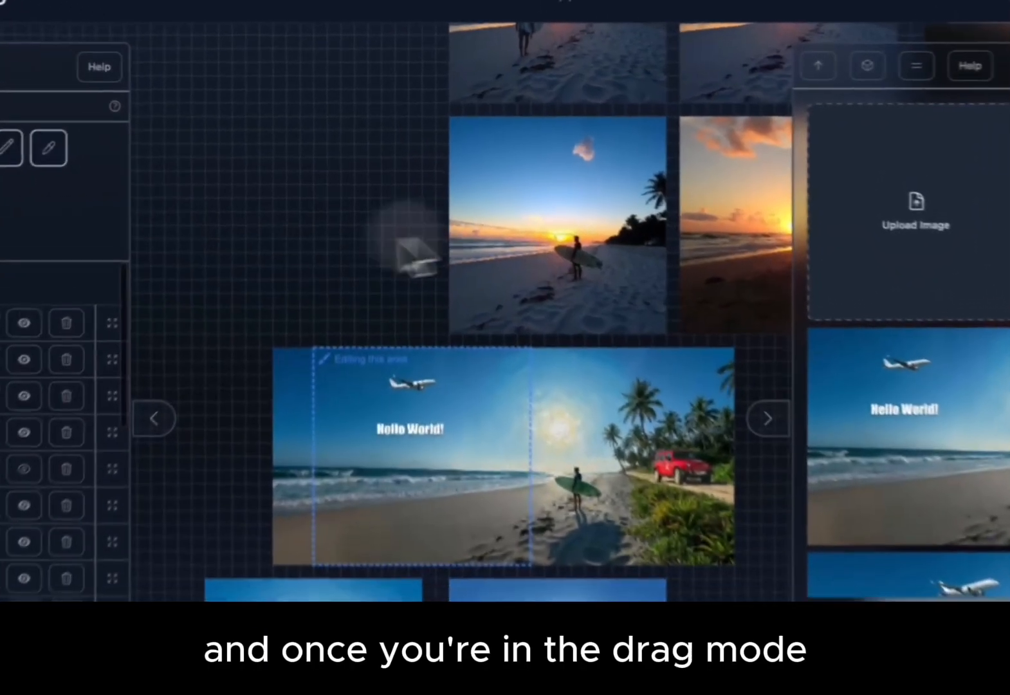
drag(561, 221, 452, 217)
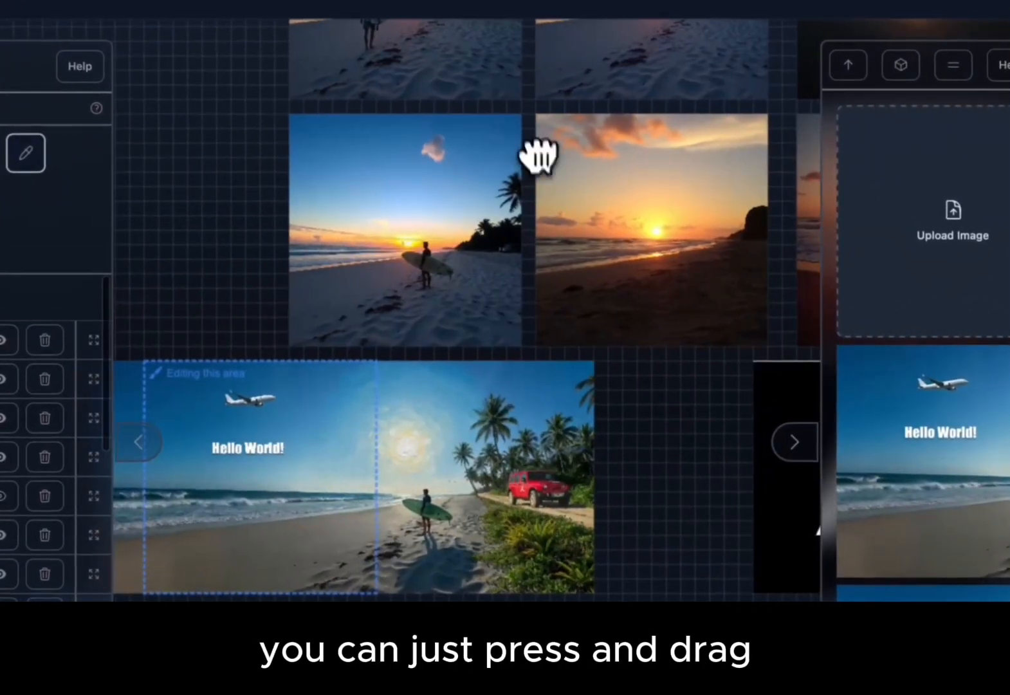
drag(507, 253, 486, 133)
drag(537, 162, 539, 169)
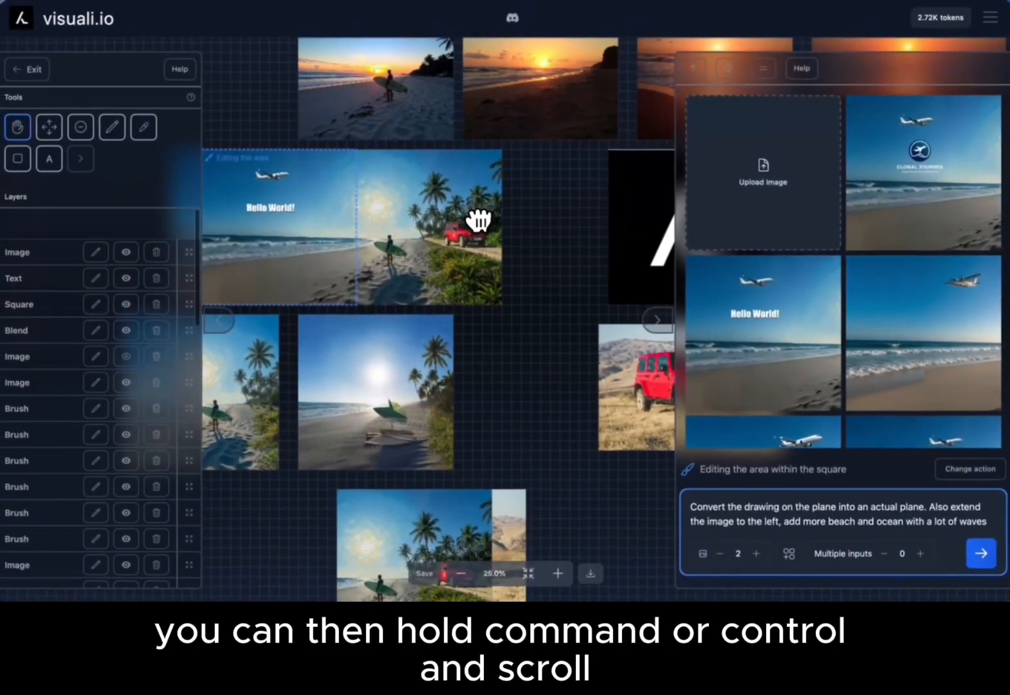
scroll(478, 222, up, 10)
scroll(478, 222, down, 10)
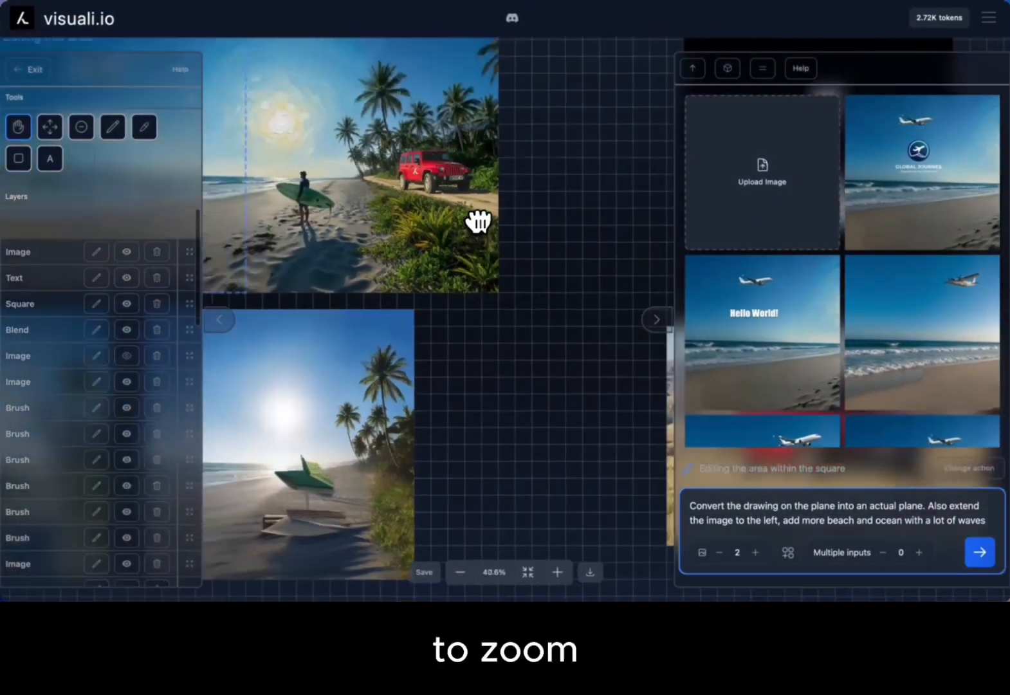
scroll(506, 318, up, 2)
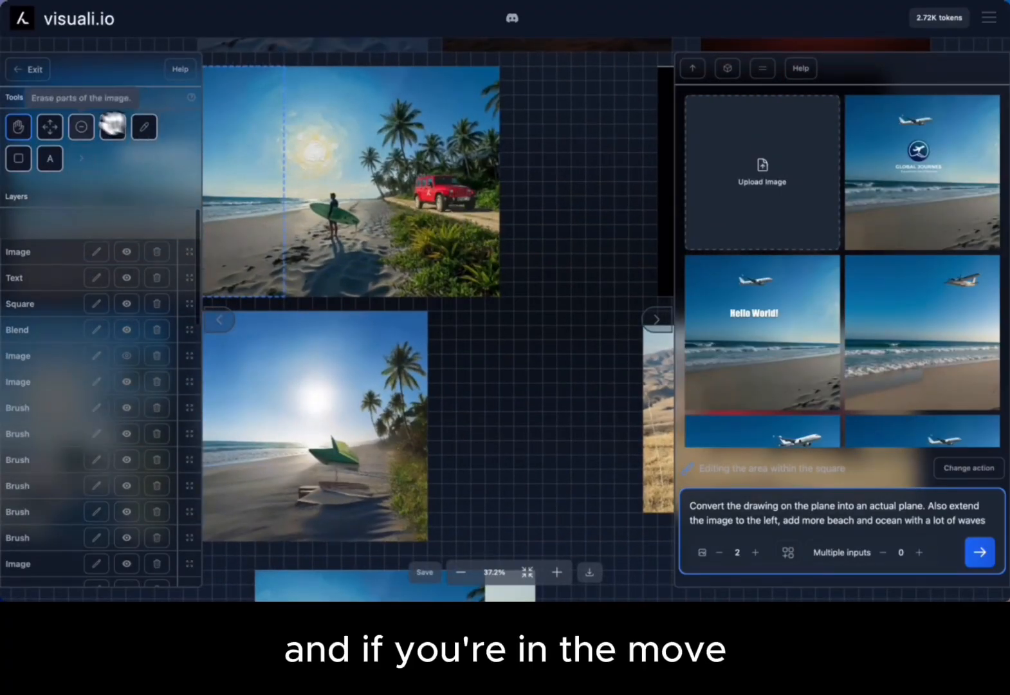
- Switch to the move tool and use its temporary pan mode to shift the canvas view around the beach scene
click(58, 124)
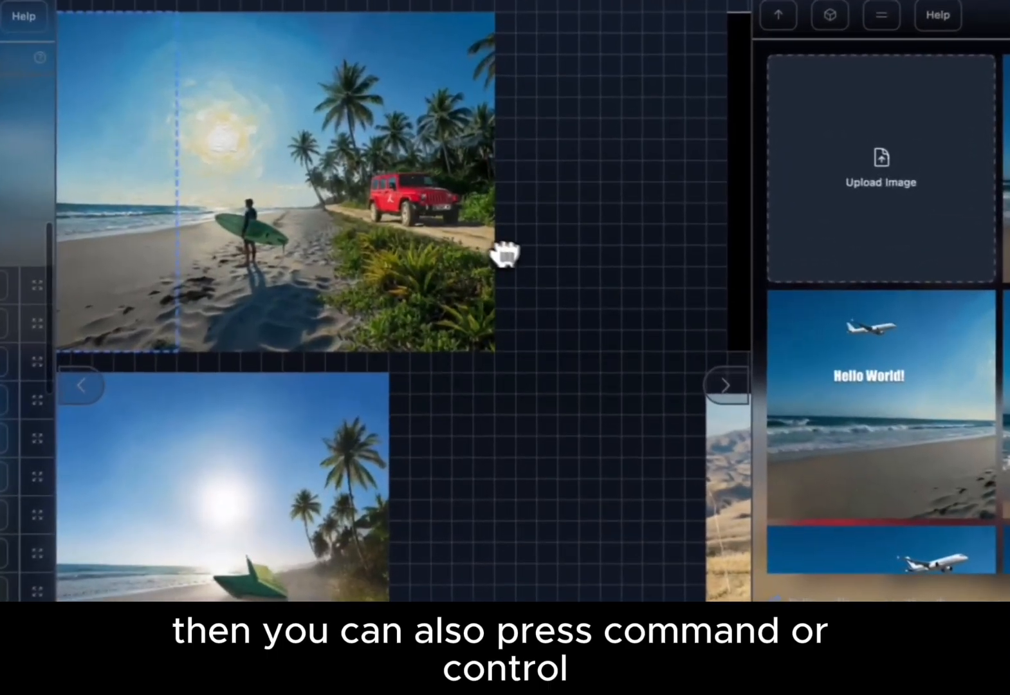
drag(477, 233, 555, 238)
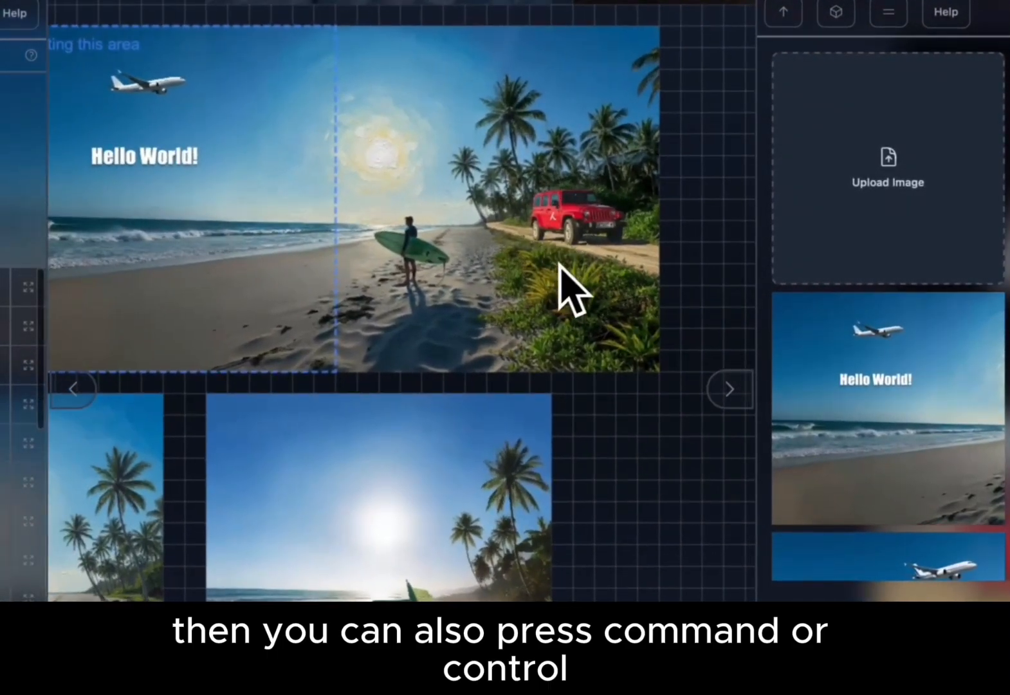
ctrl+click(563, 254)
drag(486, 288, 558, 253)
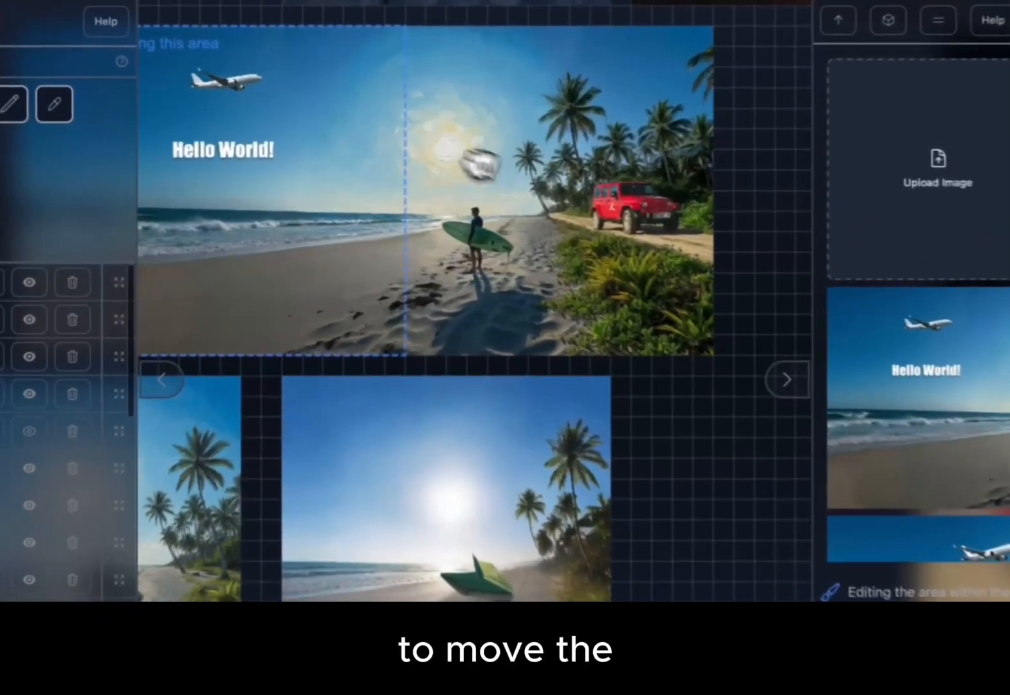
drag(441, 168, 572, 240)
drag(679, 270, 681, 272)
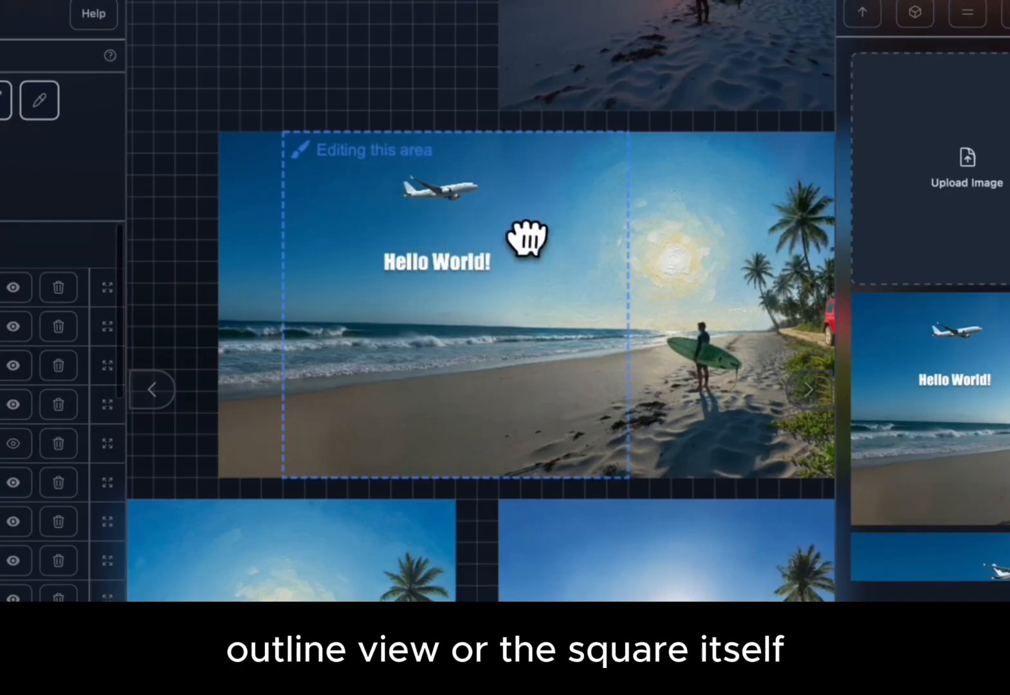
drag(530, 234, 495, 225)
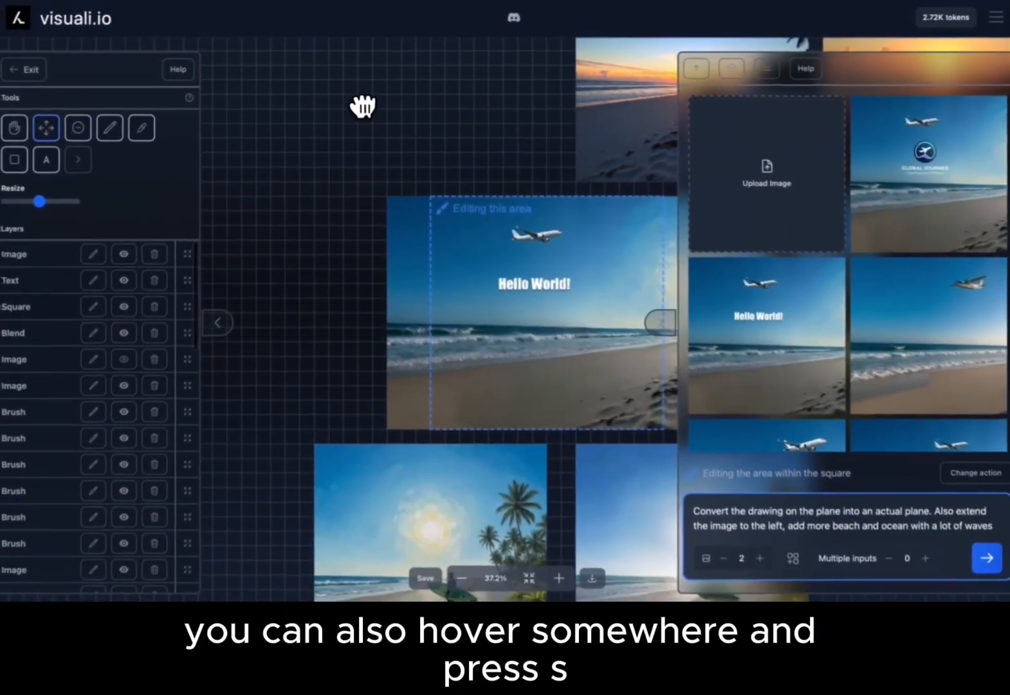
- Snap the editing square to empty canvas beside the beach scene, and place it back over the airplane and "Hello World!" text
key(s)
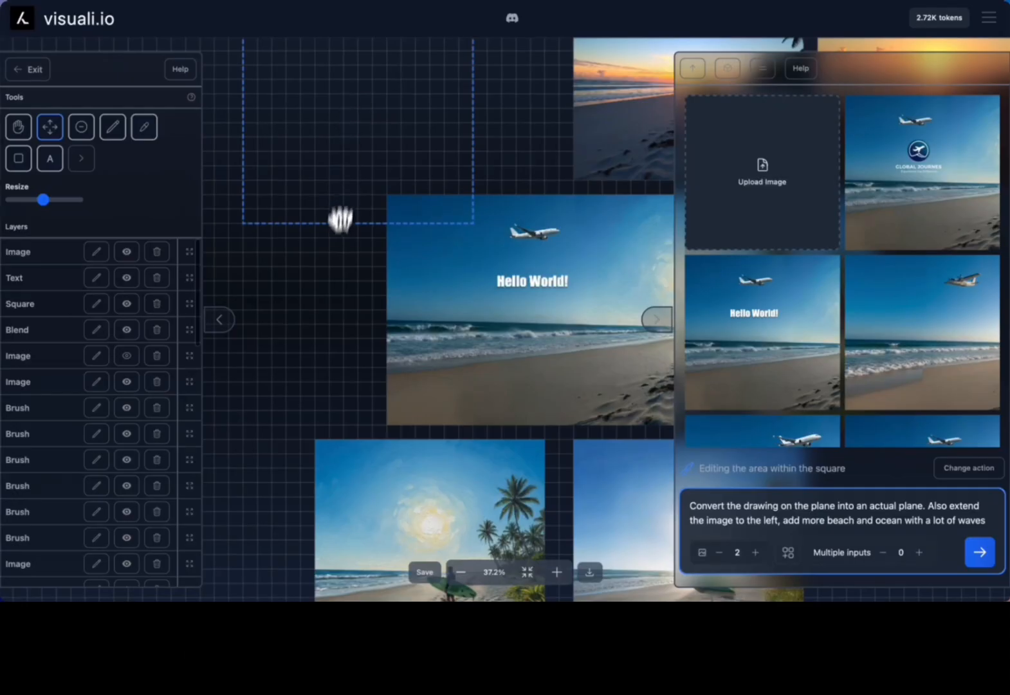
double_click(314, 299)
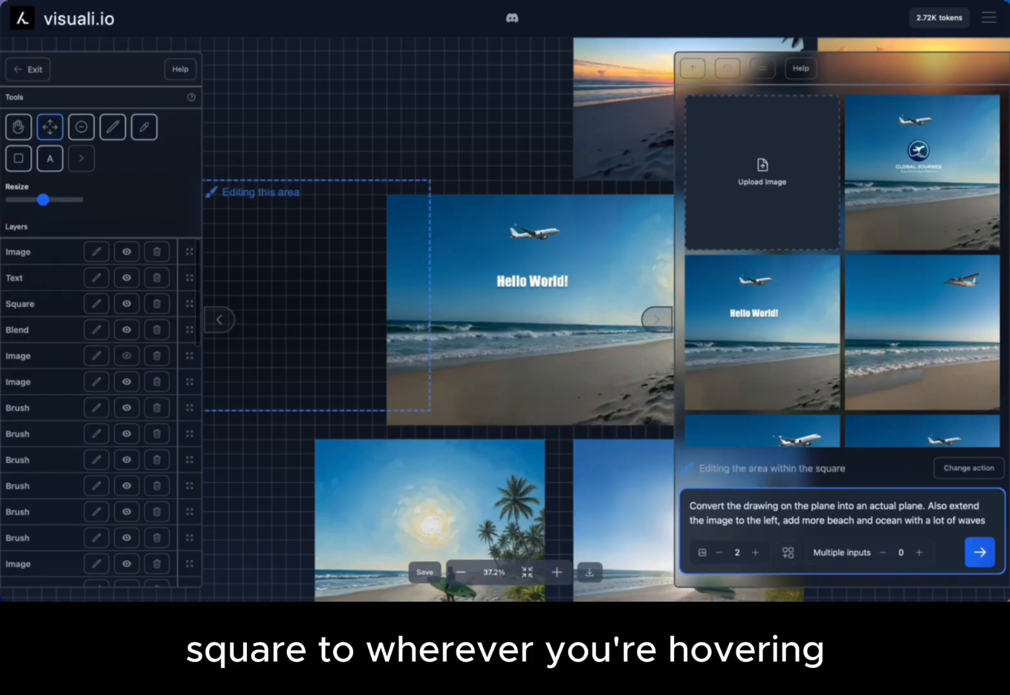
double_click(559, 304)
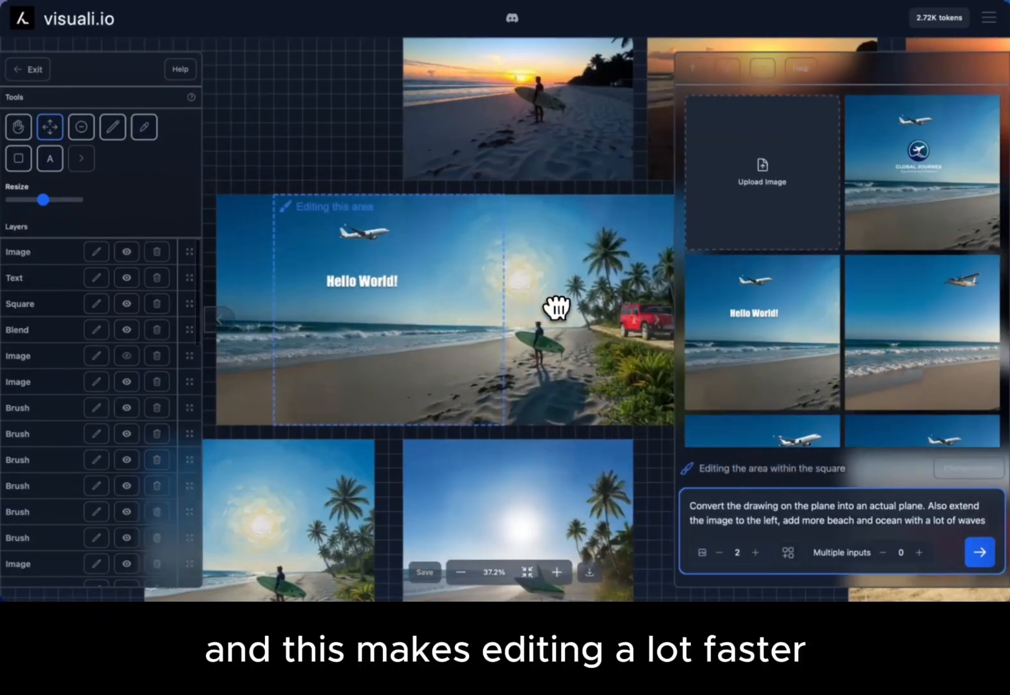
- Place the editing square over the sun, surfer and red jeep in the beach scene
scroll(558, 308, right, 2)
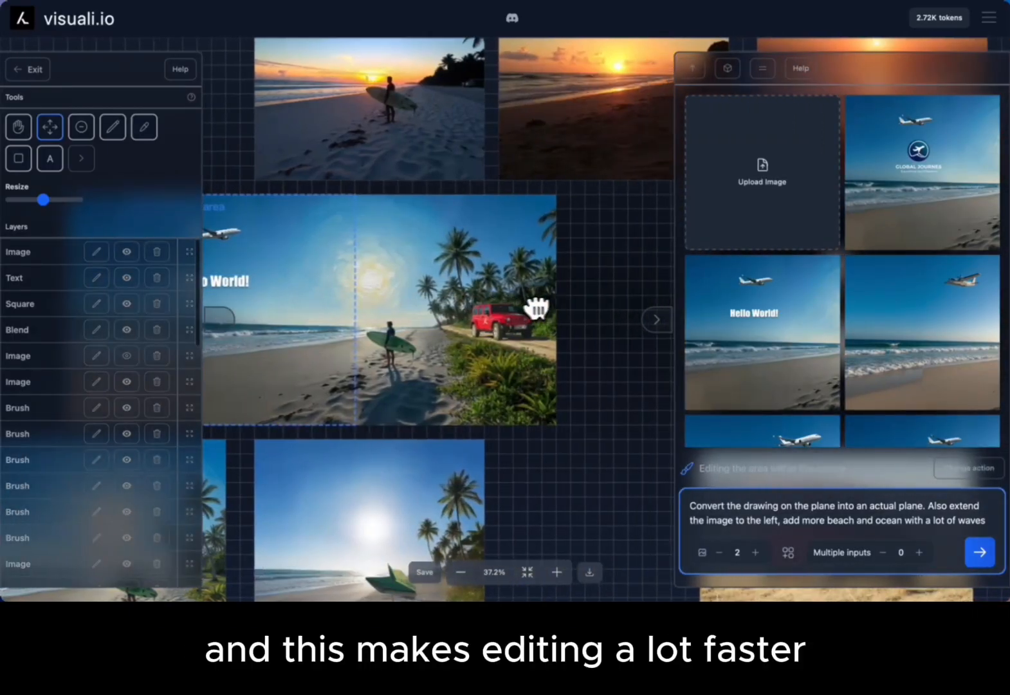
double_click(416, 302)
double_click(455, 306)
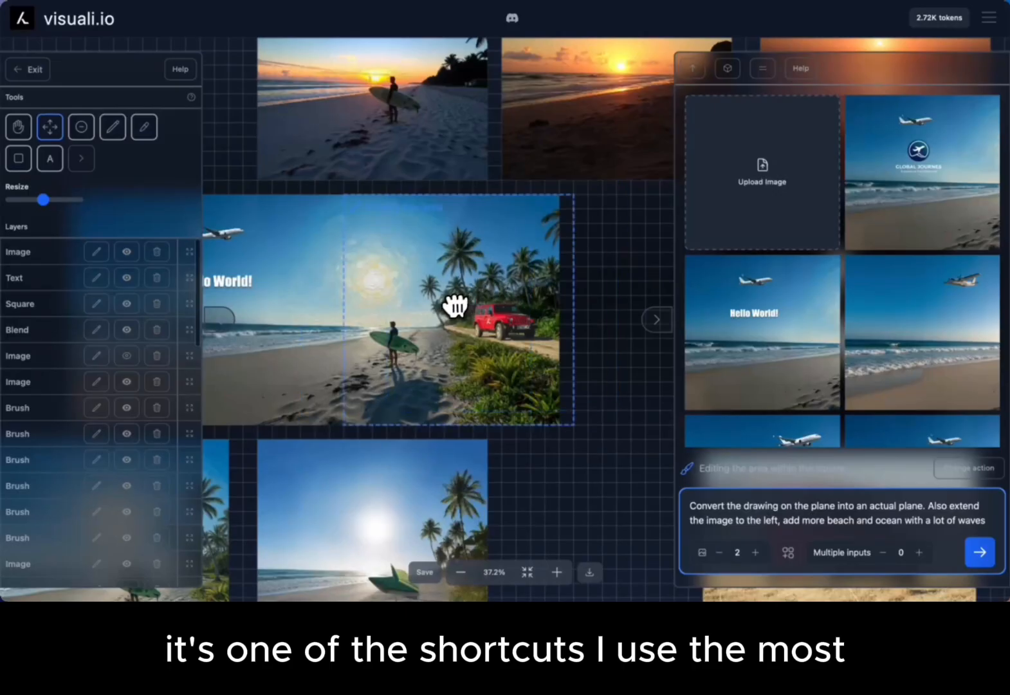
scroll(442, 305, left, 2)
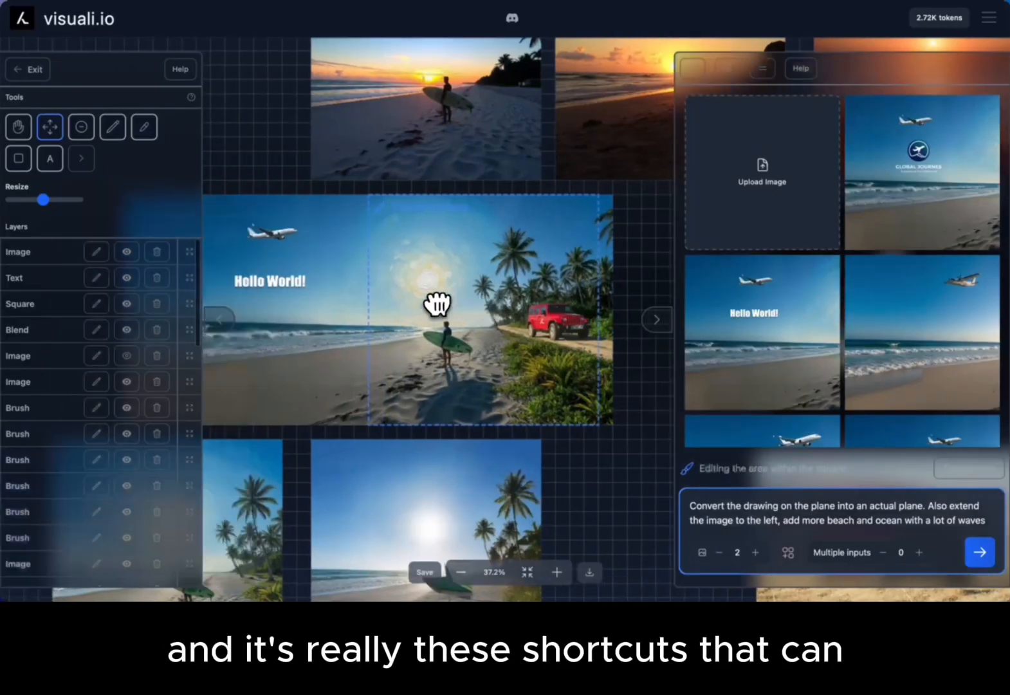
scroll(437, 304, right, 1)
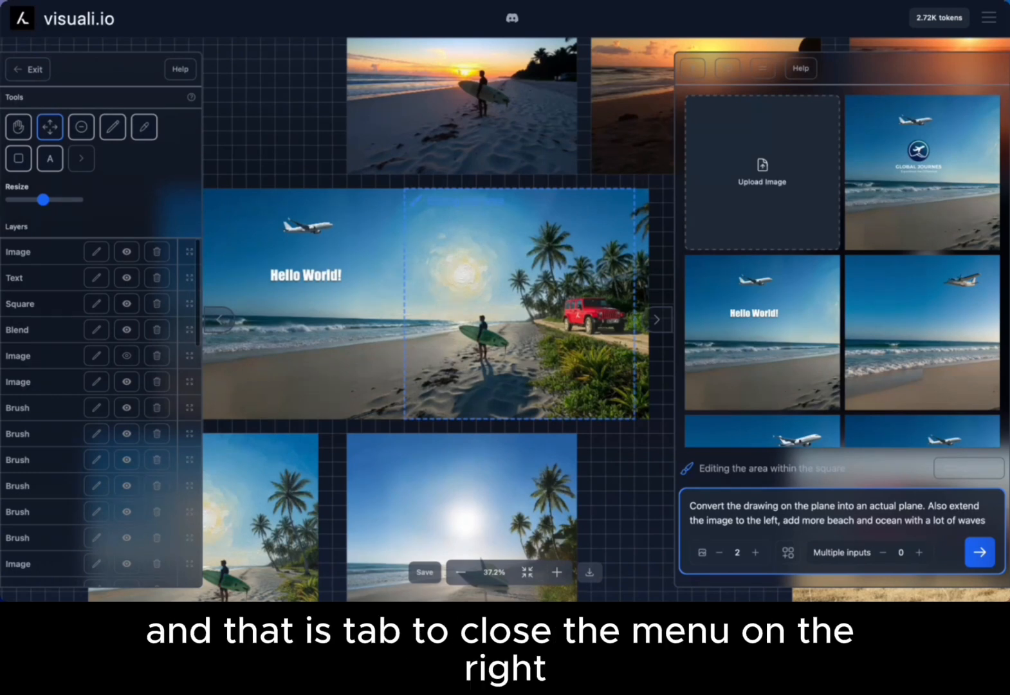
- Toggle the image and prompt panel closed and open again, and toggle the tools and layers panel, leaving that one hidden
key(Tab)
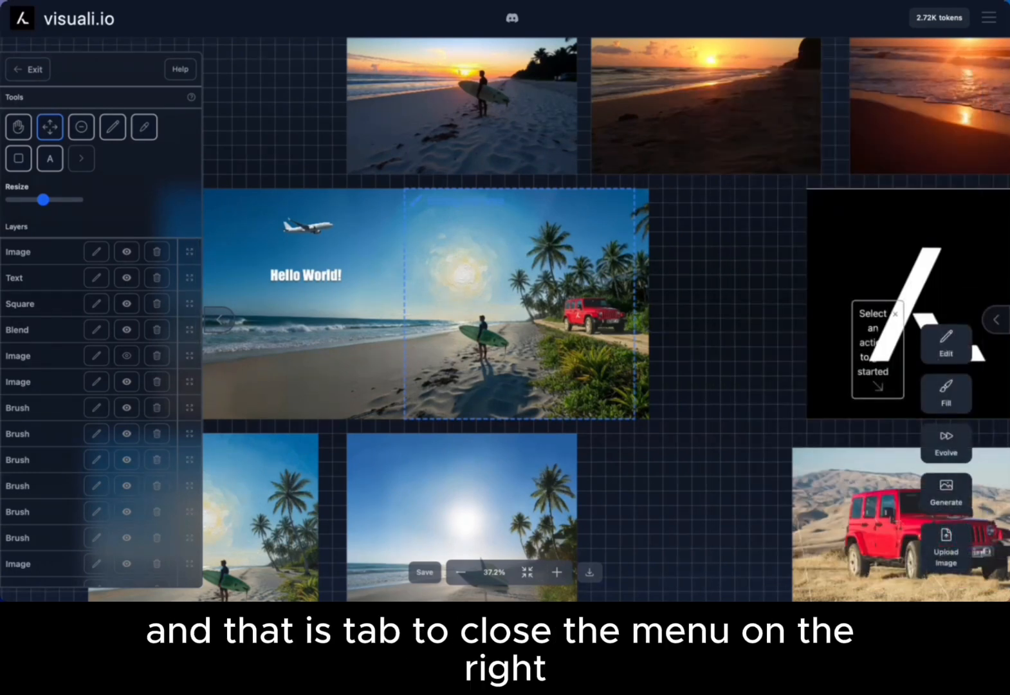
key(Tab)
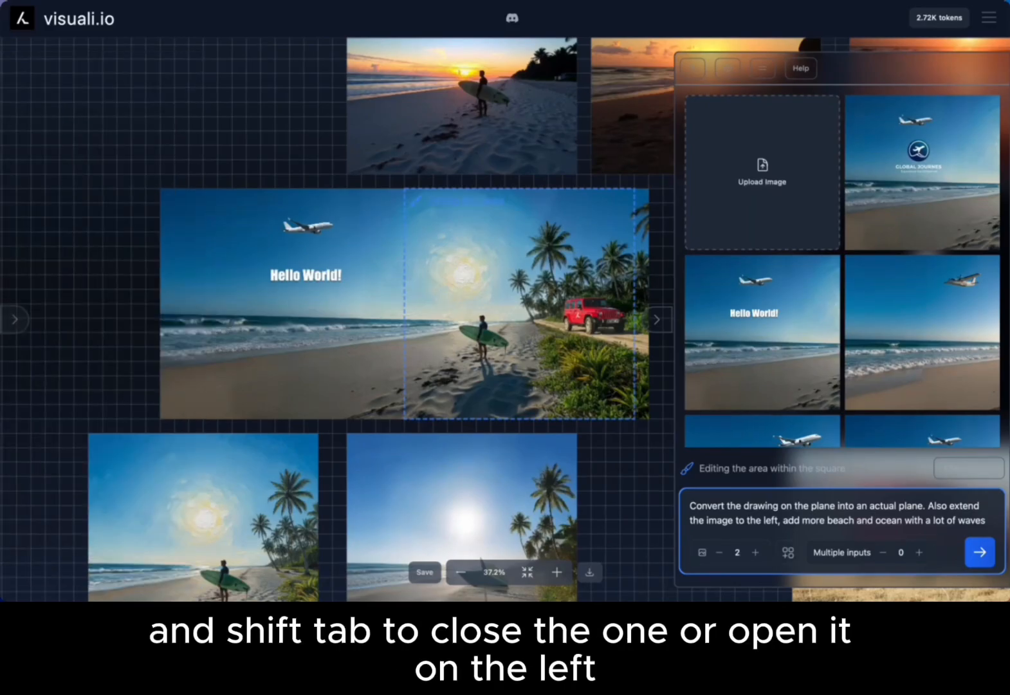
key(shift+Tab)
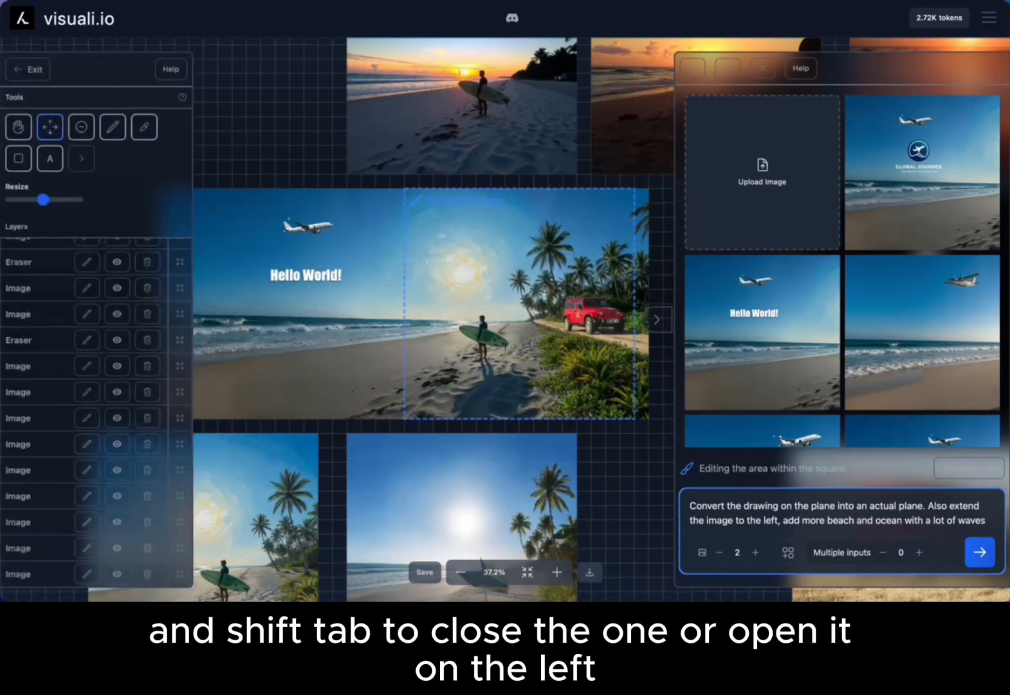
key(shift+Tab)
key(shift+Tab)
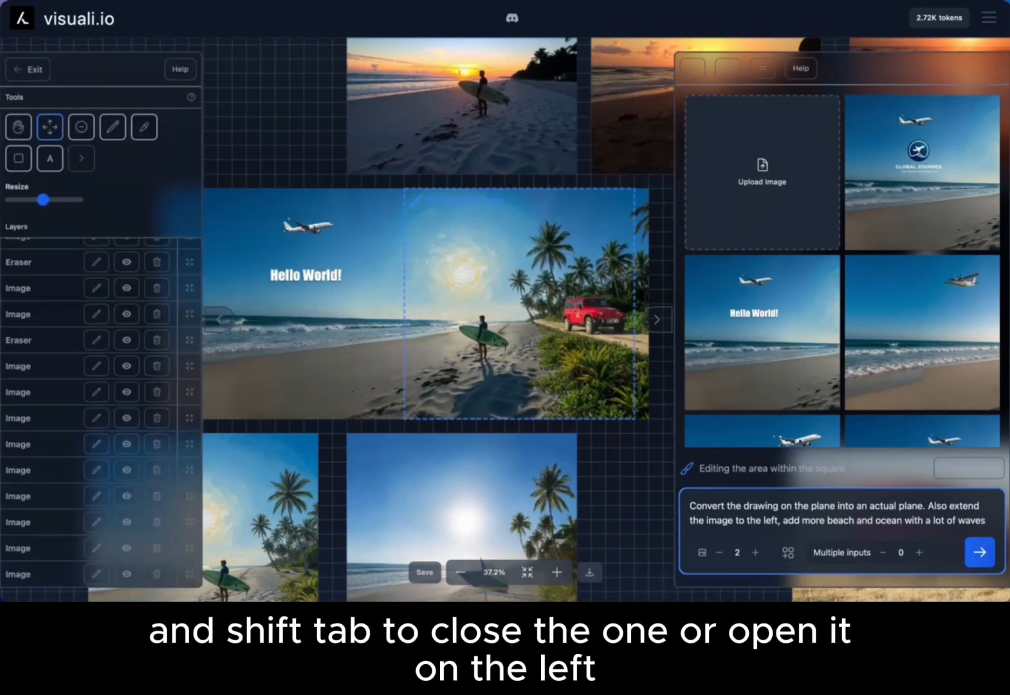
key(Tab)
key(Tab)
key(shift+Tab)
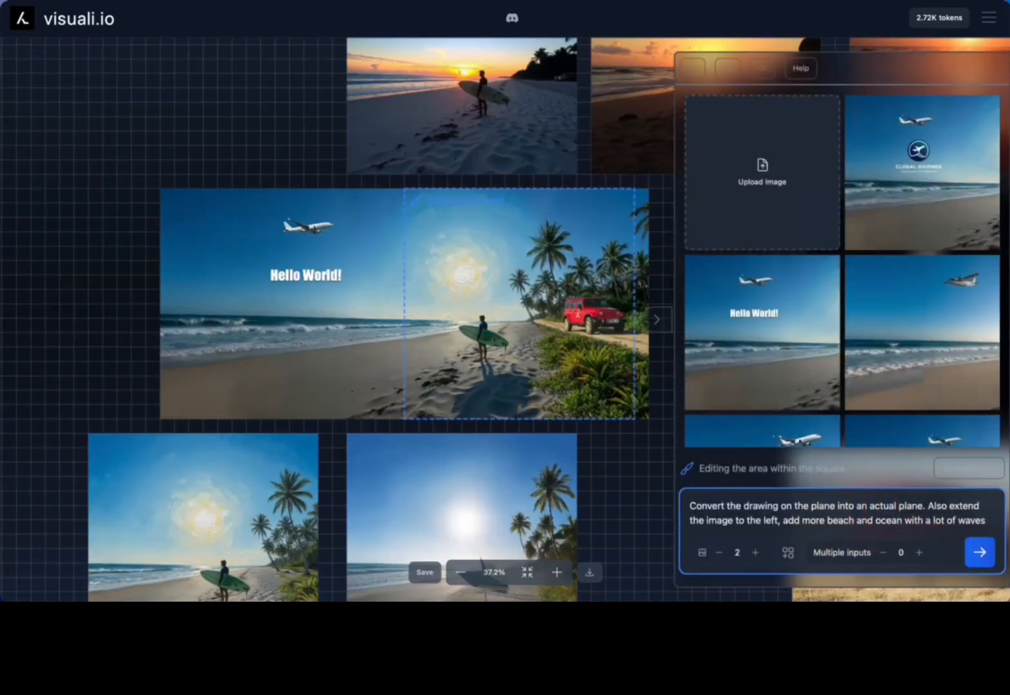
key(shift+Tab)
key(shift+Tab)
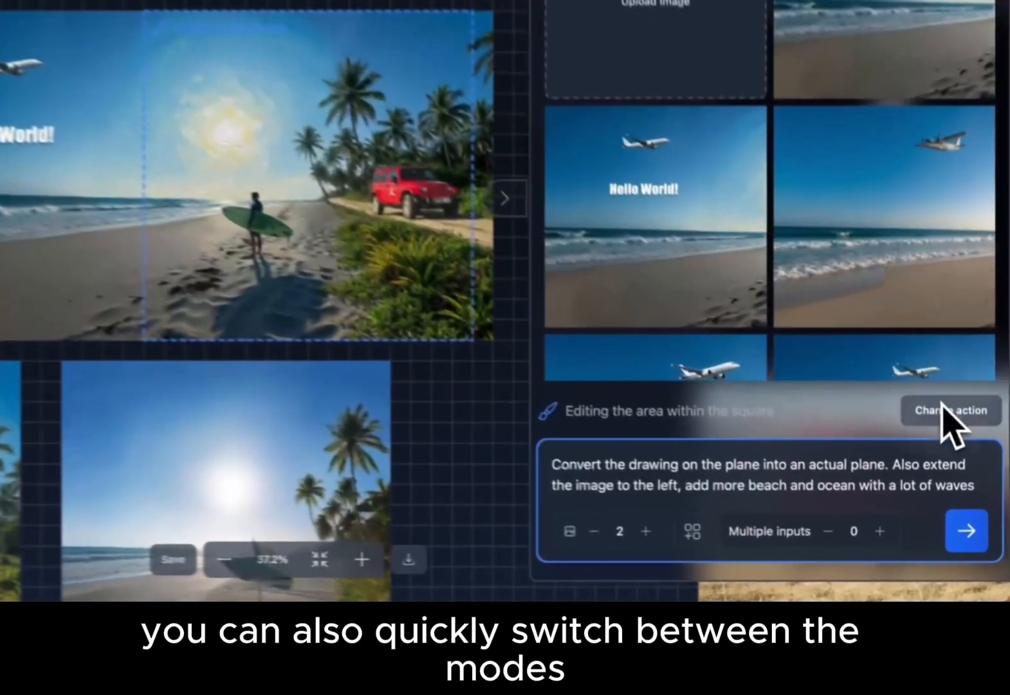
- Try switching from area editing to creating a new image from scratch, and place the generation square over the beach scene's left edge
click(963, 468)
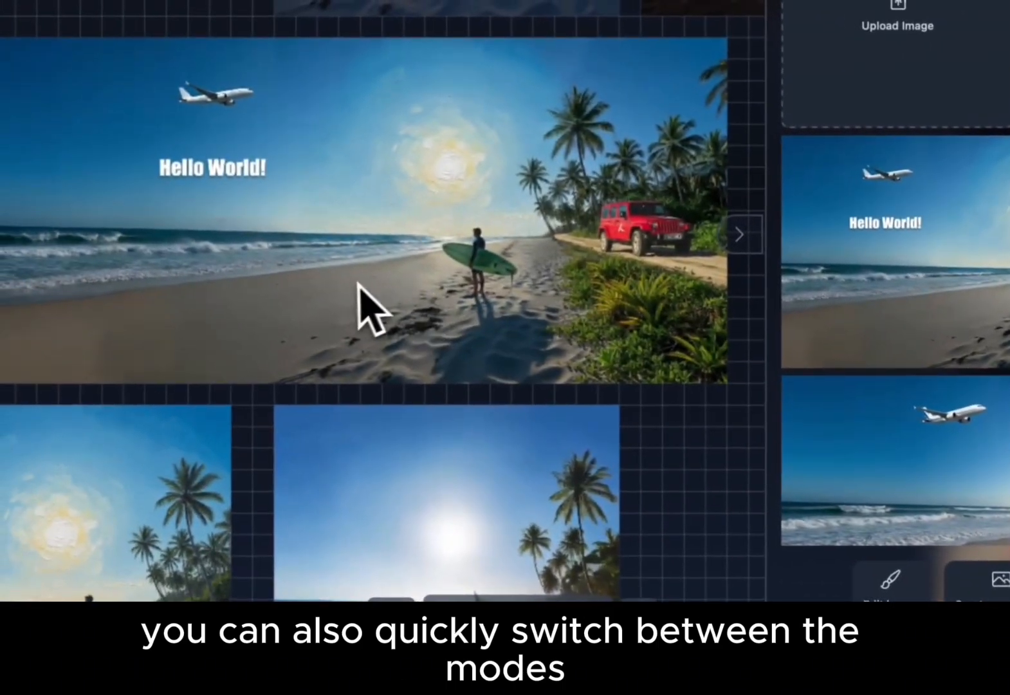
key(e)
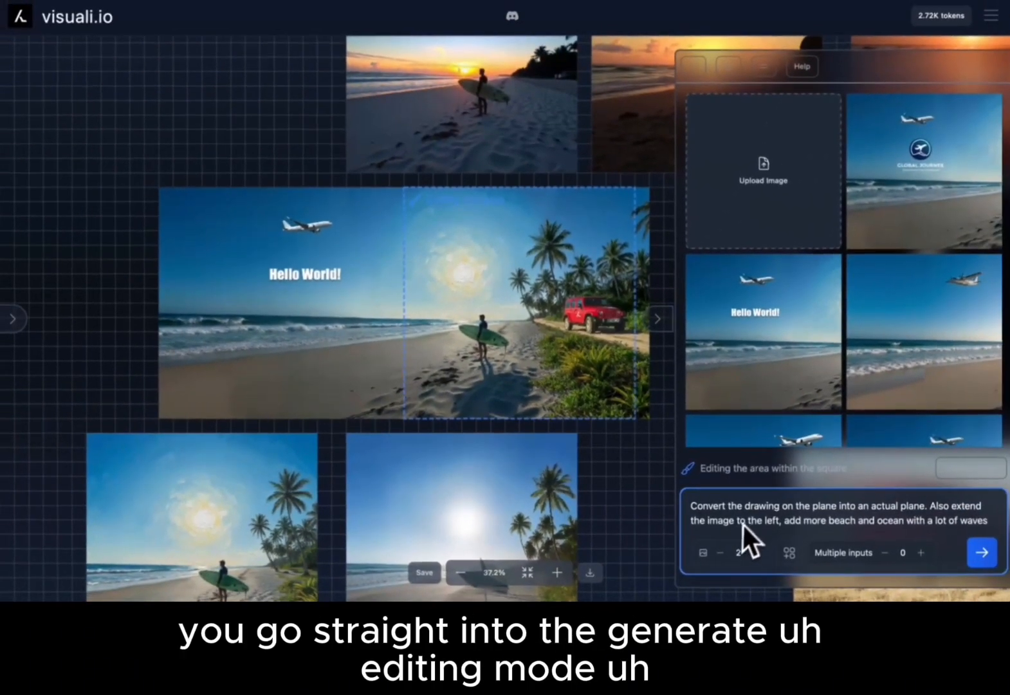
scroll(375, 319, left, 1)
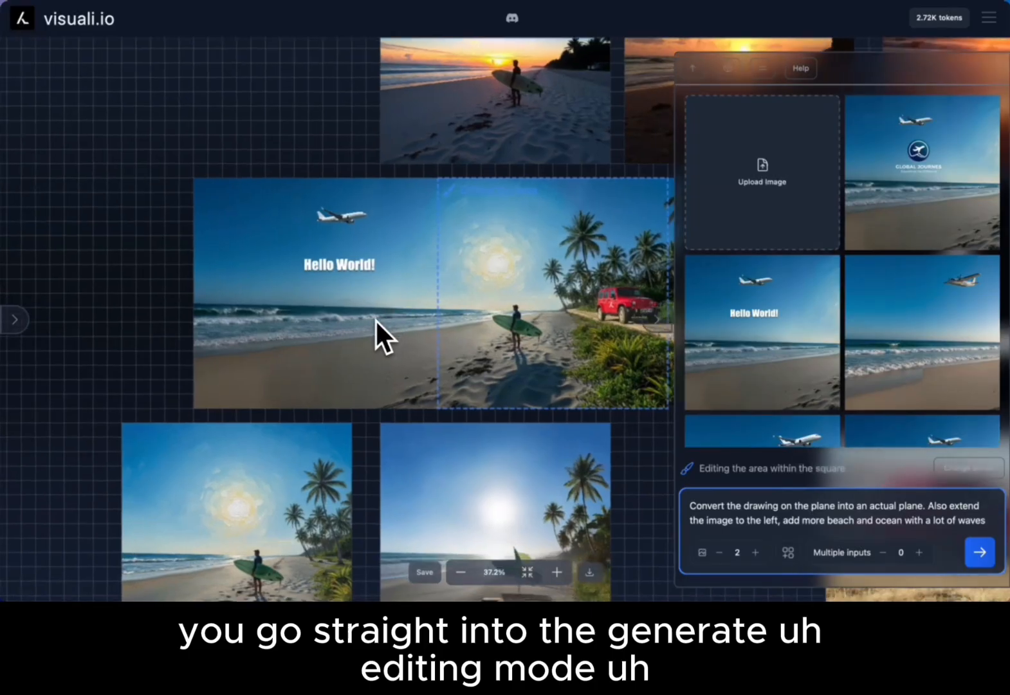
key(g)
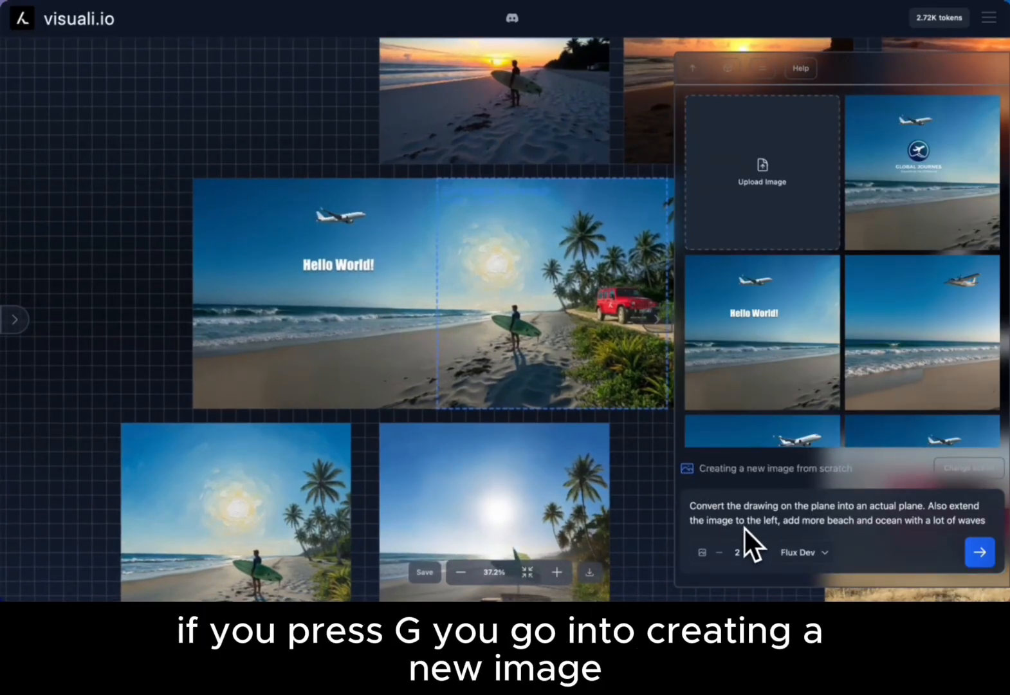
key(s)
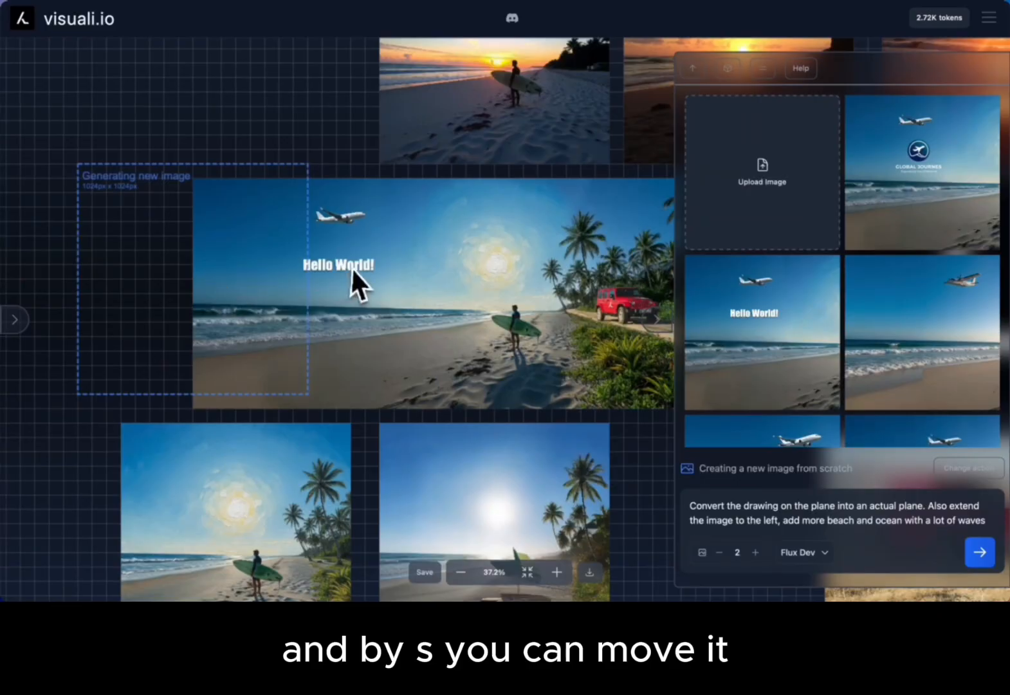
click(161, 290)
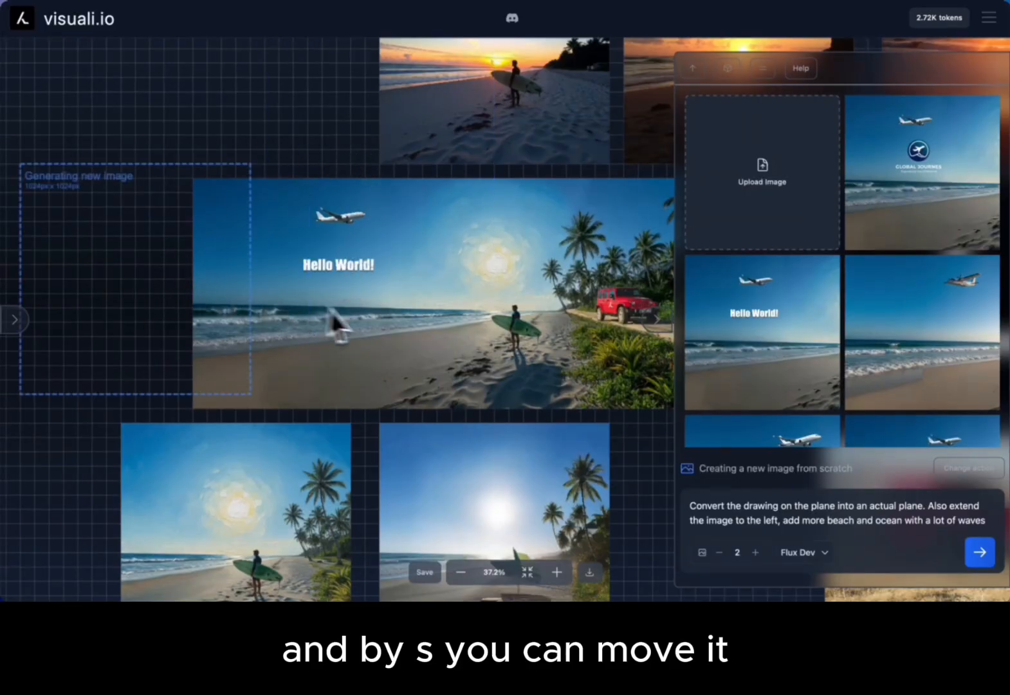
- Snap the square to the surfer and red jeep part of the beach scene and switch to editing the area within it
scroll(482, 284, right, 4)
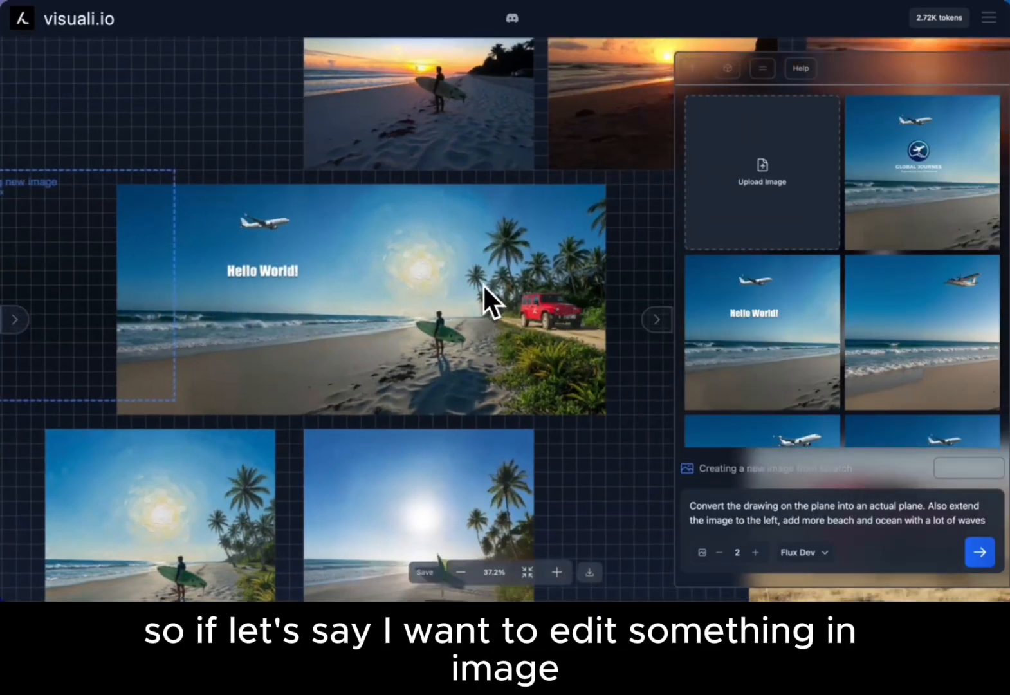
scroll(484, 286, up, 2)
scroll(484, 286, down, 1)
scroll(484, 285, down, 3)
scroll(484, 286, left, 2)
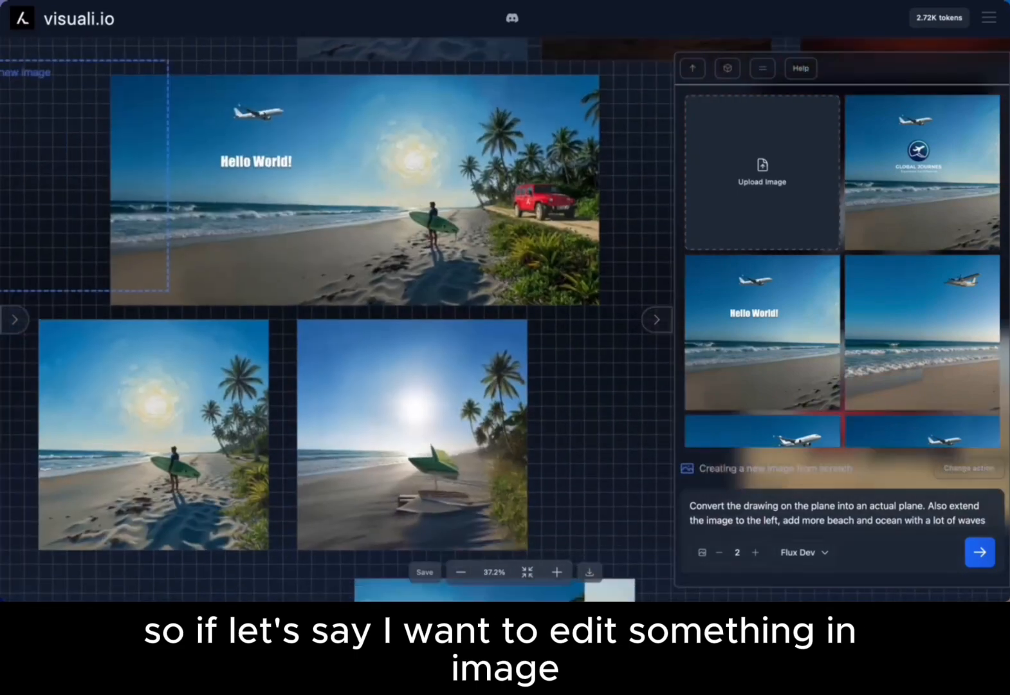
scroll(484, 286, up, 1)
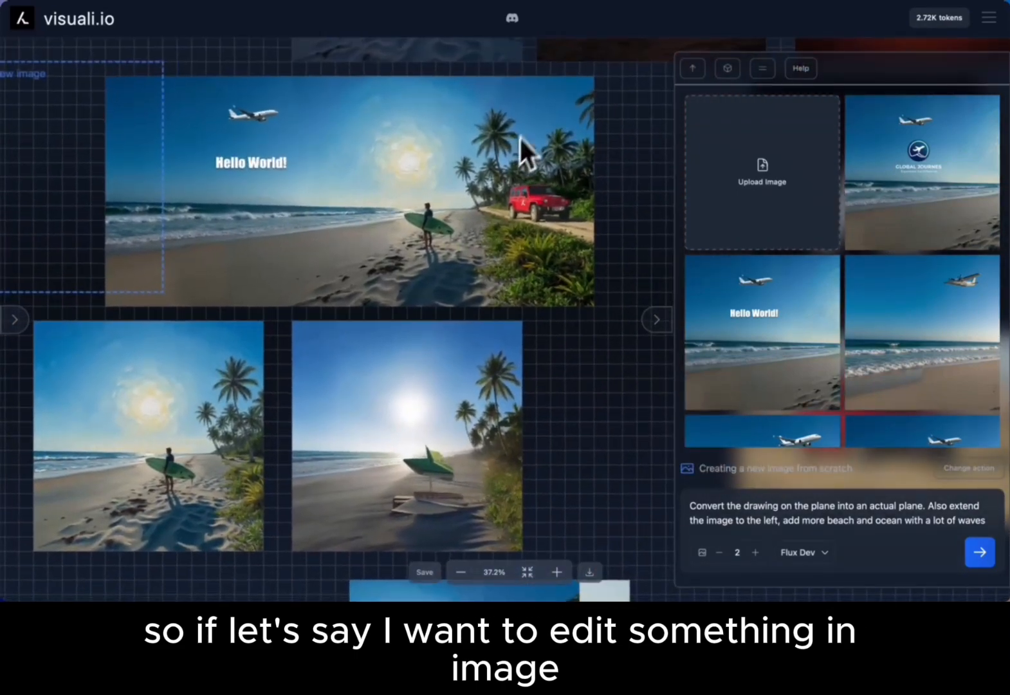
scroll(529, 123, up, 3)
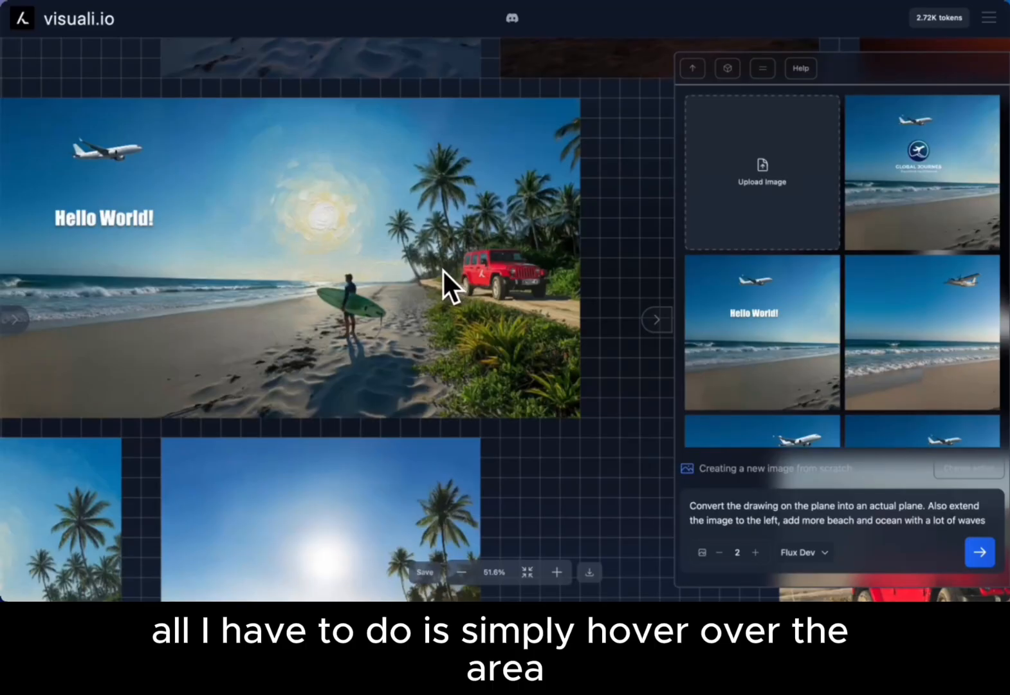
key(s)
key(s)
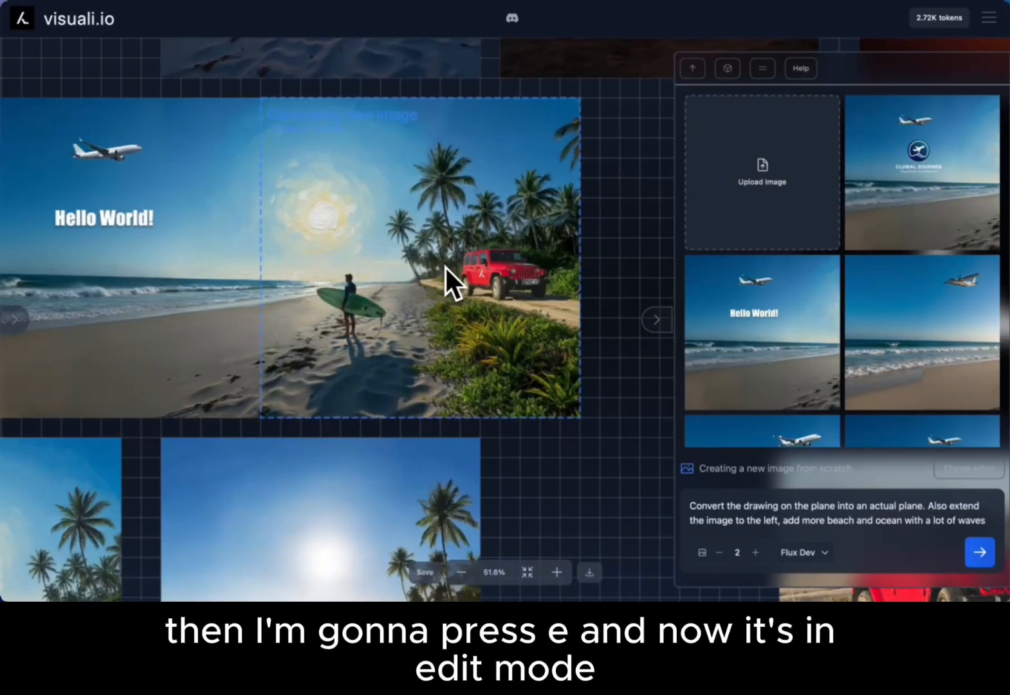
key(e)
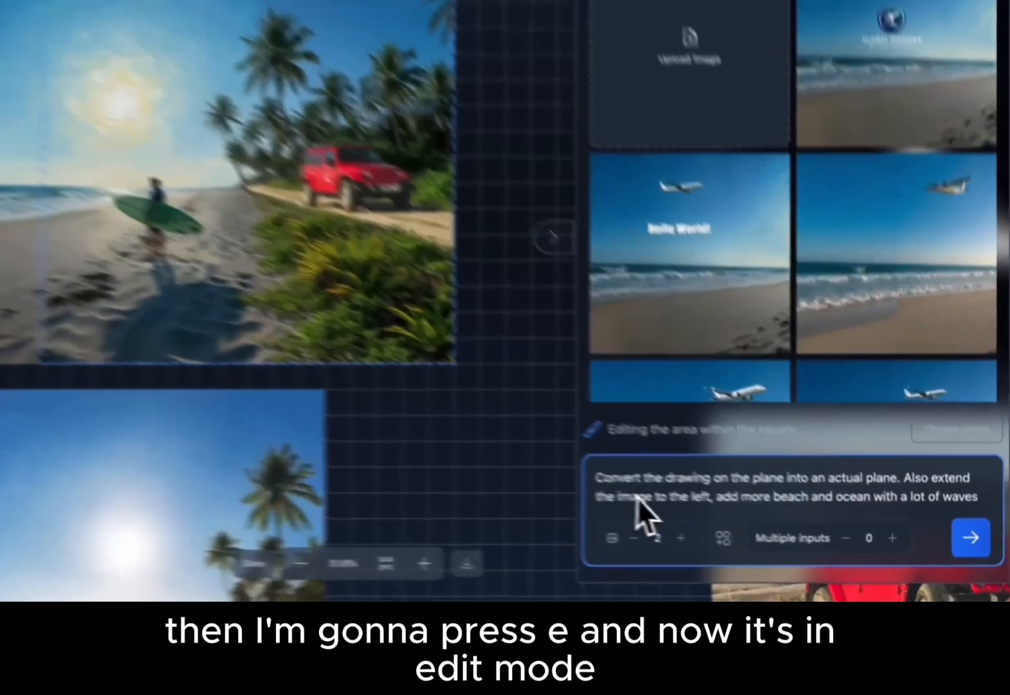
- Replace the prompt with "Make the car blue", set the number of images to 1 and generate the edit
triple_click(719, 521)
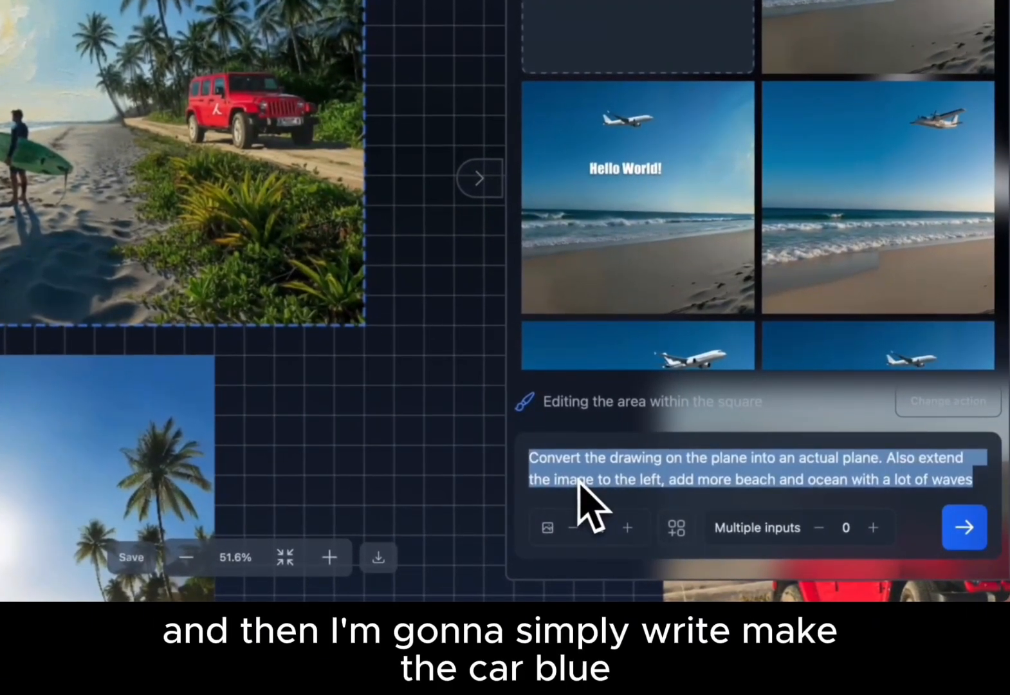
text(Make the car bl)
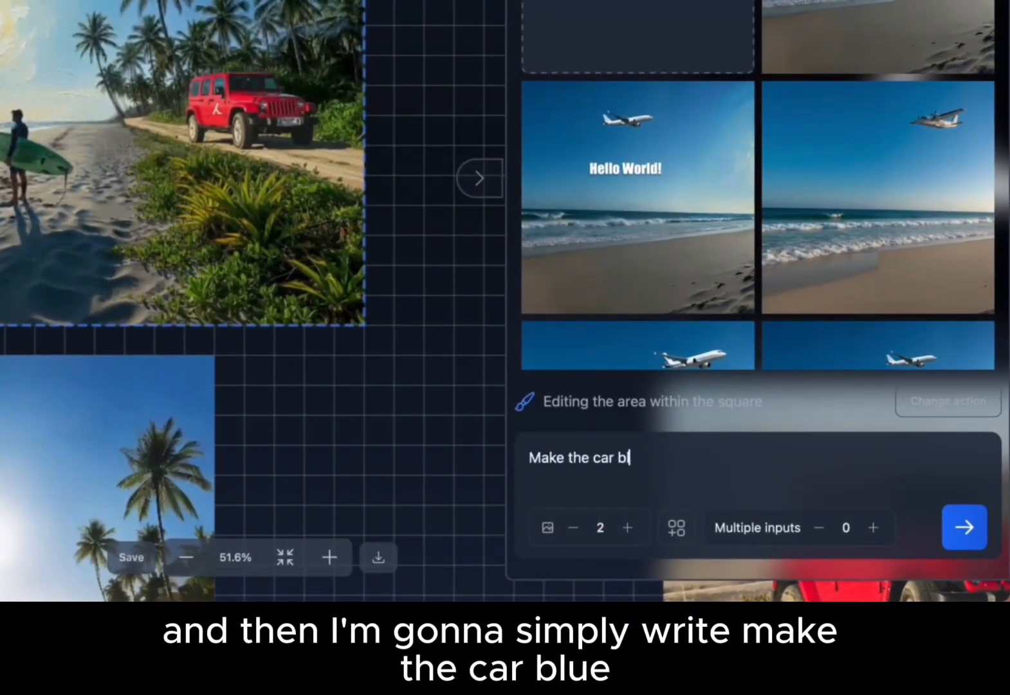
text(ye)
key(BackSpace)
key(BackSpace)
text(ue)
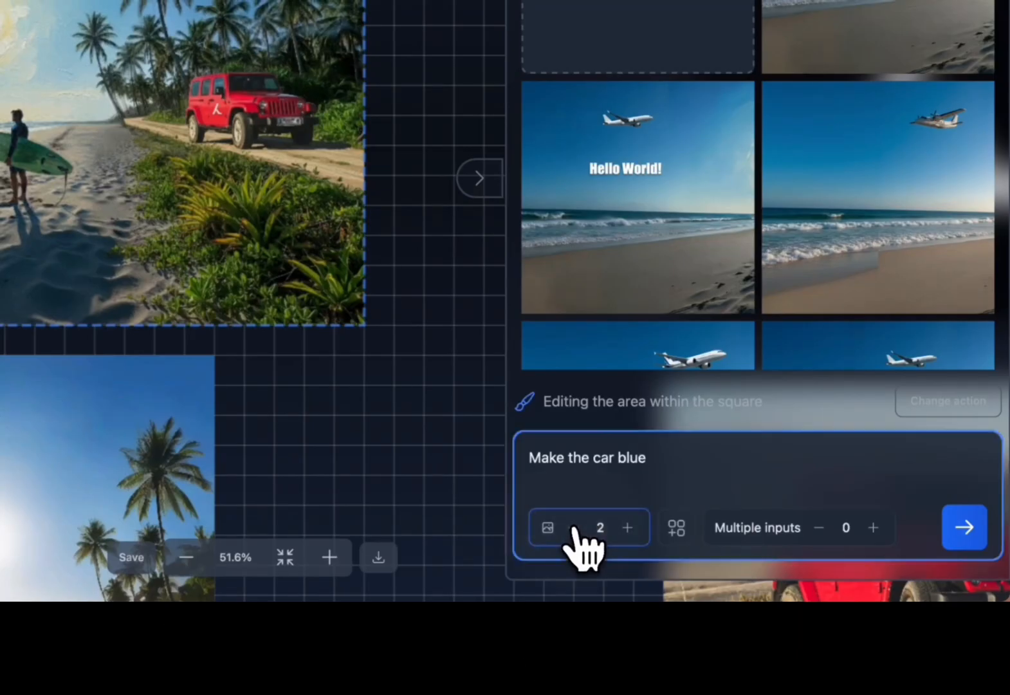
click(964, 529)
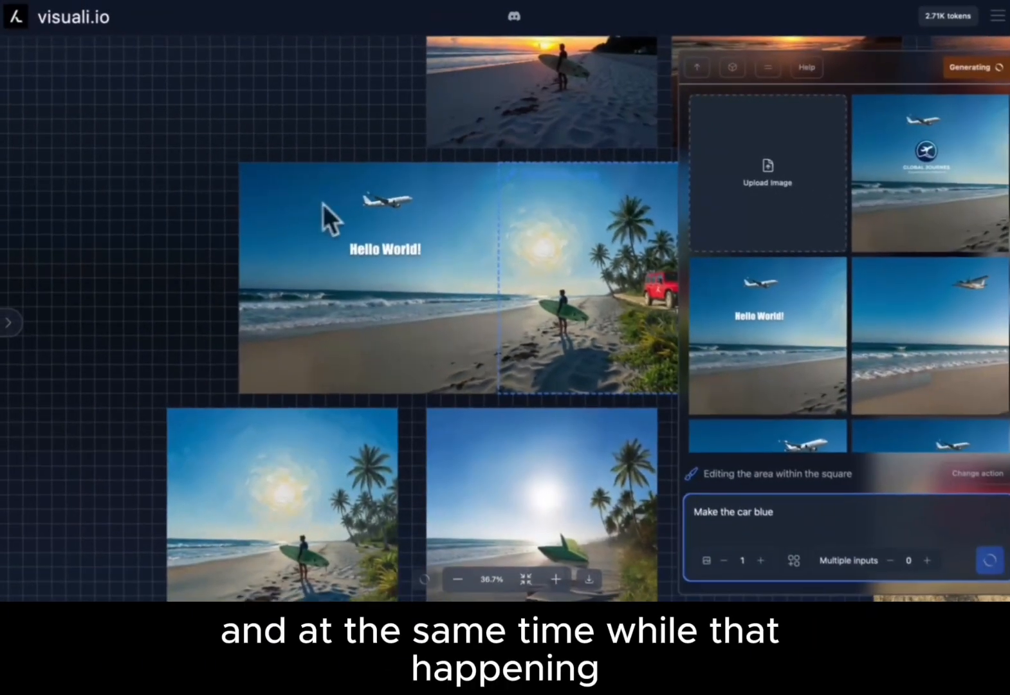
- Move the editing square over the beach scene's left edge and generate the edit "Extend the image to the left, add a sailboat in the ocean"
key(s)
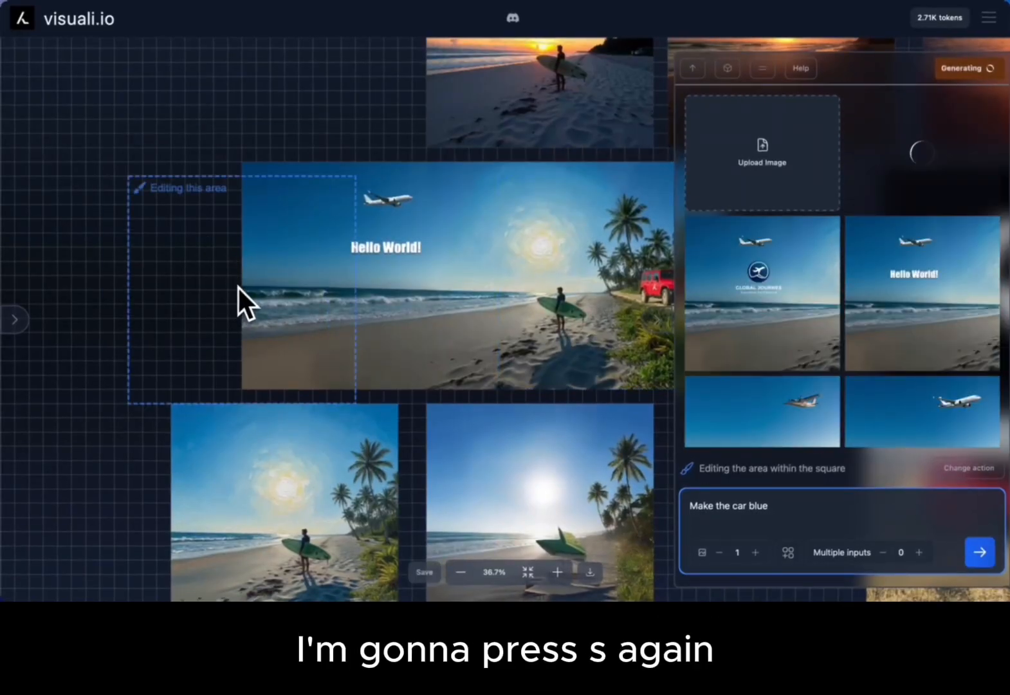
click(248, 281)
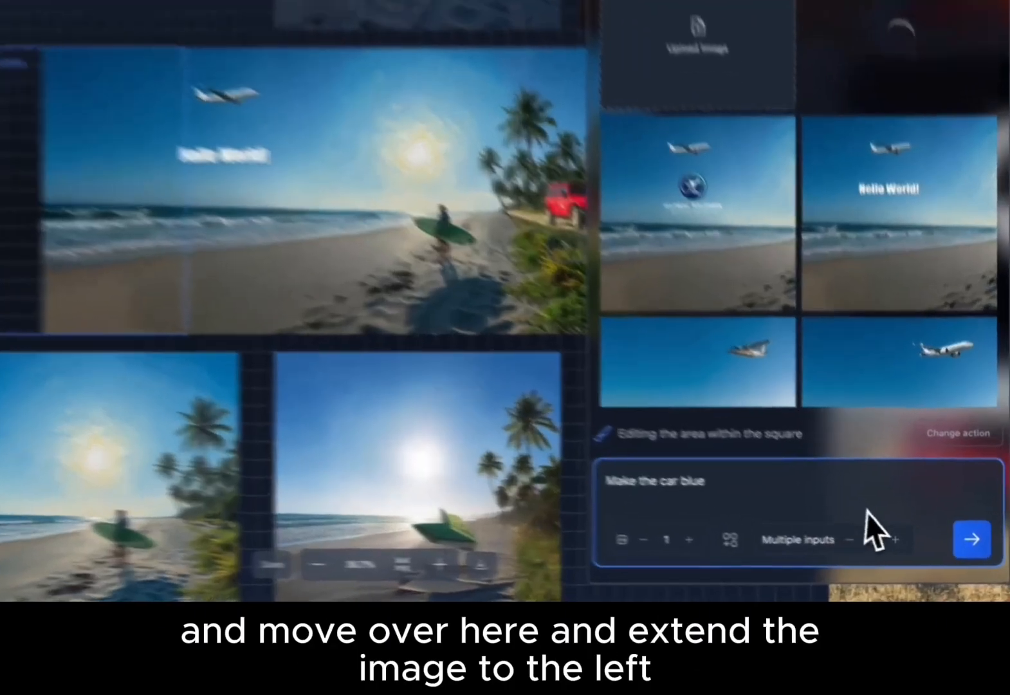
triple_click(867, 511)
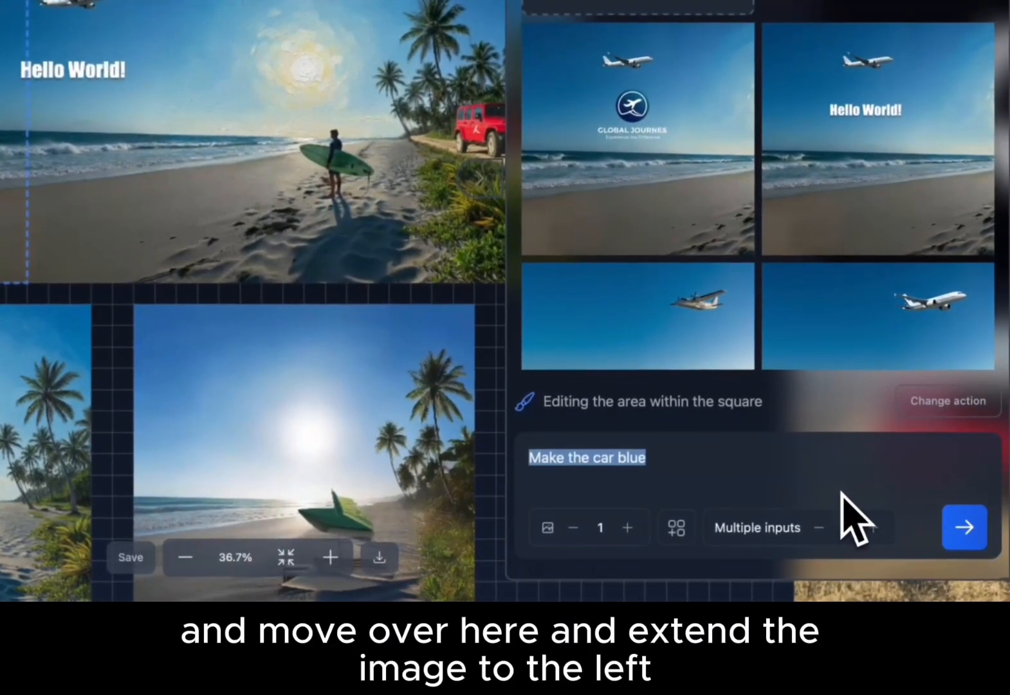
text(Extend the image)
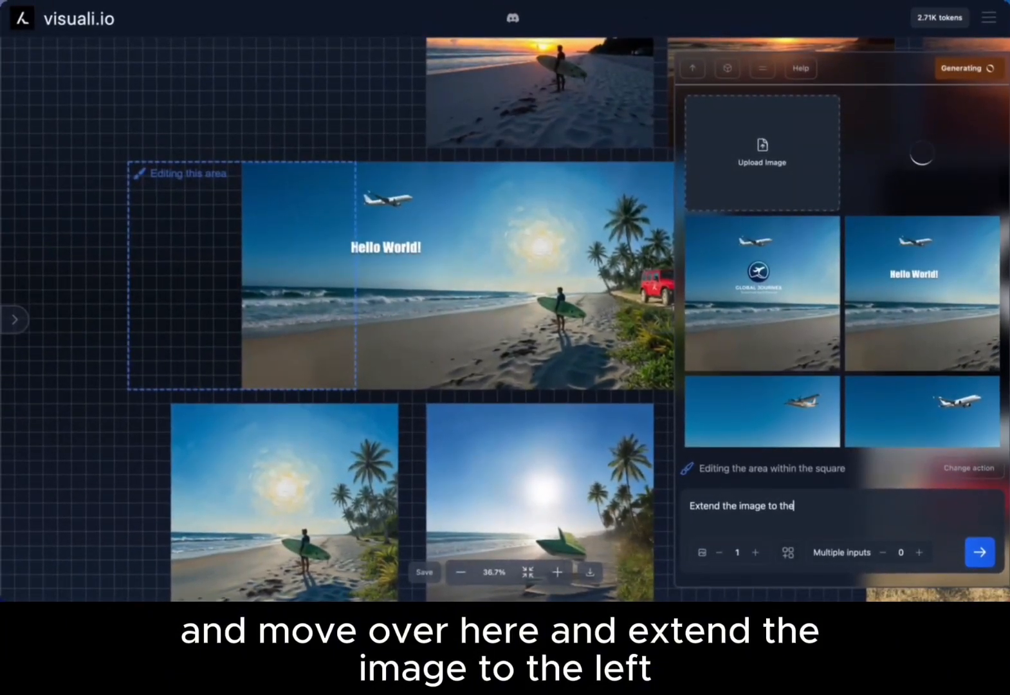
text( to the left, add a sai)
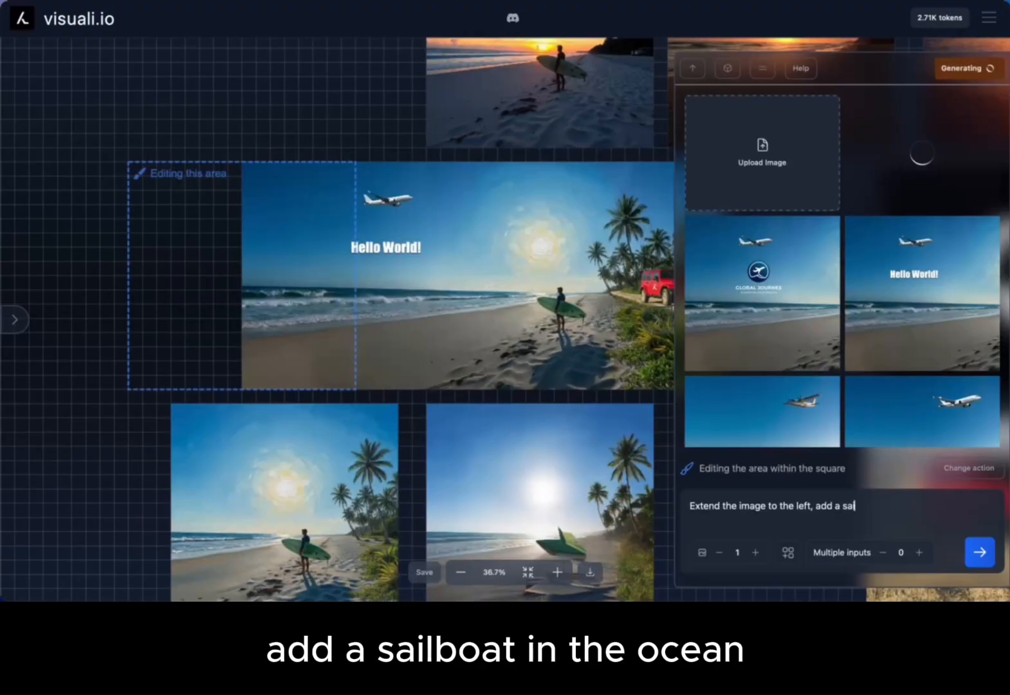
text(lboat in the)
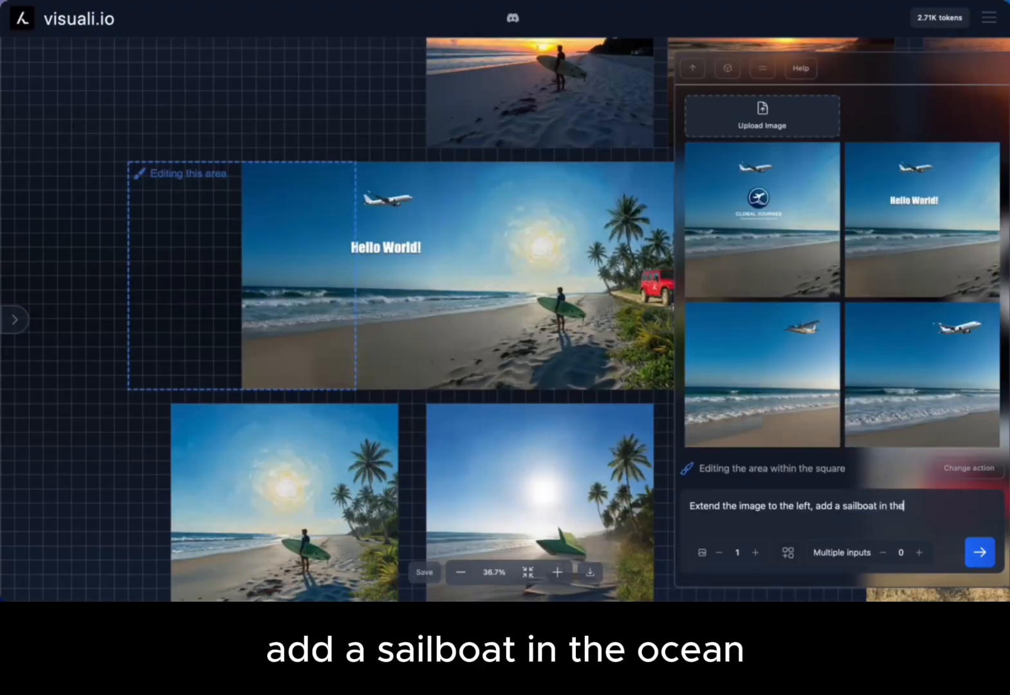
text( ocean)
click(980, 552)
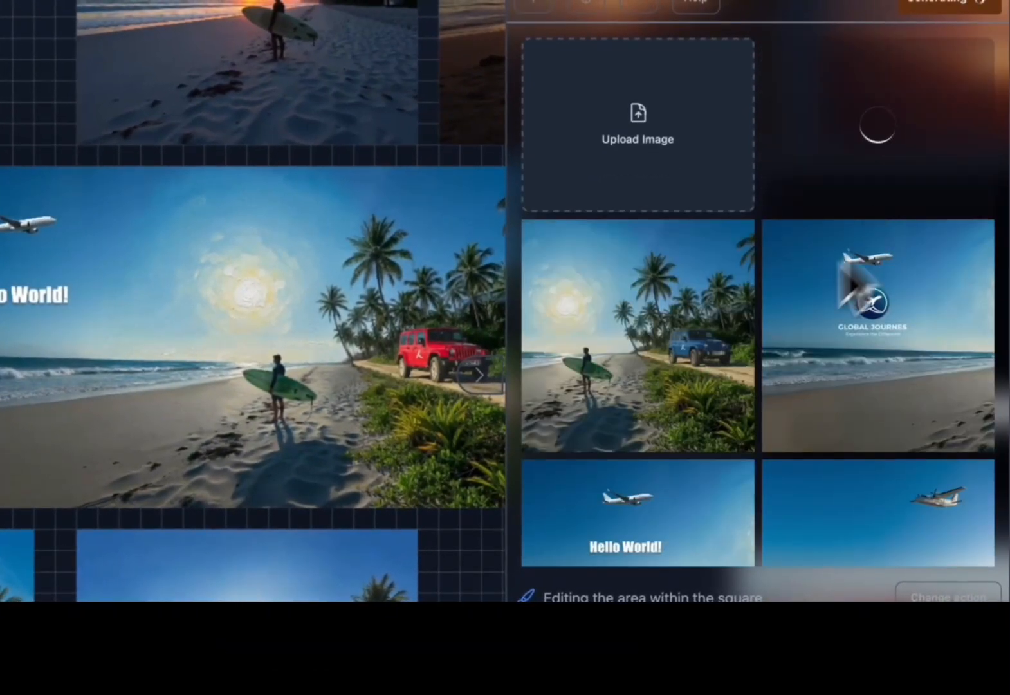
- Add the generated image with the blue jeep to the canvas
click(695, 359)
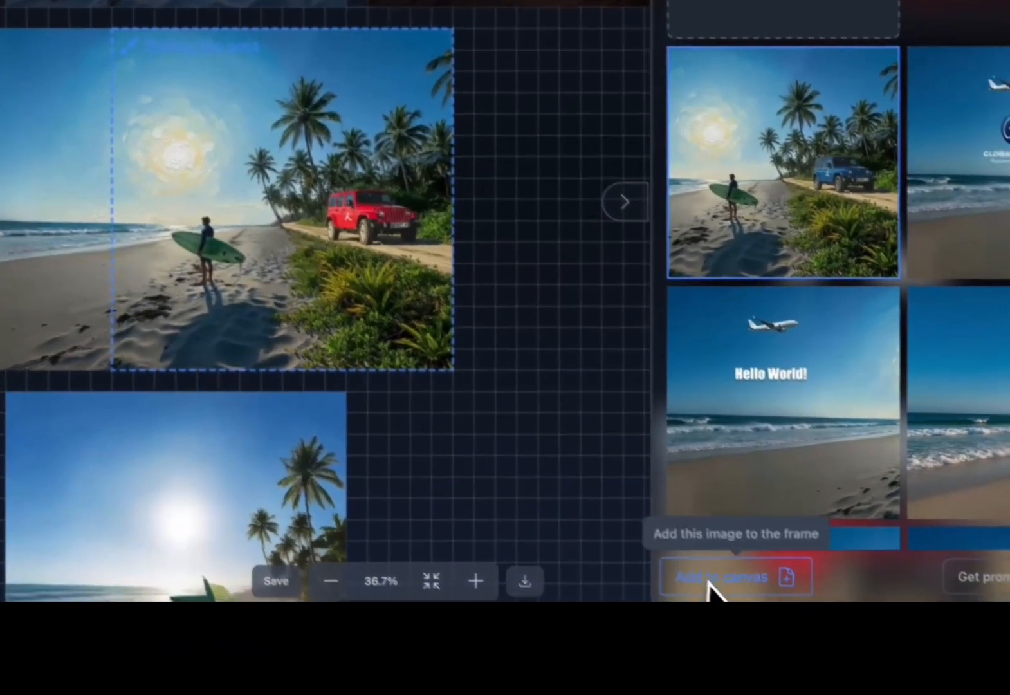
click(708, 579)
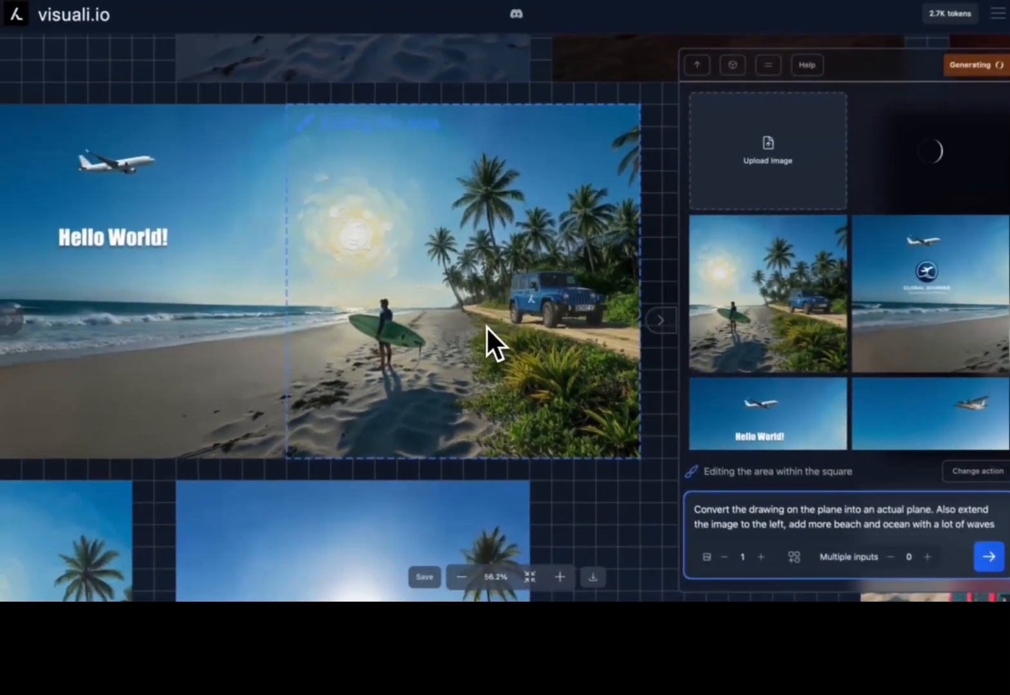
- Look over the extended beach scene from the blue jeep to the sailboat in the ocean
scroll(487, 326, down, 1)
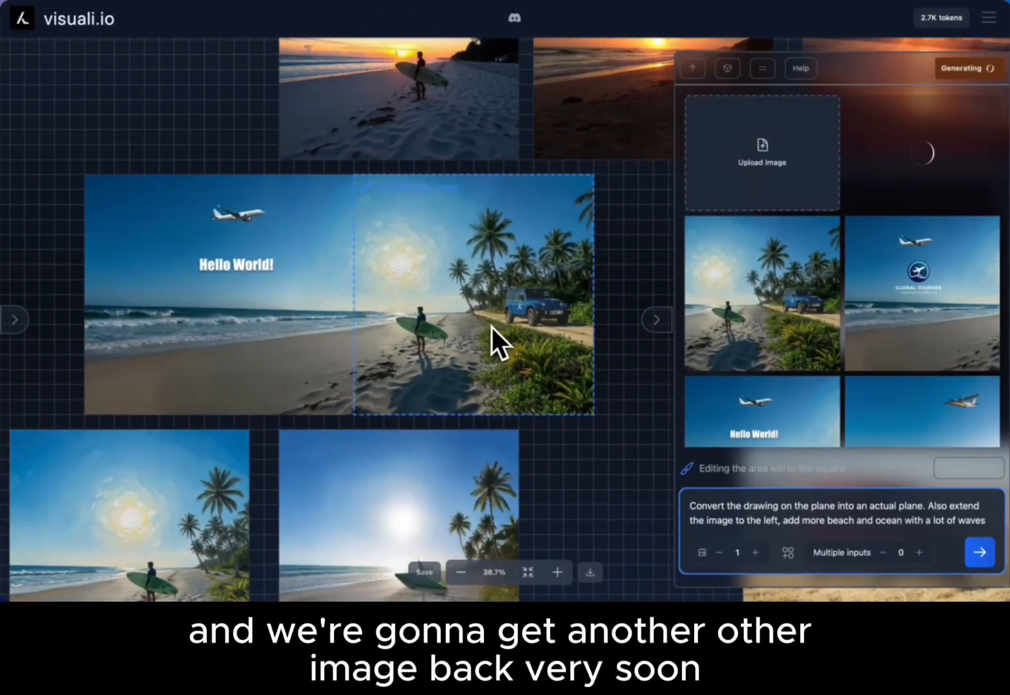
scroll(492, 327, left, 1)
scroll(326, 321, left, 1)
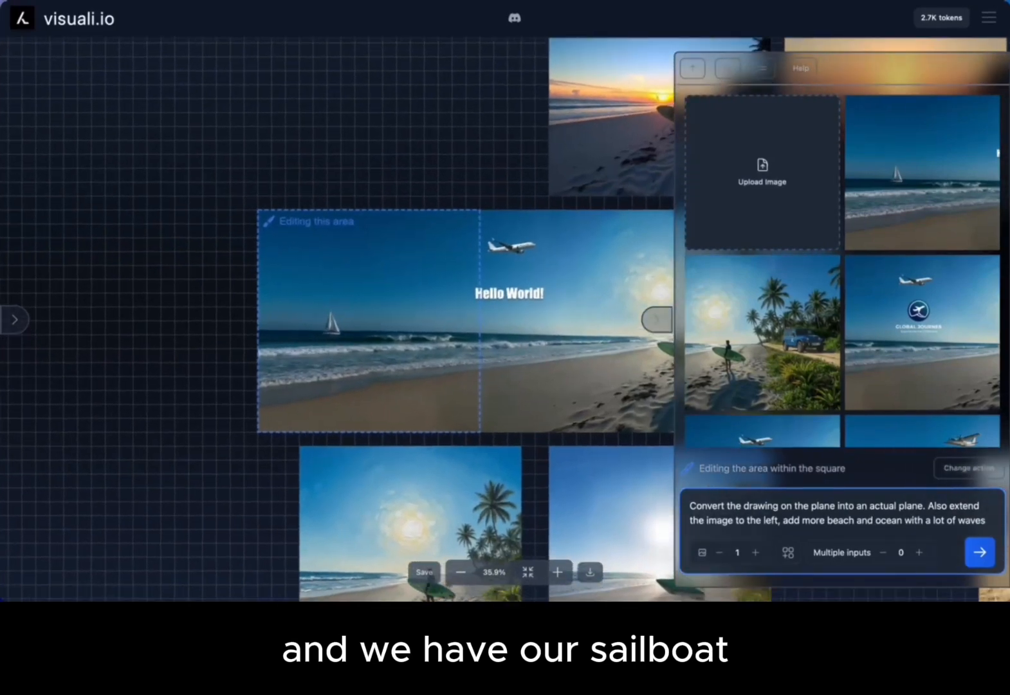
scroll(425, 316, up, 1)
scroll(185, 324, right, 5)
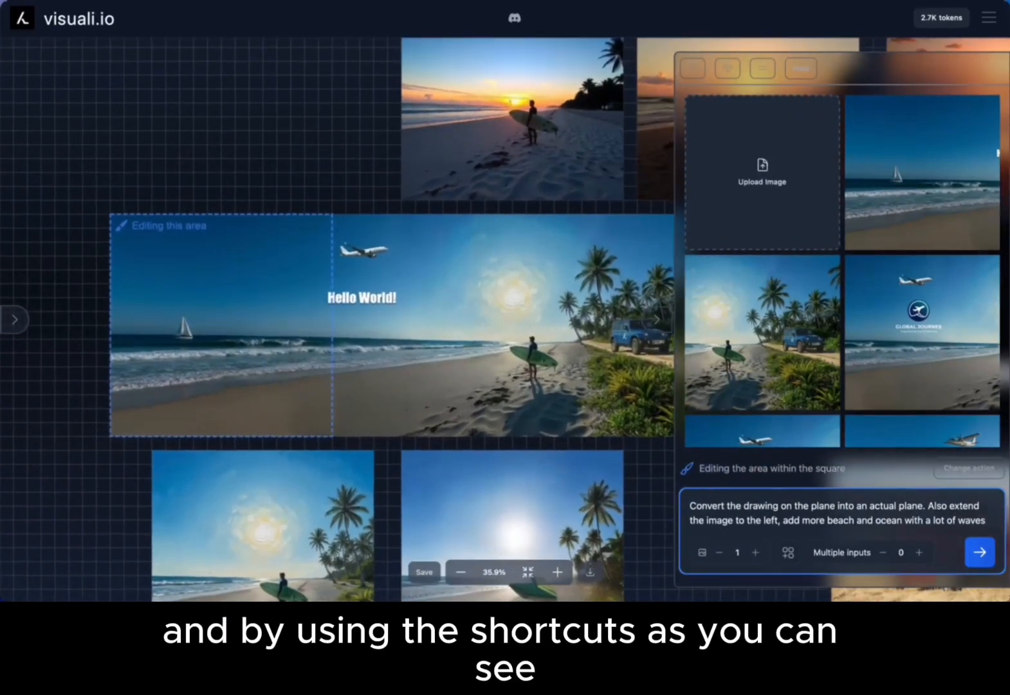
scroll(337, 319, right, 1)
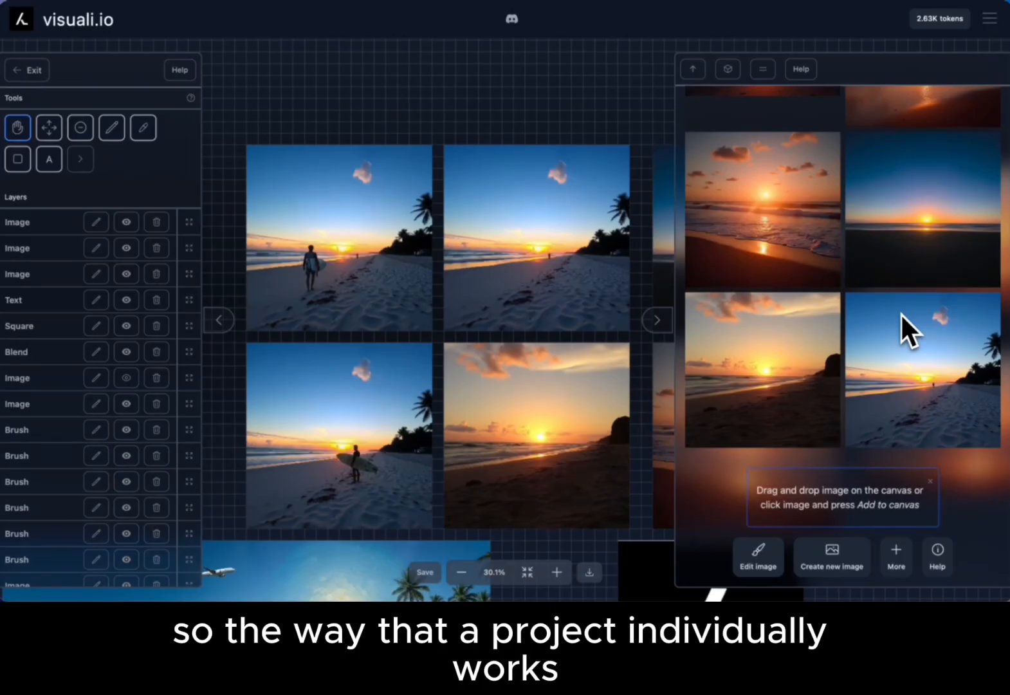
- Examine the project's layer list to see how images, brushes, erasers, blends, text and squares are stored as separate layers
scroll(95, 418, down, 1)
scroll(95, 419, down, 2)
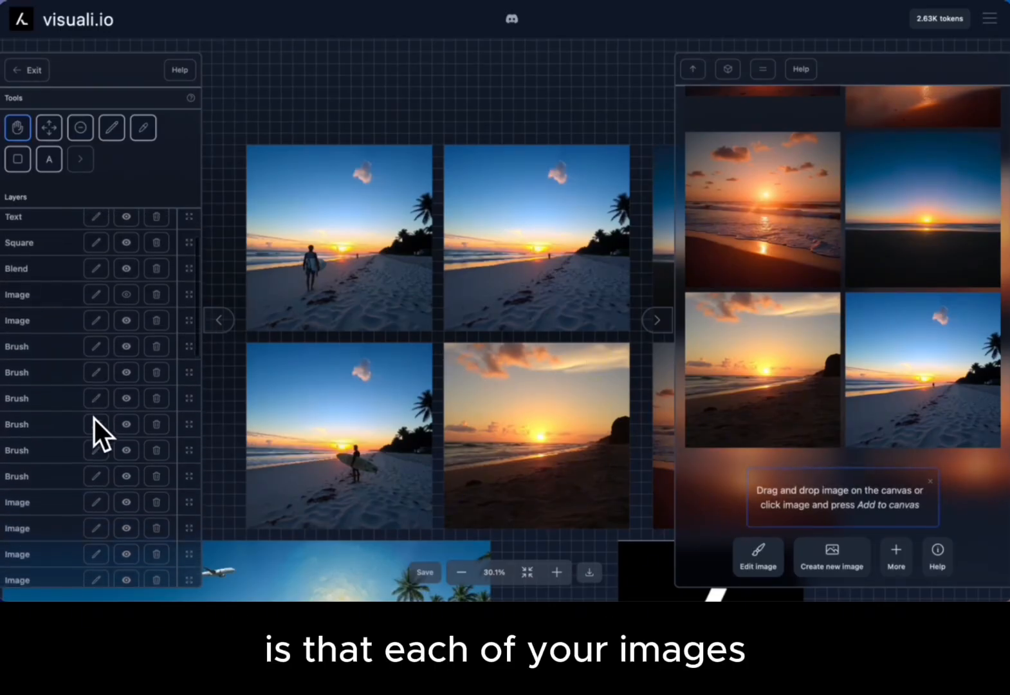
scroll(76, 486, down, 3)
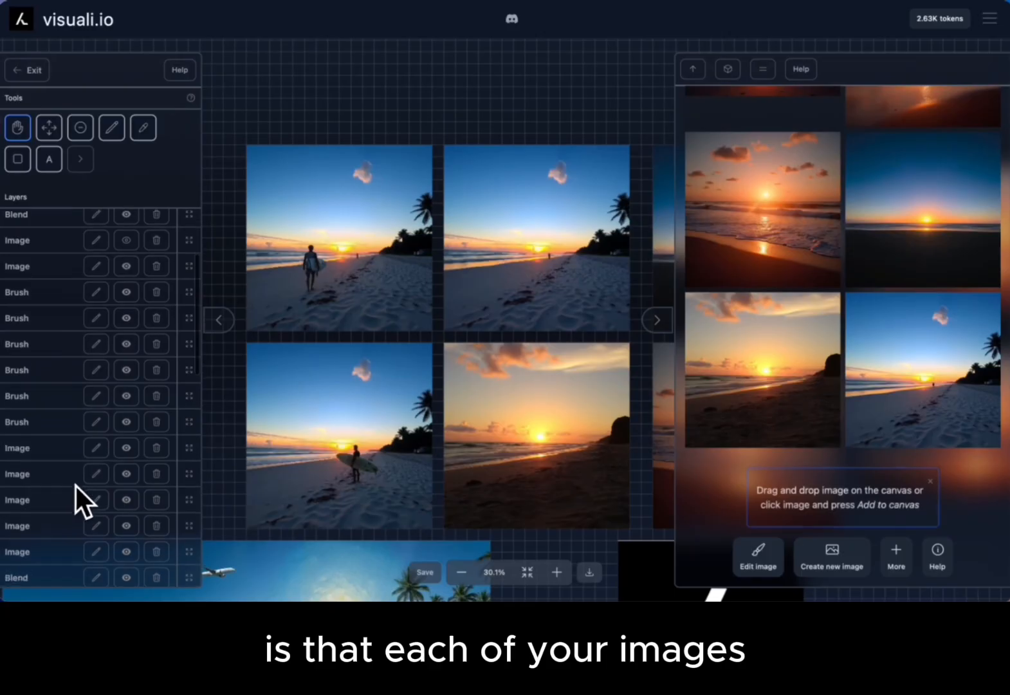
scroll(61, 423, up, 1)
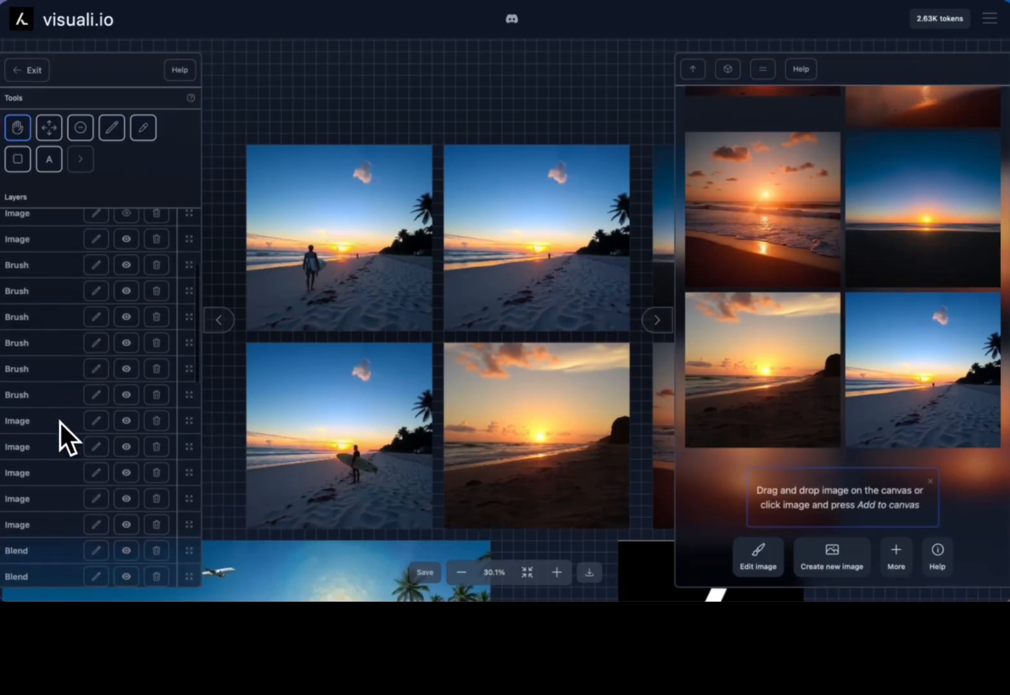
scroll(61, 422, down, 1)
scroll(61, 422, up, 2)
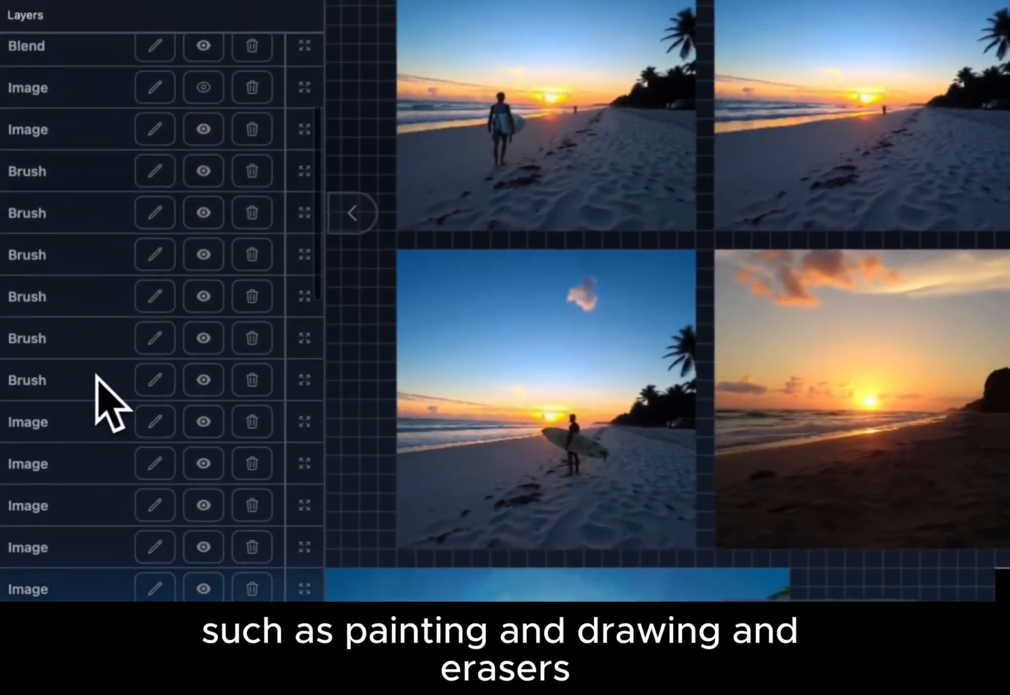
scroll(97, 380, down, 4)
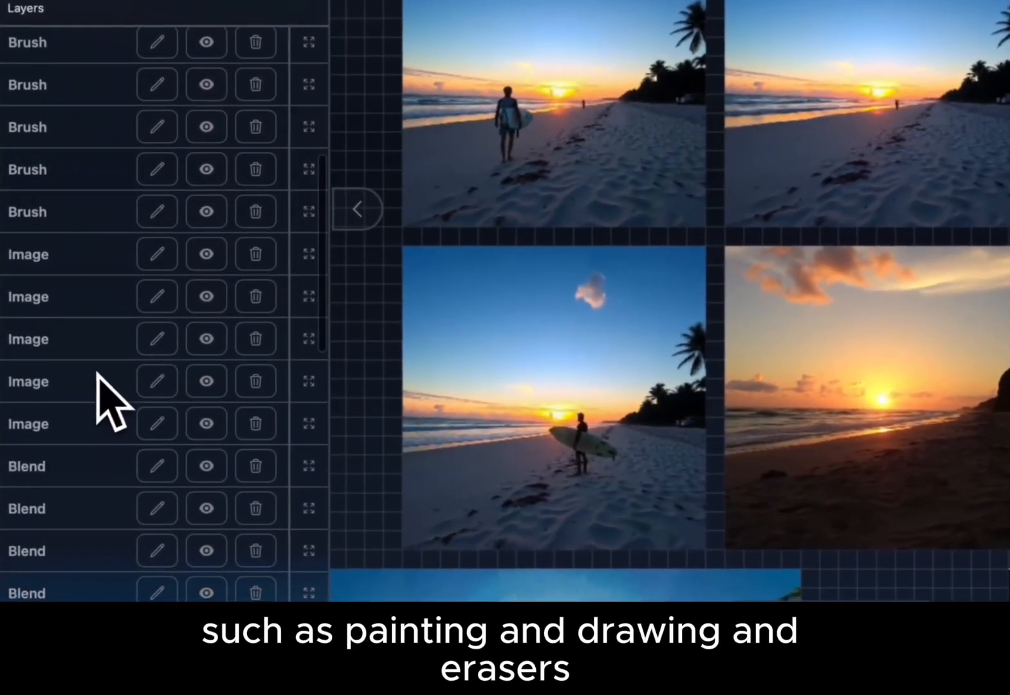
scroll(77, 429, up, 6)
scroll(71, 426, up, 1)
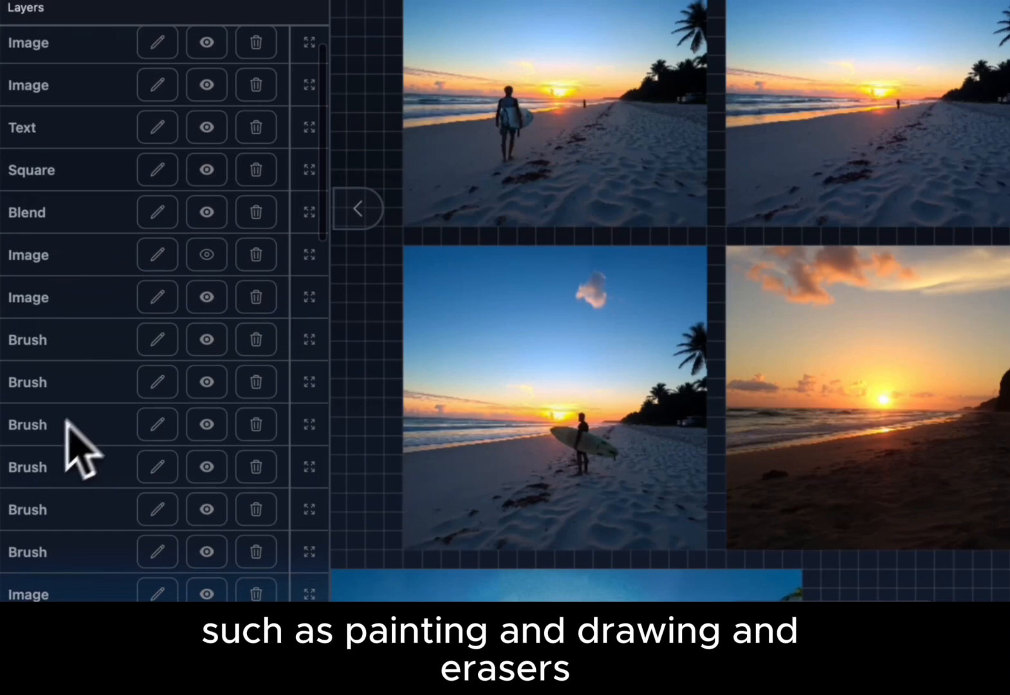
scroll(79, 334, down, 15)
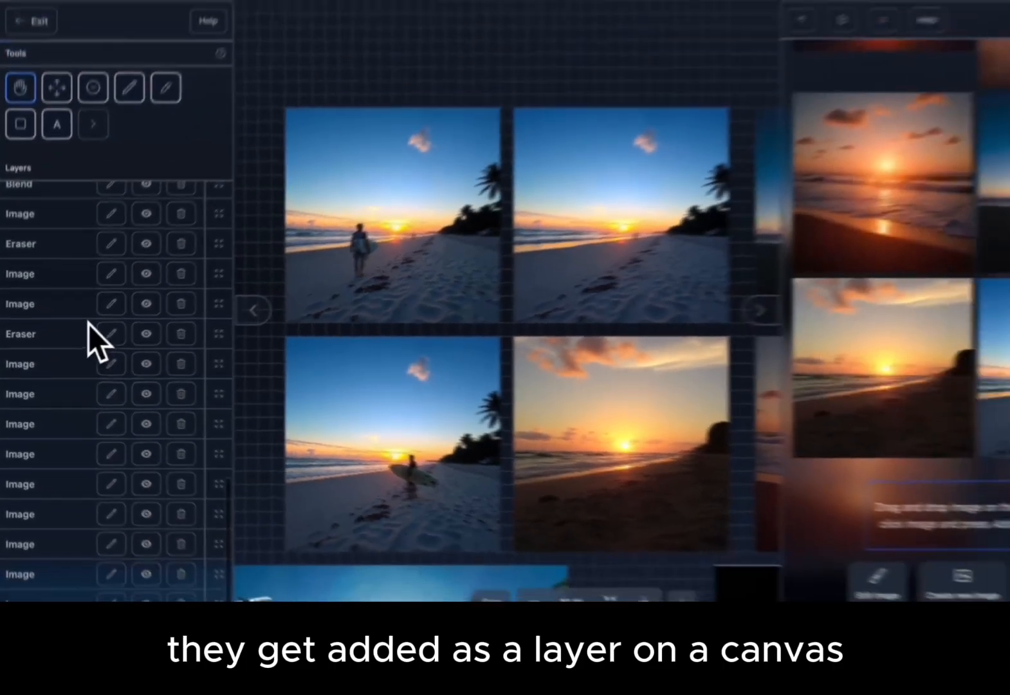
scroll(77, 330, up, 2)
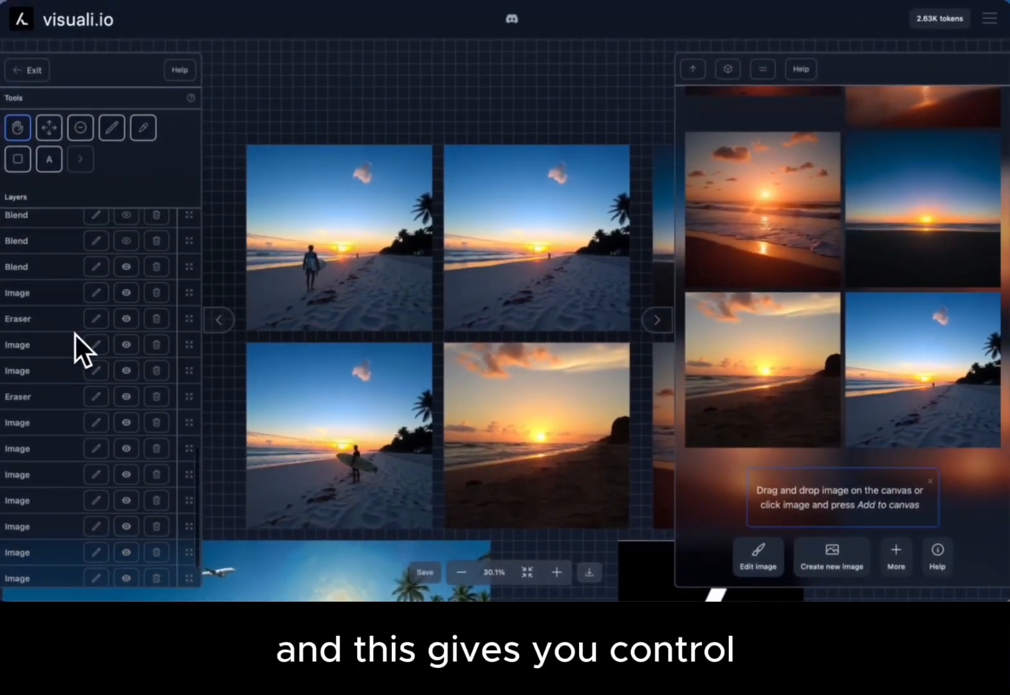
scroll(76, 335, up, 6)
scroll(75, 335, up, 4)
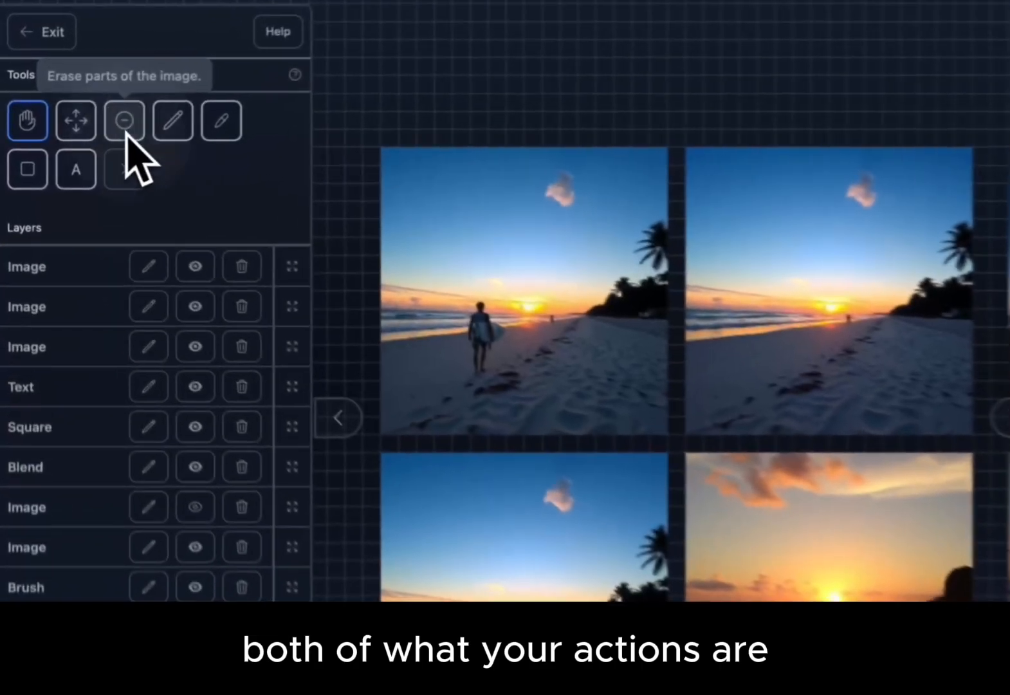
- Erase the area around the walking surfer in the upper-left sunset beach image
click(80, 132)
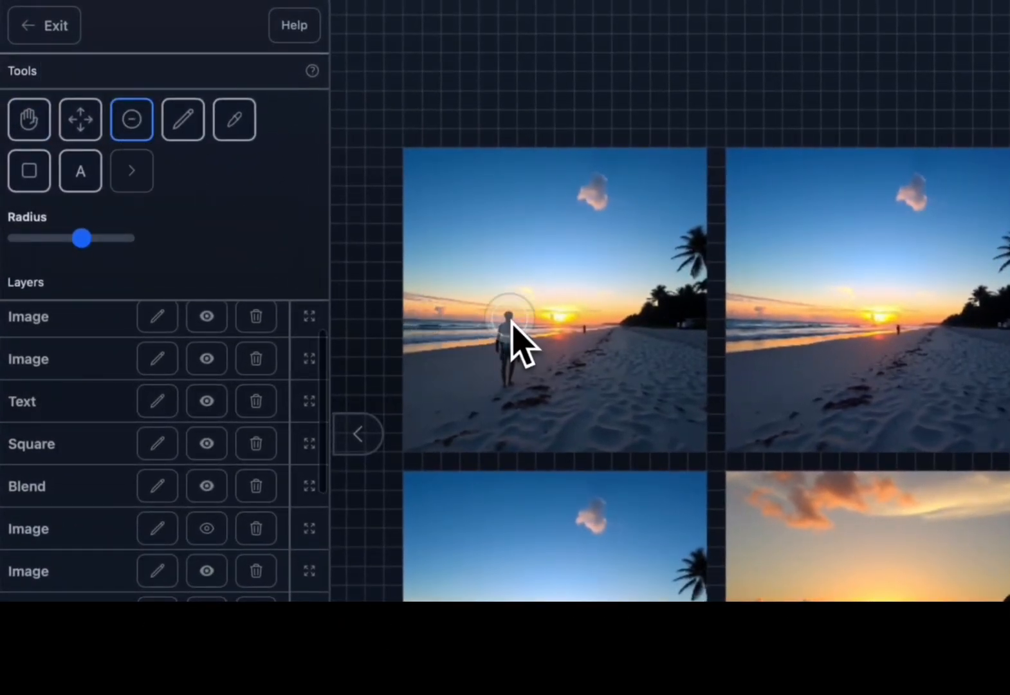
mouse_move(514, 339)
mouse_down()
mouse_move(529, 361)
mouse_move(529, 313)
mouse_up()
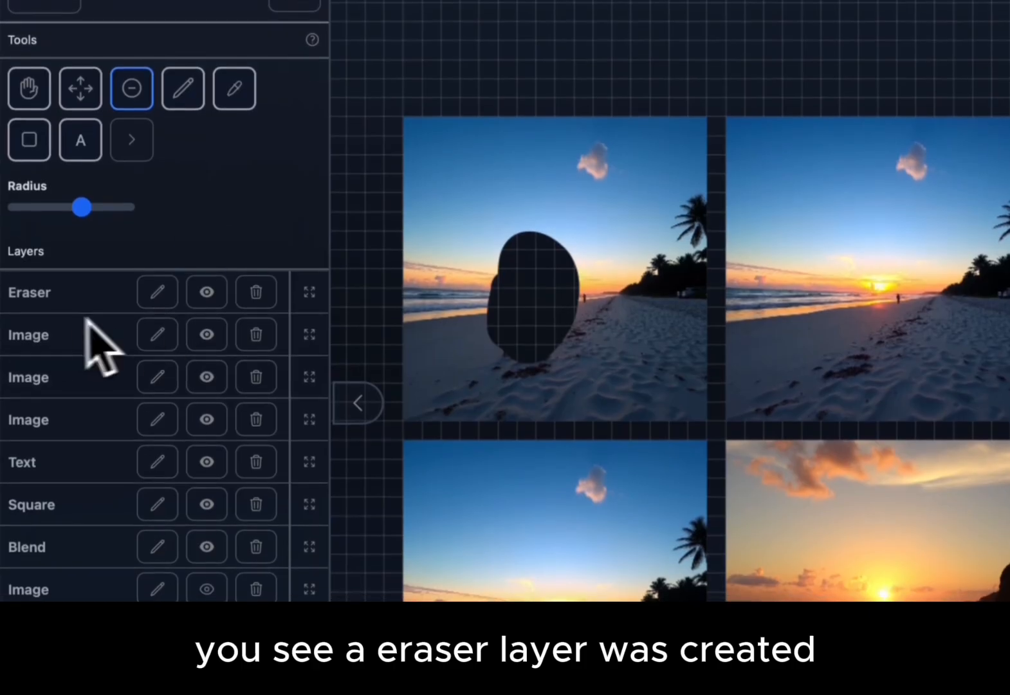
- Toggle the visibility of the new eraser layer over the surfer and delete that layer
click(205, 303)
click(205, 302)
click(206, 303)
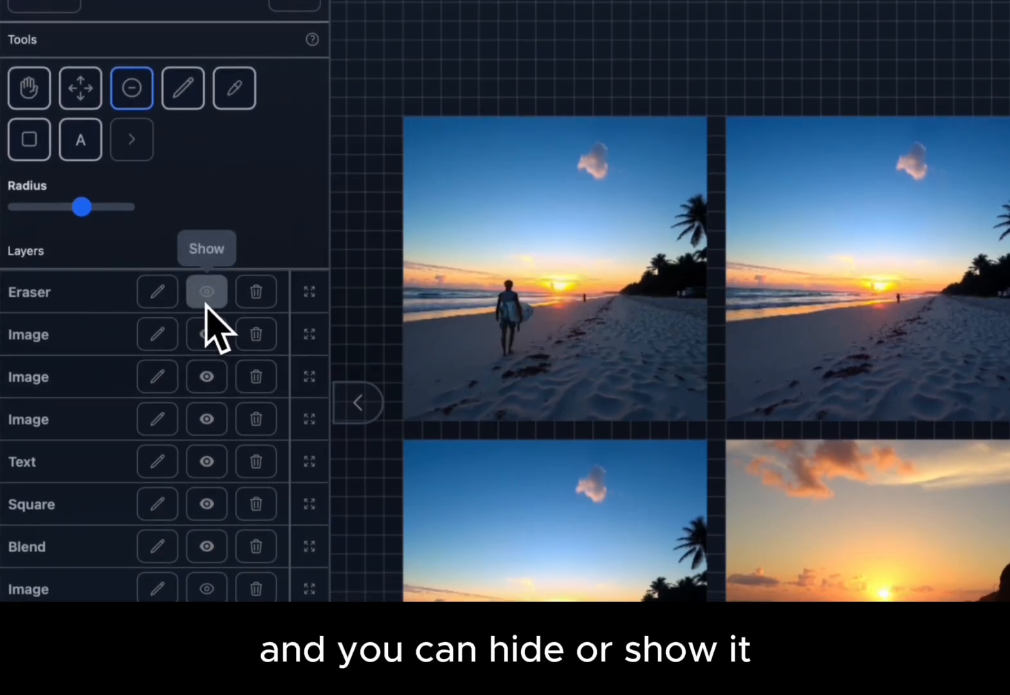
click(206, 303)
click(269, 293)
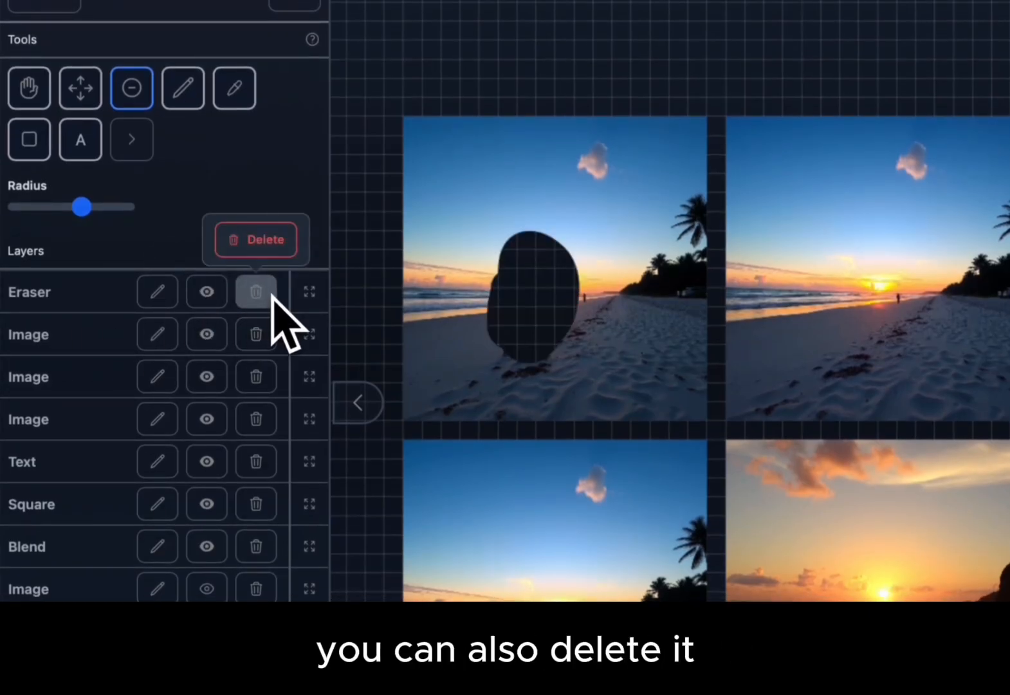
click(280, 252)
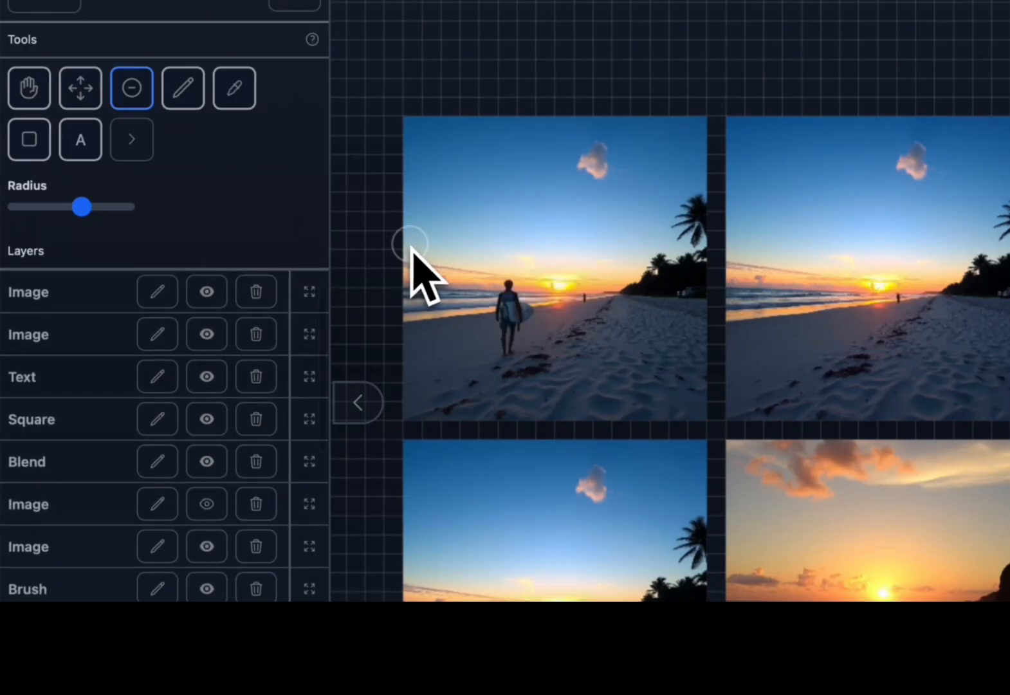
- Place the wide orange sunset image on an empty canvas area and overlap it with the square sunset image
scroll(410, 245, left, 5)
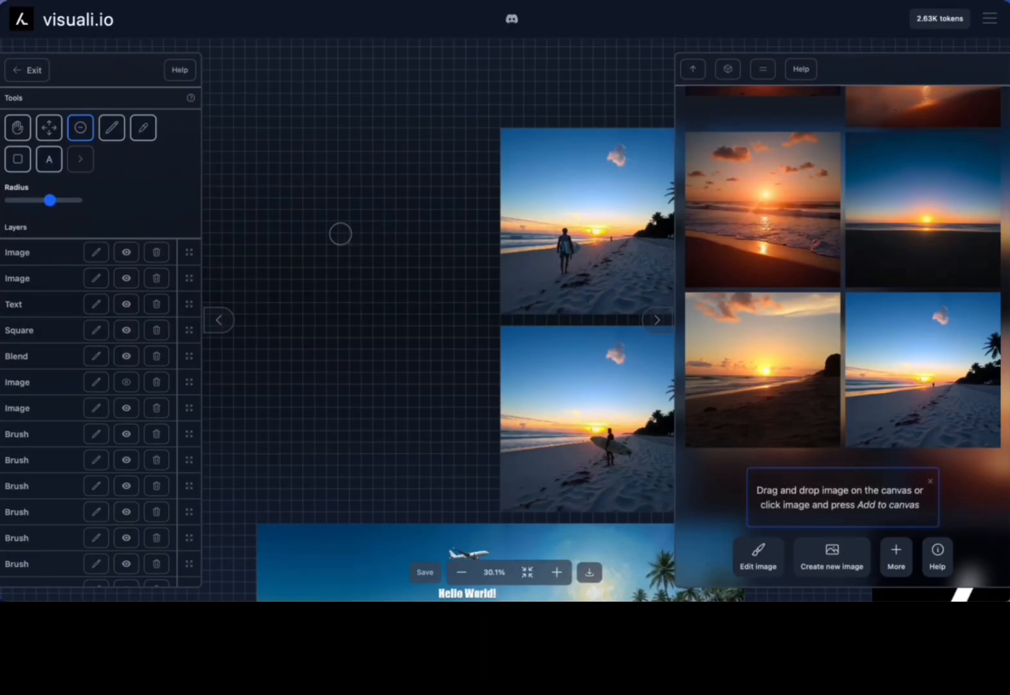
scroll(807, 210, up, 3)
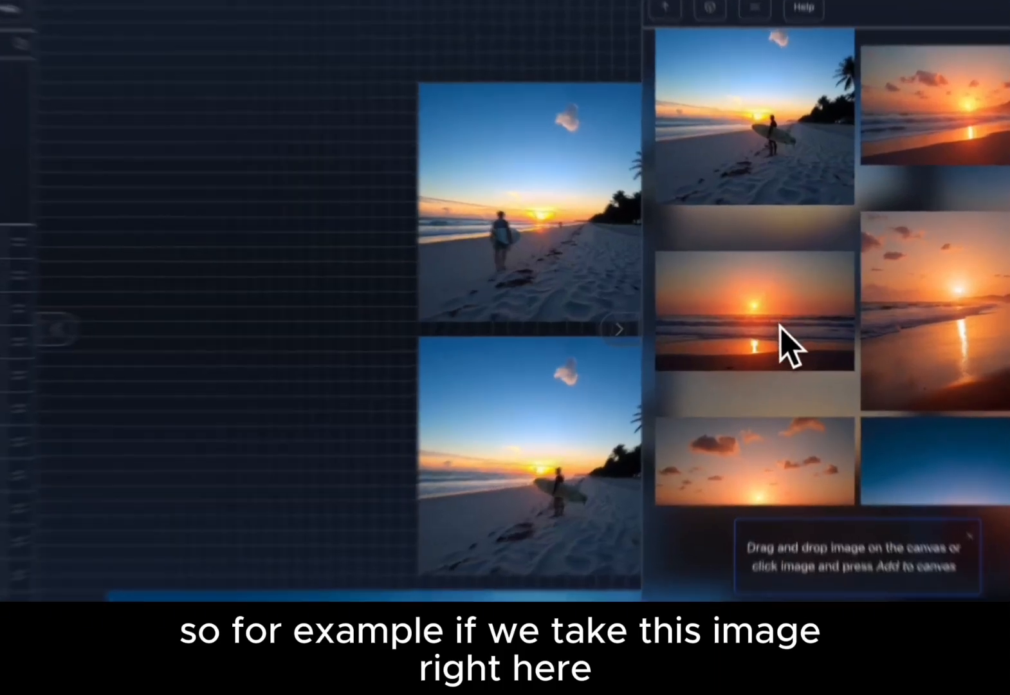
drag(790, 348, 187, 245)
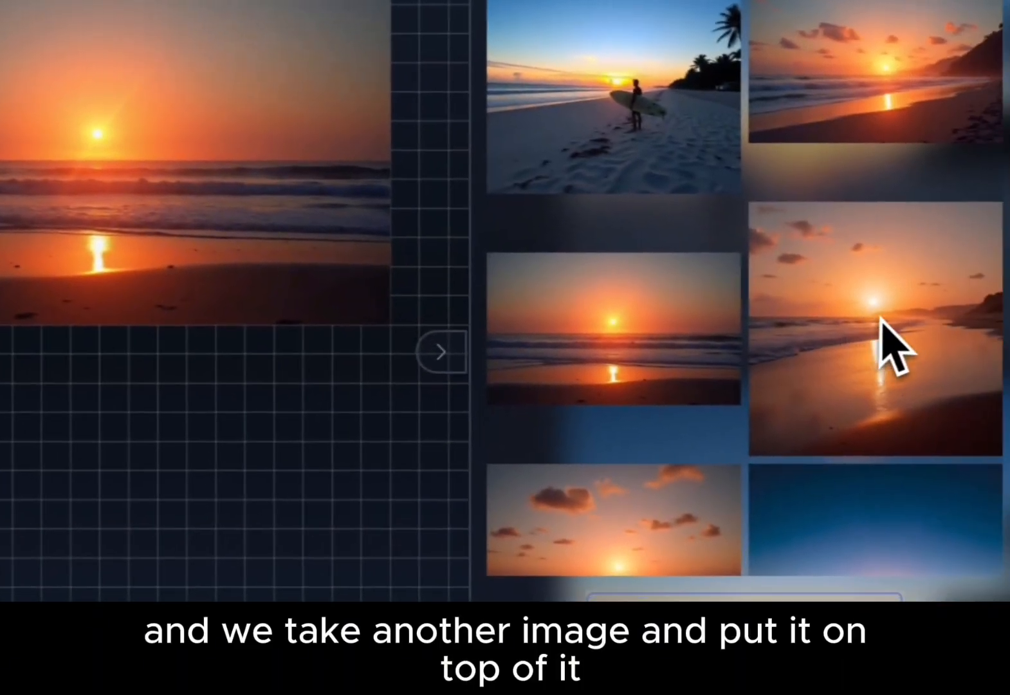
drag(888, 348, 106, 300)
drag(423, 247, 426, 251)
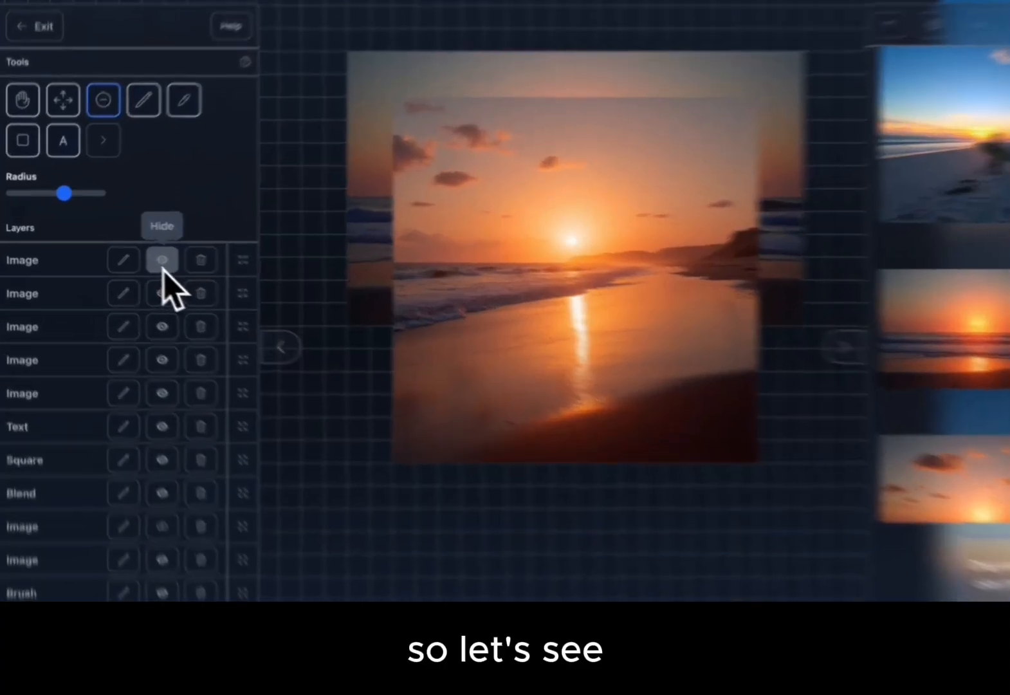
- Toggle the visibility of the two new sunset image layers to check which layer holds which image
click(126, 253)
click(126, 253)
click(126, 253)
click(206, 278)
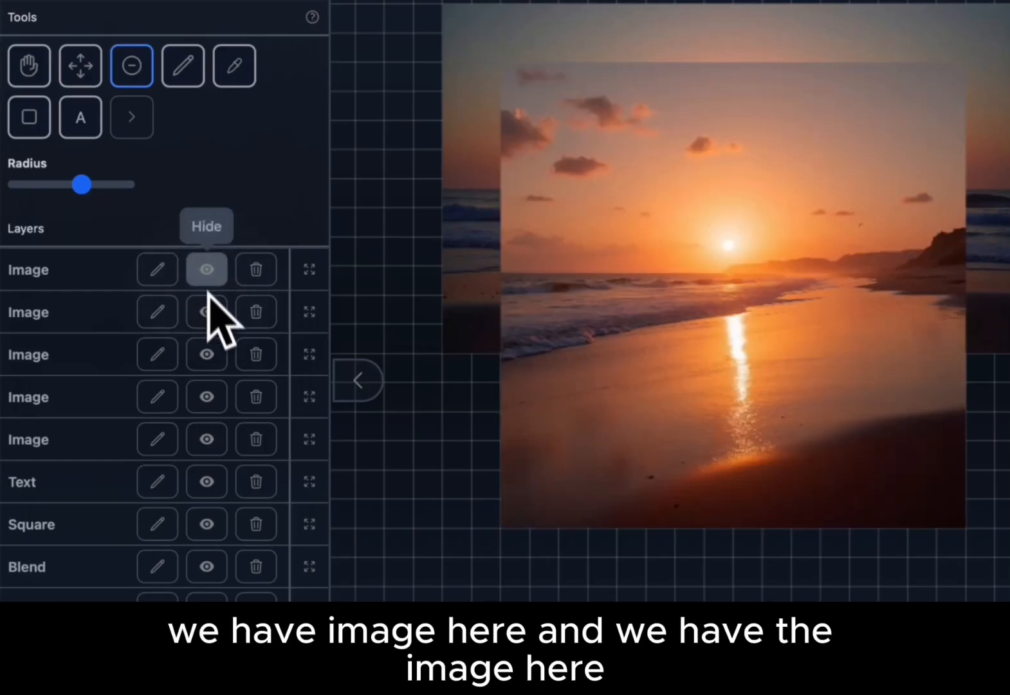
click(209, 312)
click(212, 298)
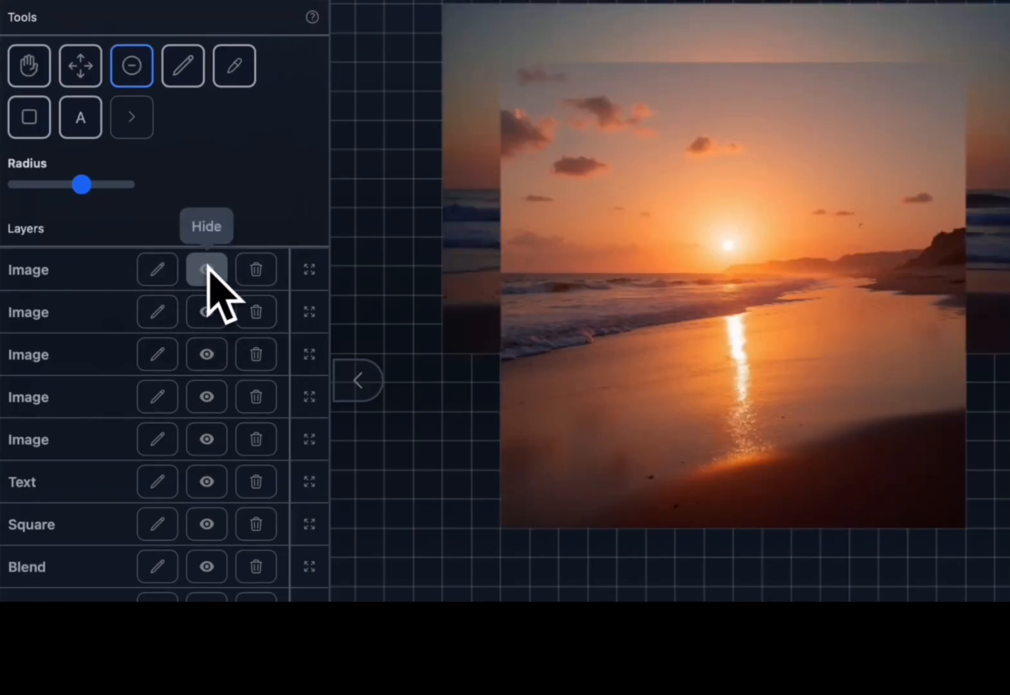
click(206, 267)
click(204, 269)
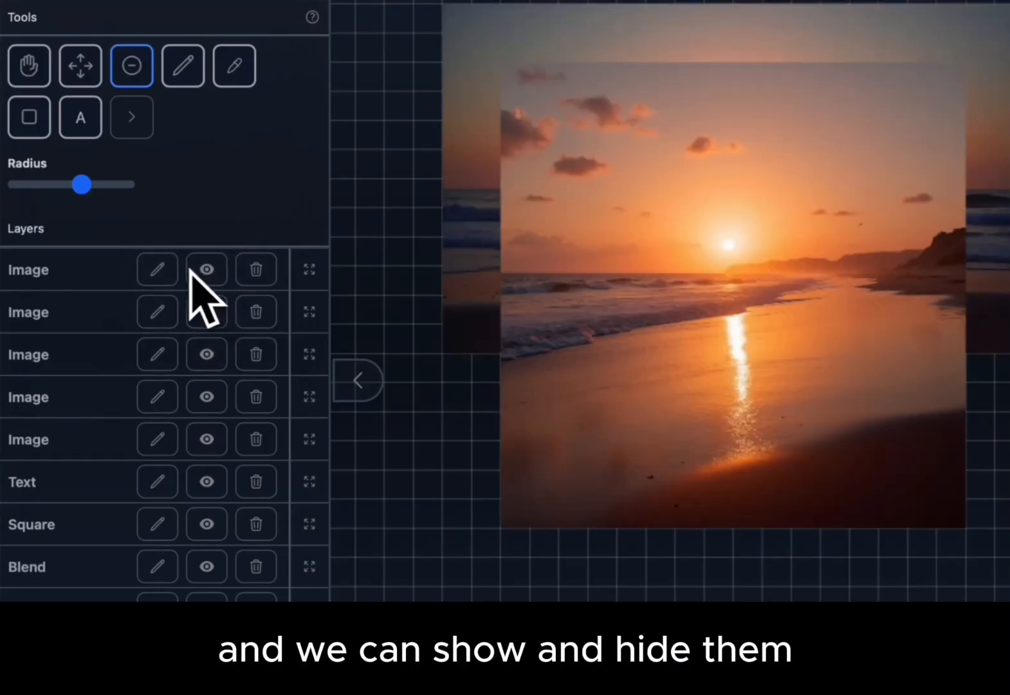
- Rename the square sunset image's layer as "Sunset"
click(168, 270)
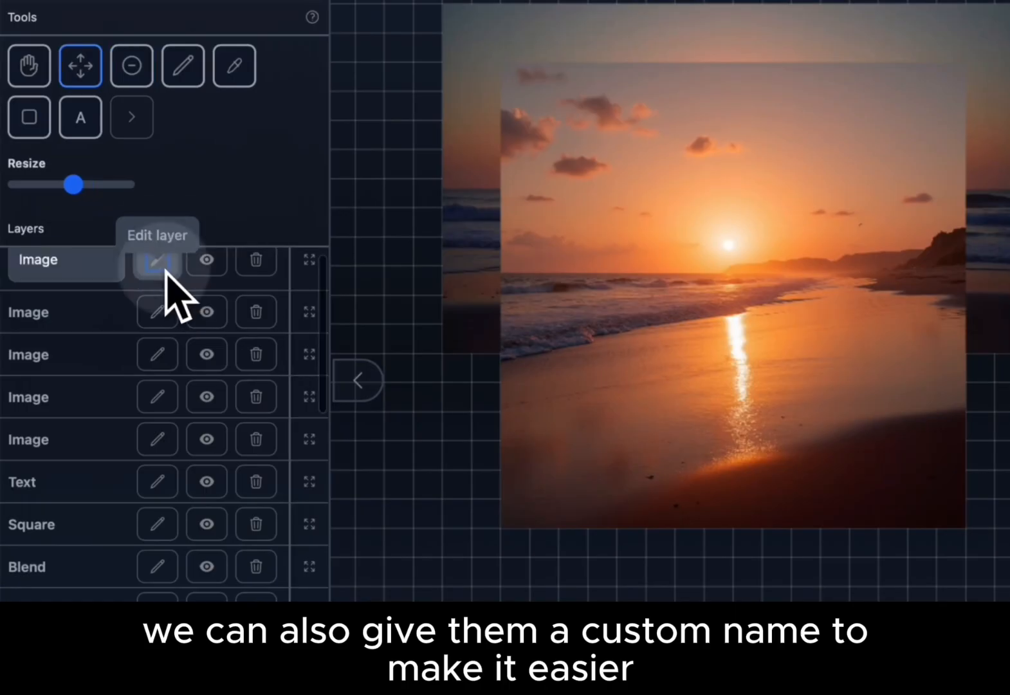
click(85, 269)
drag(85, 269, 21, 271)
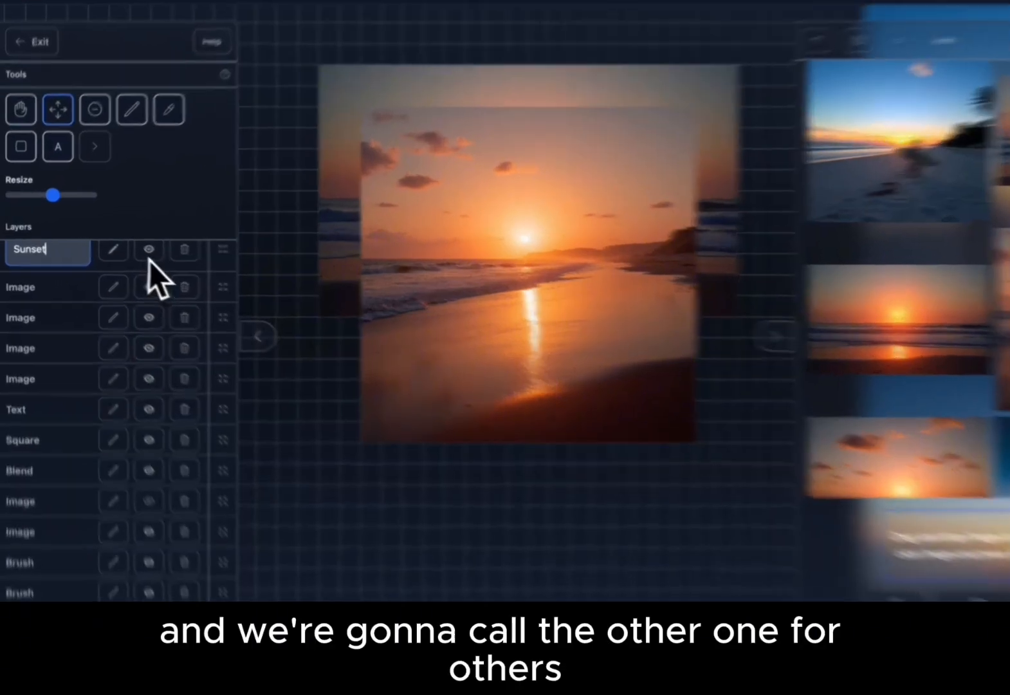
- Hide the Sunset layer and rename the wide sunset image's layer as "Other sunset"
click(127, 250)
click(155, 304)
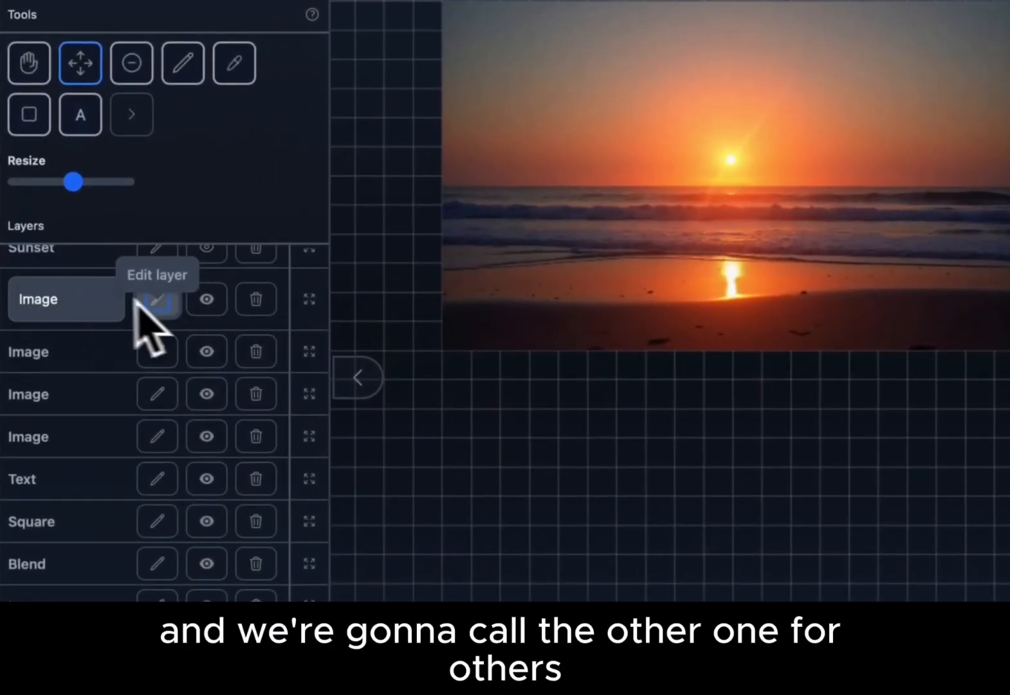
click(57, 291)
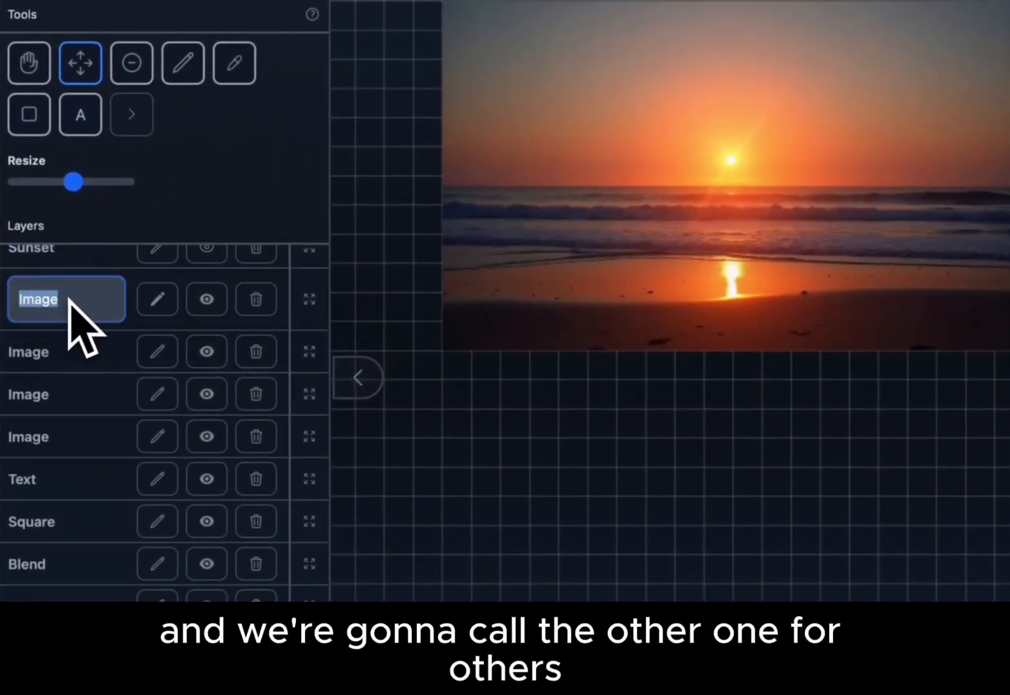
text(Other sunset)
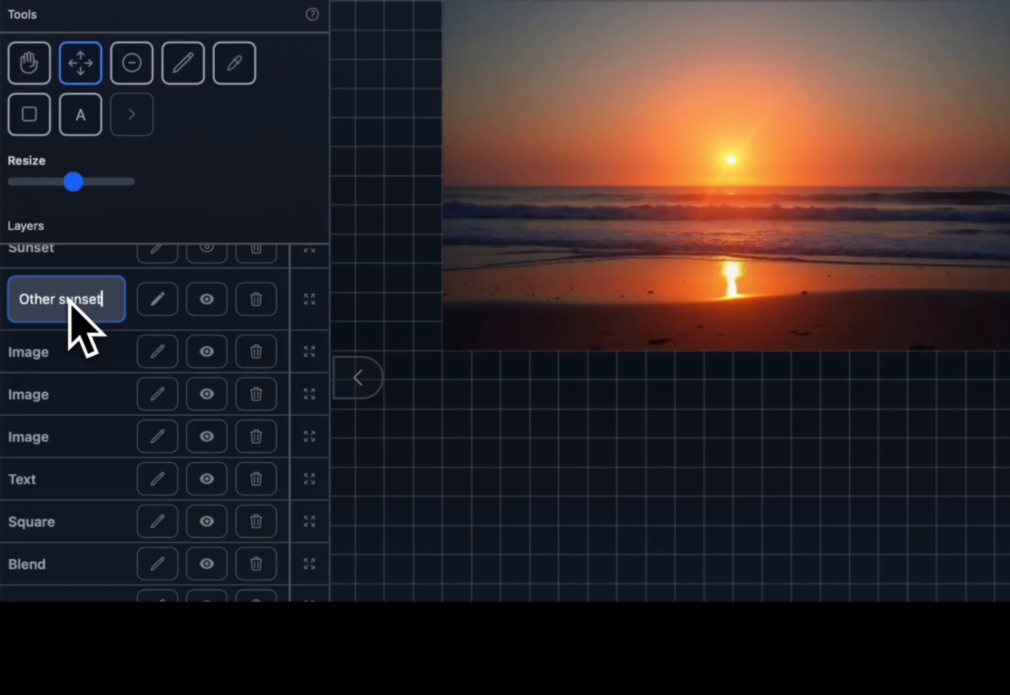
click(147, 298)
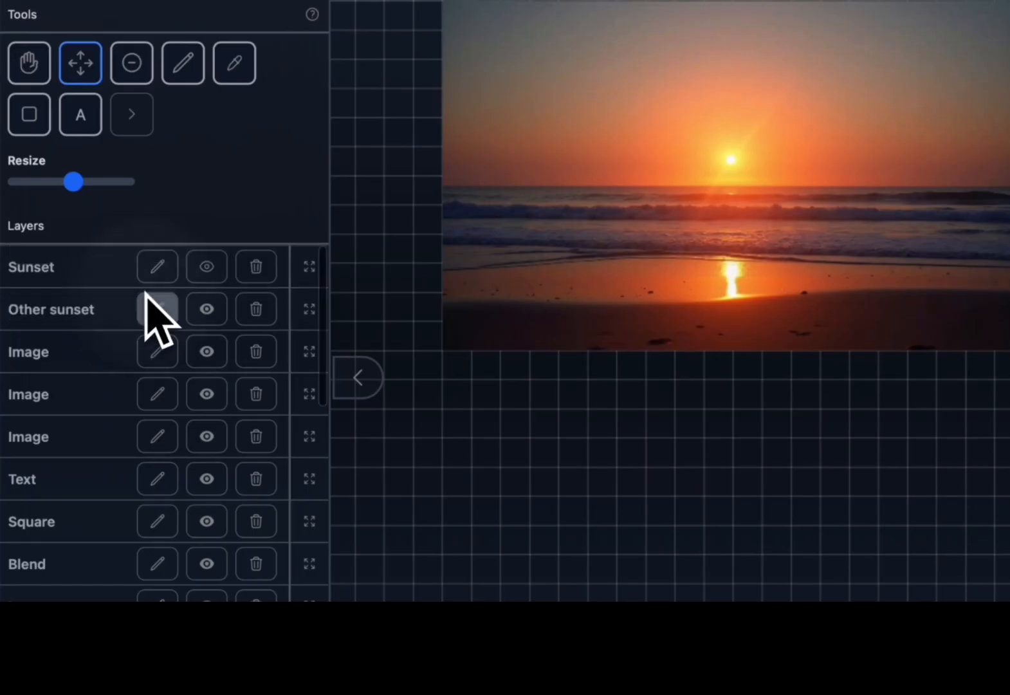
- Show the Sunset layer again and move the Other sunset layer above it in the layer order
click(215, 267)
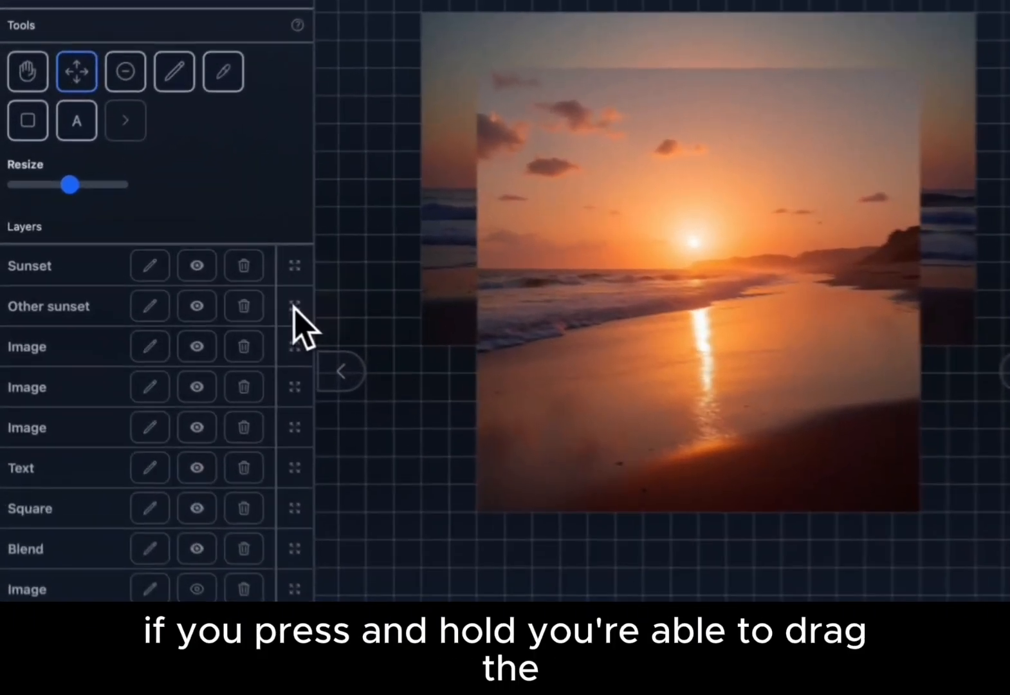
drag(293, 307, 186, 256)
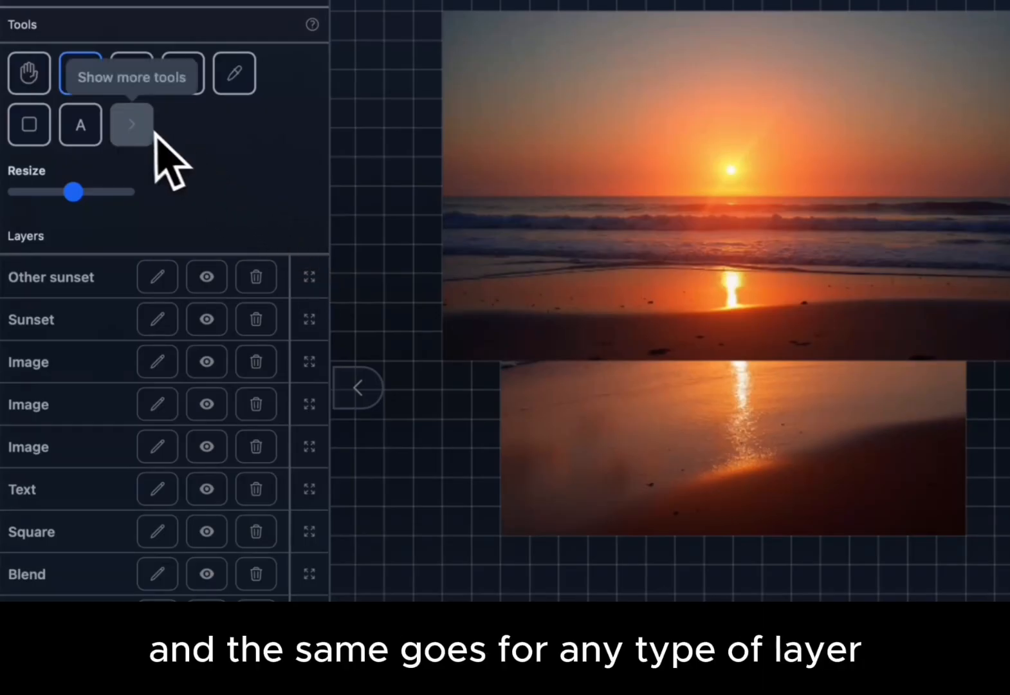
- Erase a round area in the left half of the square sunset image, below the wide image
click(135, 84)
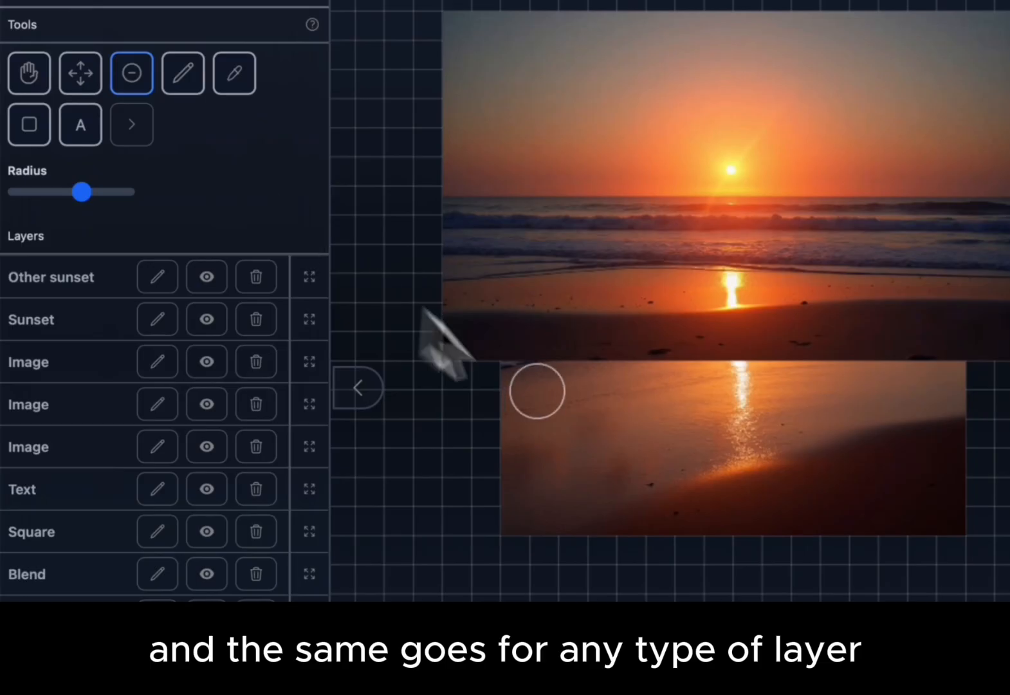
mouse_move(603, 451)
mouse_down()
mouse_move(648, 447)
mouse_move(618, 444)
mouse_up()
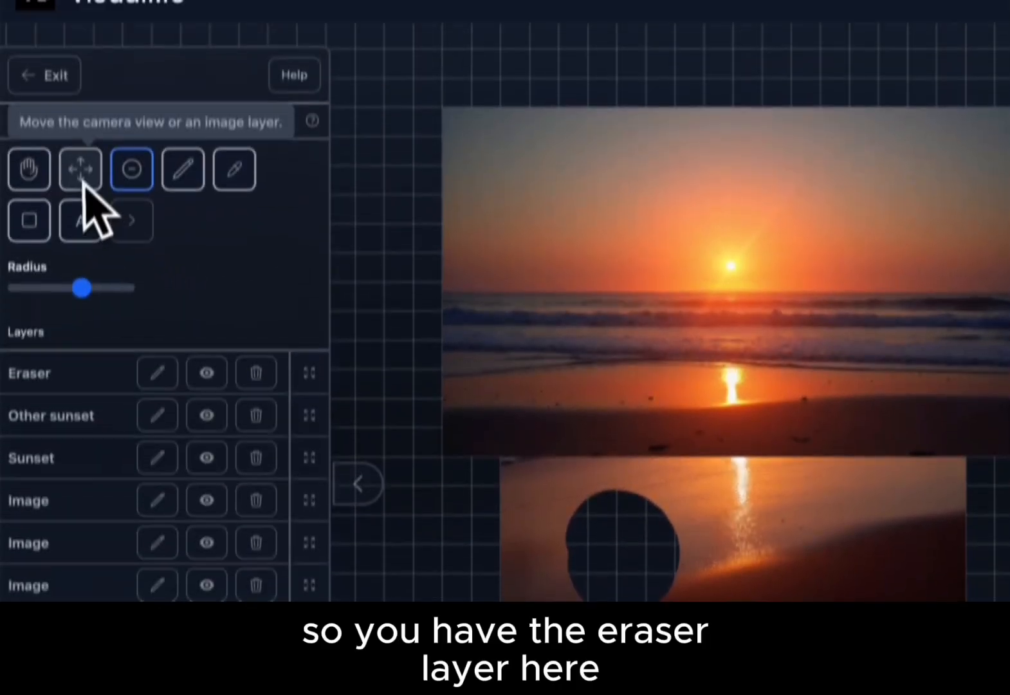
- Move the wide sunset image down over the erased round area of the square sunset image
click(82, 52)
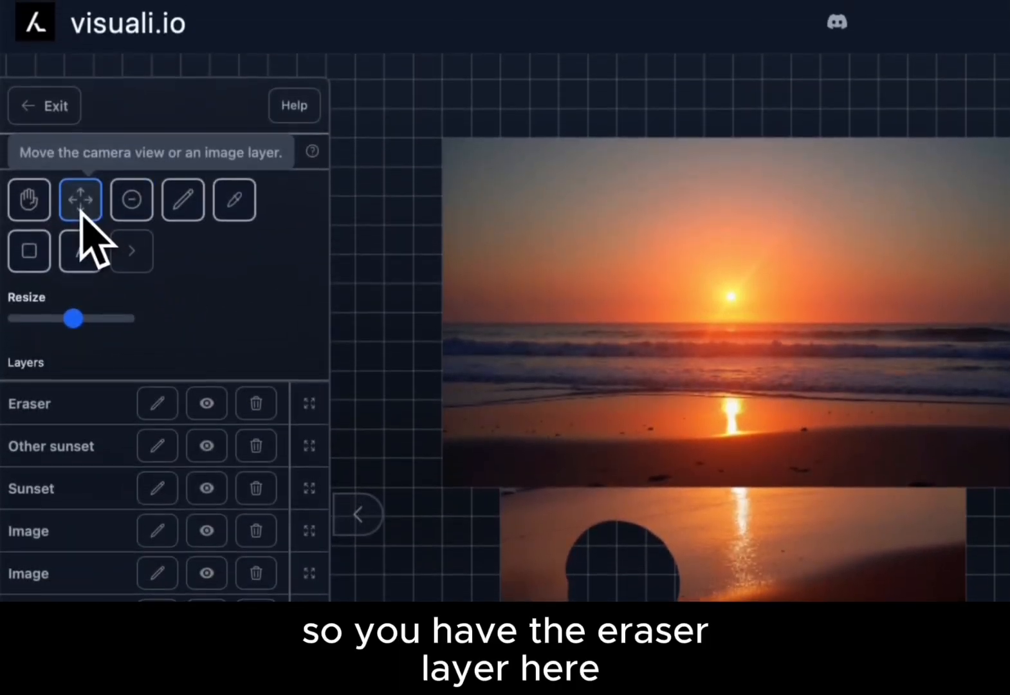
drag(597, 83, 634, 141)
drag(634, 228, 572, 414)
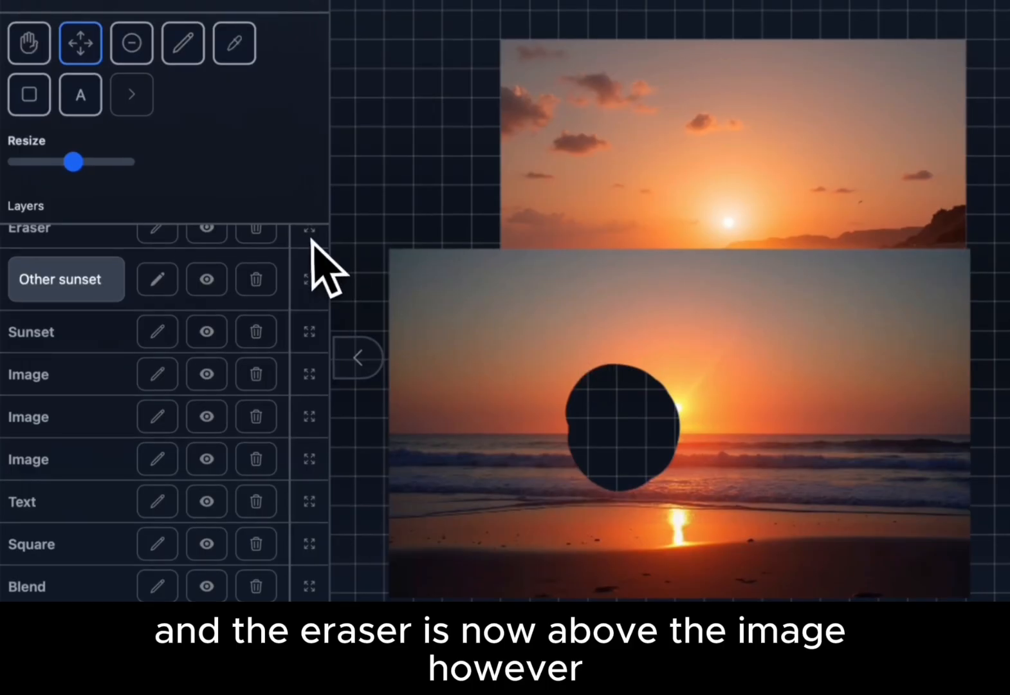
- Move the Eraser layer below the Other sunset layer and shift the wide sunset image up and right so it covers half the erased area
scroll(306, 261, up, 1)
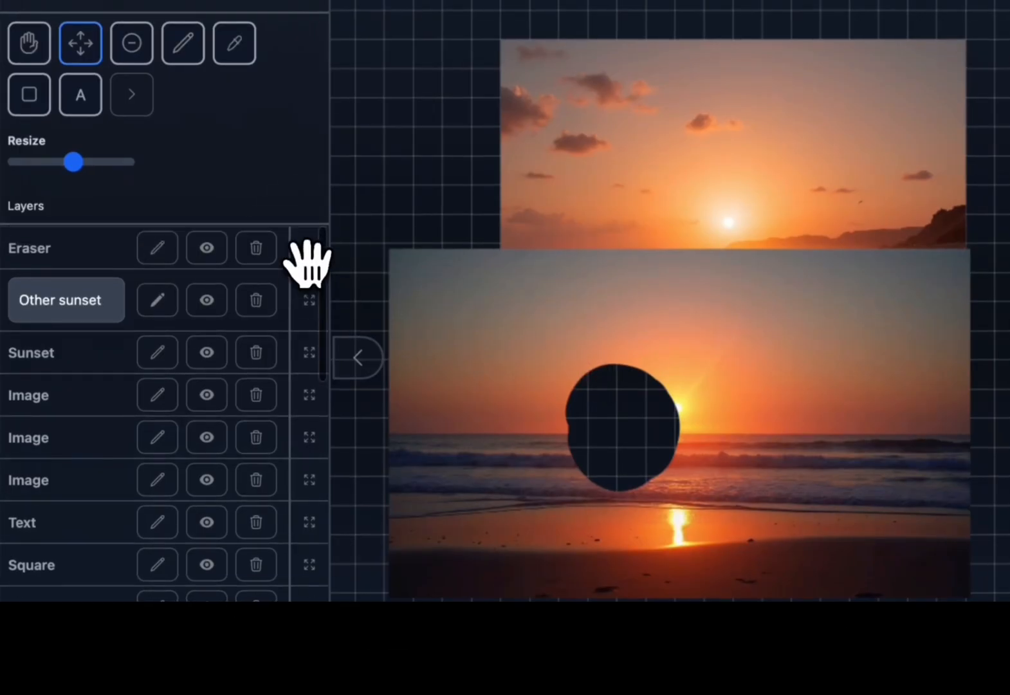
mouse_move(303, 247)
mouse_down()
mouse_move(298, 321)
mouse_move(298, 311)
mouse_up()
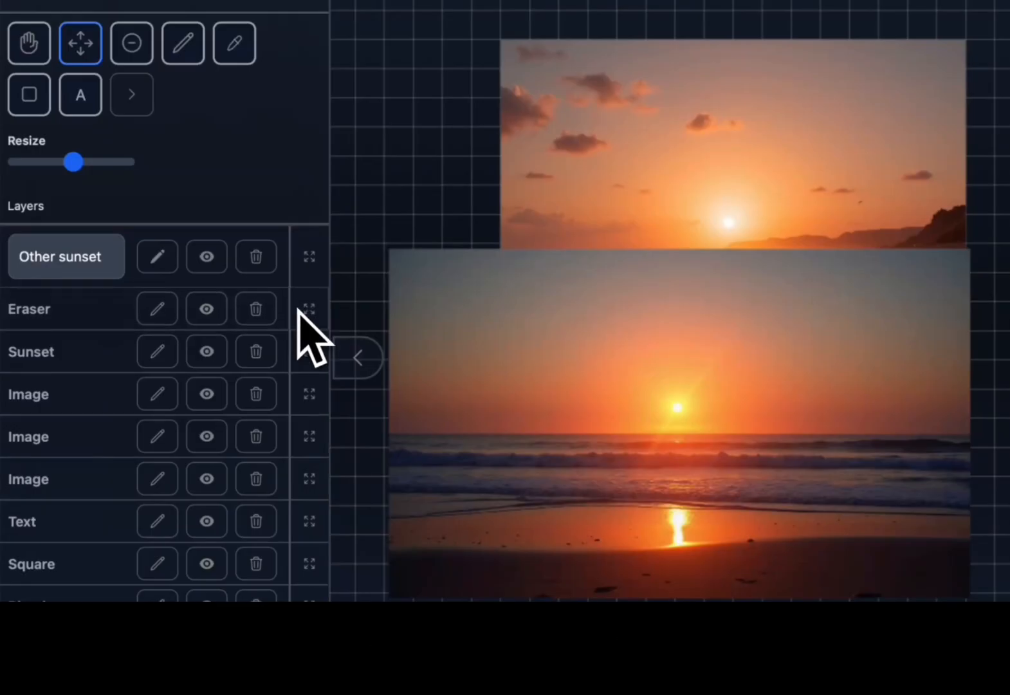
mouse_move(546, 345)
mouse_down()
mouse_move(720, 249)
mouse_move(706, 185)
mouse_move(656, 197)
mouse_up()
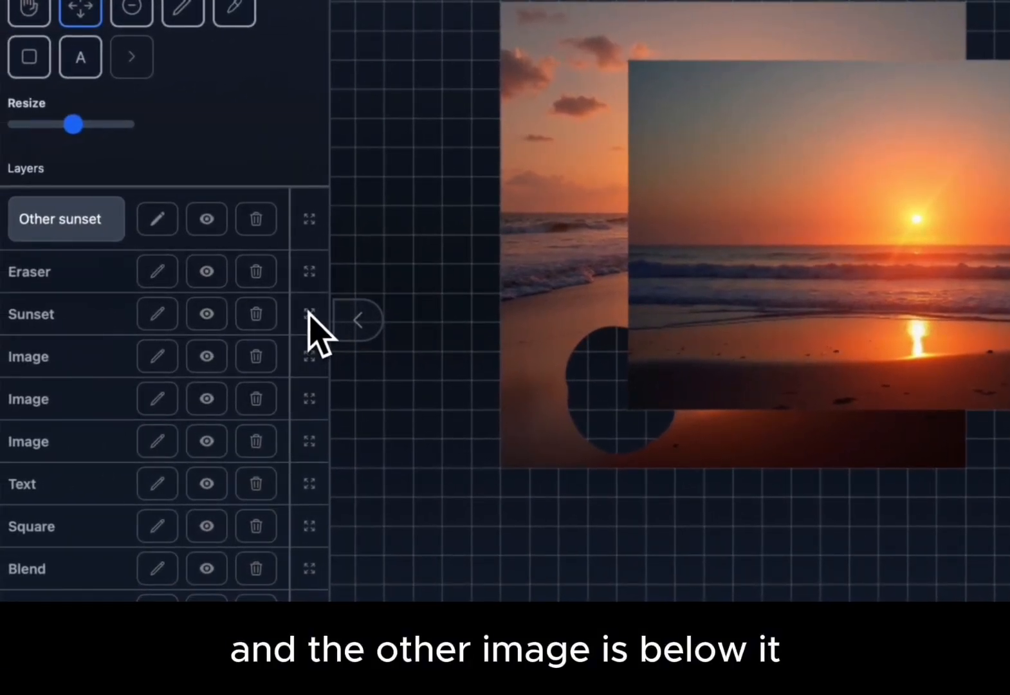
mouse_move(308, 312)
mouse_down()
mouse_move(308, 281)
mouse_move(306, 327)
mouse_move(303, 309)
mouse_up()
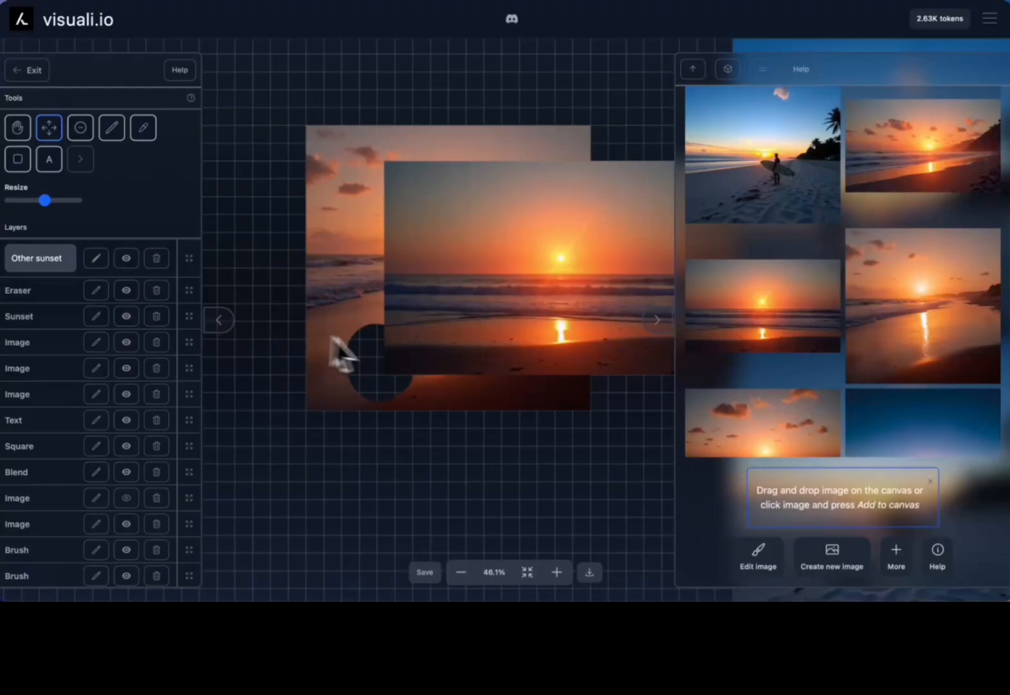
- Look over the images around the beach scene on the canvas and the list of layers
scroll(387, 352, right, 3)
scroll(387, 352, down, 3)
scroll(454, 340, right, 6)
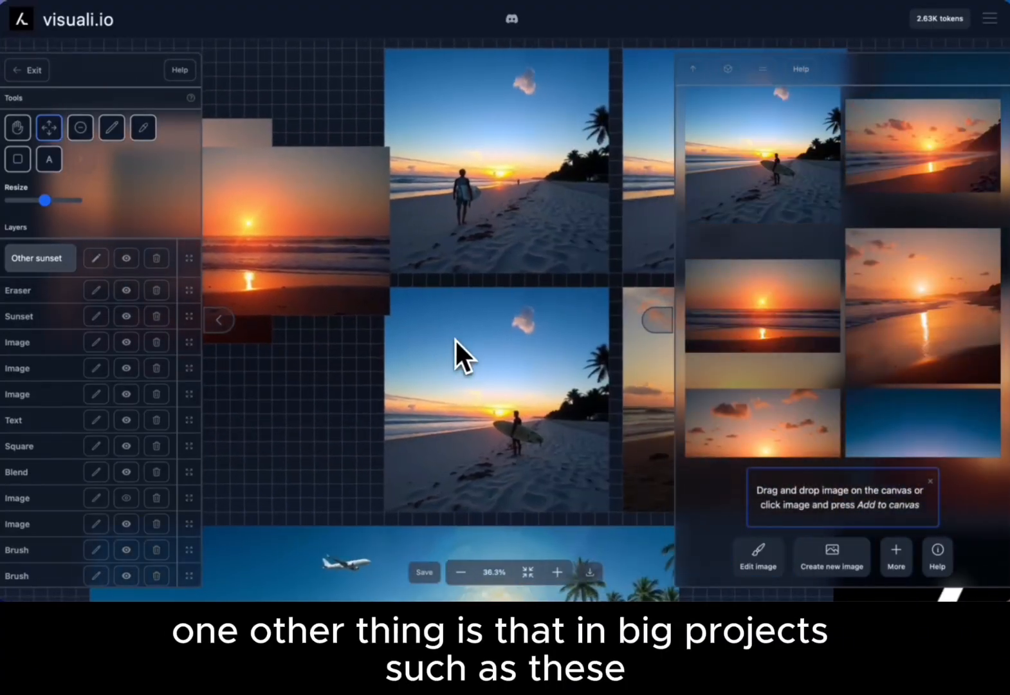
scroll(455, 340, down, 4)
scroll(455, 340, left, 3)
scroll(454, 340, down, 3)
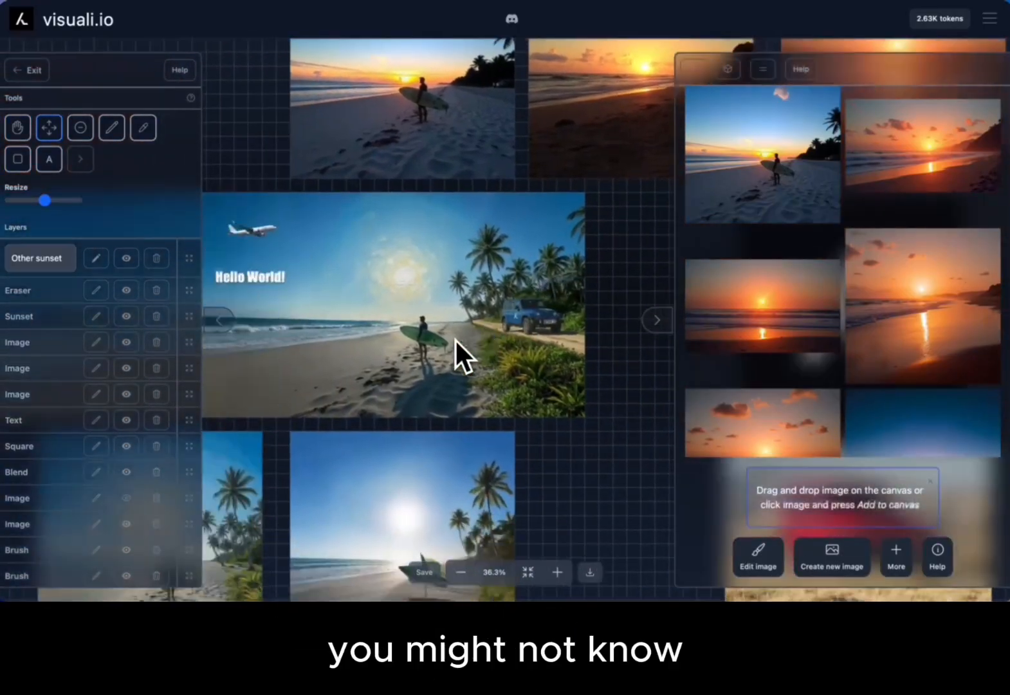
scroll(75, 449, down, 1)
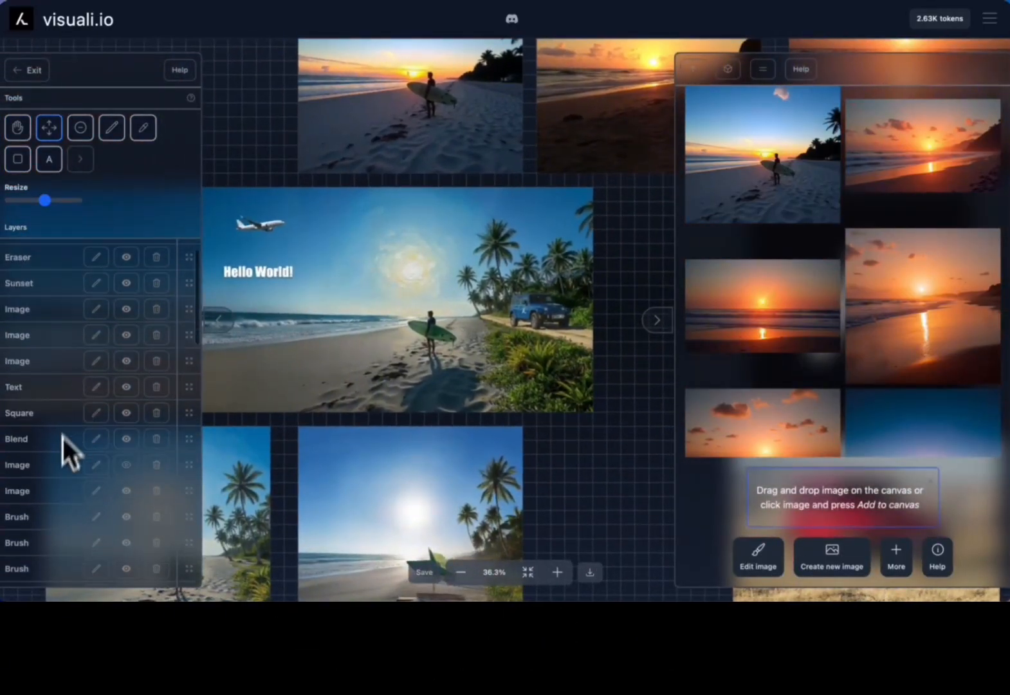
scroll(350, 330, up, 1)
scroll(90, 447, down, 1)
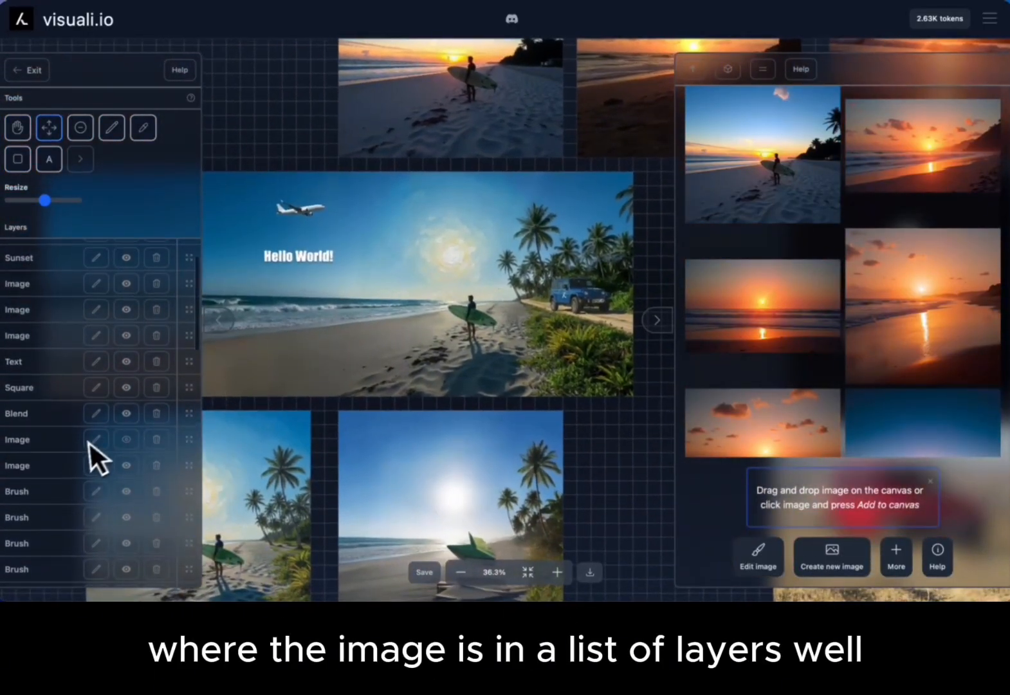
- Find the layer of an image in the beach scene and toggle its visibility off and on
scroll(479, 286, up, 3)
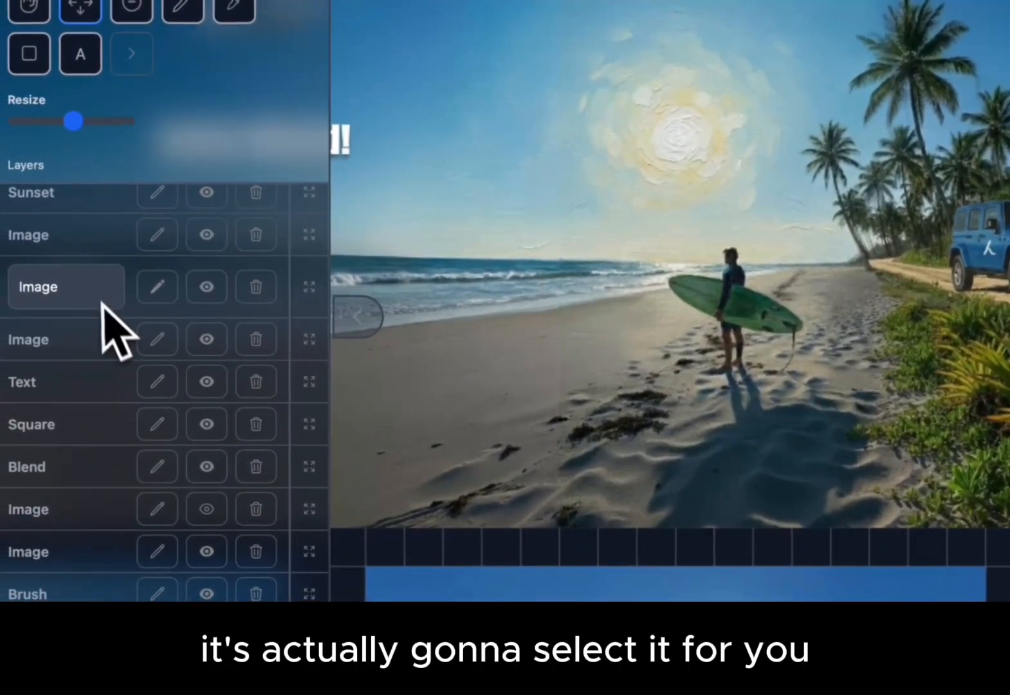
scroll(180, 322, up, 1)
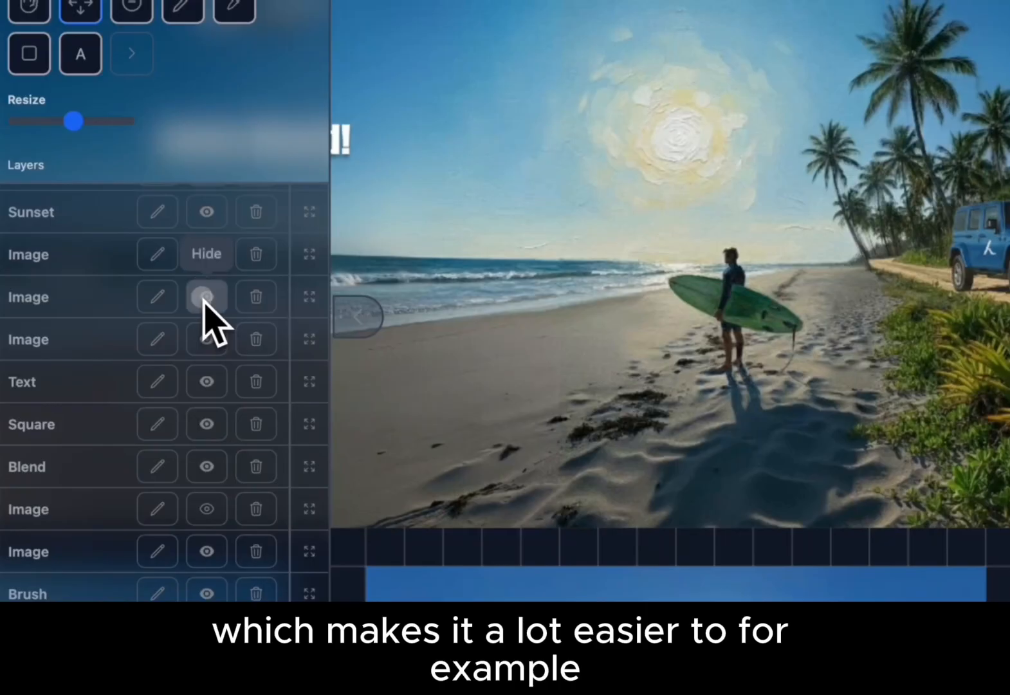
click(205, 296)
click(204, 297)
click(205, 296)
click(205, 297)
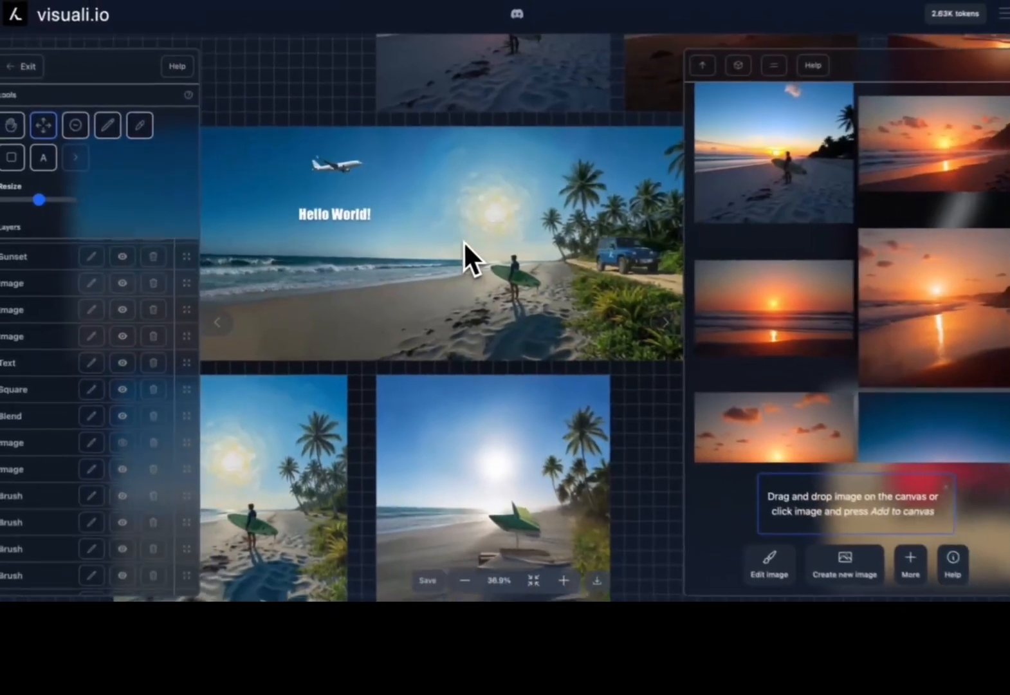
- Save the project
scroll(459, 240, up, 1)
scroll(460, 240, right, 1)
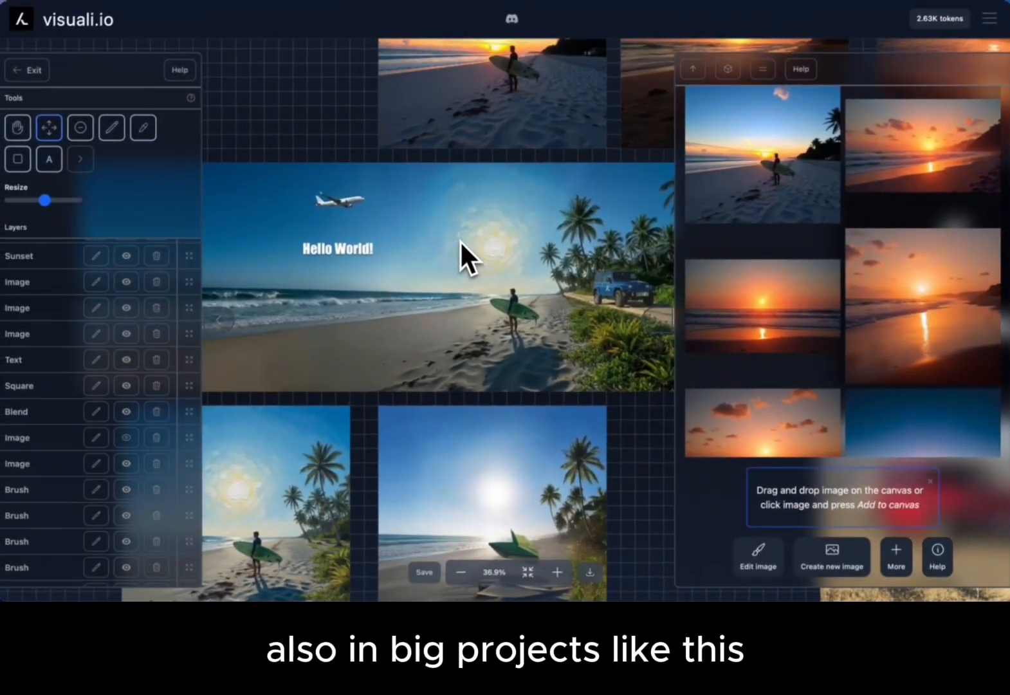
scroll(461, 240, down, 3)
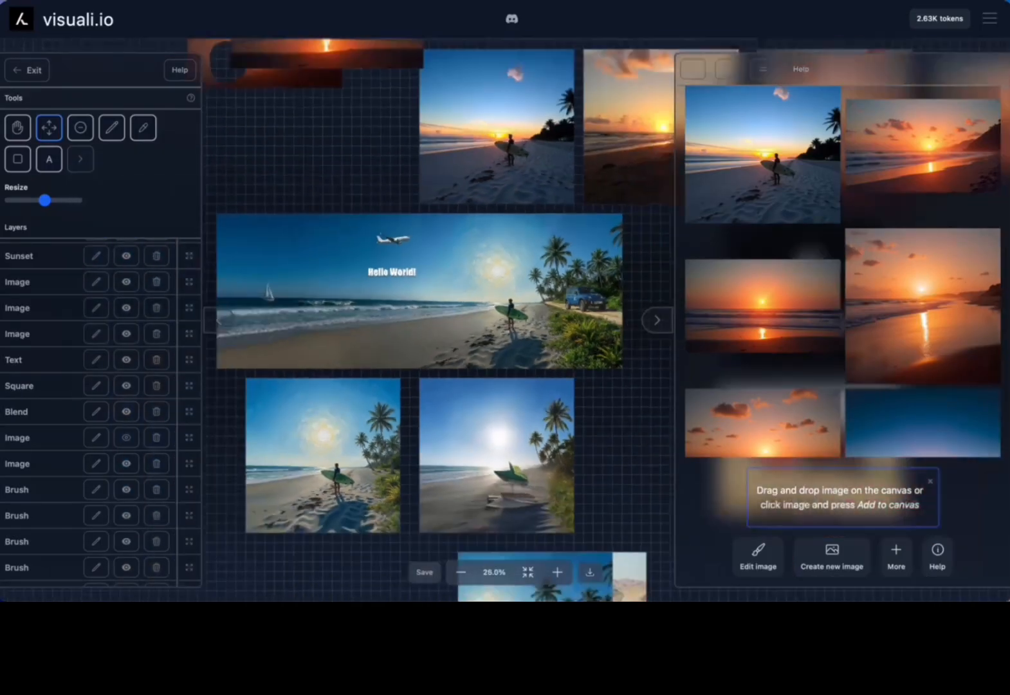
scroll(460, 240, up, 1)
scroll(460, 240, left, 1)
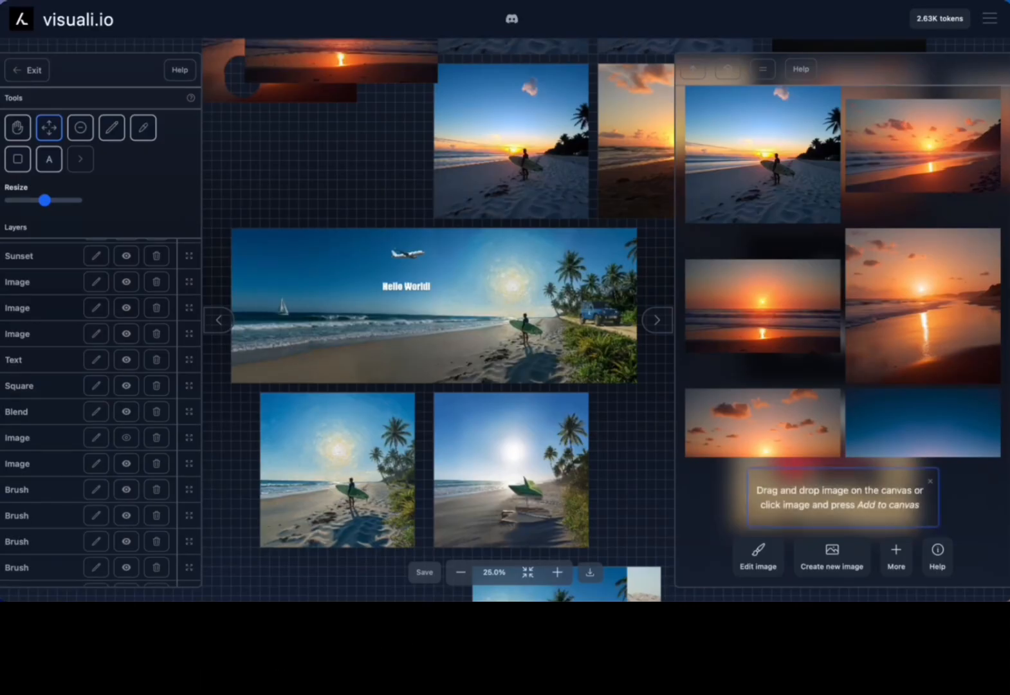
scroll(459, 244, up, 3)
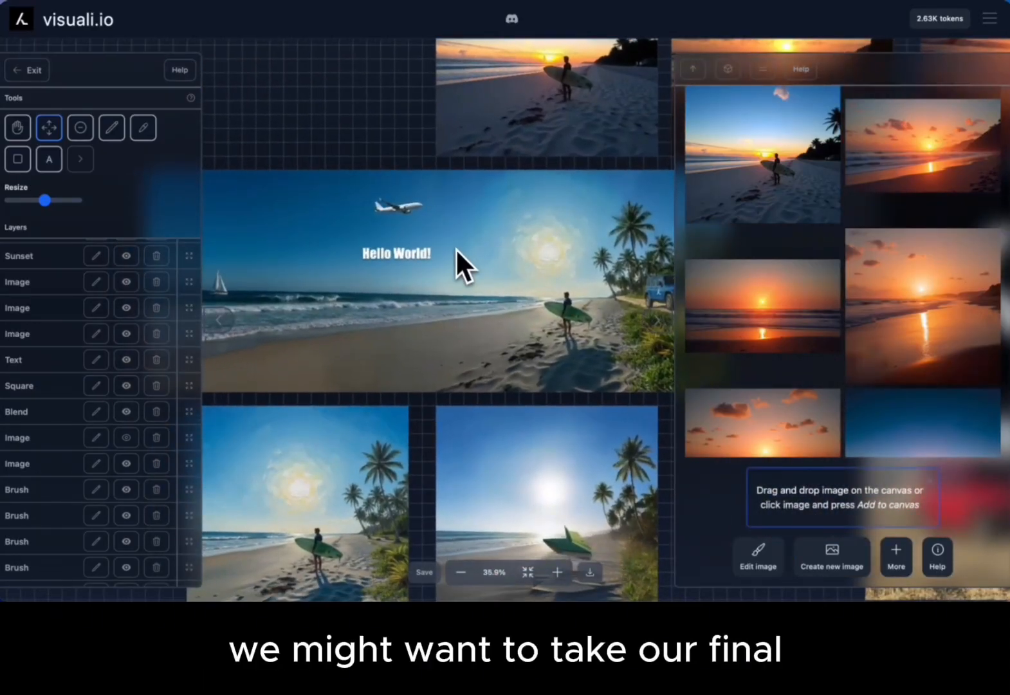
scroll(453, 253, down, 1)
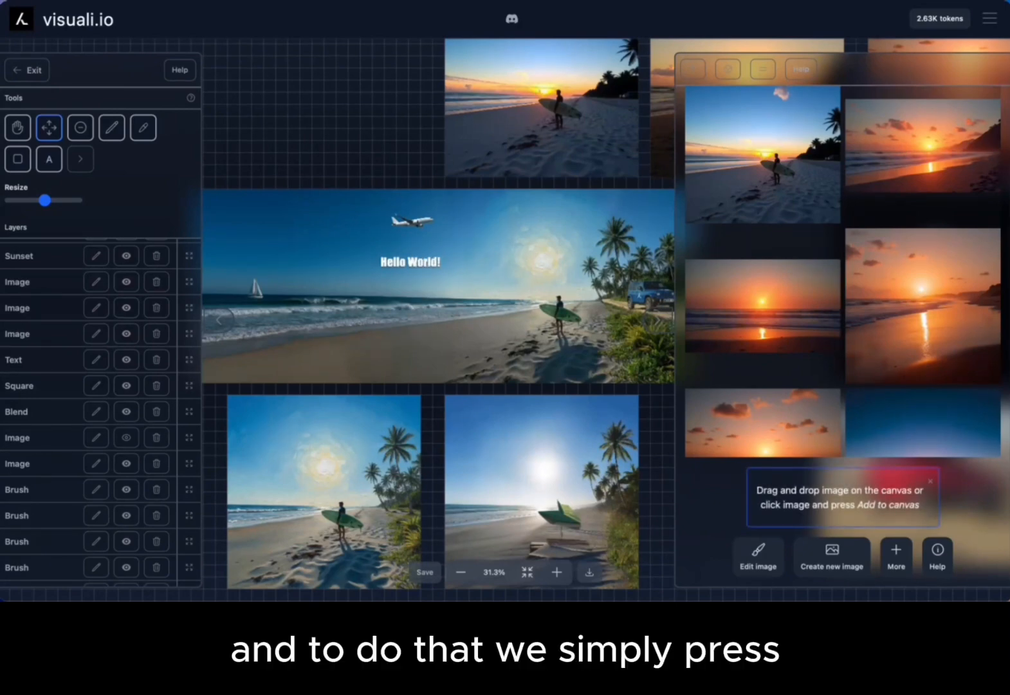
scroll(425, 312, down, 3)
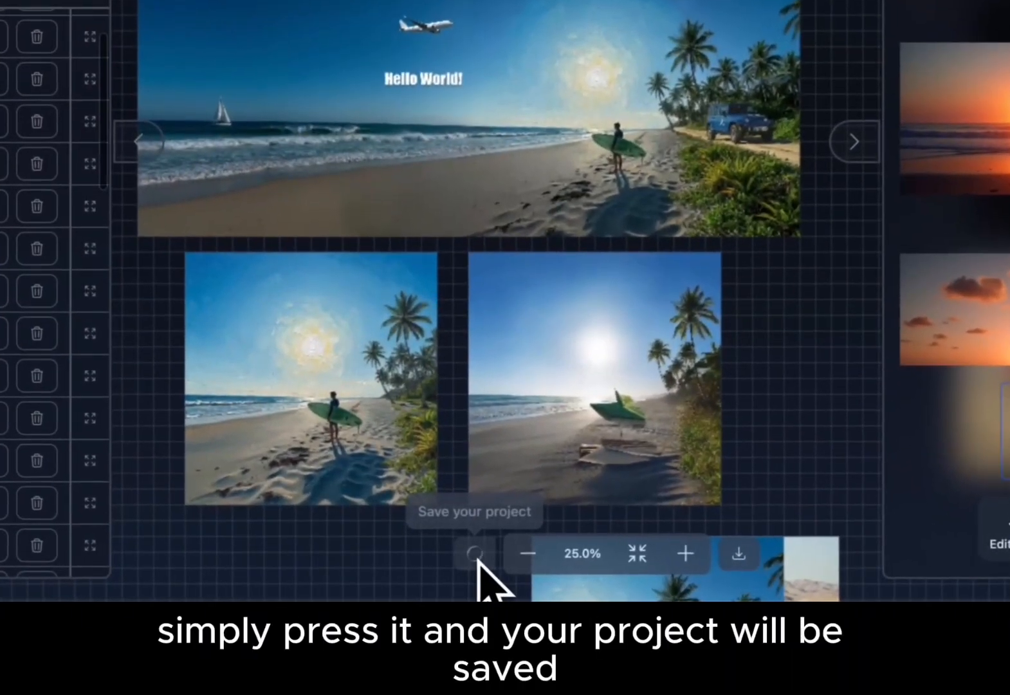
click(425, 575)
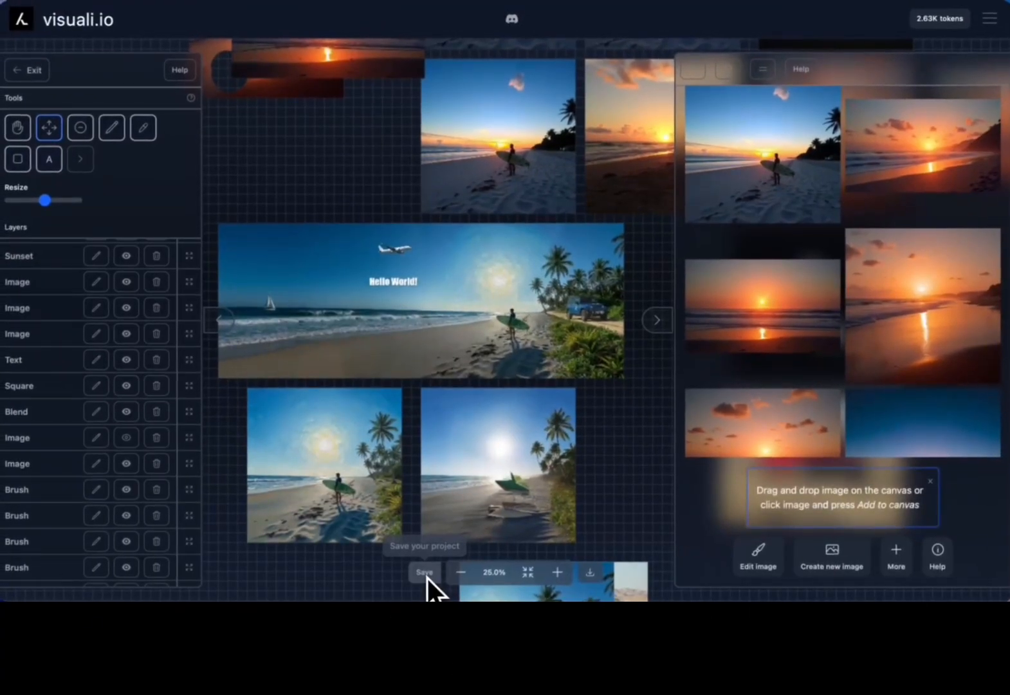
- Examine the canvas for images that do not belong to the wide beach scene with the Hello World! text
scroll(452, 362, left, 3)
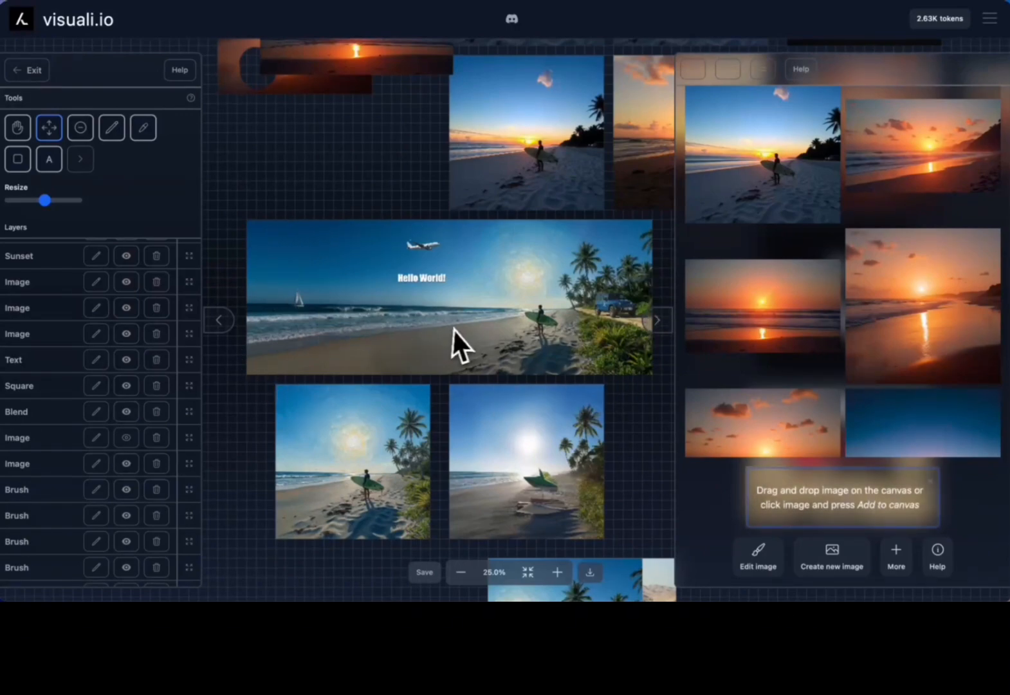
scroll(458, 326, right, 3)
scroll(457, 326, up, 3)
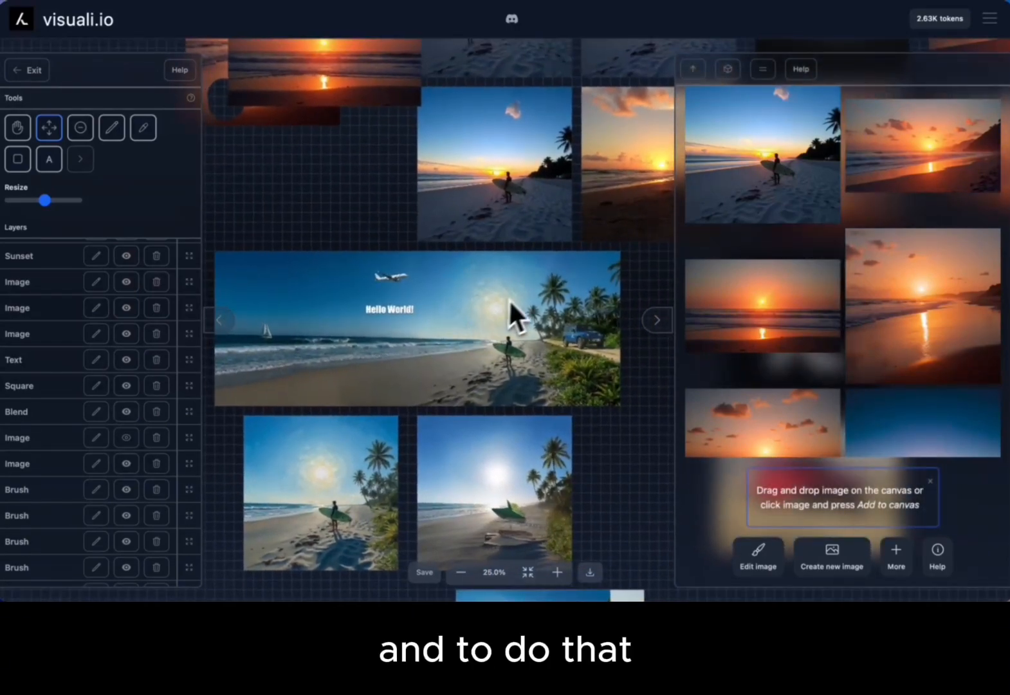
scroll(509, 298, right, 5)
scroll(508, 297, up, 4)
scroll(524, 293, down, 3)
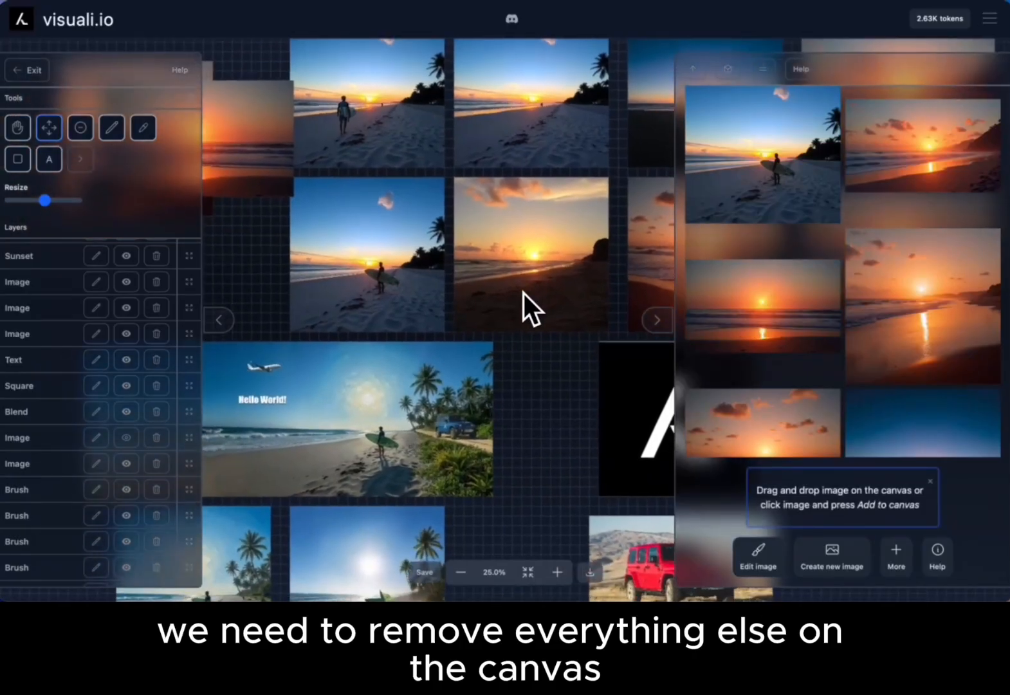
scroll(524, 293, right, 2)
scroll(524, 294, left, 3)
scroll(523, 294, left, 3)
scroll(524, 293, down, 1)
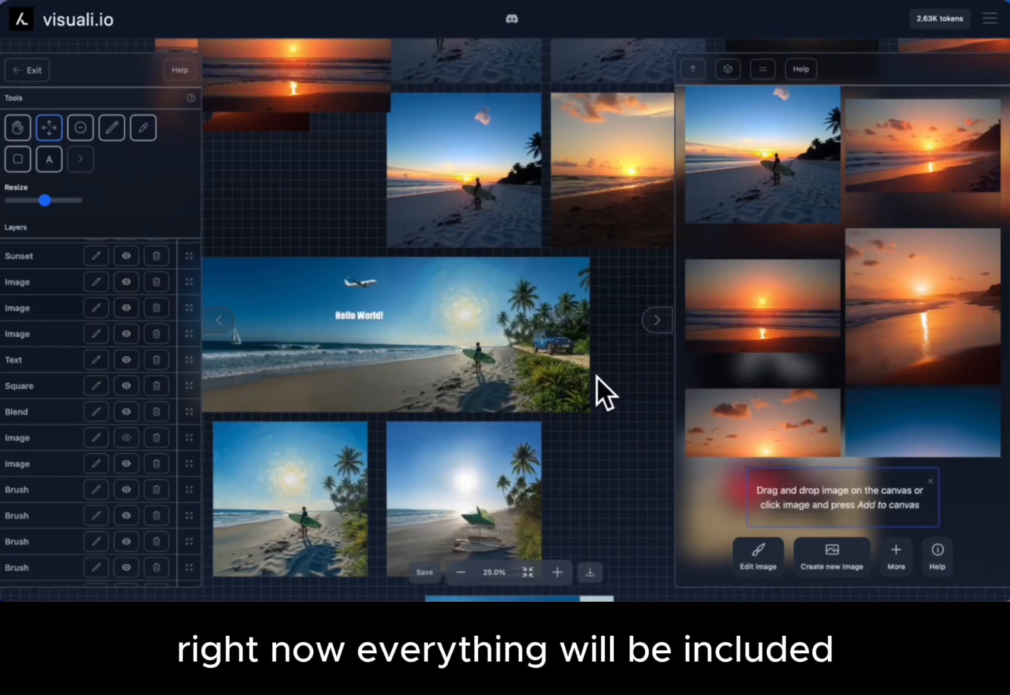
scroll(597, 377, right, 3)
scroll(598, 377, up, 1)
scroll(515, 331, left, 3)
scroll(515, 331, down, 1)
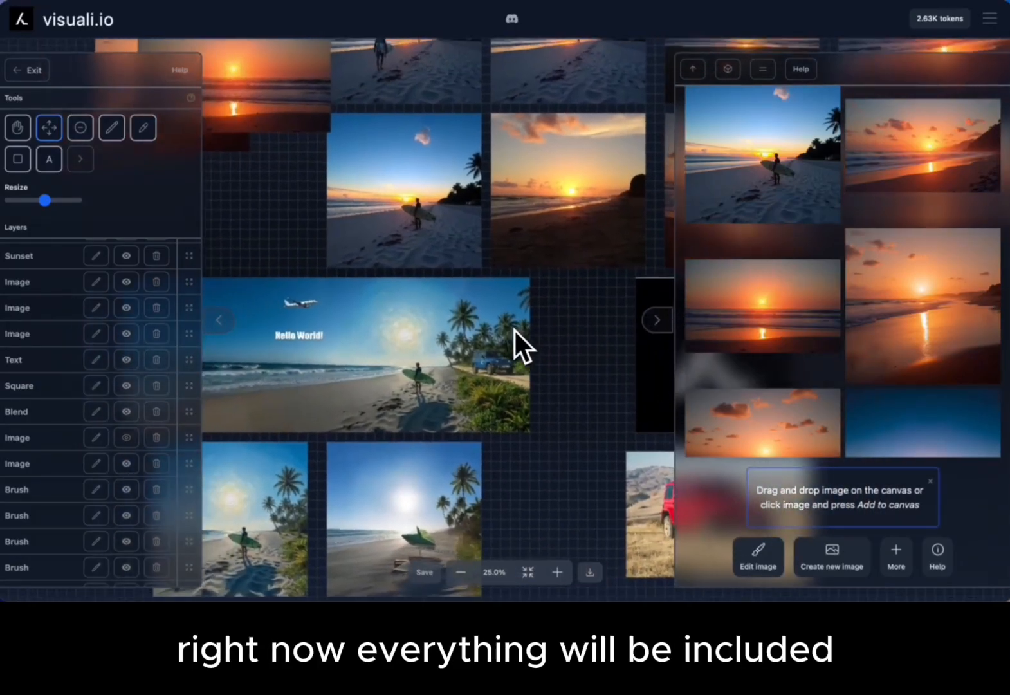
scroll(514, 328, left, 3)
scroll(513, 328, up, 1)
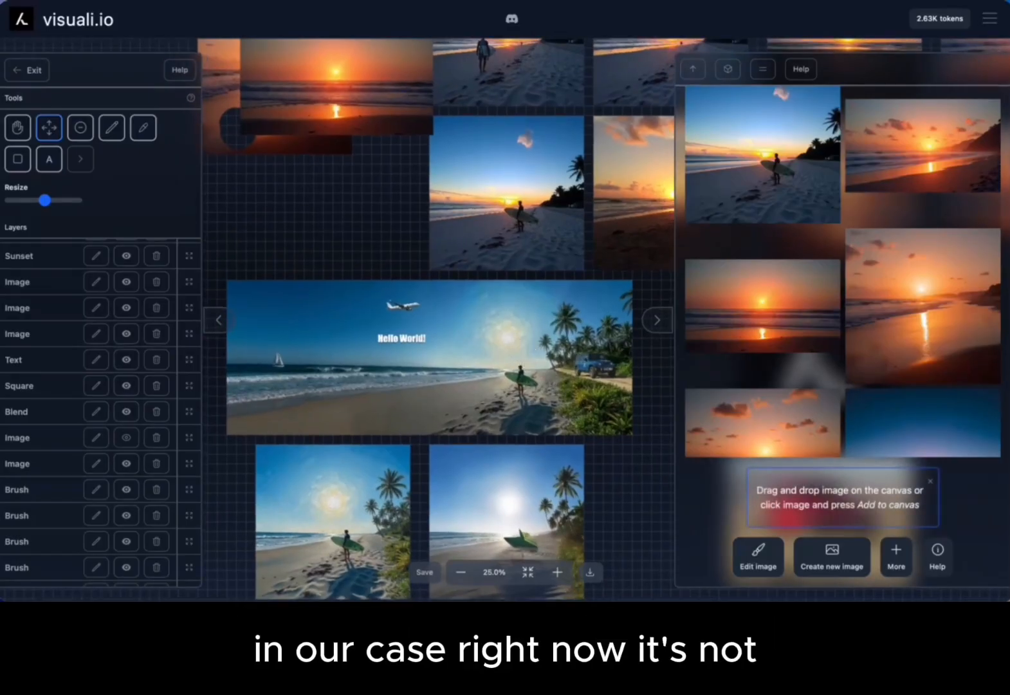
scroll(425, 322, down, 2)
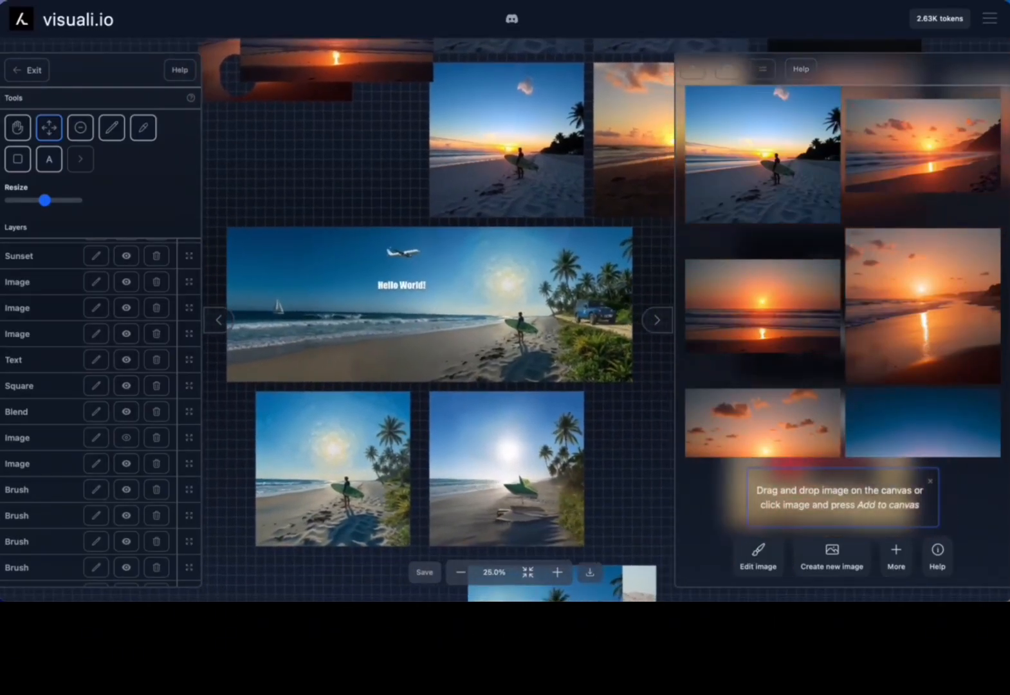
scroll(515, 330, up, 2)
scroll(515, 331, right, 3)
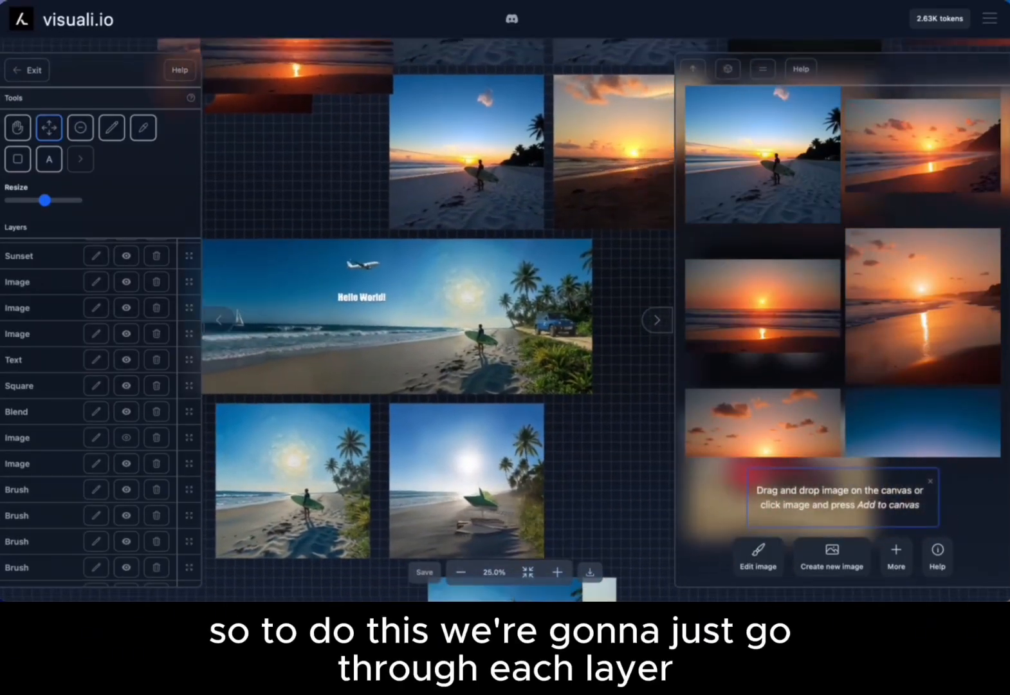
- Delete all layers that are not part of the wide beach scene, leaving only that image on the canvas
scroll(107, 484, down, 5)
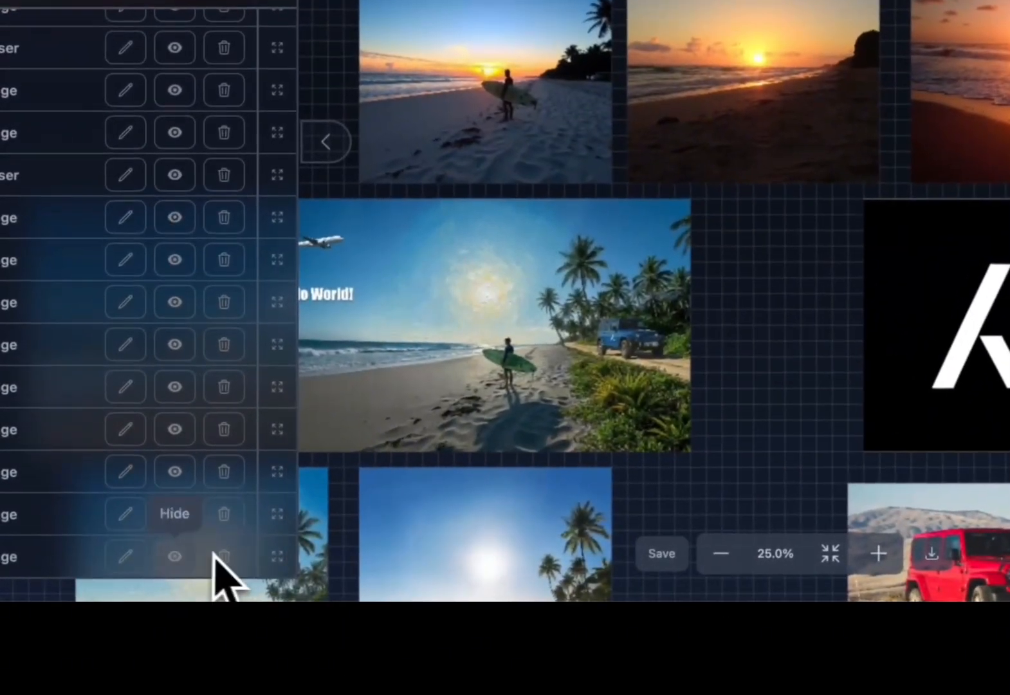
click(156, 568)
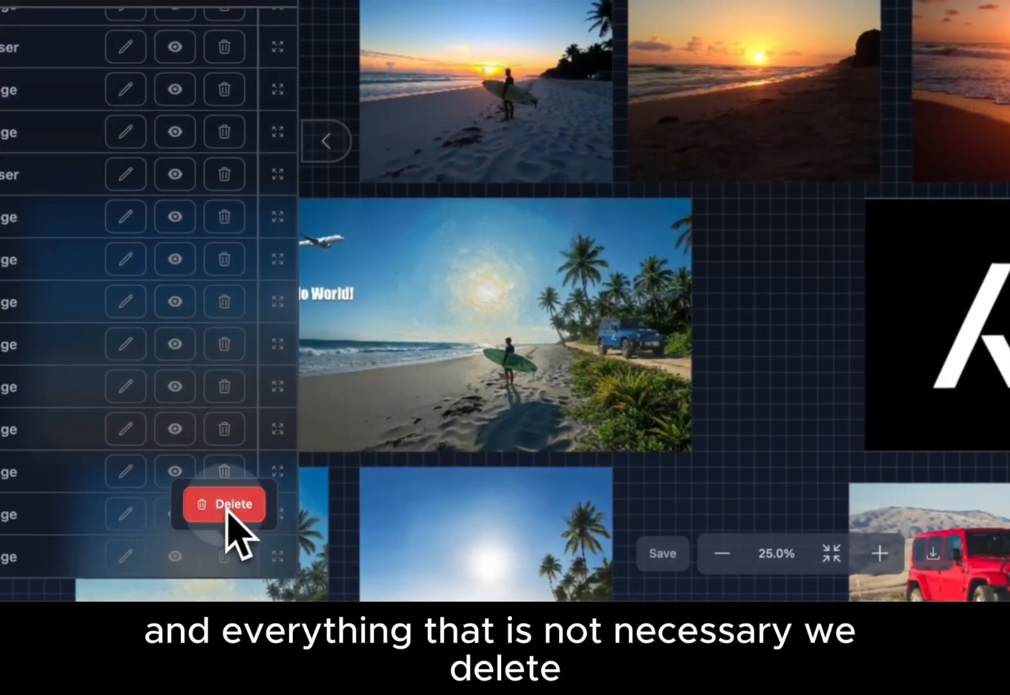
click(227, 505)
click(175, 557)
click(175, 557)
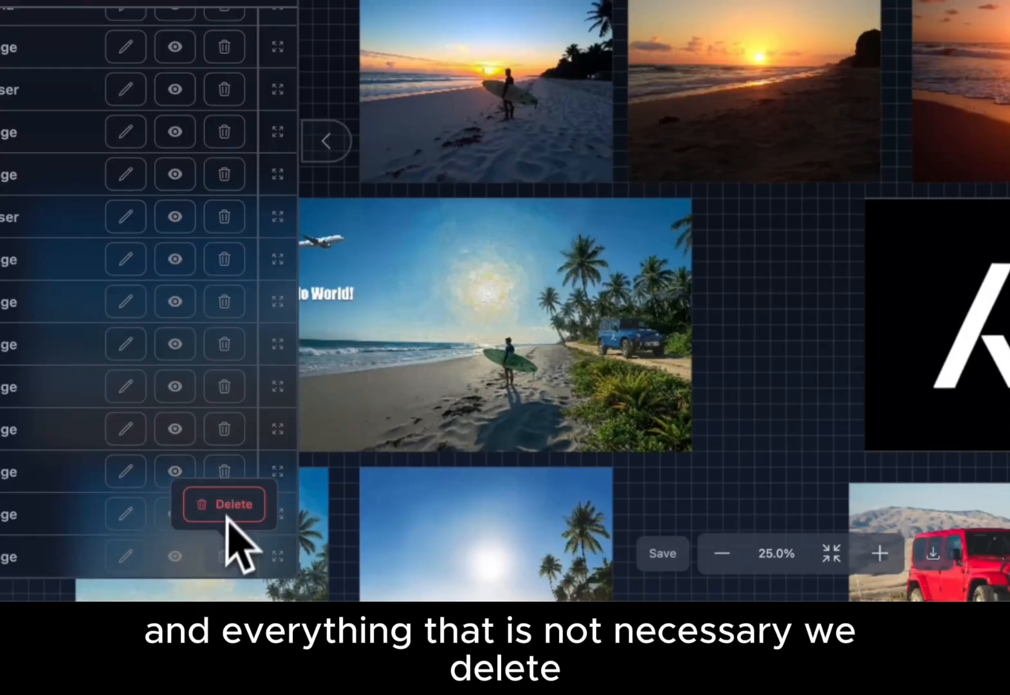
click(226, 515)
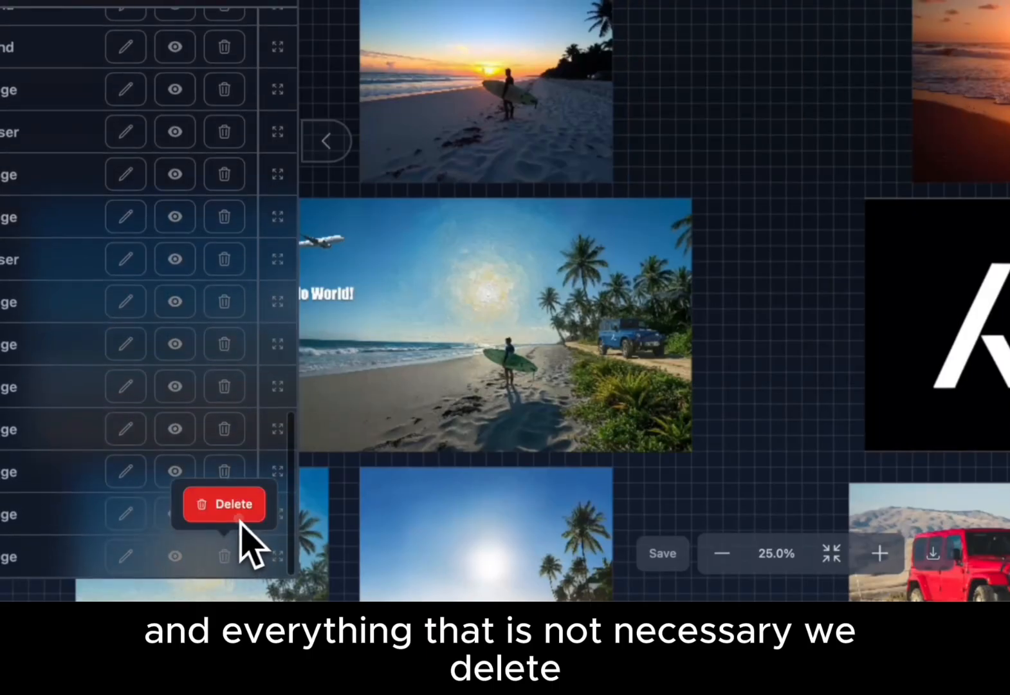
click(239, 518)
click(225, 557)
click(243, 515)
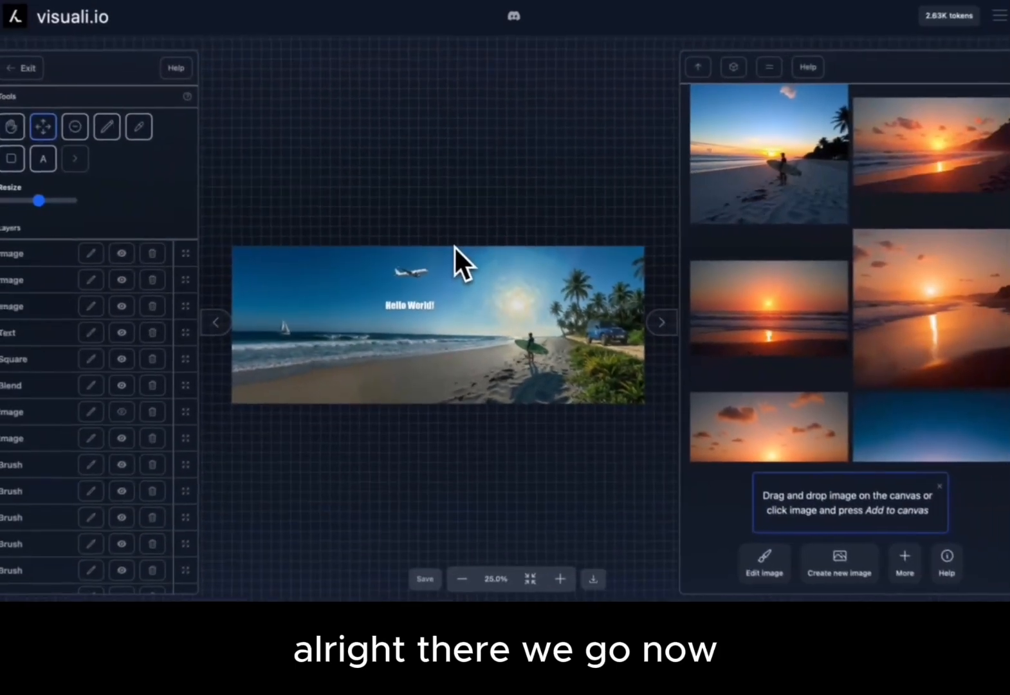
scroll(453, 245, down, 1)
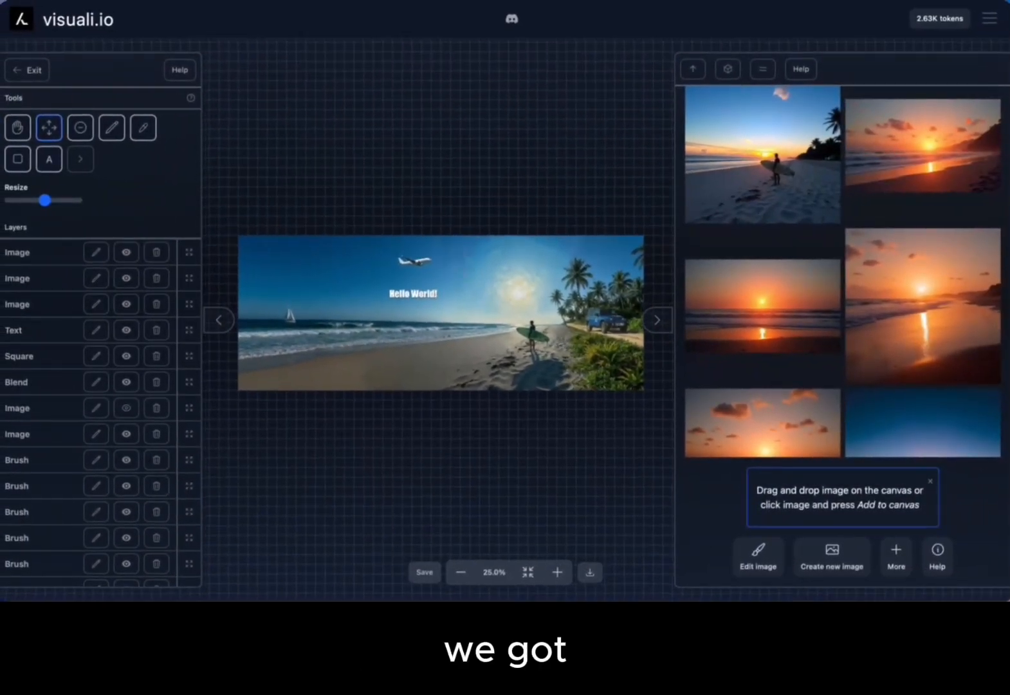
scroll(440, 313, right, 1)
scroll(441, 313, up, 1)
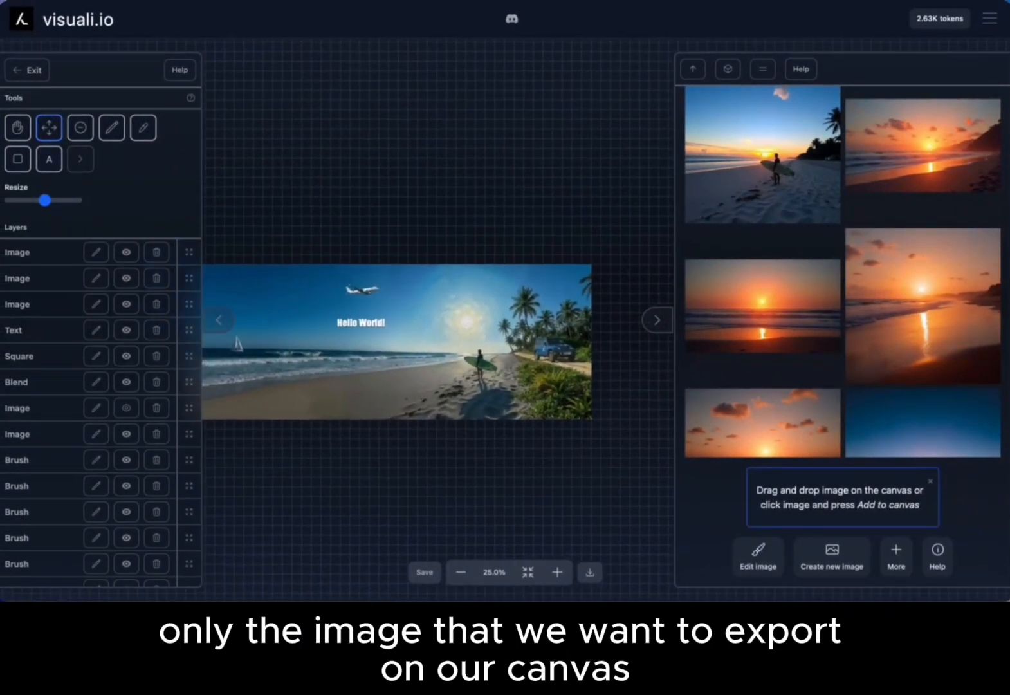
- Download the canvas with the wide Hello World! beach scene as an image
scroll(441, 313, left, 1)
scroll(444, 265, up, 3)
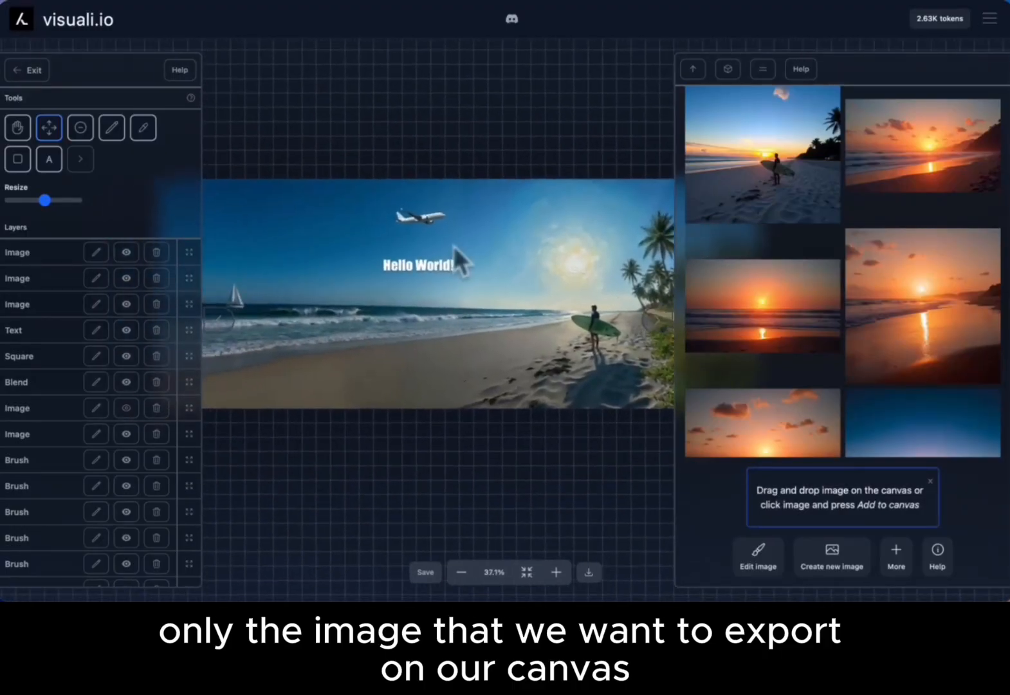
scroll(442, 264, down, 3)
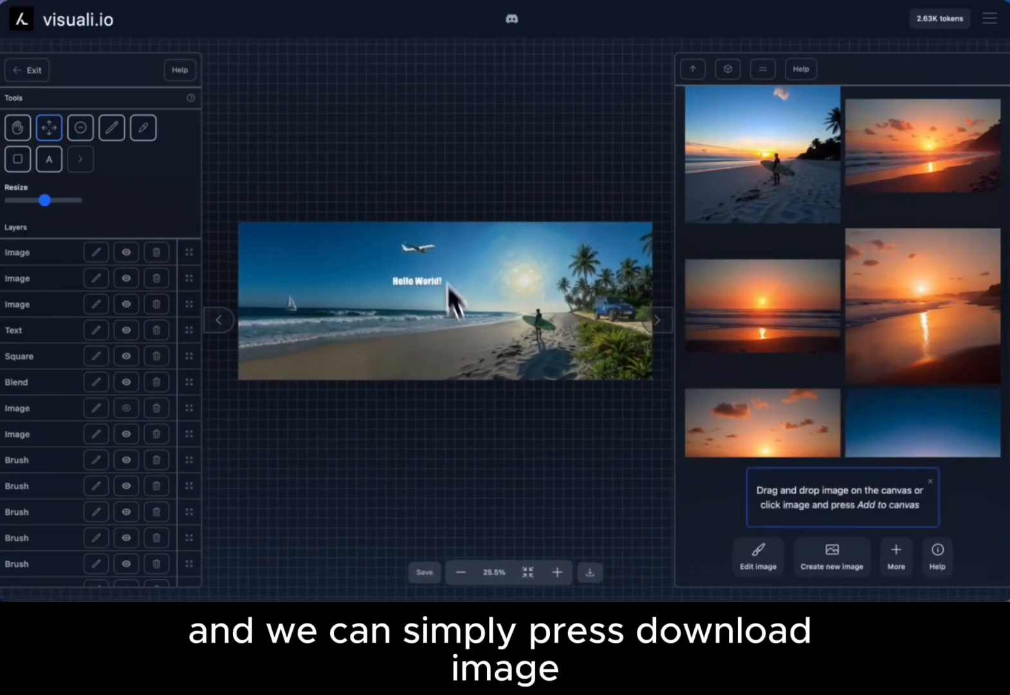
click(590, 574)
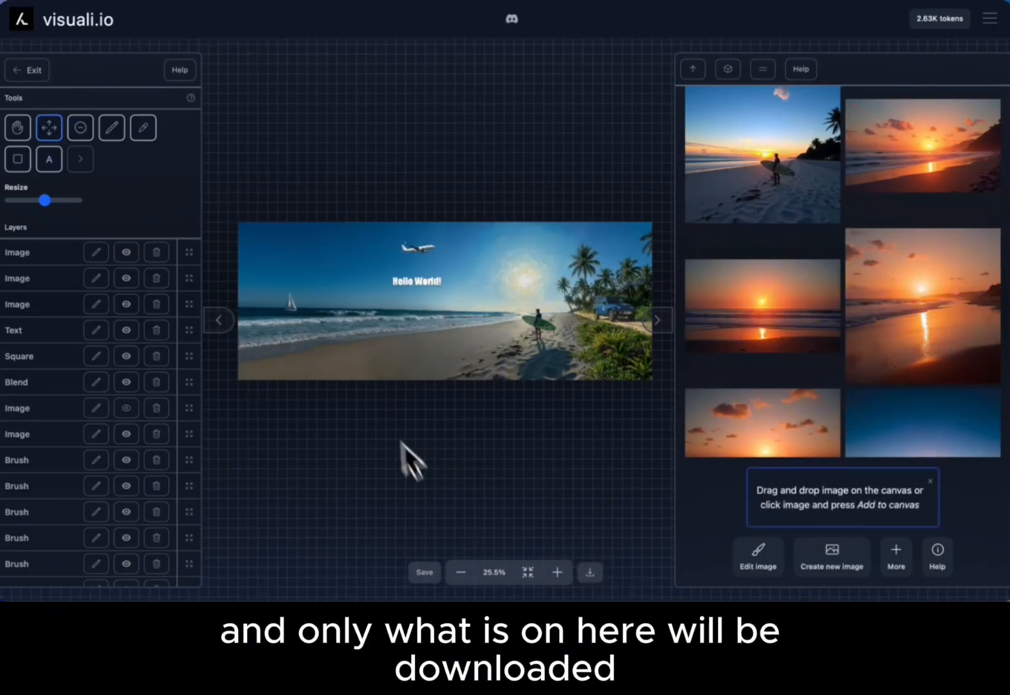
- Examine the resolution of the wide beach scene up close, from the surfer and jeep to the airplane and Hello World! text
scroll(503, 293, up, 6)
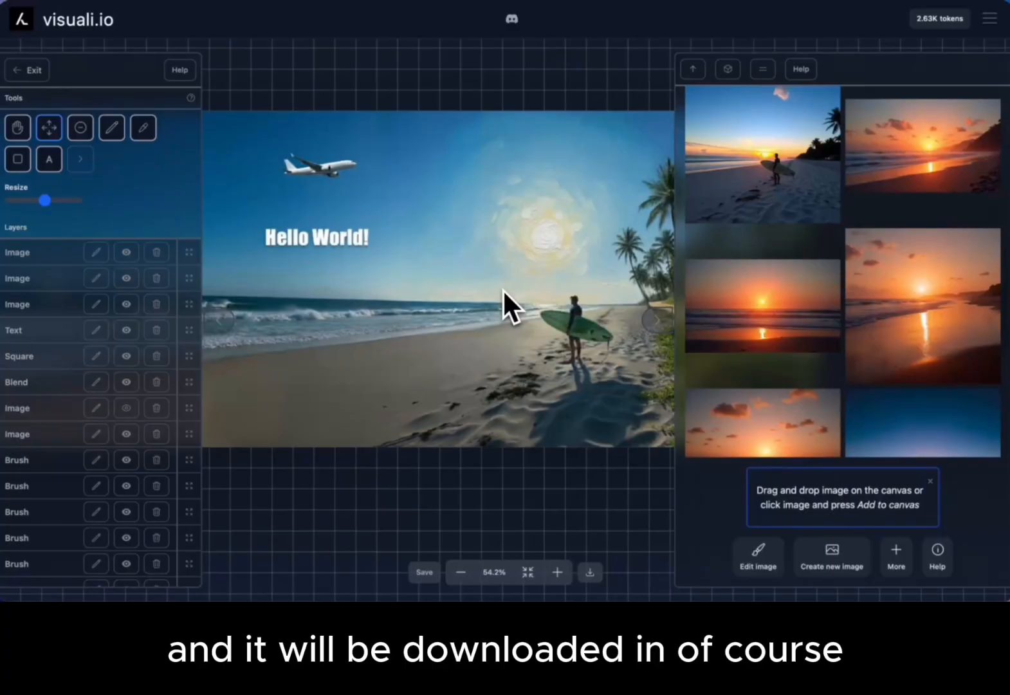
scroll(504, 291, up, 4)
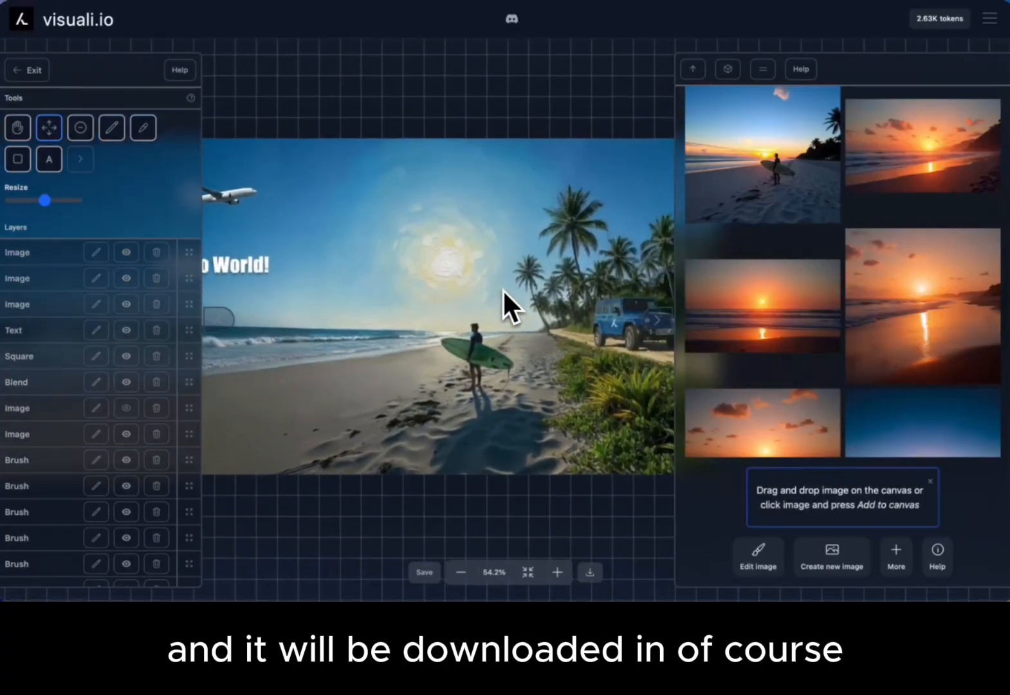
scroll(502, 289, right, 2)
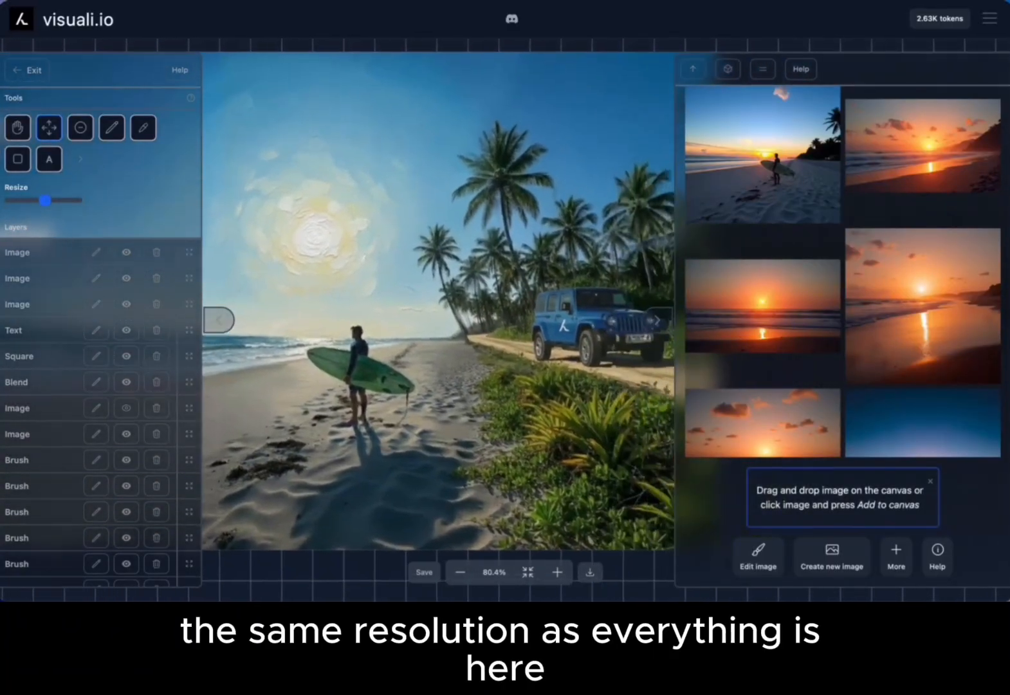
scroll(502, 289, left, 4)
scroll(502, 296, left, 5)
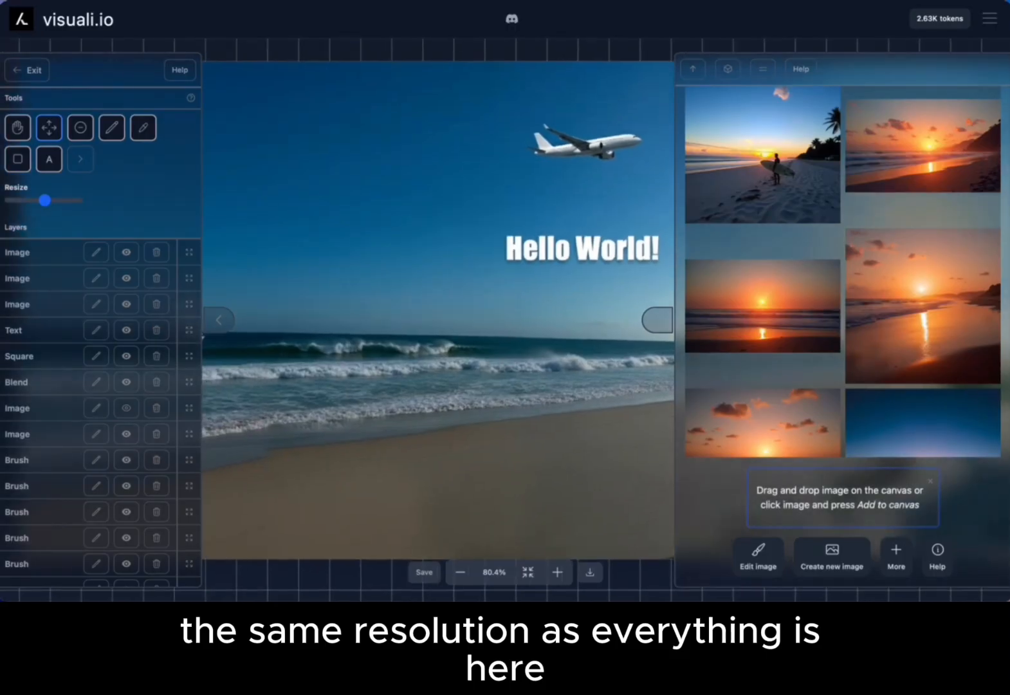
scroll(502, 306, down, 3)
scroll(572, 261, right, 1)
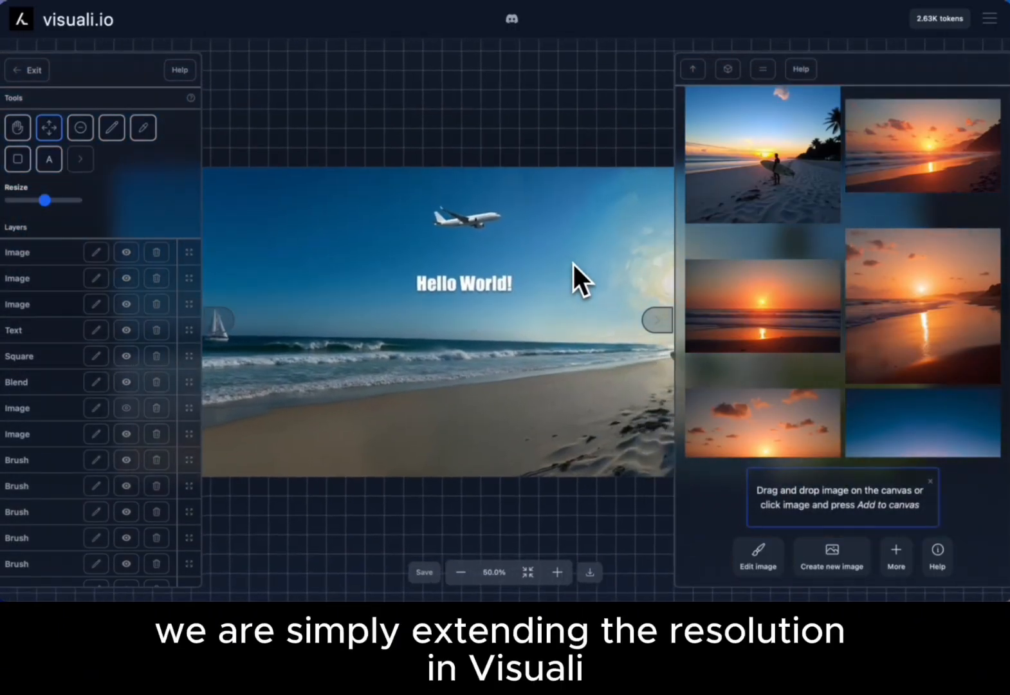
scroll(535, 304, down, 3)
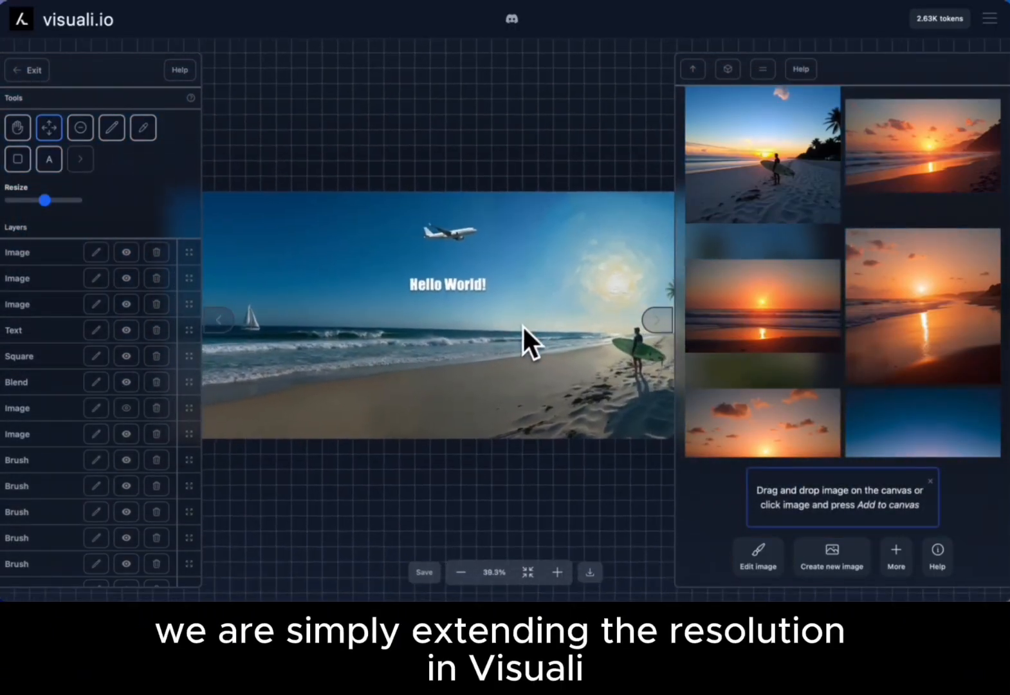
scroll(522, 327, down, 2)
scroll(521, 327, right, 2)
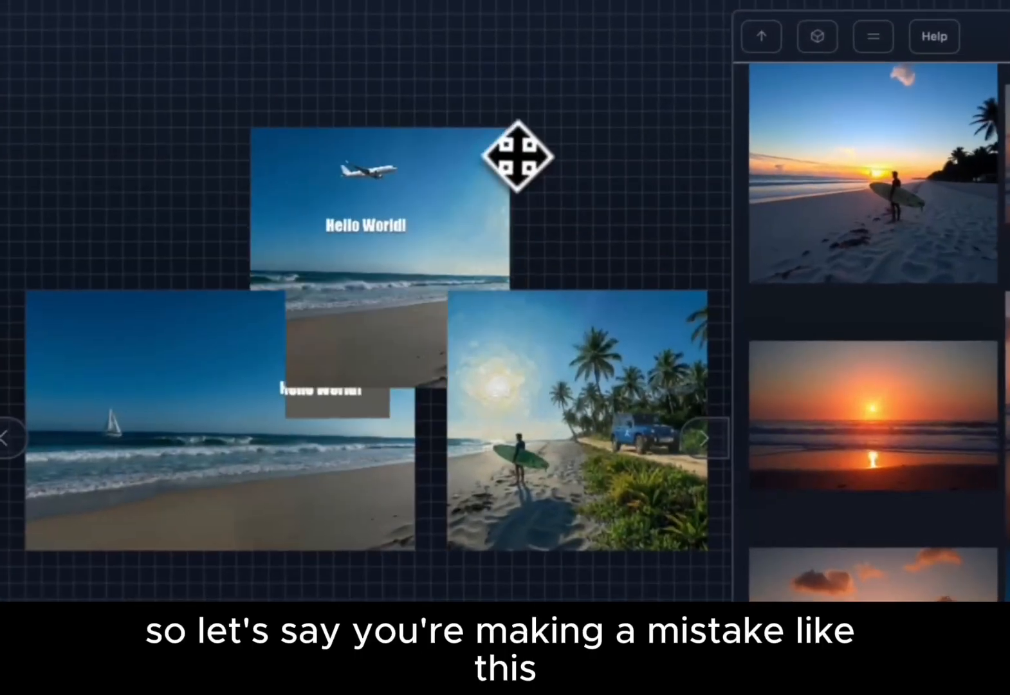
- Undo the accidental move of the beach scene's middle image section, redo it, and undo it again
key(ctrl+z)
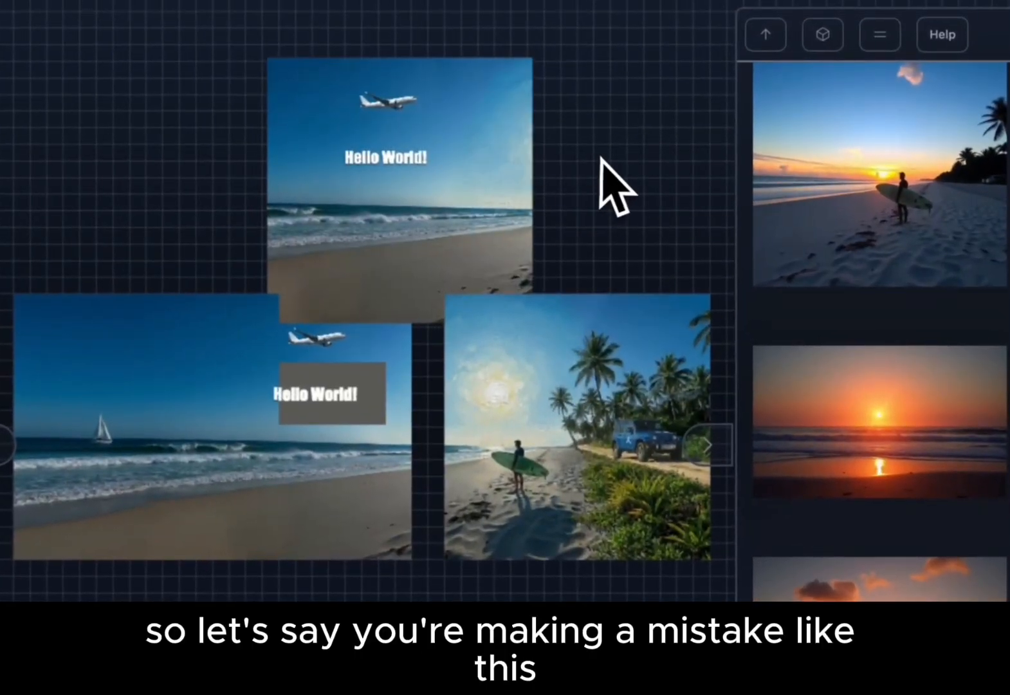
key(ctrl+z)
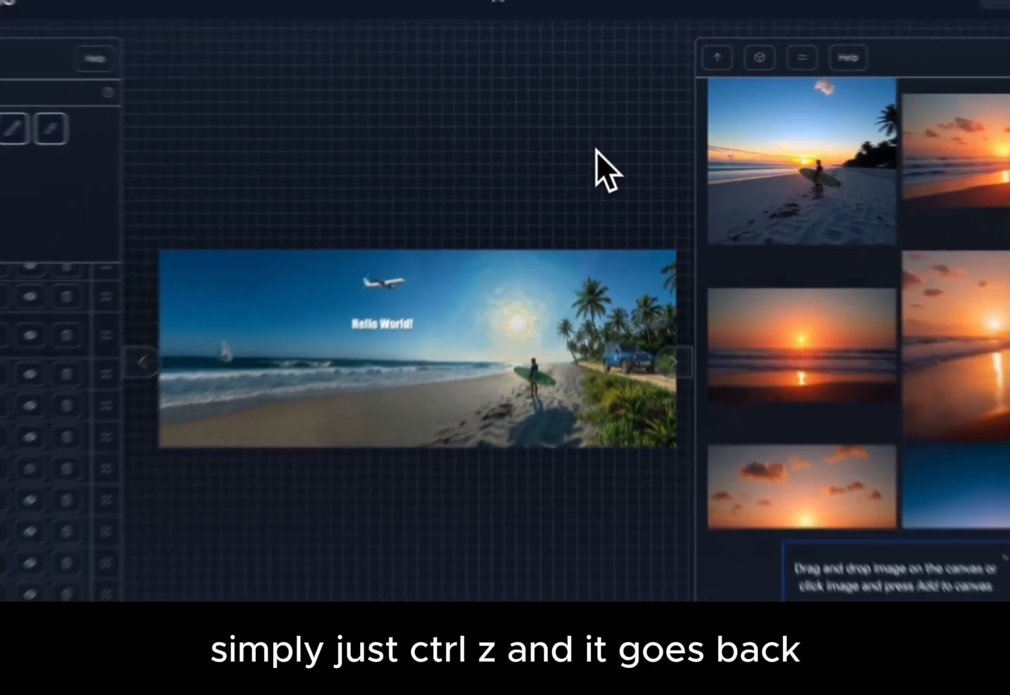
key(ctrl+y)
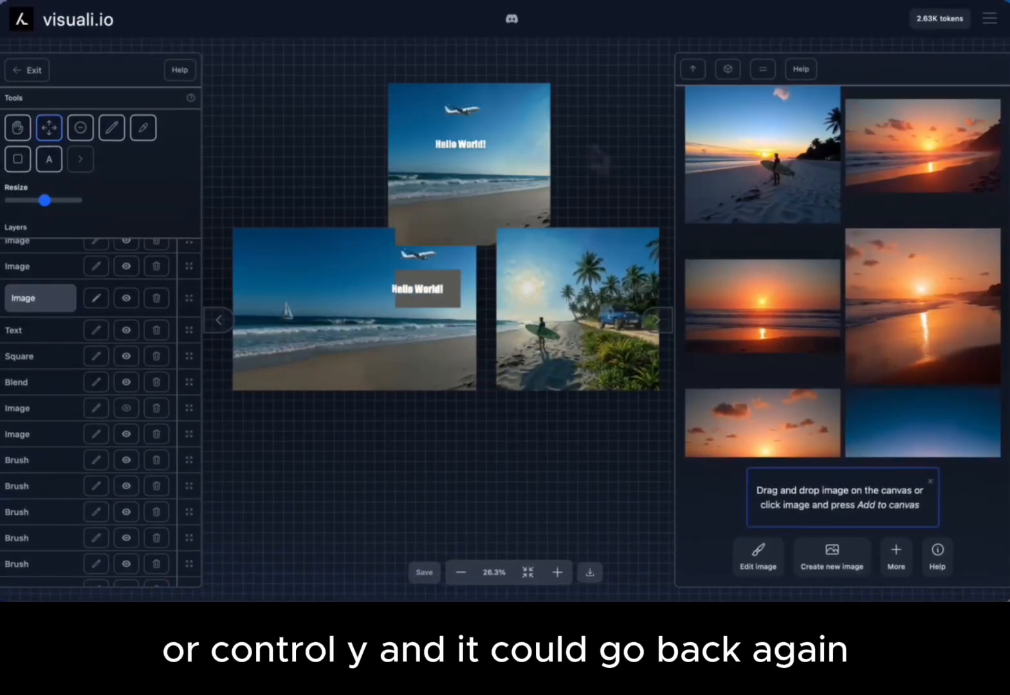
key(ctrl+z)
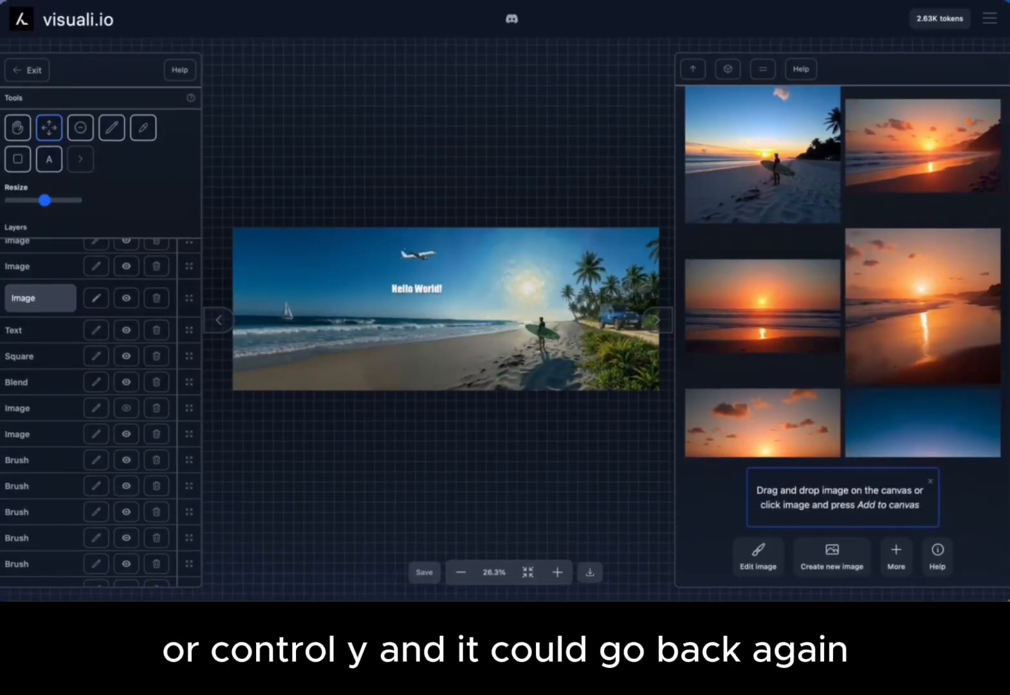